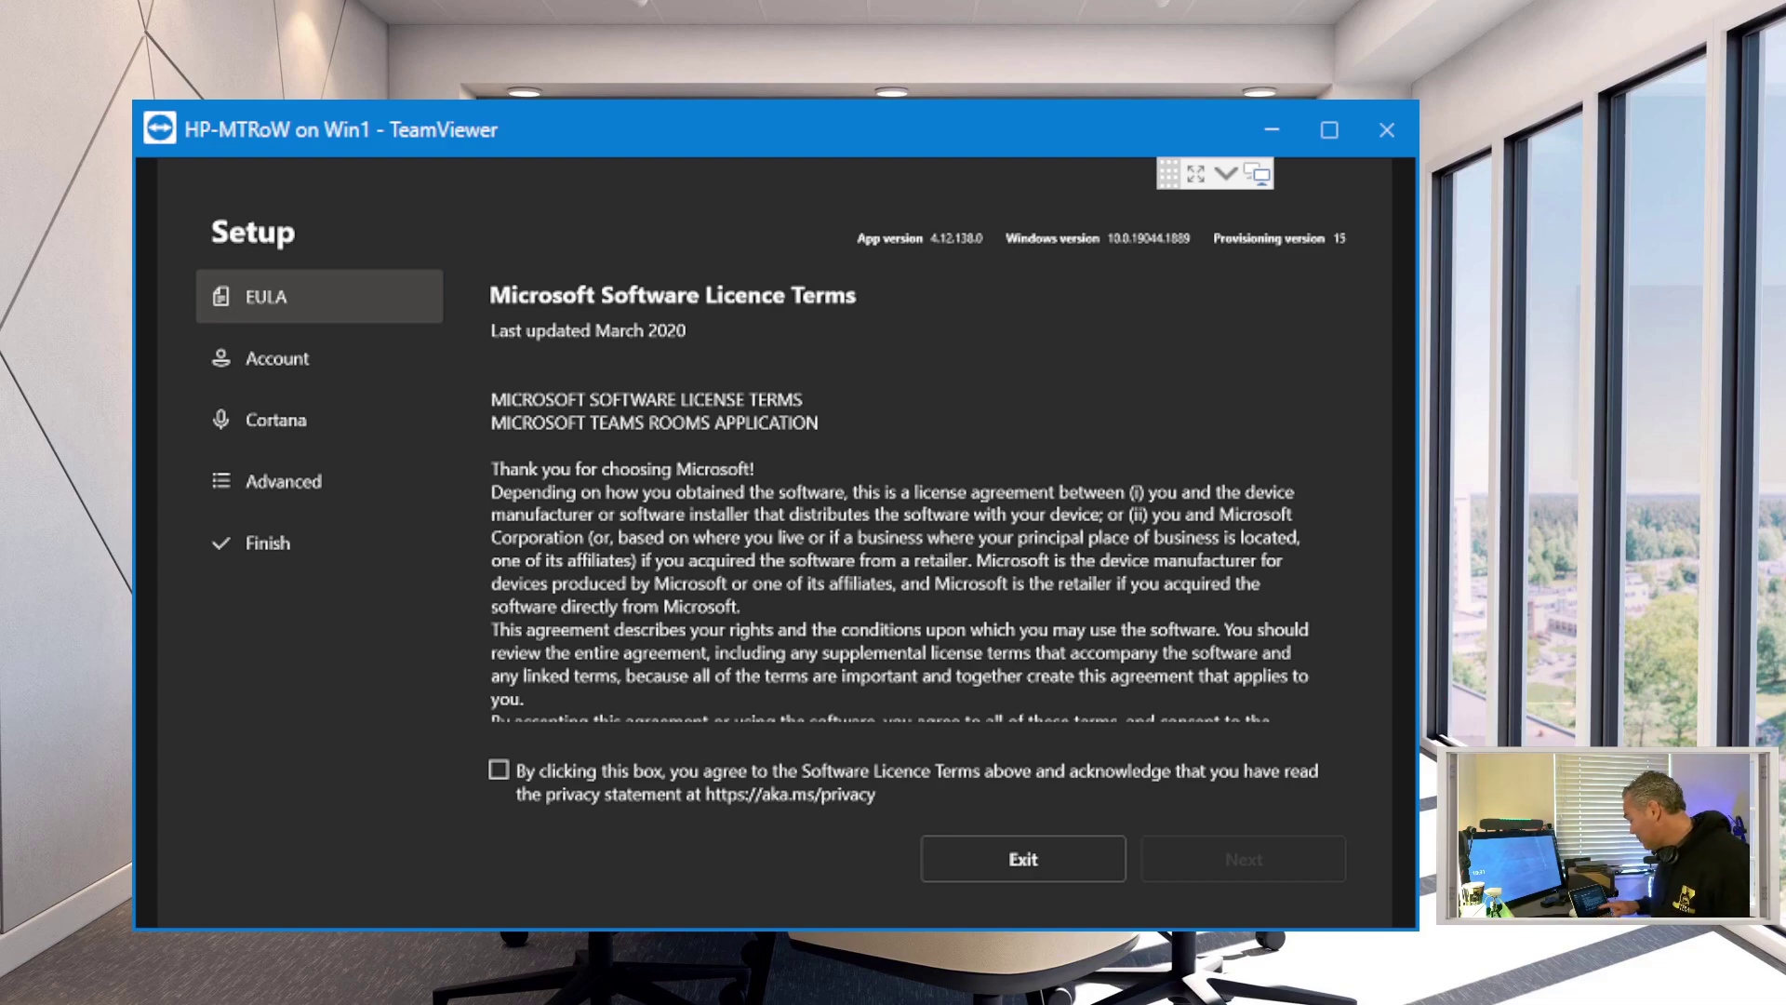
Accept the Teams Rooms software licence terms and continue to the account setup page.
{"action": "left_click", "coordinate": [499, 769]}
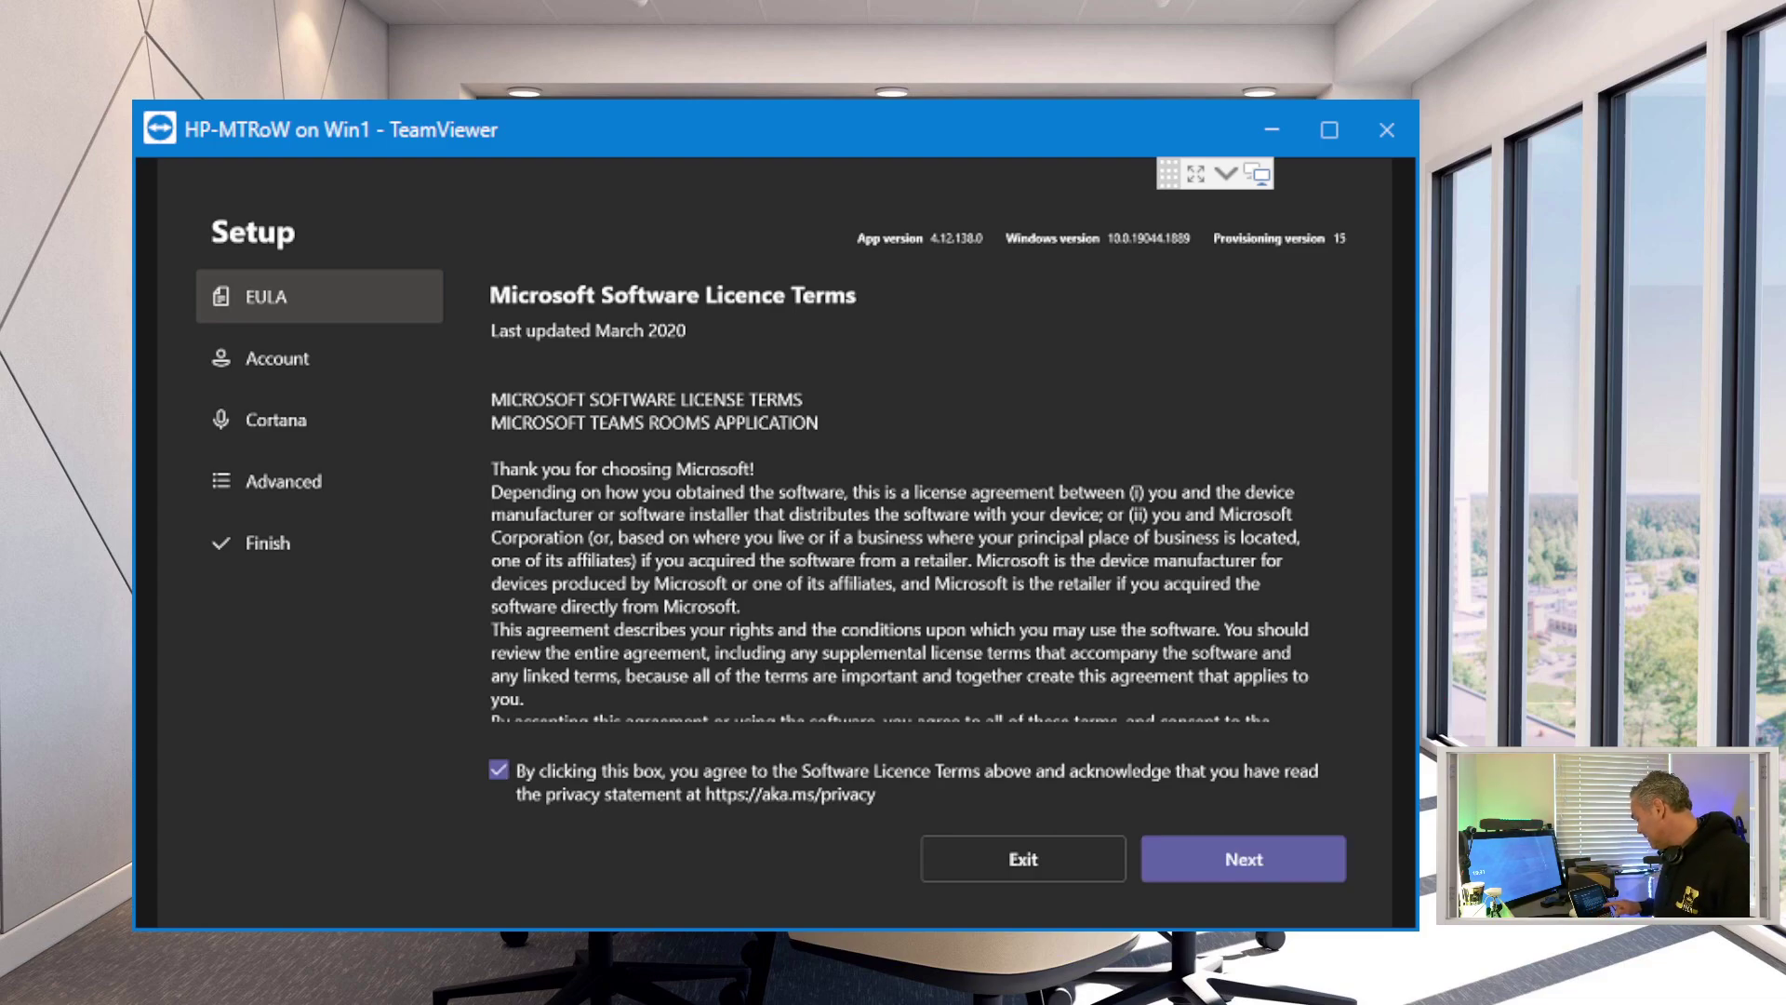
{"action": "left_click", "coordinate": [1242, 858]}
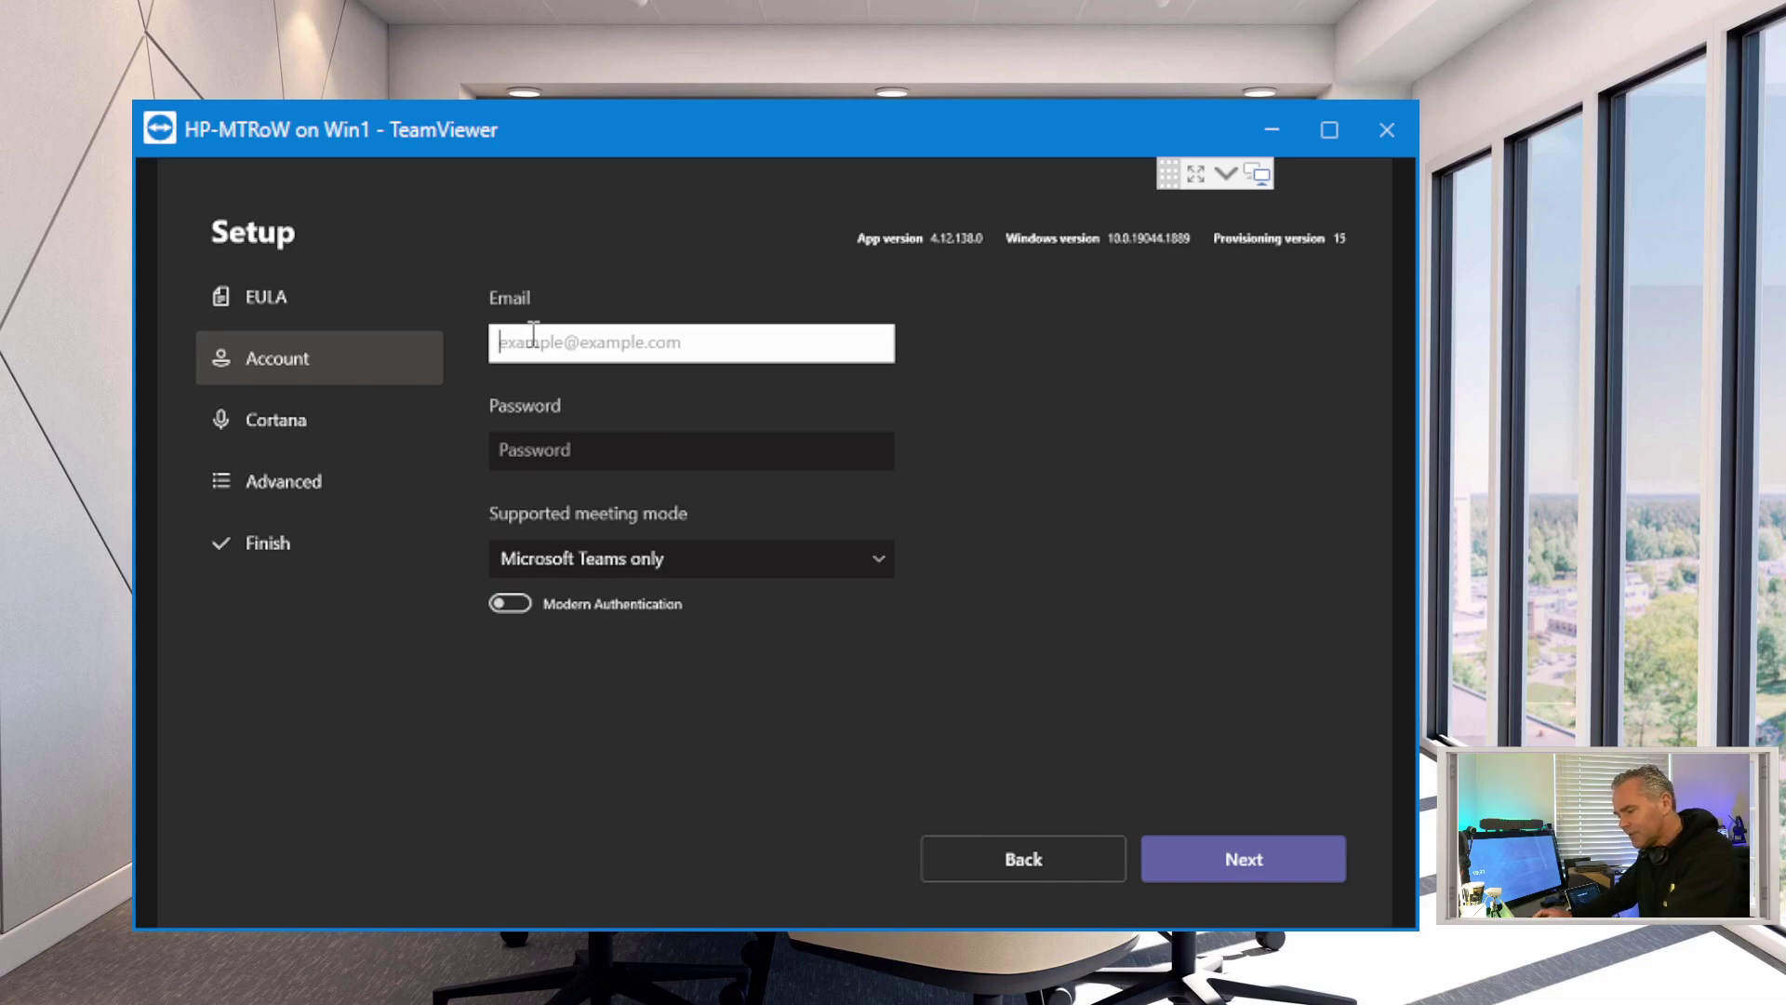
Paste the room account's e-mail address and password into the account fields.
{"action": "key", "text": "ctrl+v"}
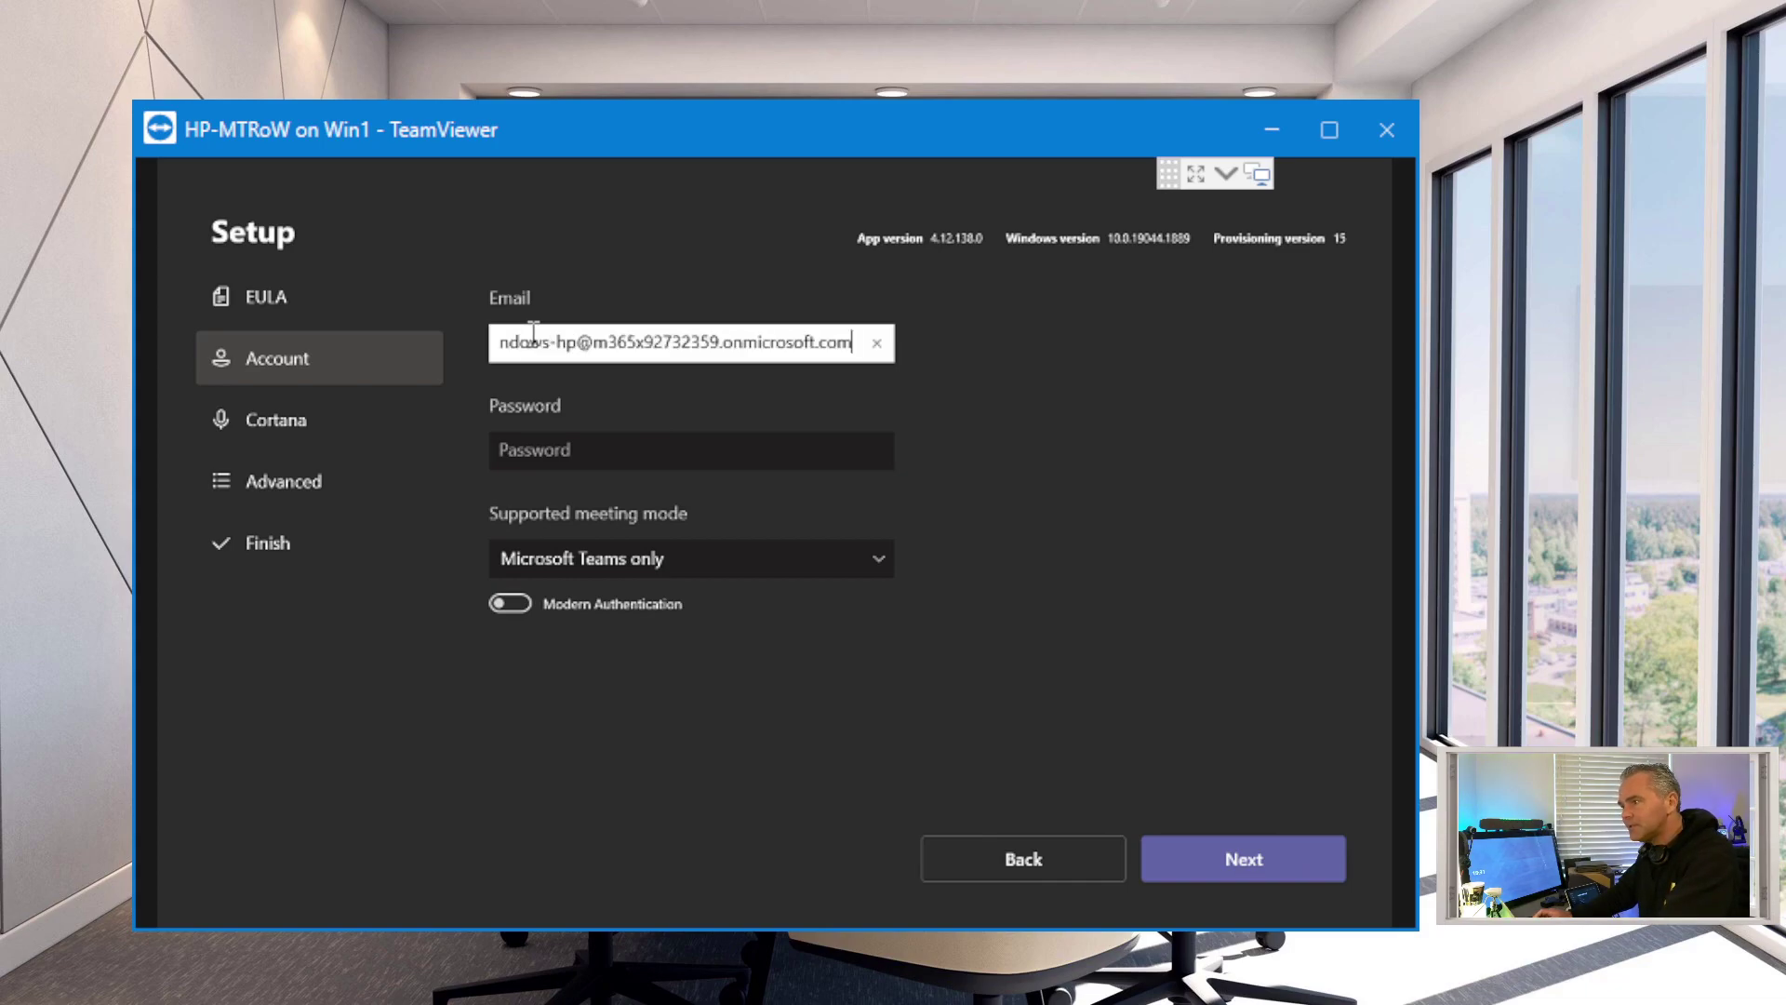
{"action": "left_click", "coordinate": [592, 456]}
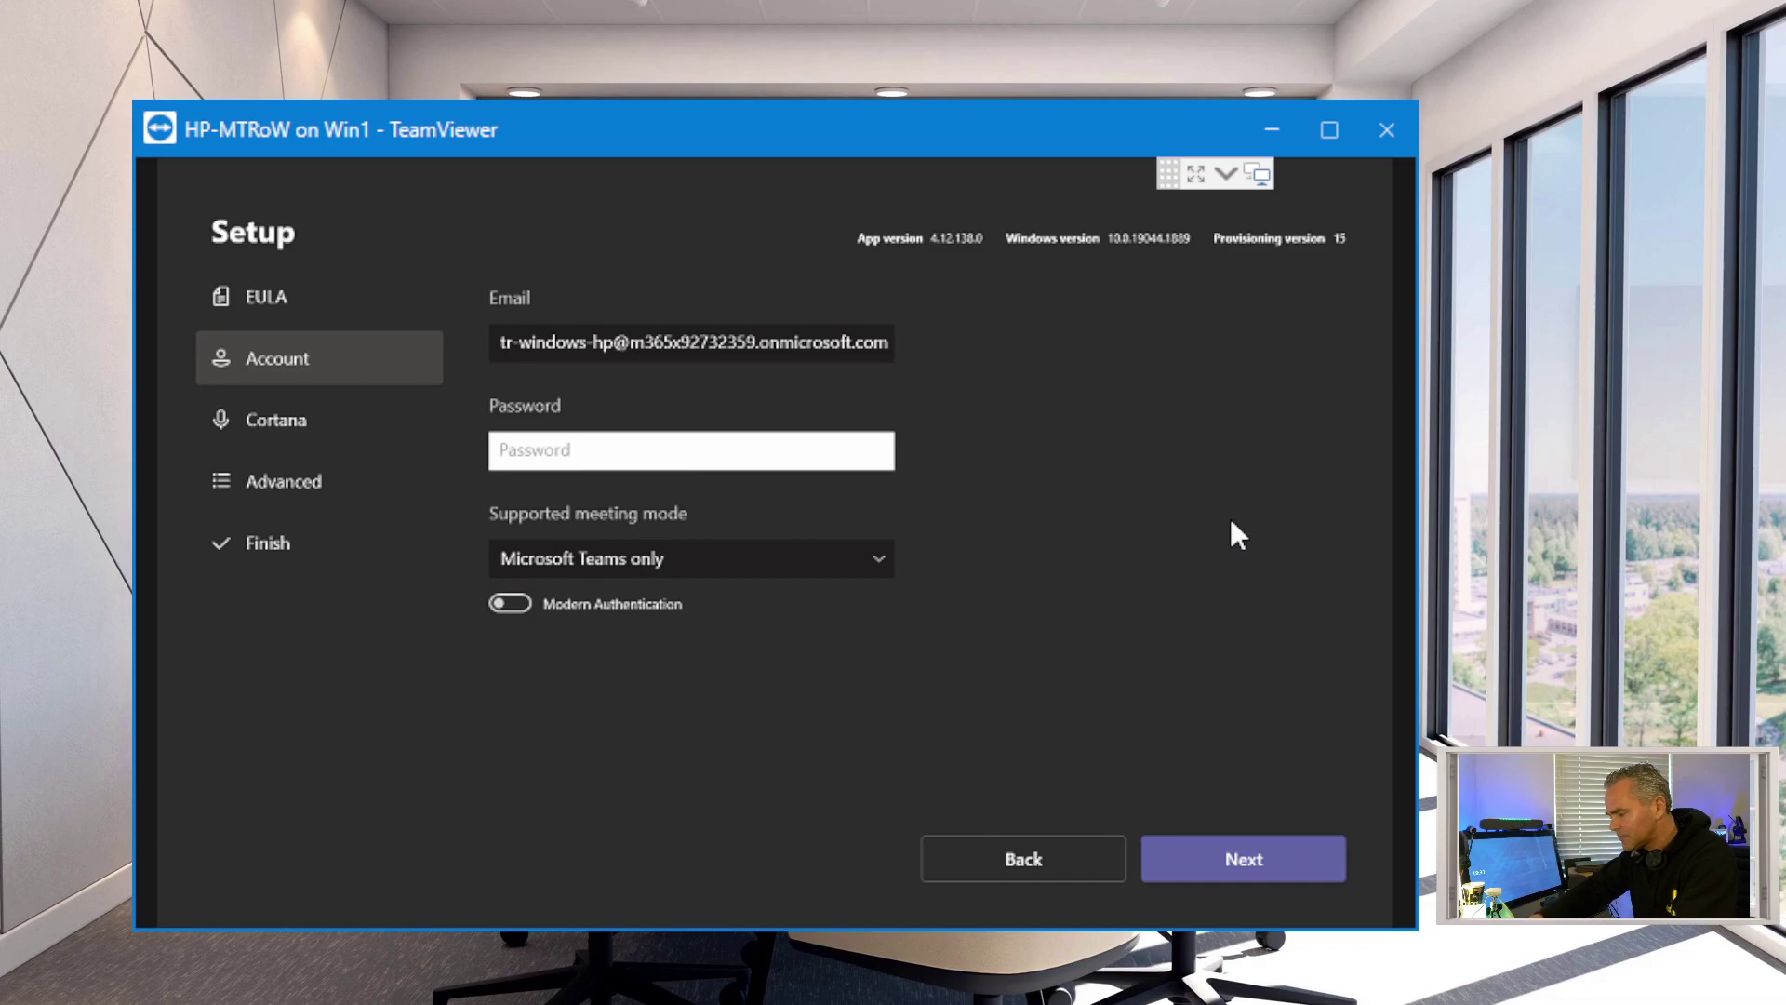
{"action": "key", "text": "ctrl+v"}
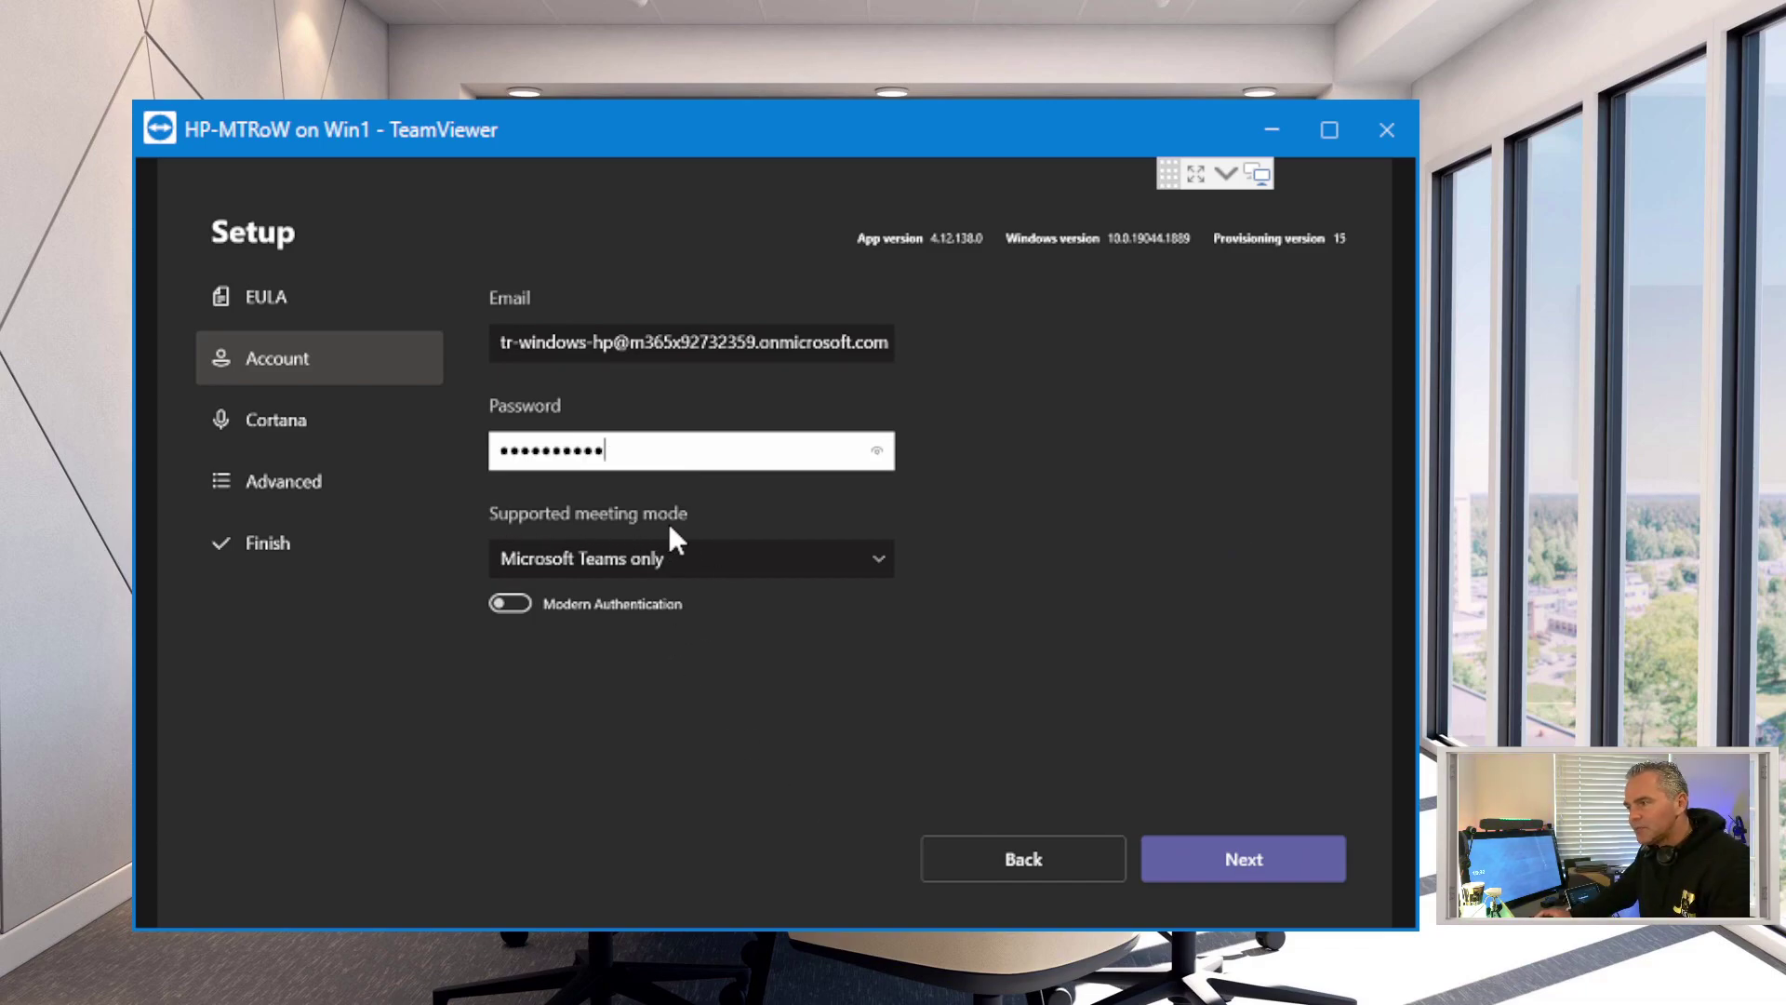
Set the meeting mode to Microsoft Teams only and continue to the Cortana page.
{"action": "left_click", "coordinate": [729, 556]}
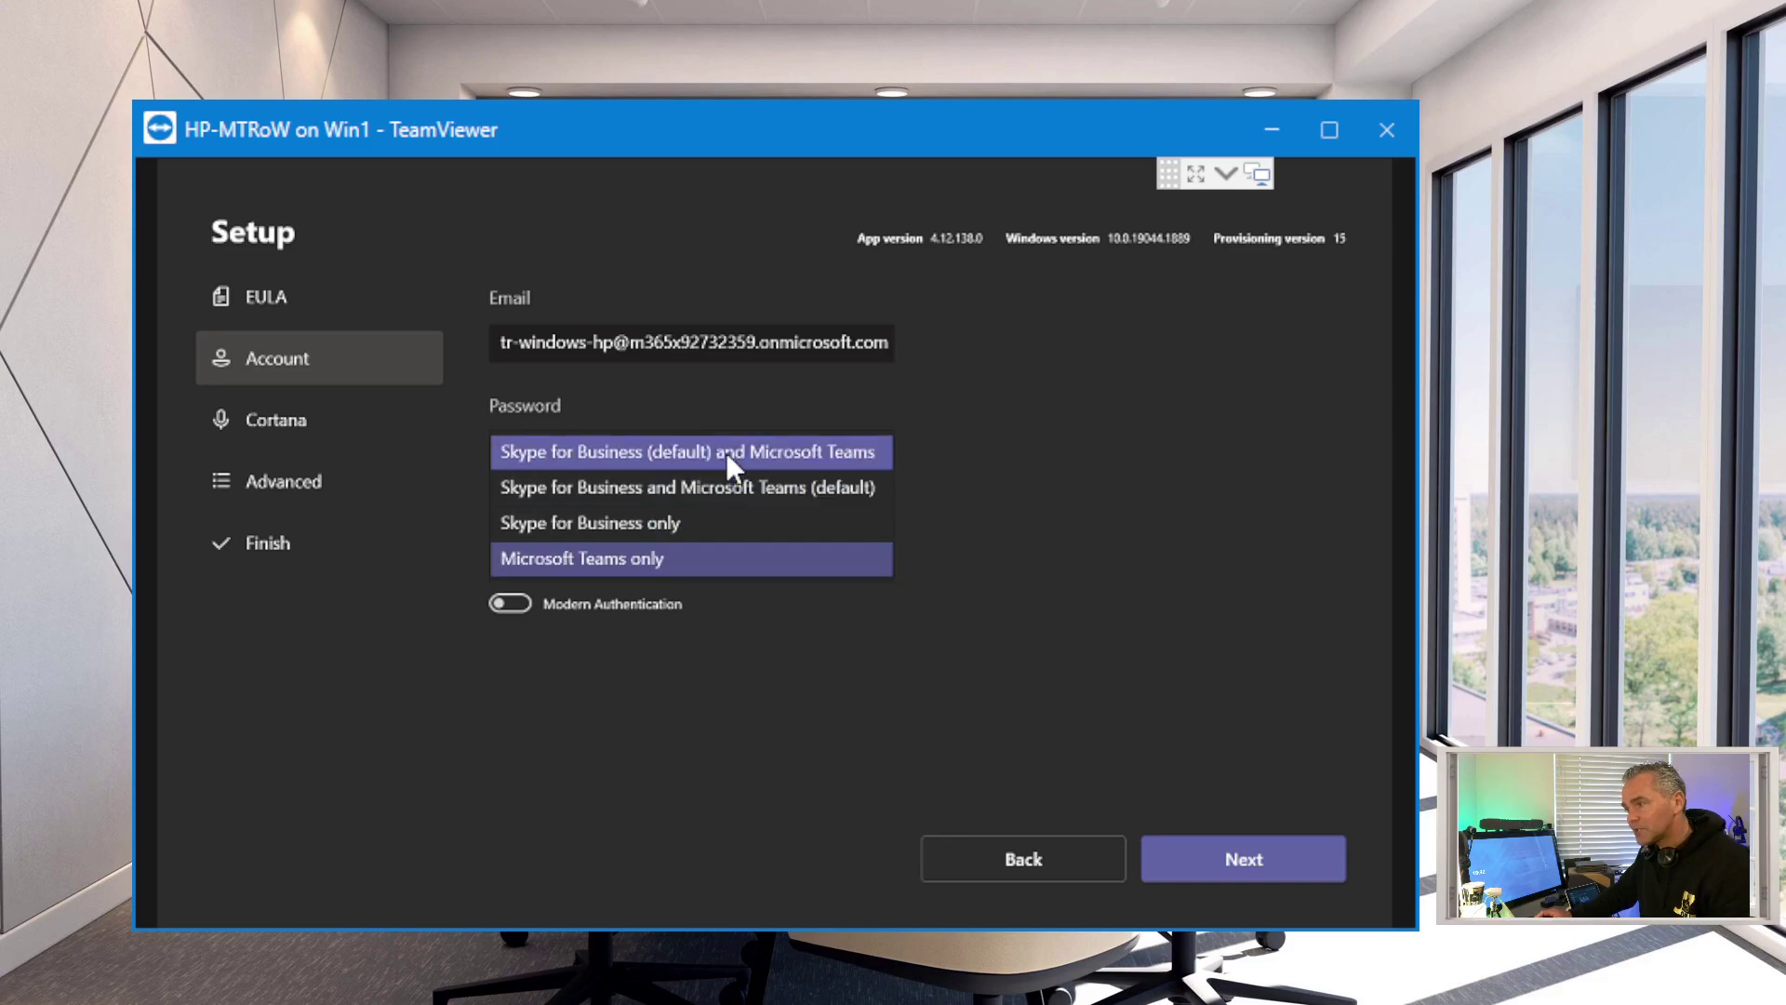
{"action": "left_click", "coordinate": [650, 557]}
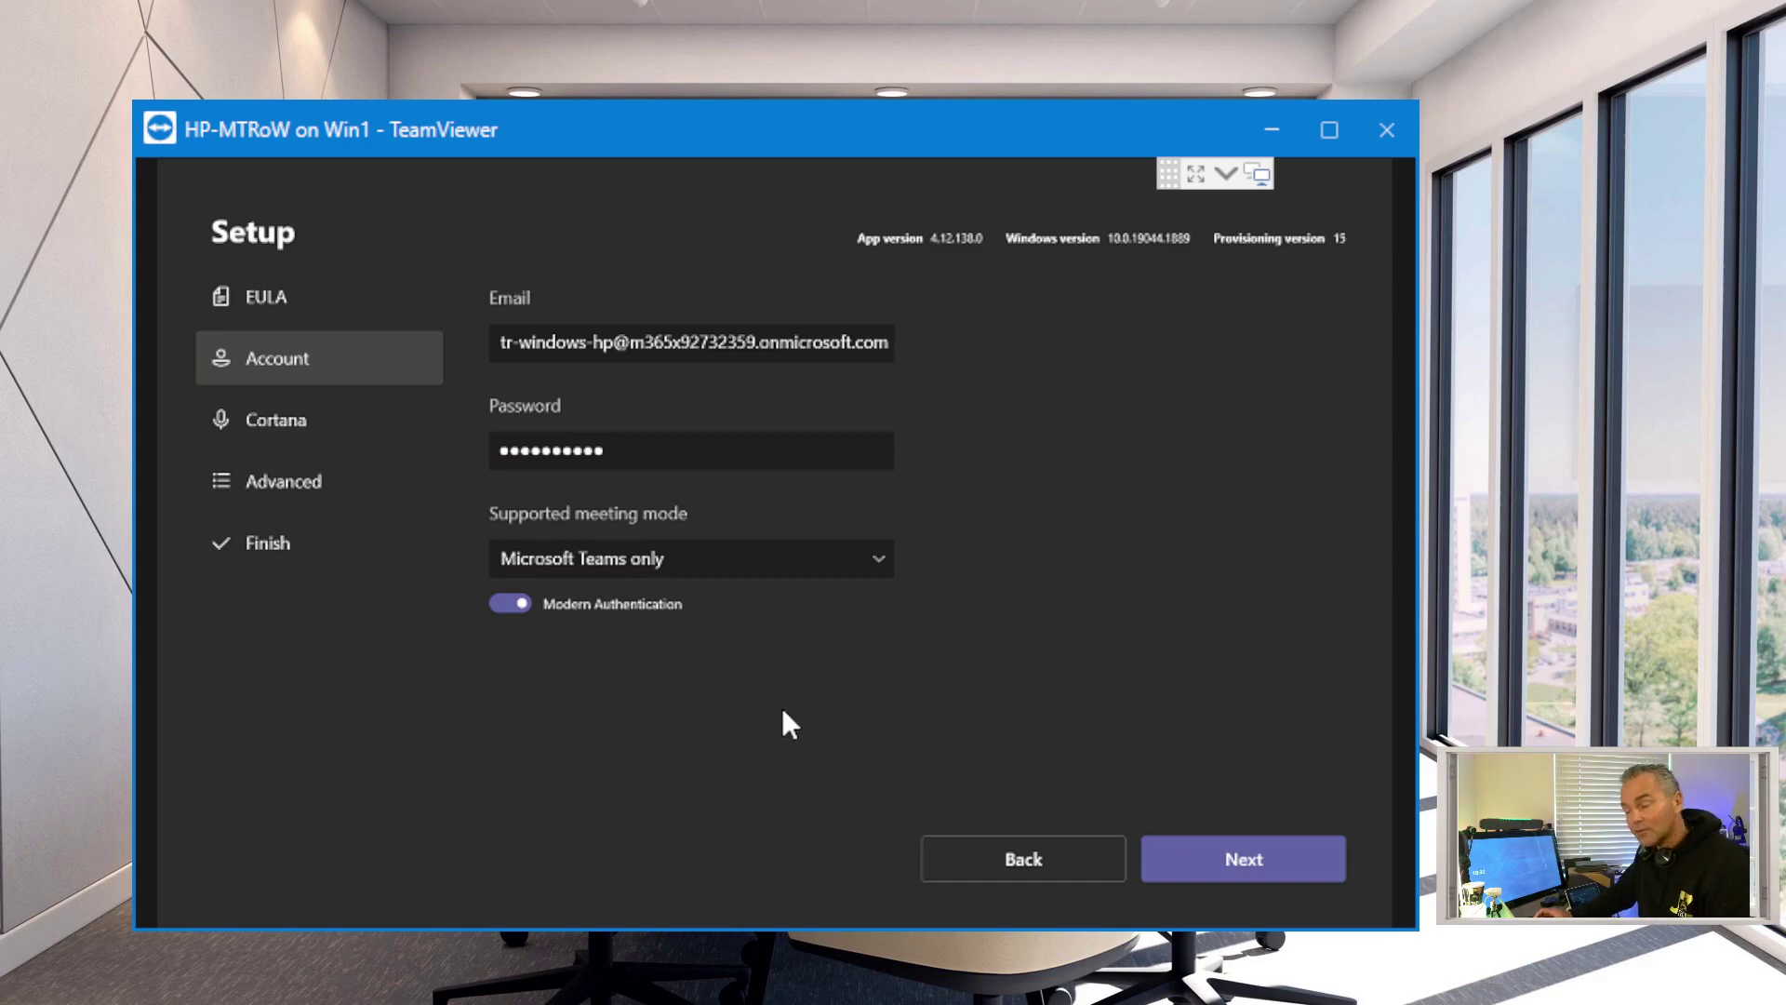
{"action": "left_click", "coordinate": [1225, 861]}
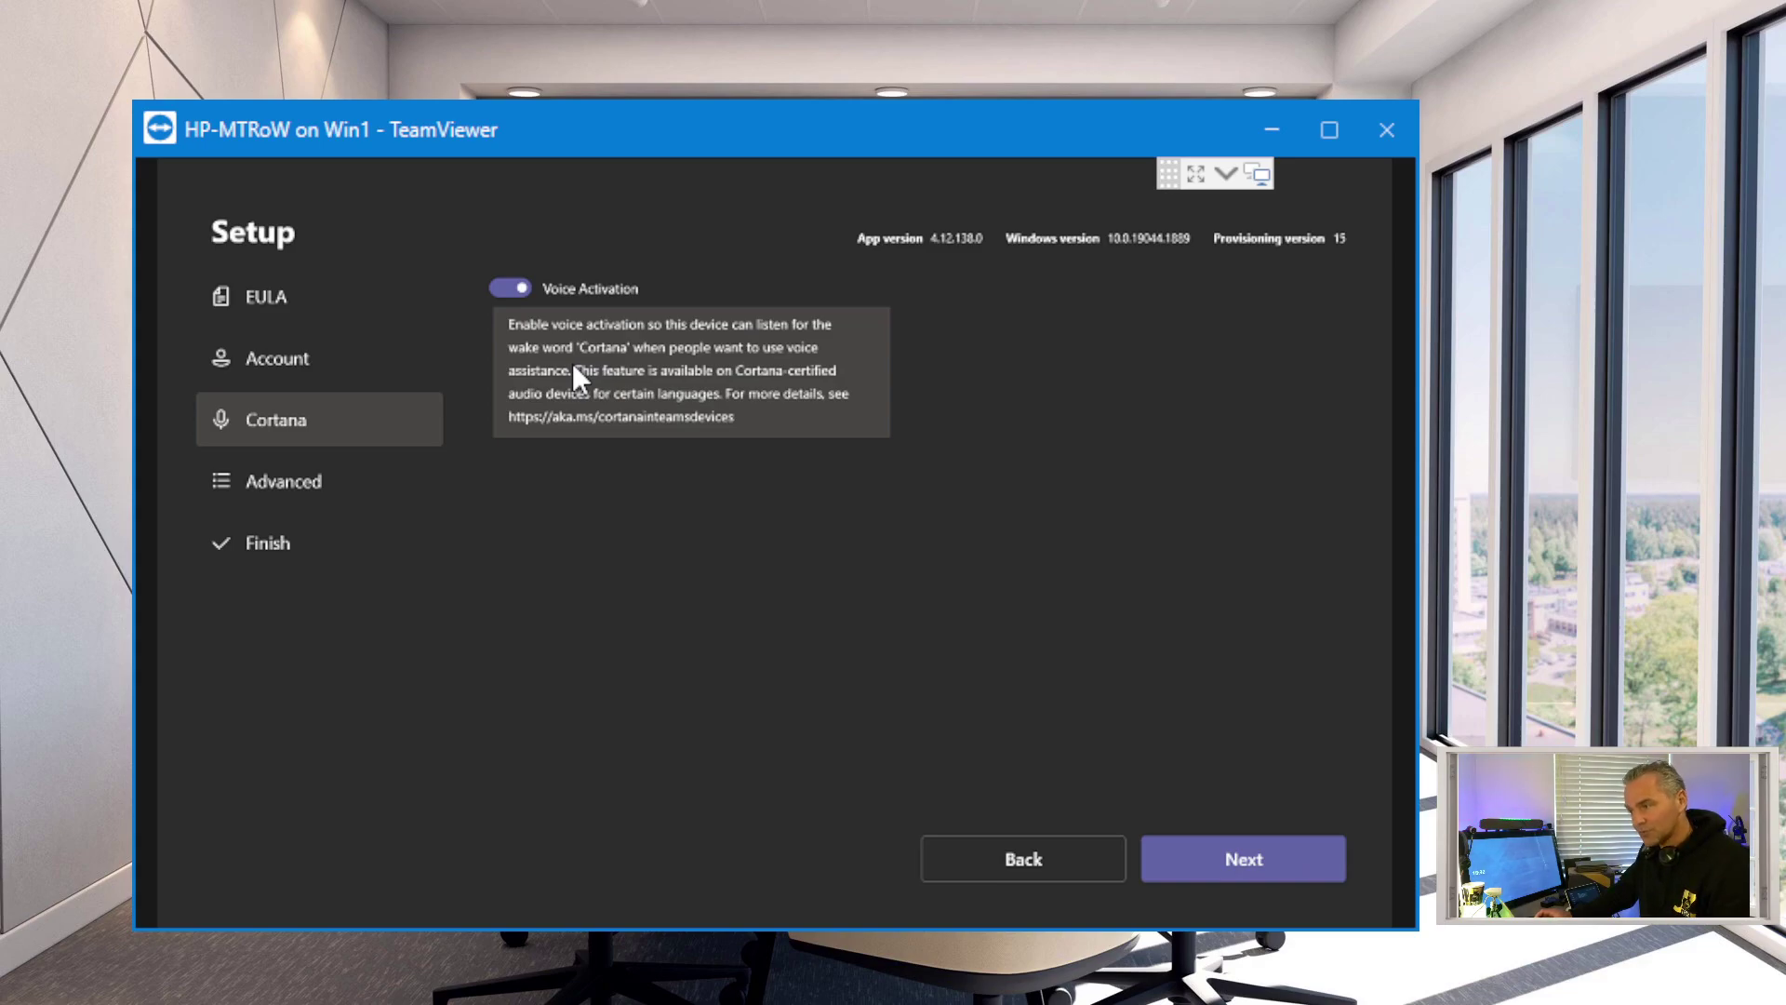
Keep Cortana voice activation on, accept the prefilled Exchange settings, and finish setup.
{"action": "left_click", "coordinate": [1243, 863]}
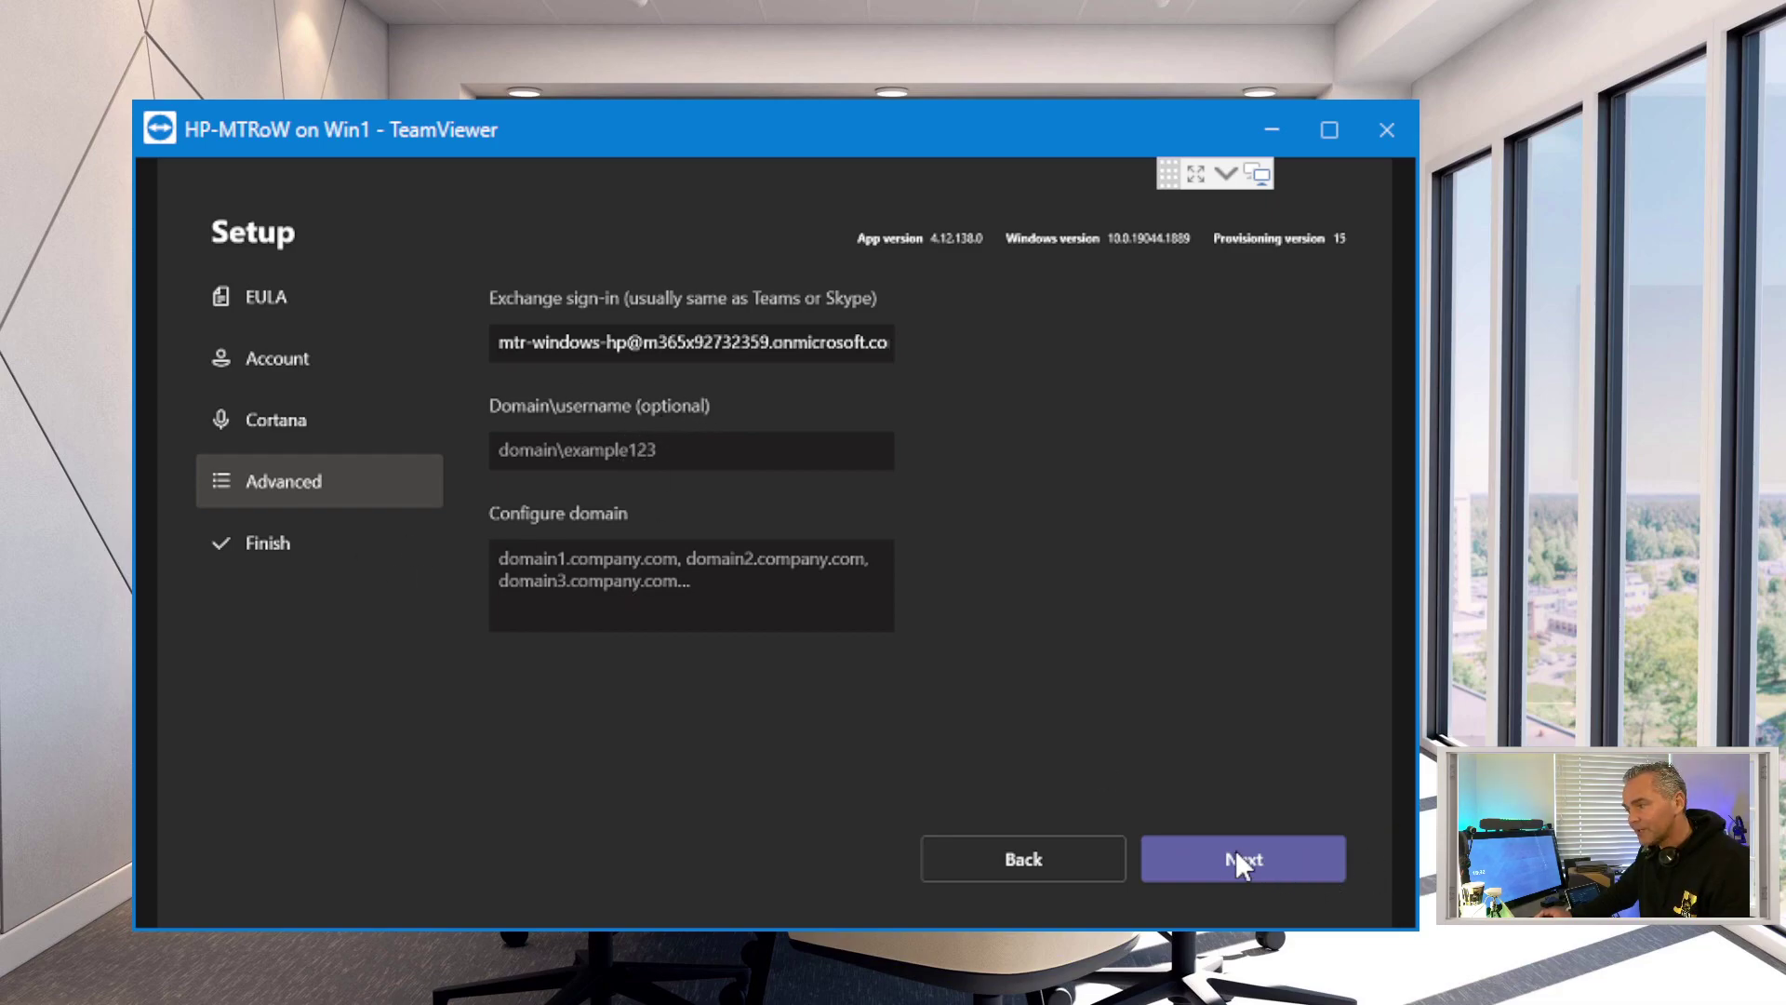
{"action": "left_click", "coordinate": [1190, 848]}
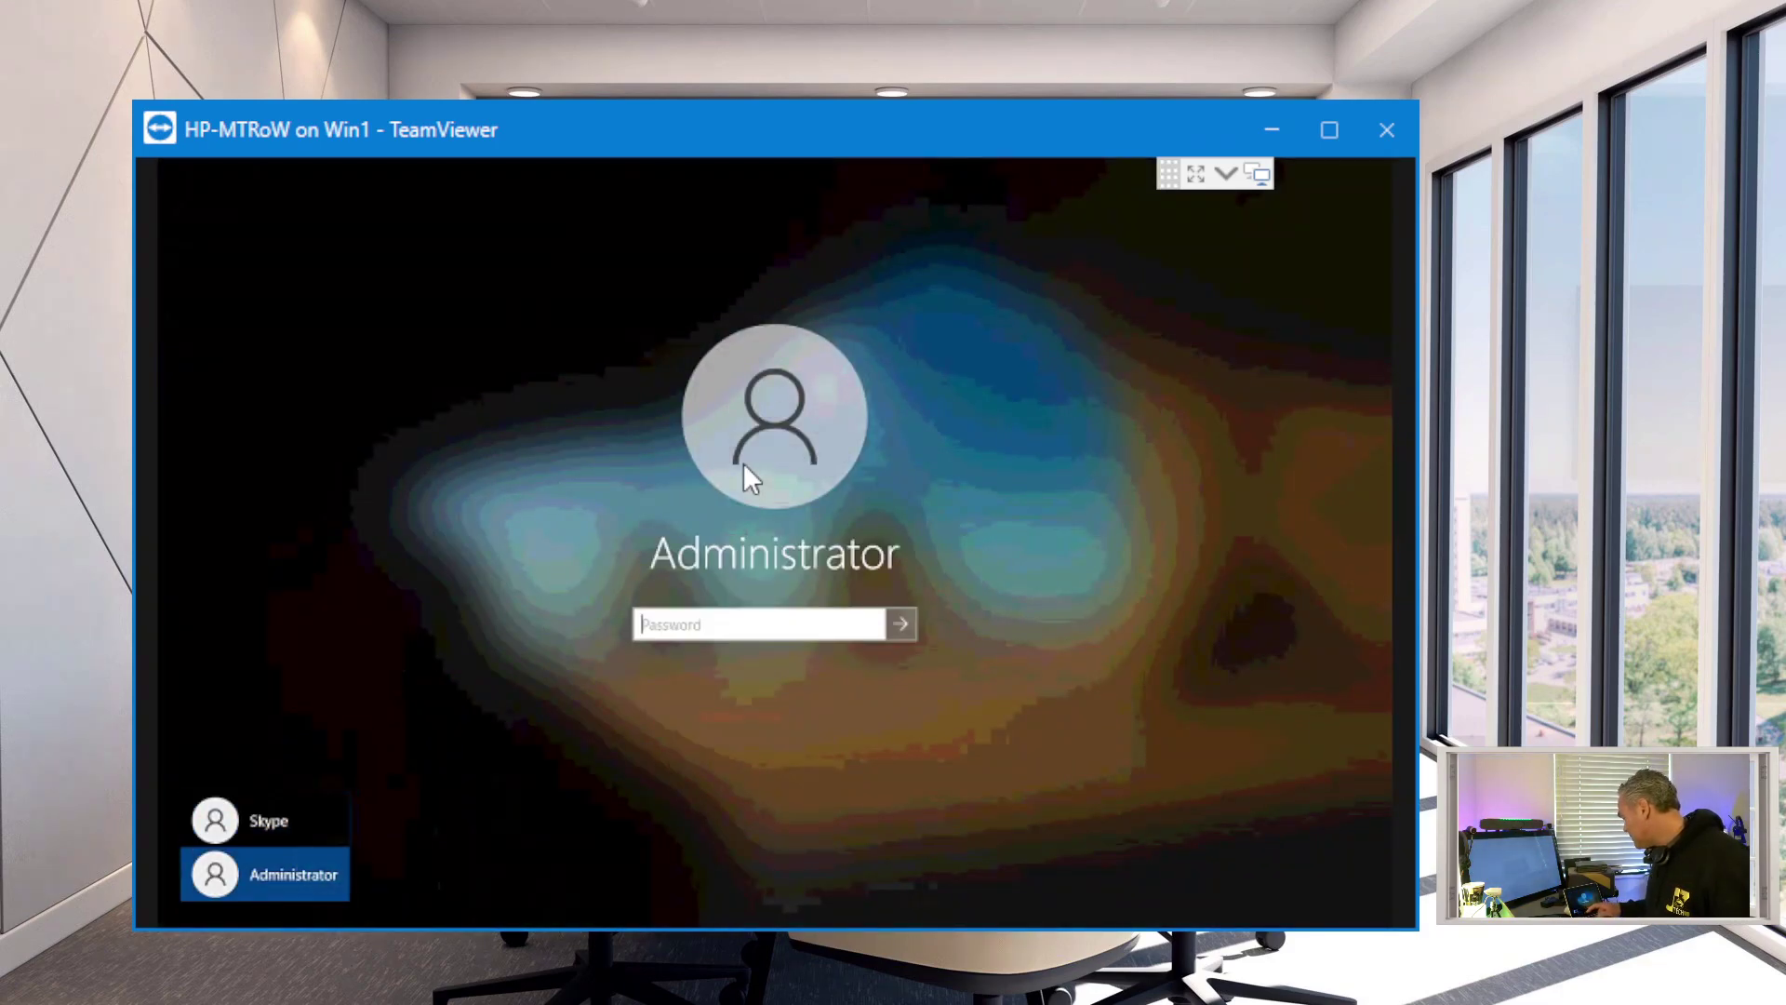
Sign in to Windows as Administrator by entering the account password.
{"action": "type", "text": "ss"}
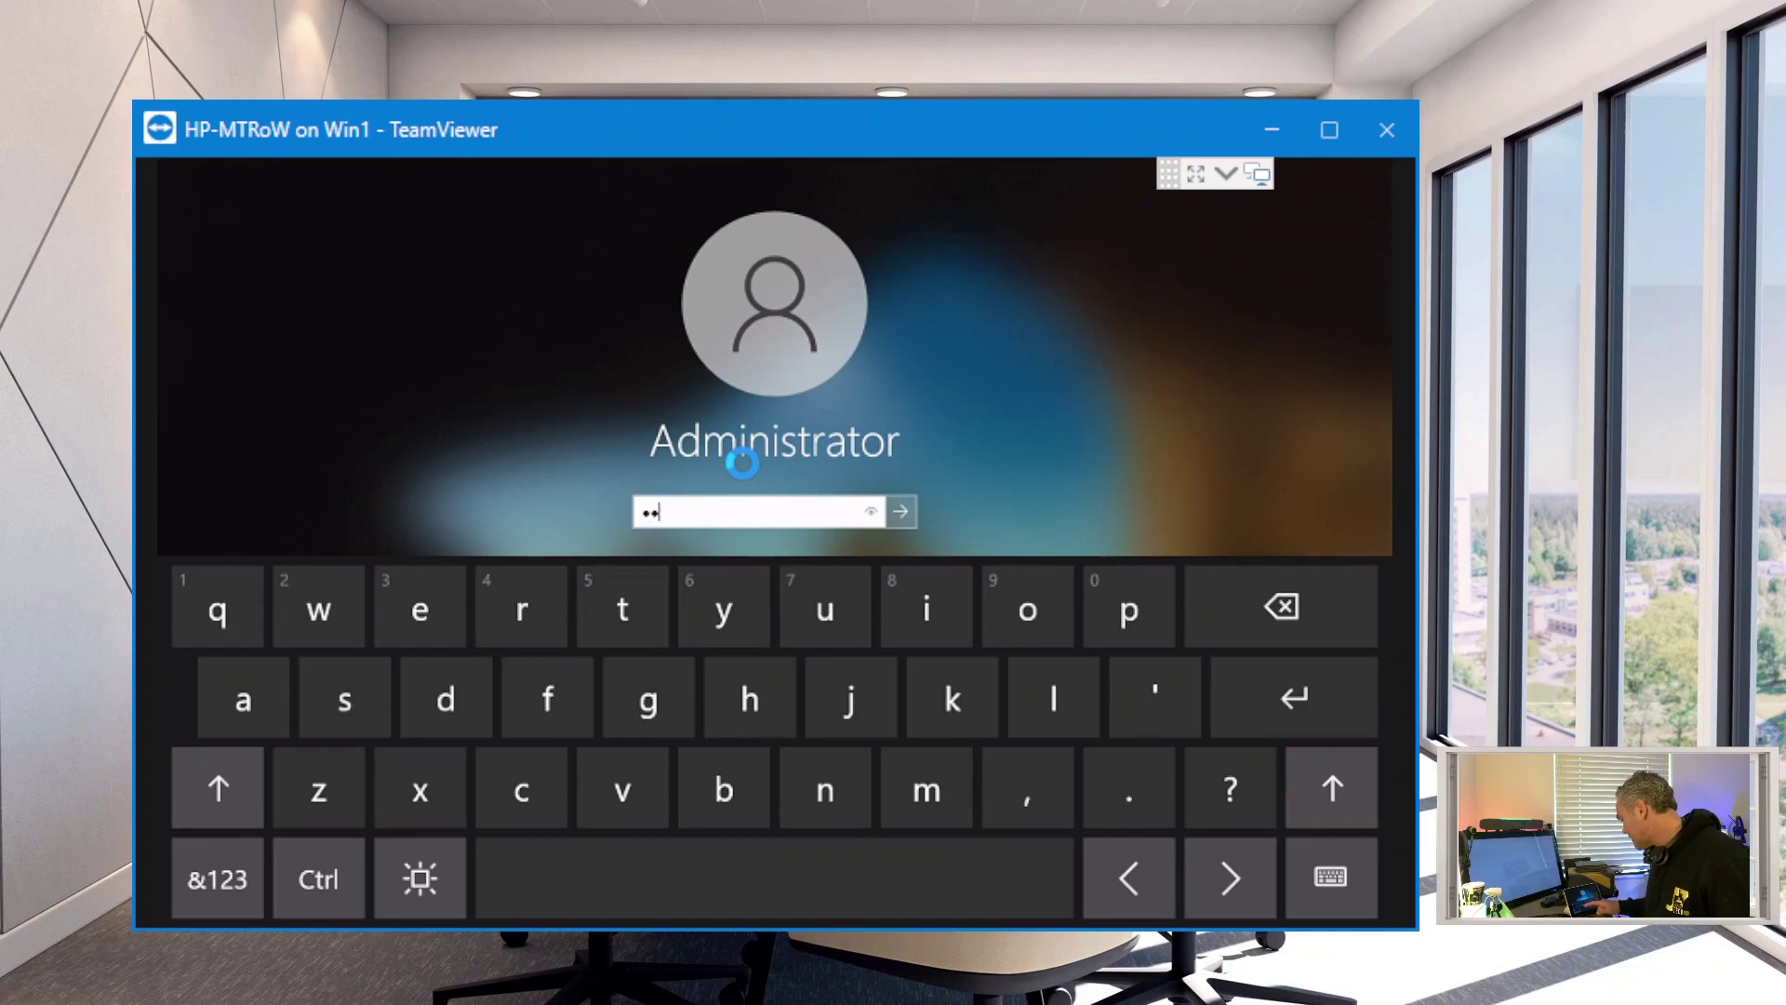
{"action": "type", "text": "s"}
{"action": "key", "text": "Return"}
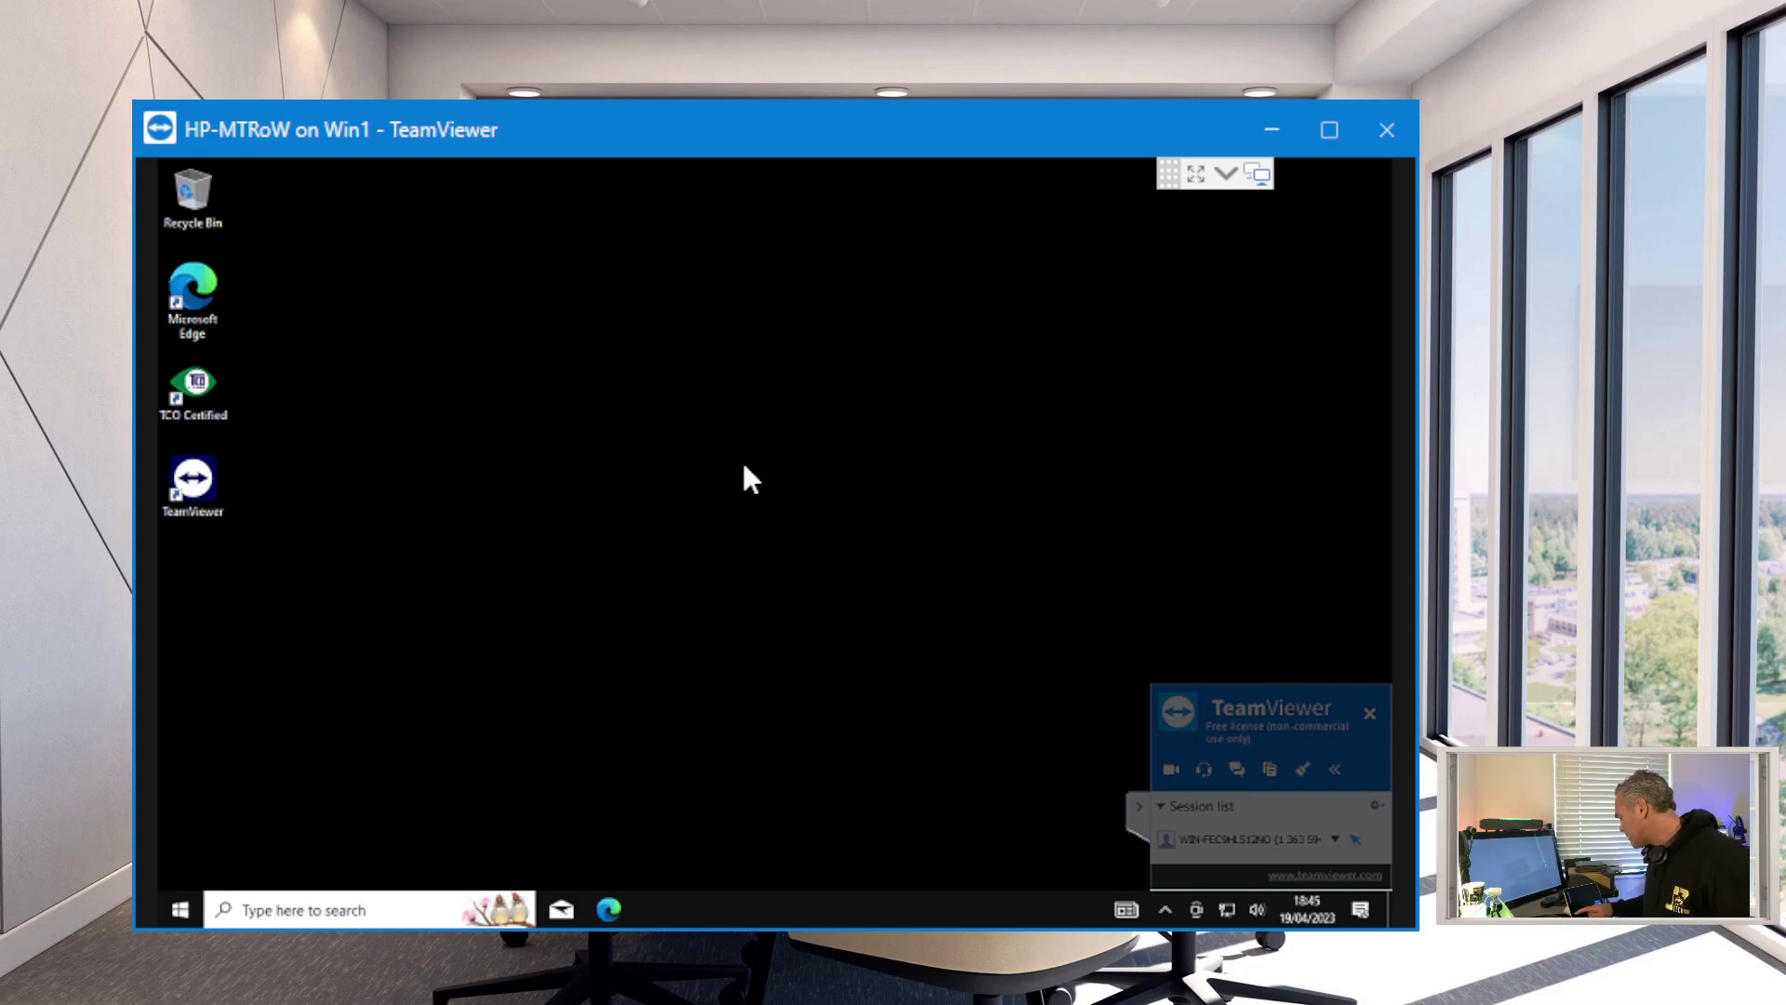
Open Windows Settings with Win+I and scroll down through the setting categories.
{"action": "key", "text": "super"}
{"action": "key", "text": "super+i"}
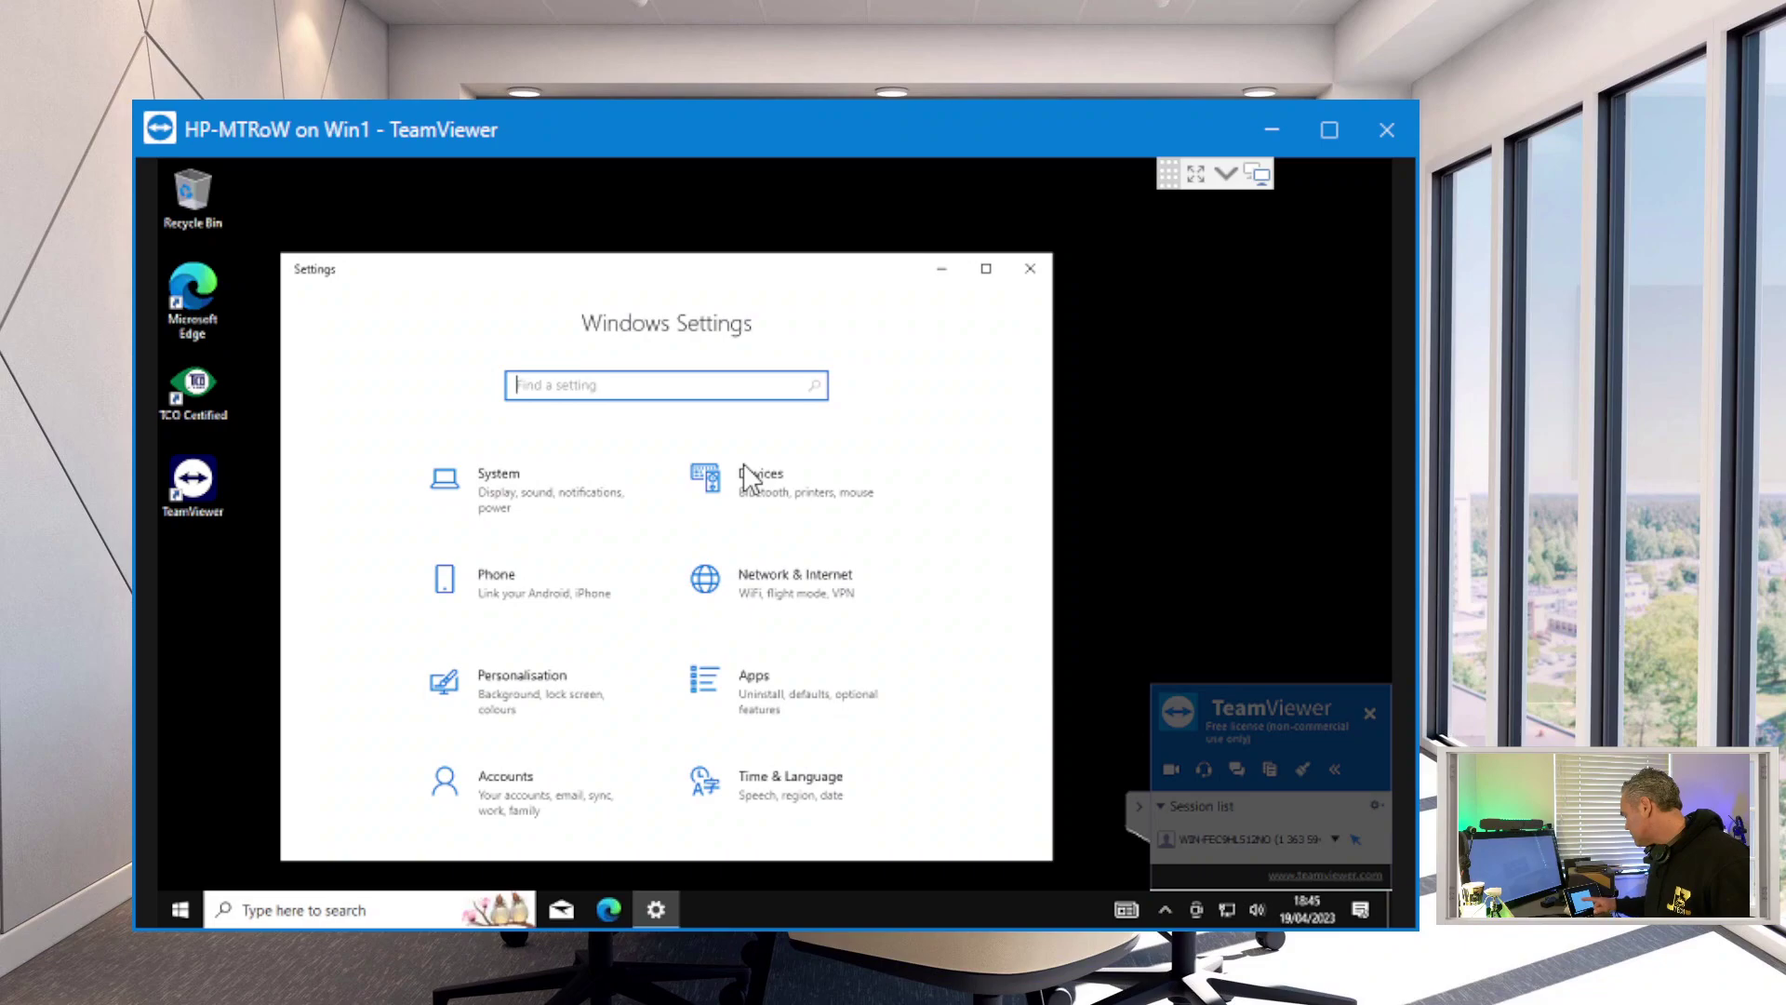
{"action": "scroll", "coordinate": [751, 477], "scroll_direction": "down", "scroll_amount": 3}
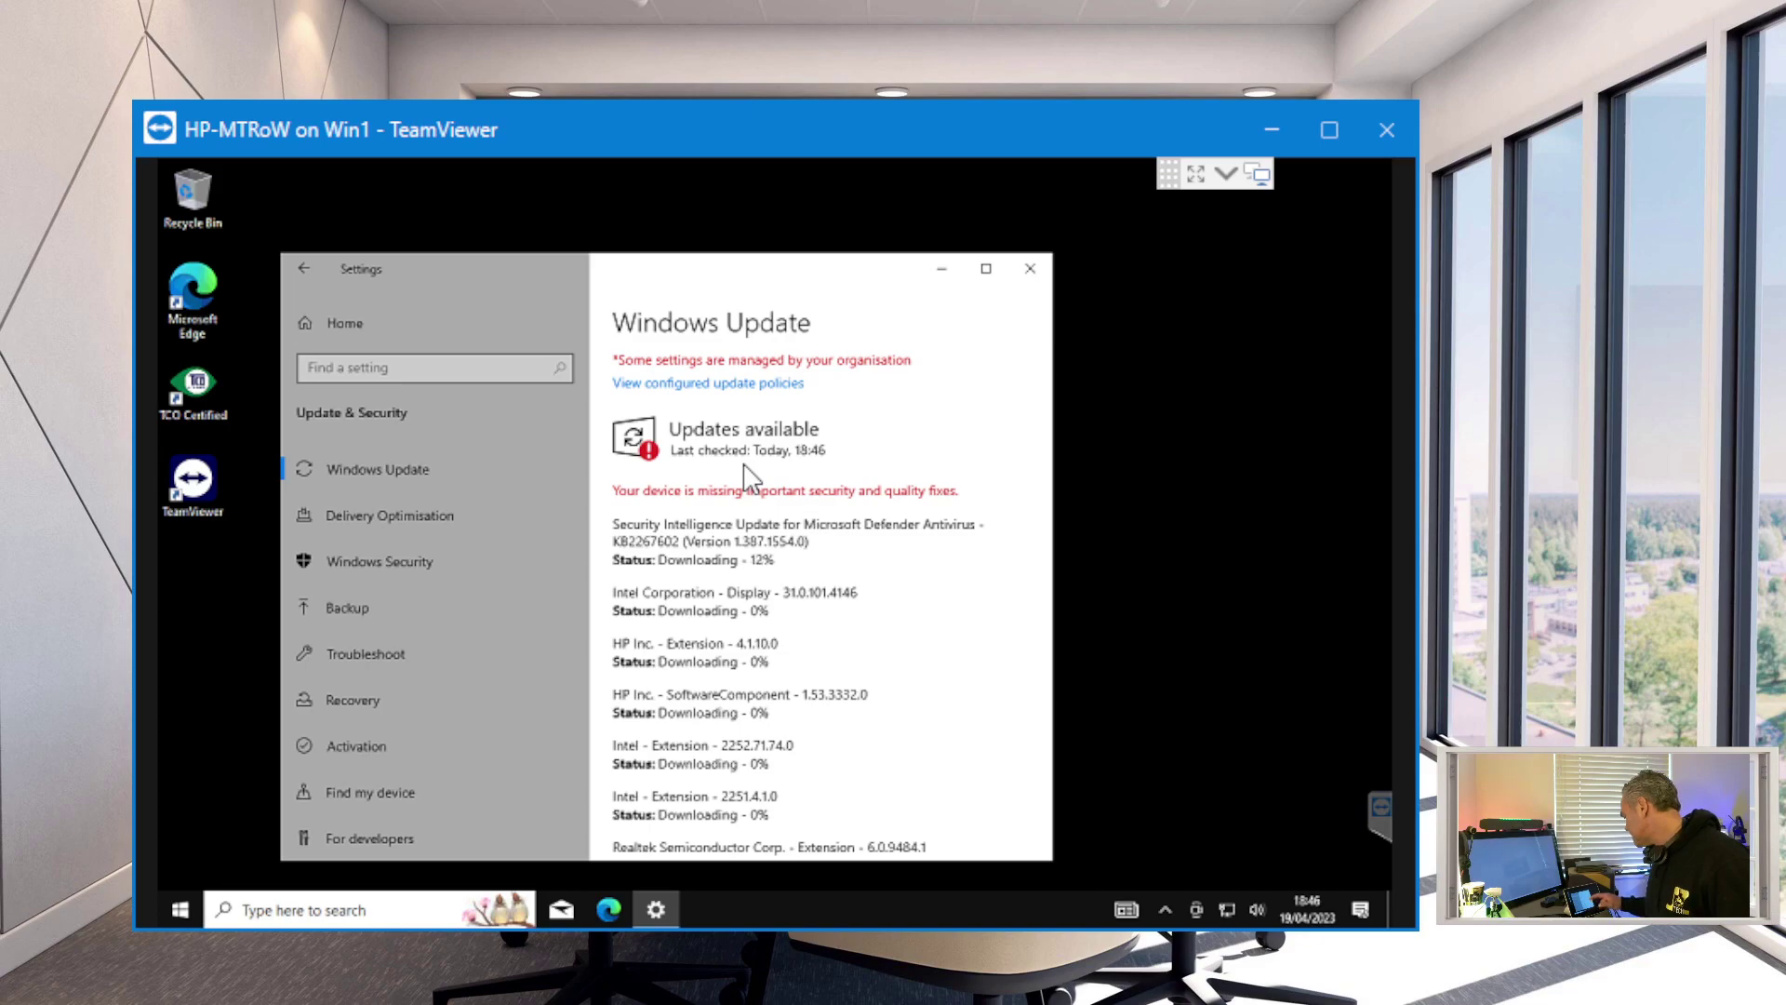
Check Windows Update reports the device up to date, then minimize Settings.
{"action": "scroll", "coordinate": [750, 478], "scroll_direction": "down", "scroll_amount": 3}
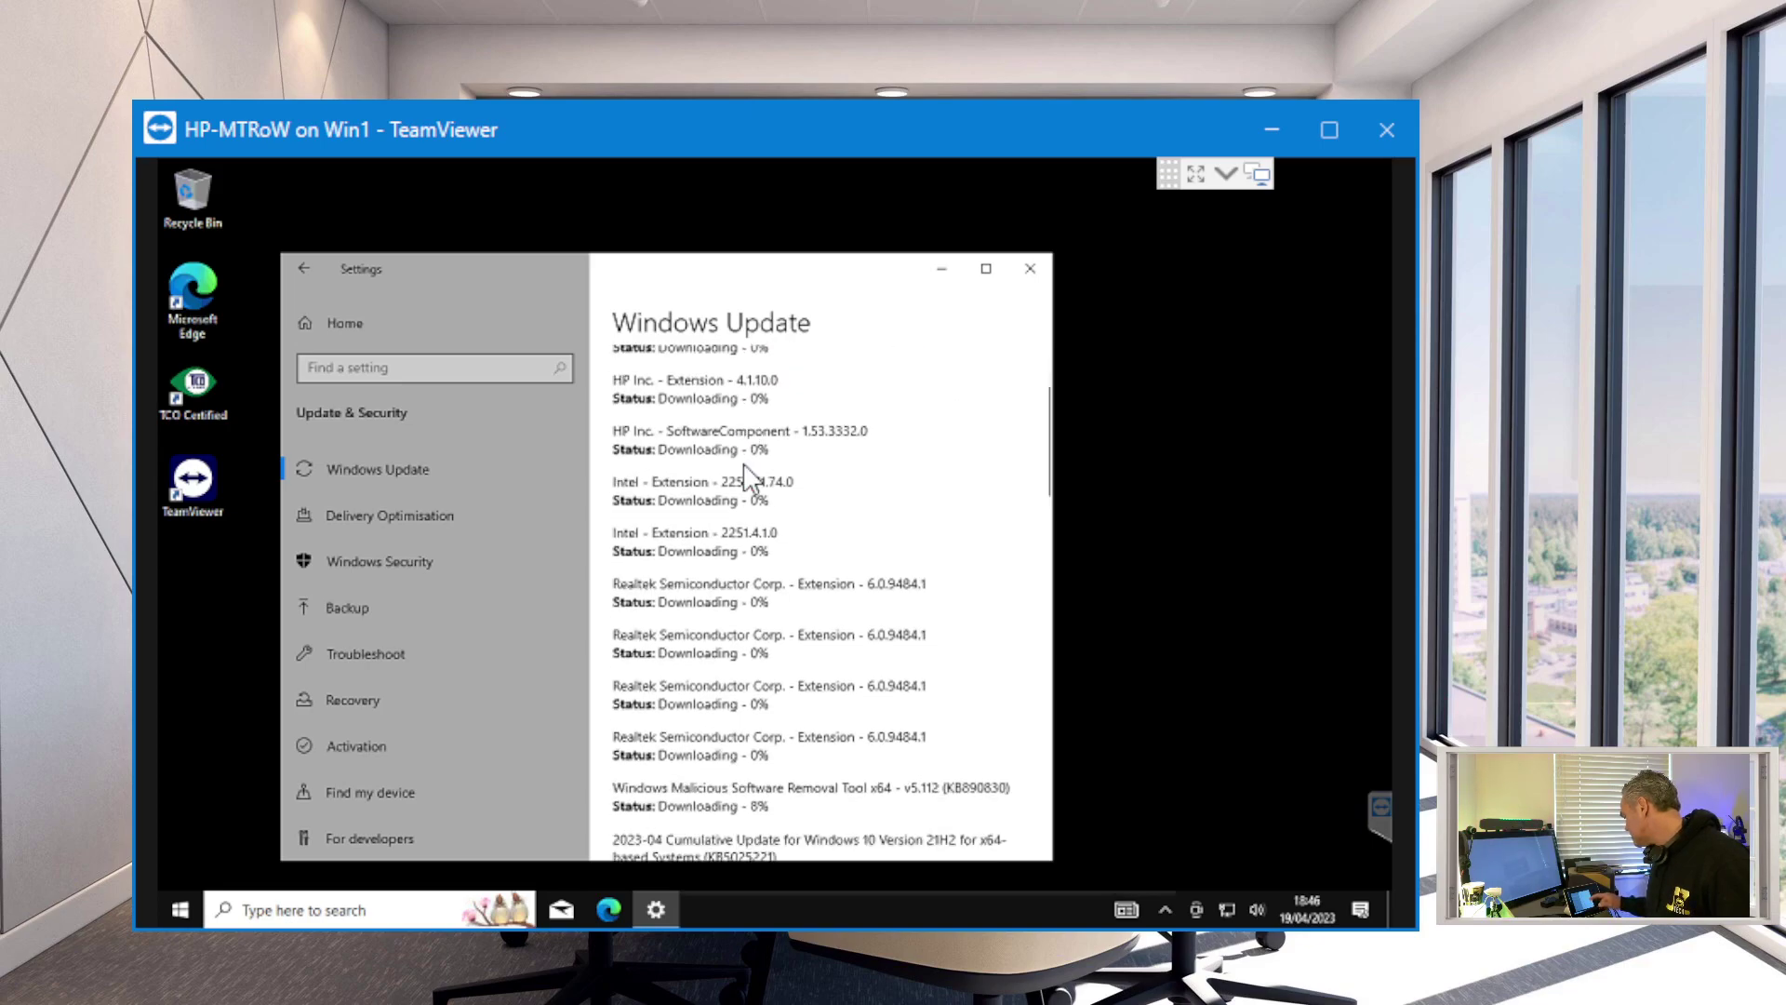
{"action": "scroll", "coordinate": [749, 478], "scroll_direction": "down", "scroll_amount": 2}
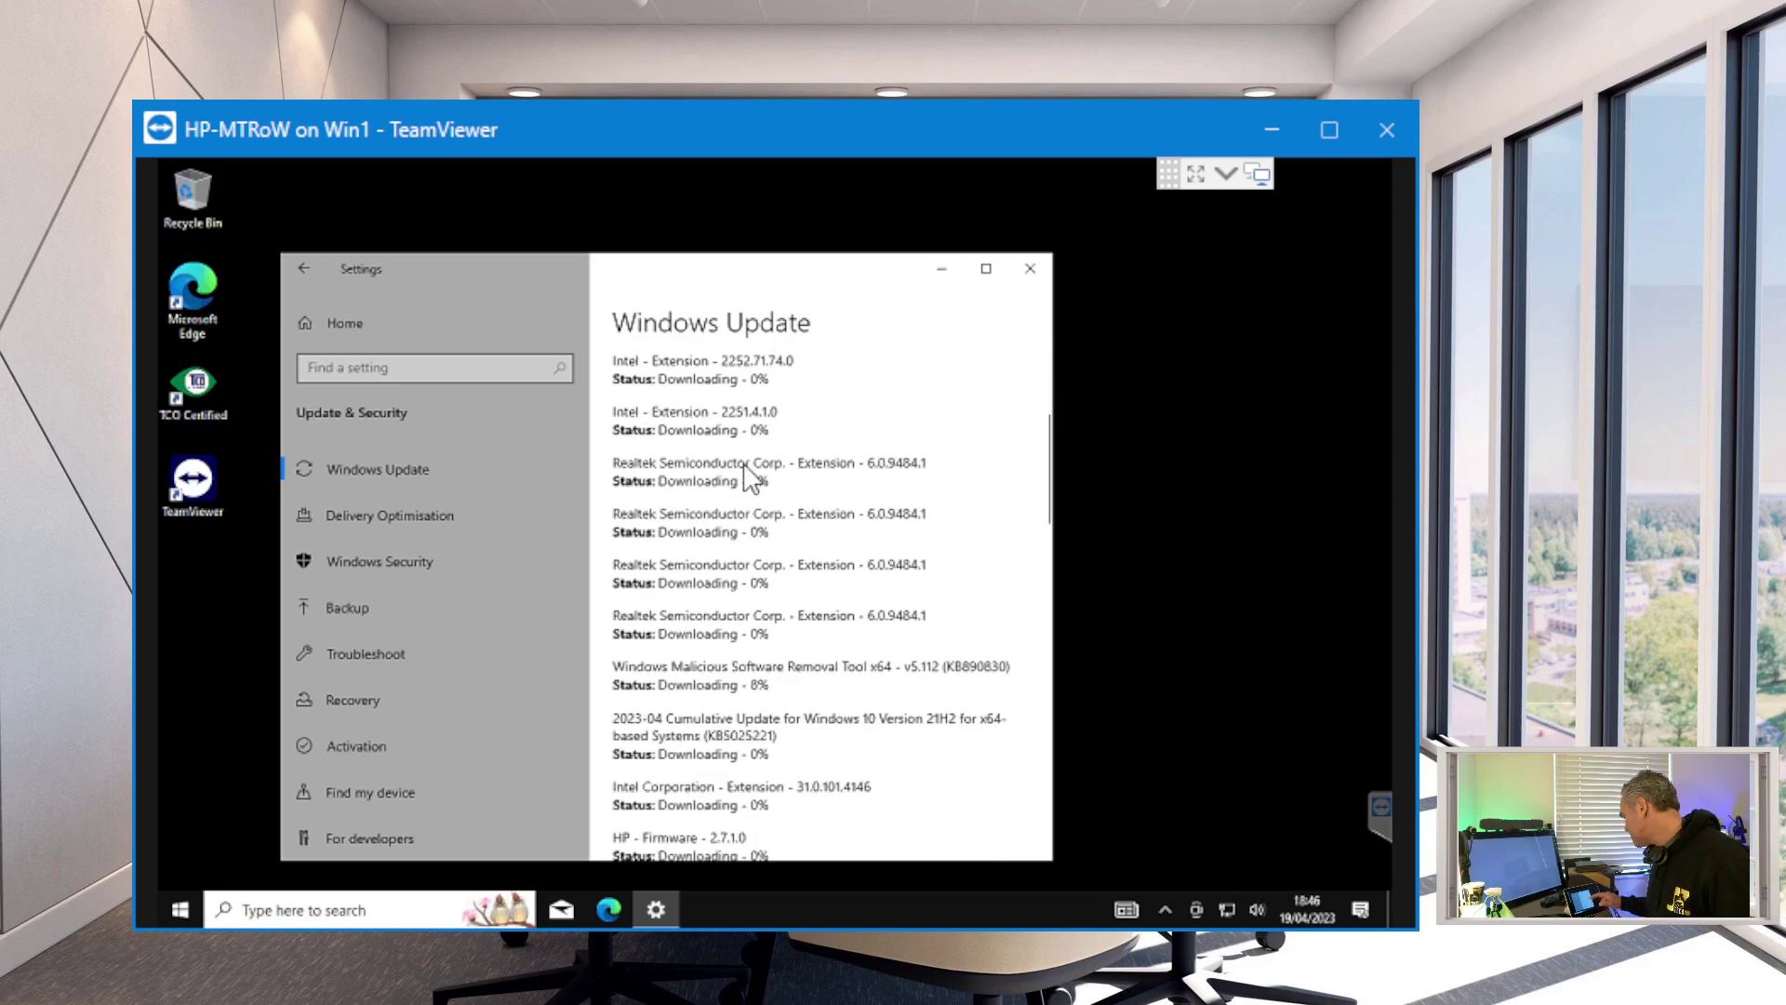
{"action": "scroll", "coordinate": [750, 478], "scroll_direction": "down", "scroll_amount": 2}
{"action": "scroll", "coordinate": [750, 478], "scroll_direction": "down", "scroll_amount": 2}
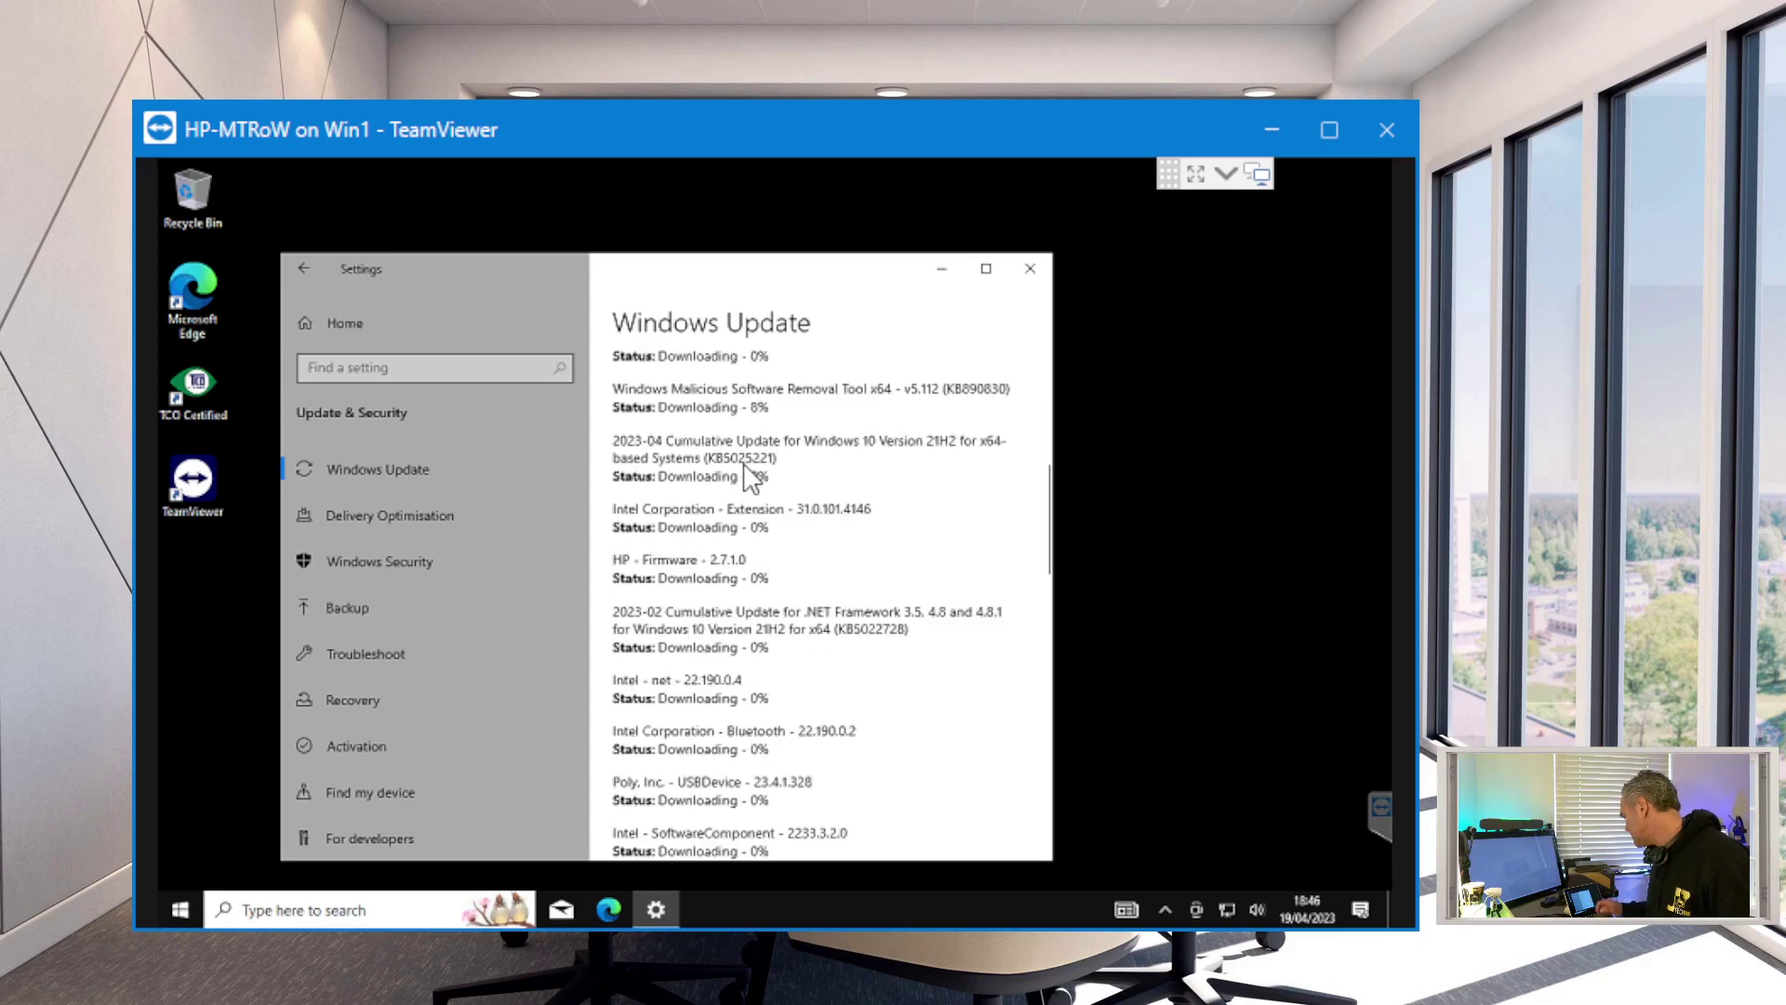
{"action": "scroll", "coordinate": [750, 478], "scroll_direction": "down", "scroll_amount": 2}
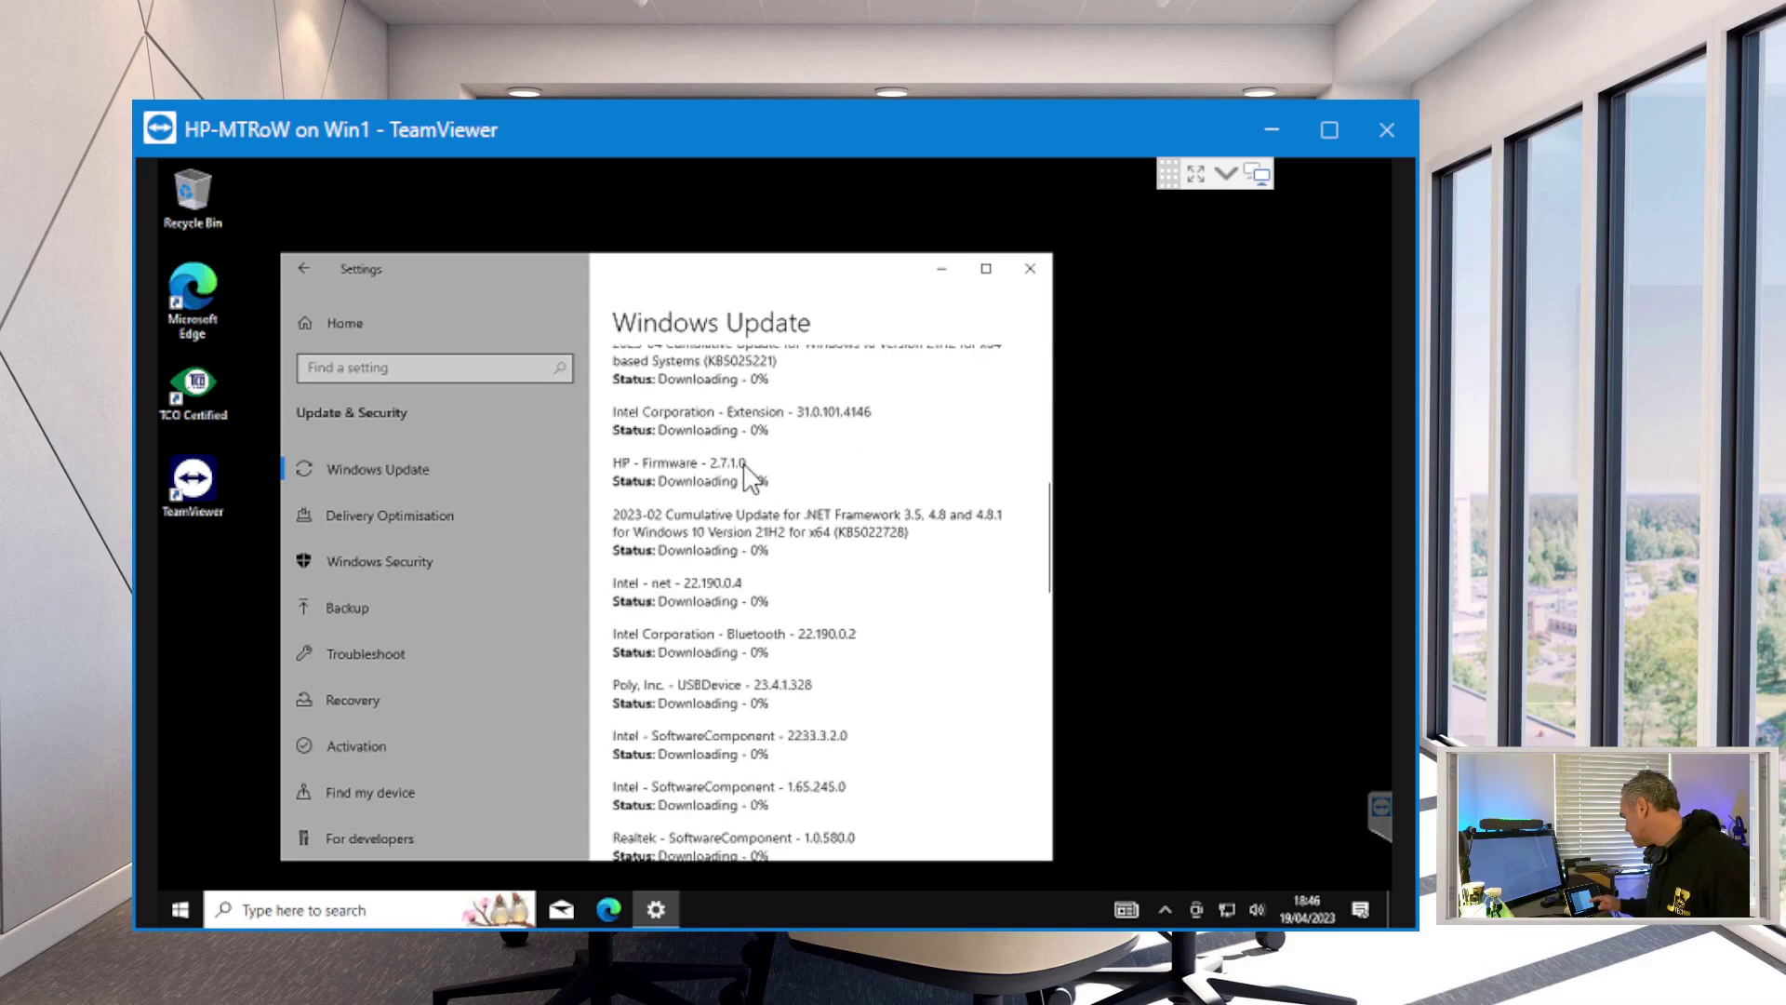
{"action": "scroll", "coordinate": [750, 478], "scroll_direction": "down", "scroll_amount": 4}
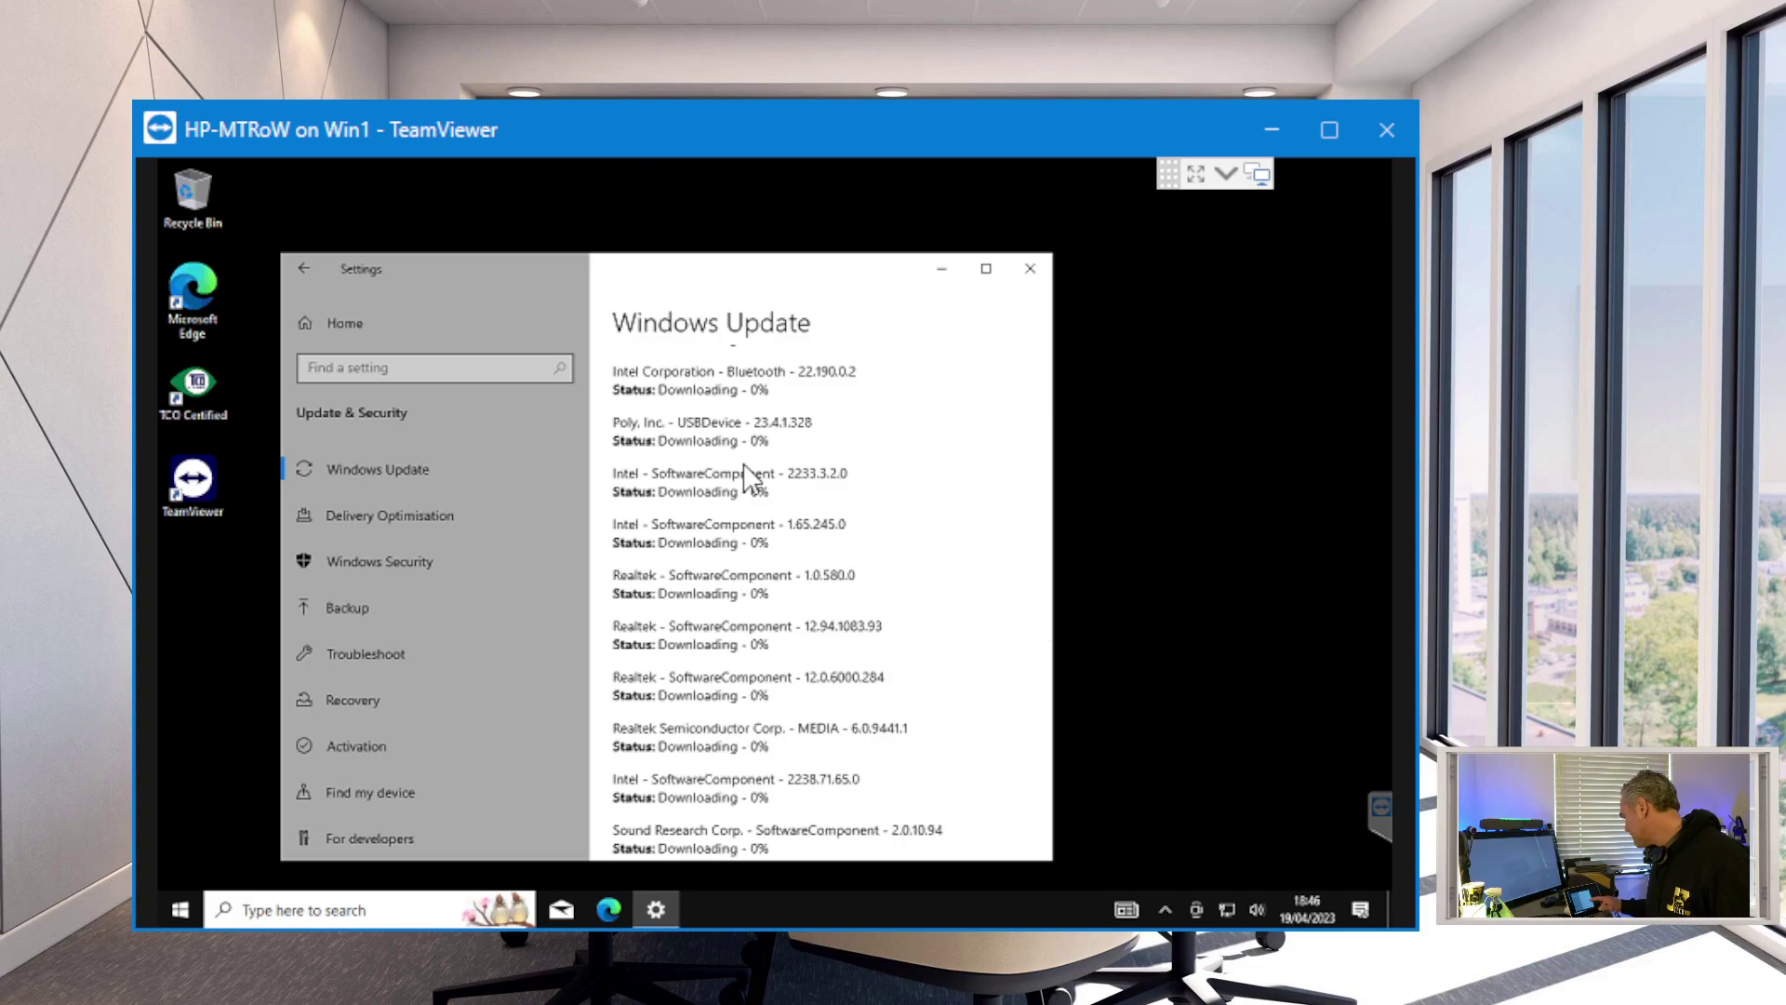
{"action": "scroll", "coordinate": [750, 478], "scroll_direction": "up", "scroll_amount": 2}
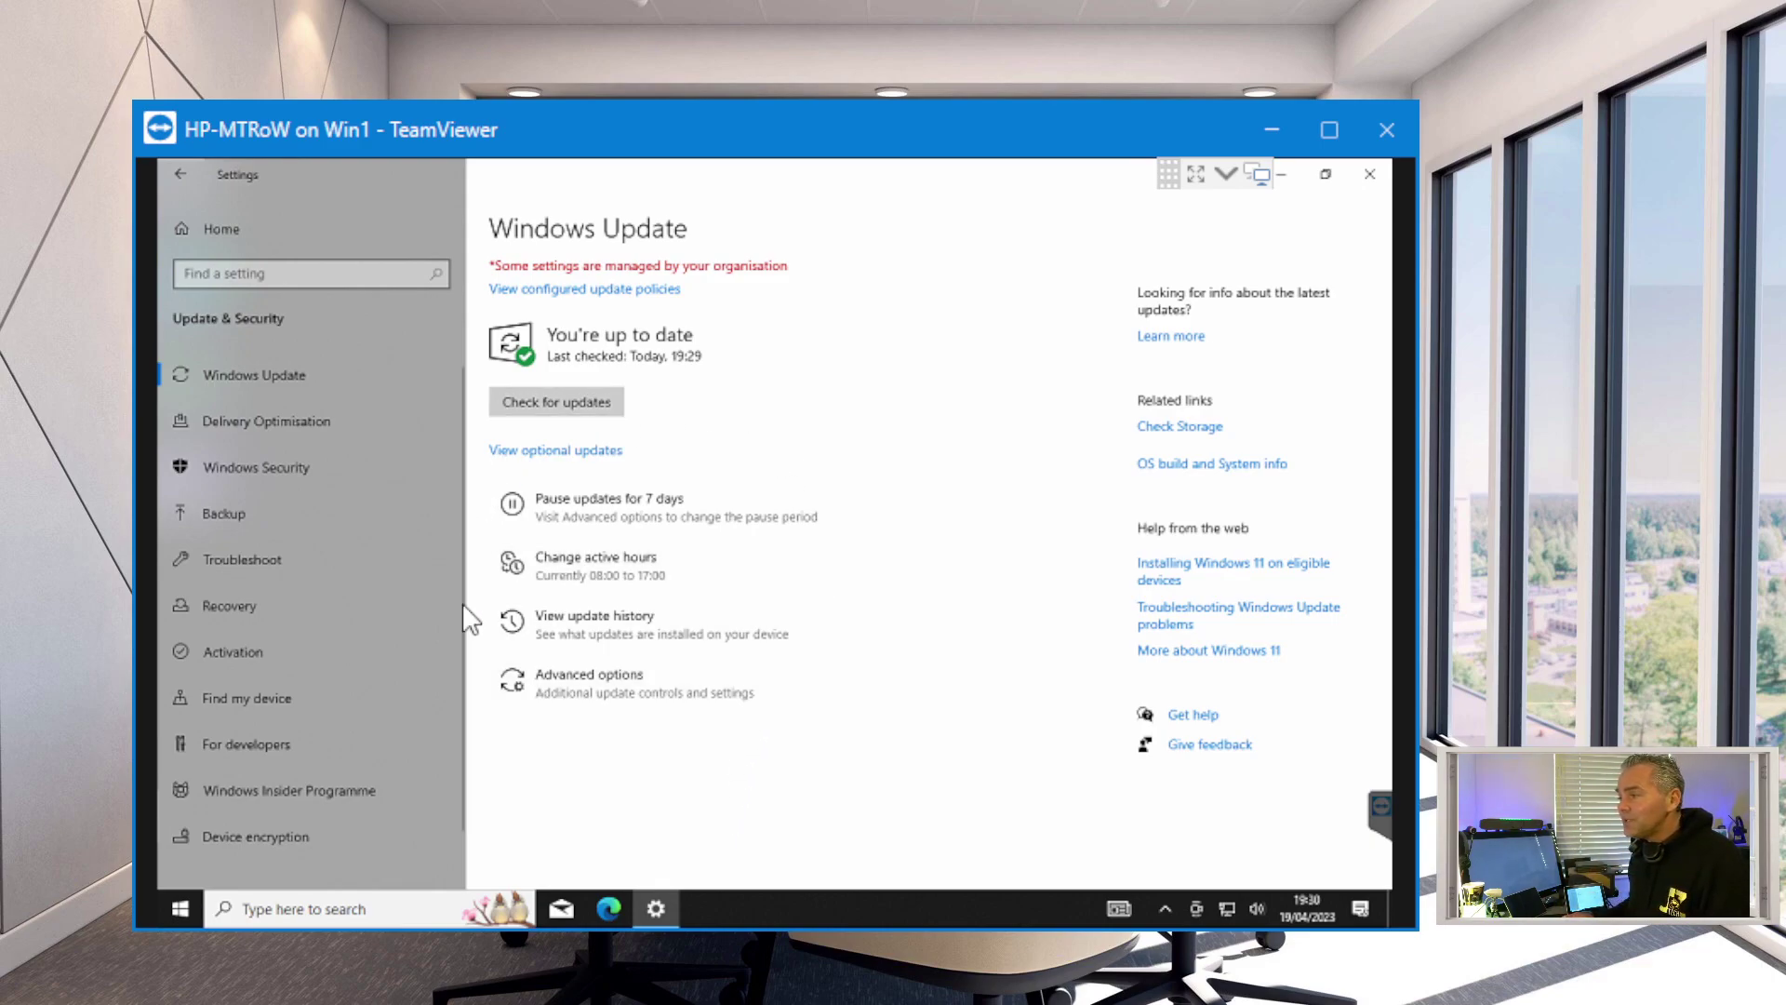
{"action": "left_click", "coordinate": [1282, 177]}
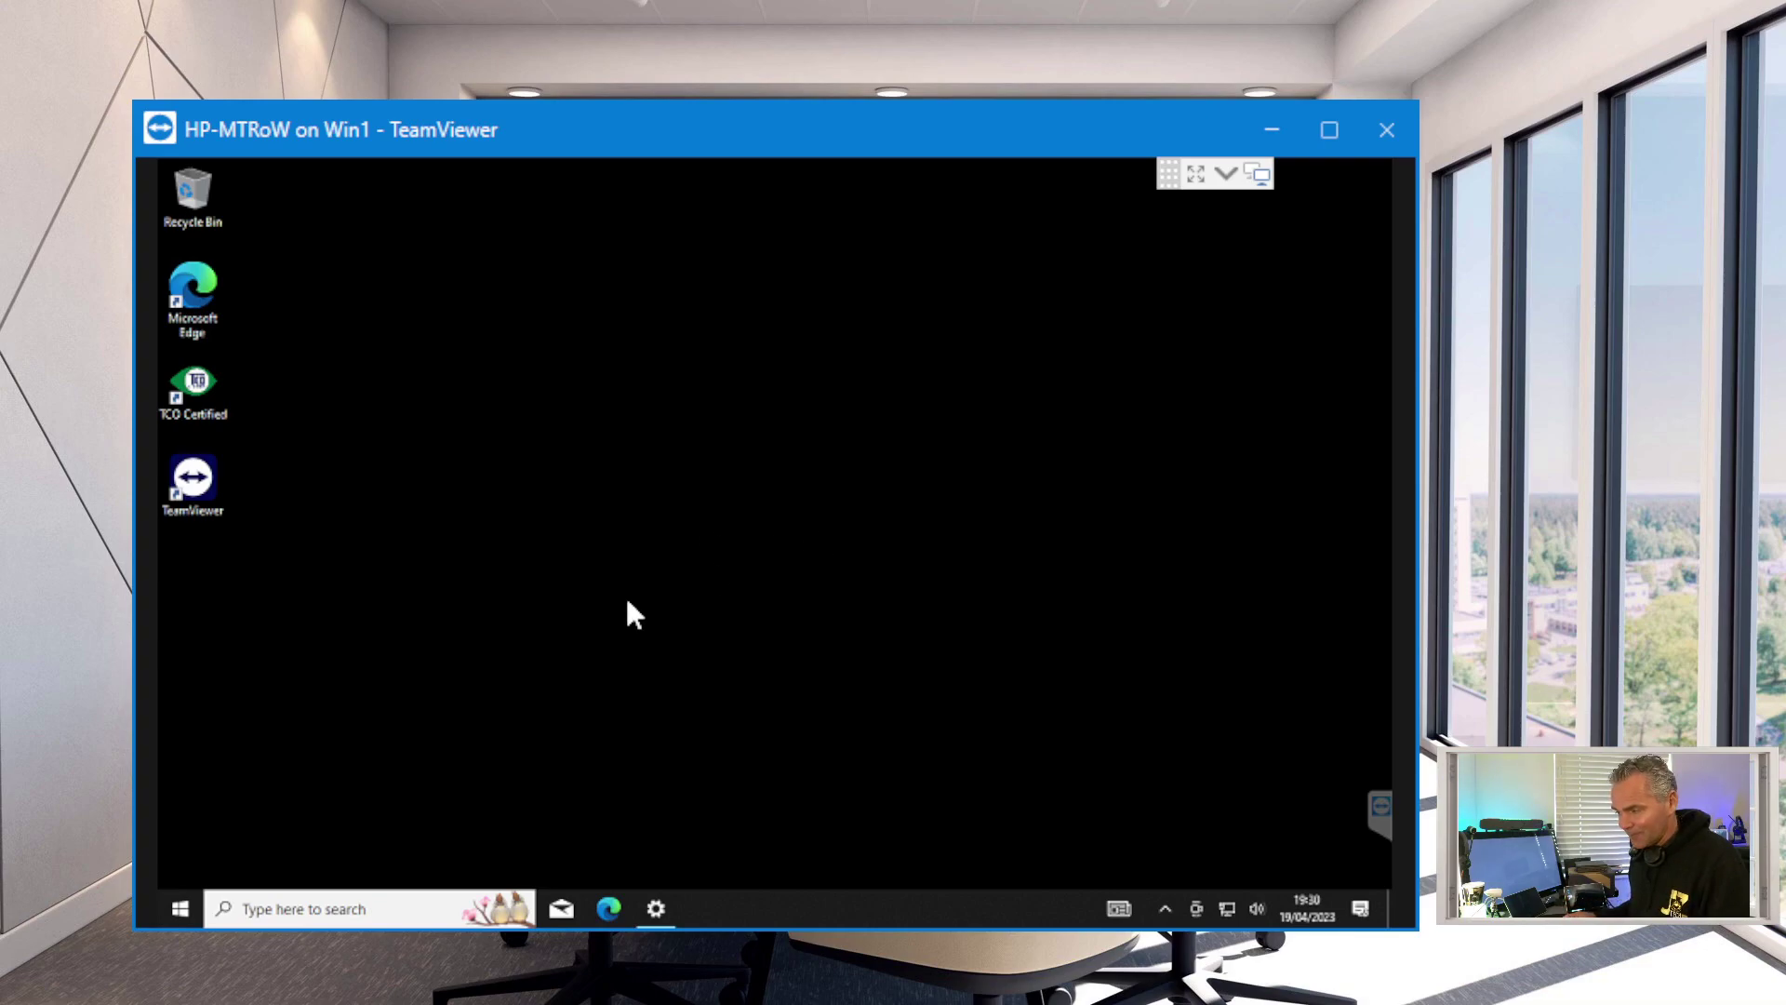
Switch from the Administrator account to the Skype user via the Start menu.
{"action": "left_click", "coordinate": [181, 909]}
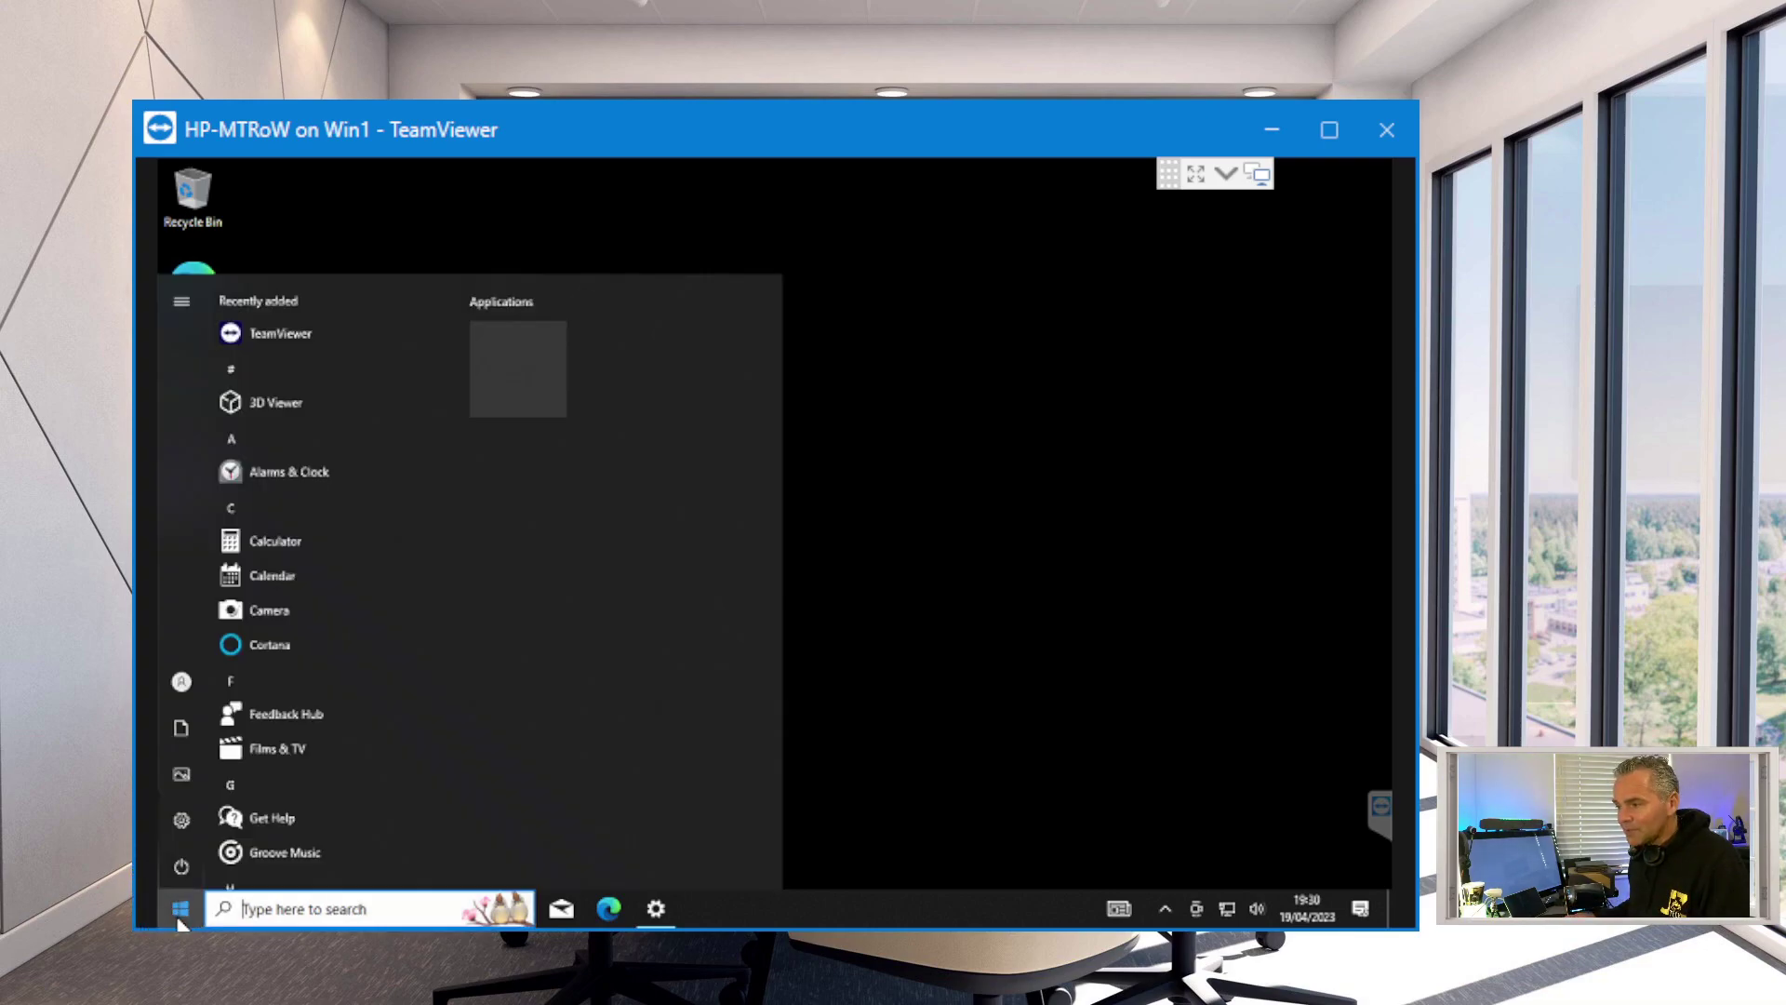
{"action": "left_click", "coordinate": [180, 681]}
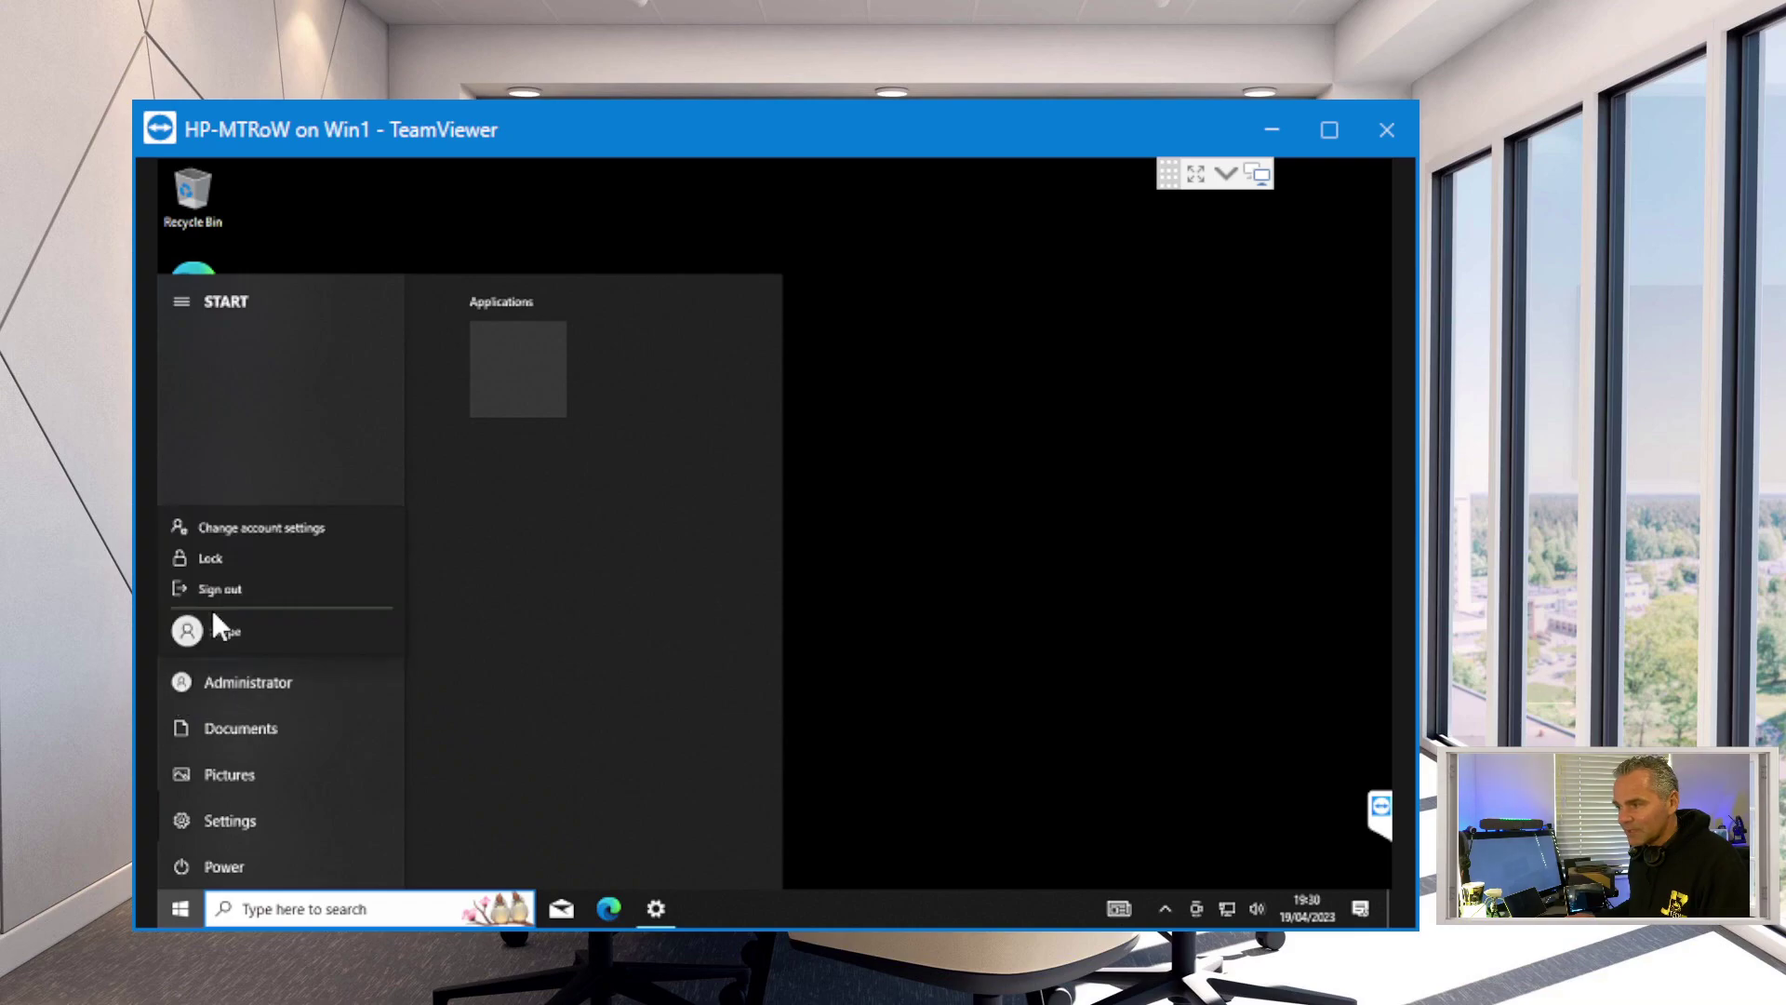
{"action": "left_click", "coordinate": [262, 632]}
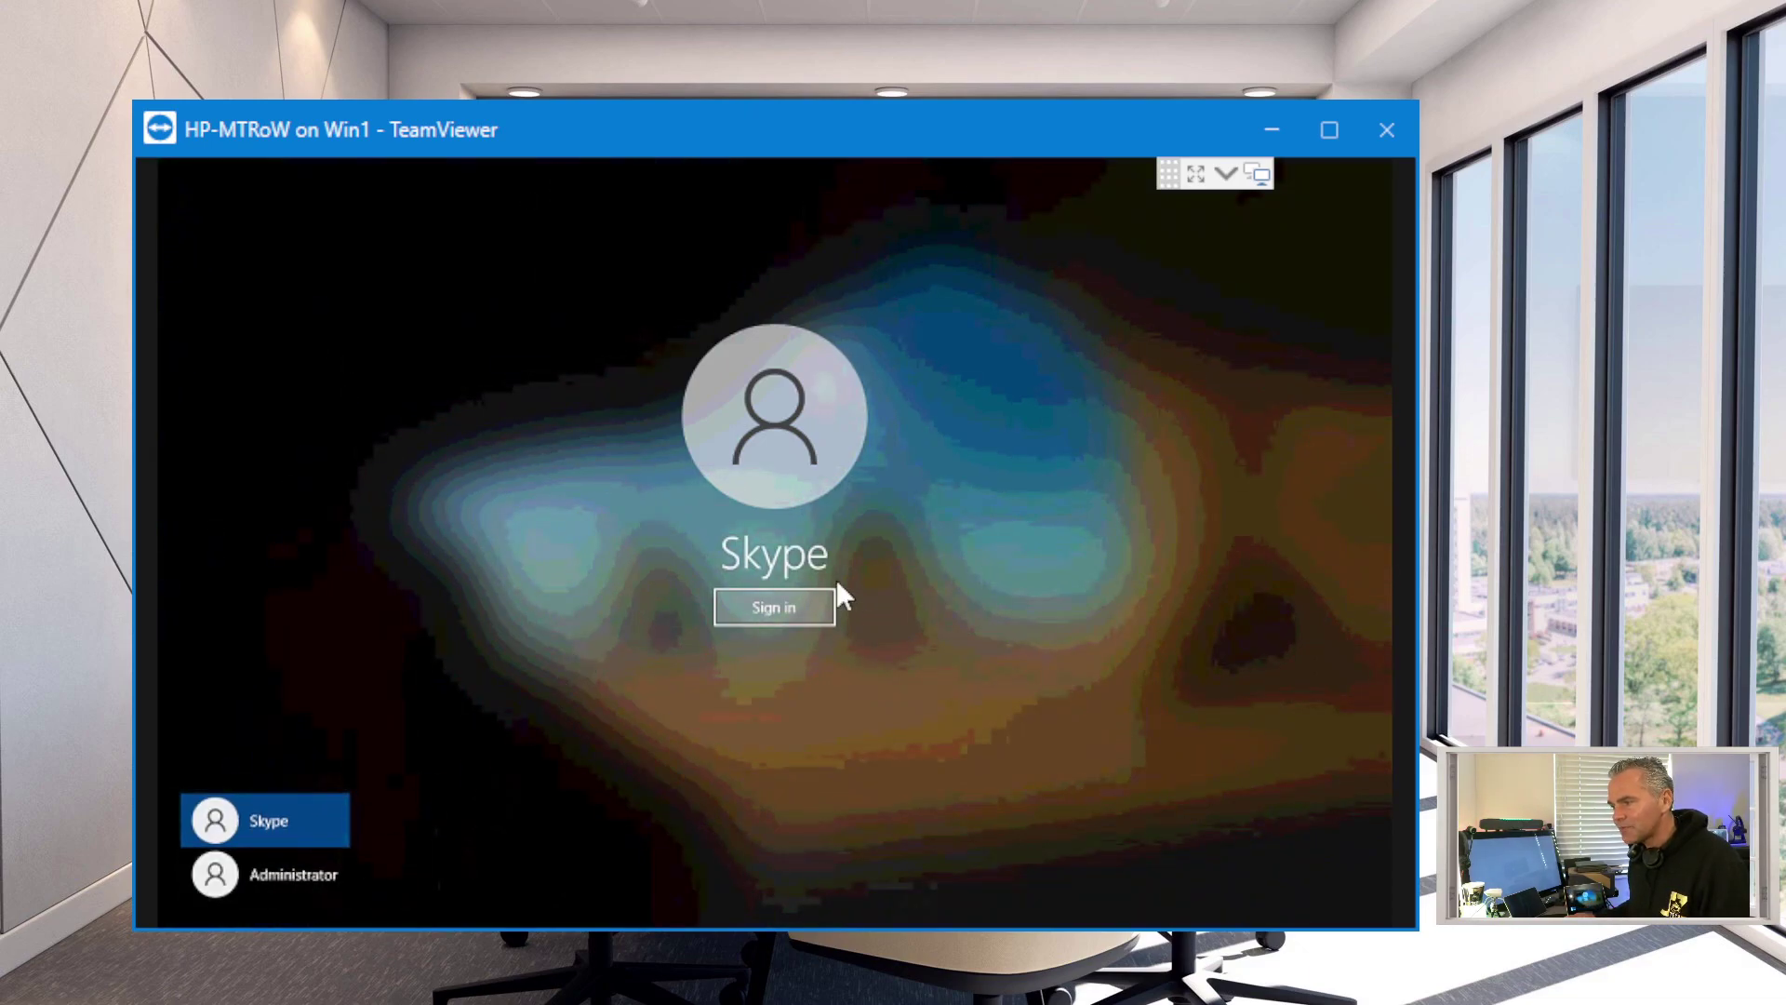
{"action": "left_click", "coordinate": [773, 608]}
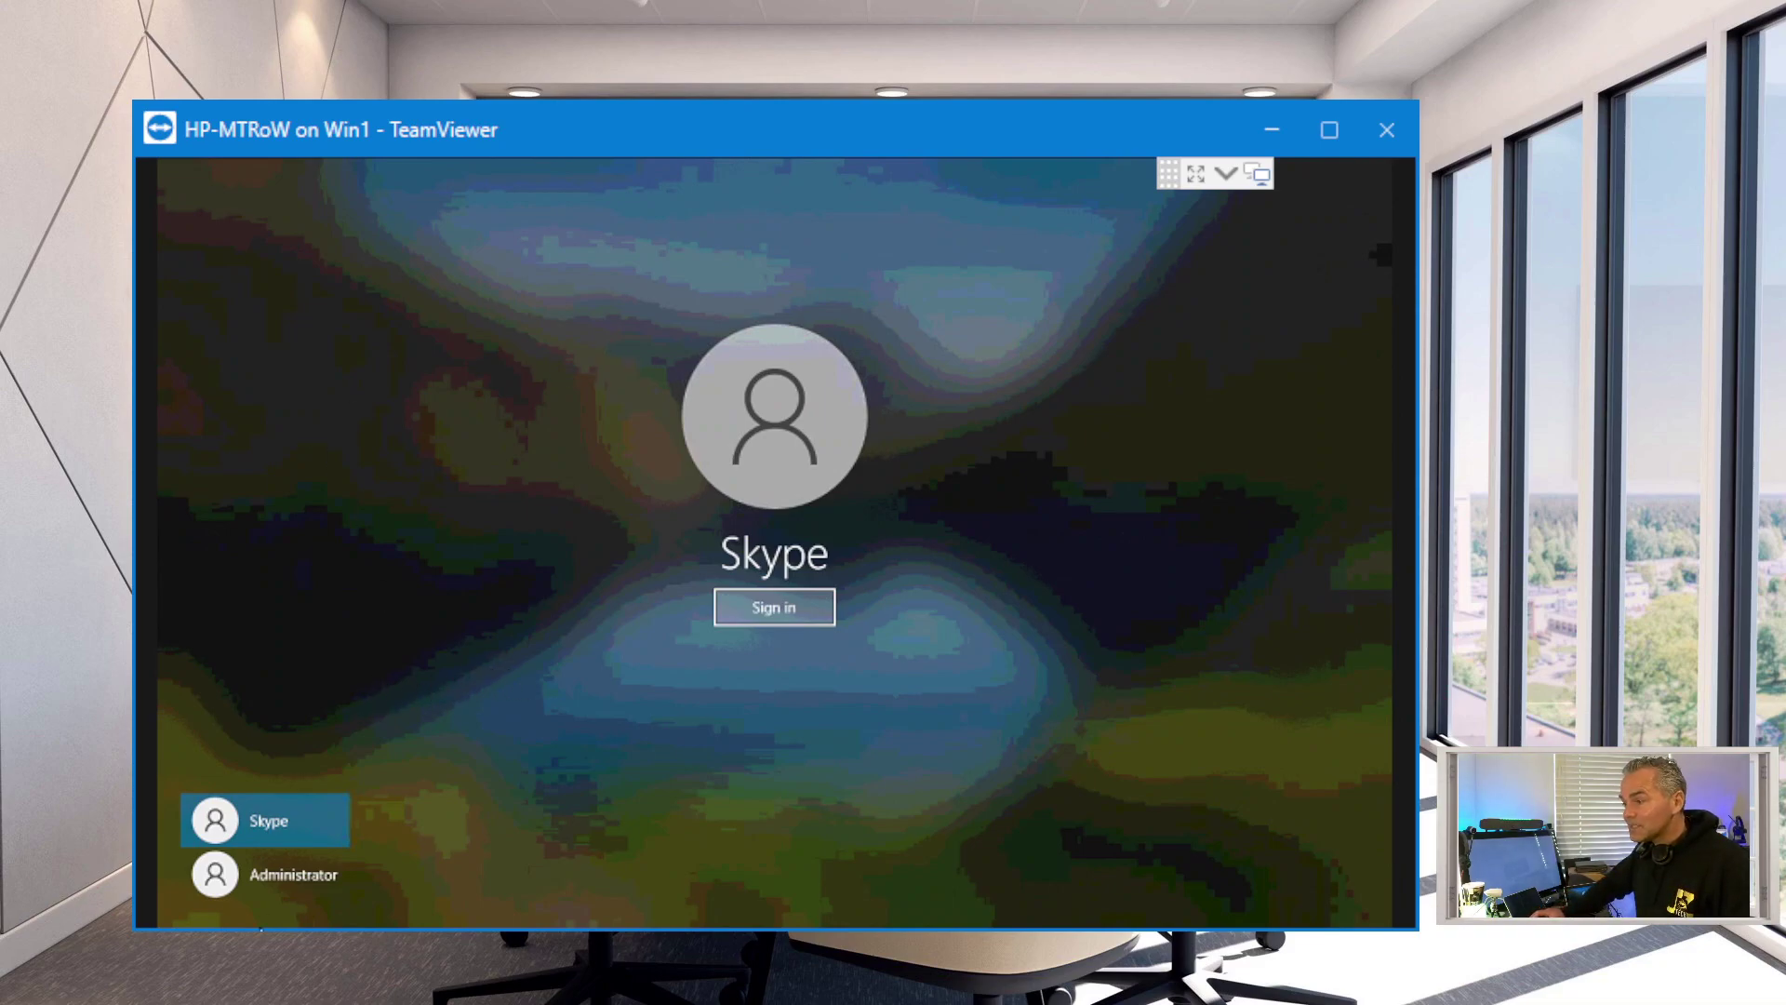
Sign back in as Administrator with the account password and reach the desktop.
{"action": "left_click", "coordinate": [268, 879]}
{"action": "left_click", "coordinate": [726, 624]}
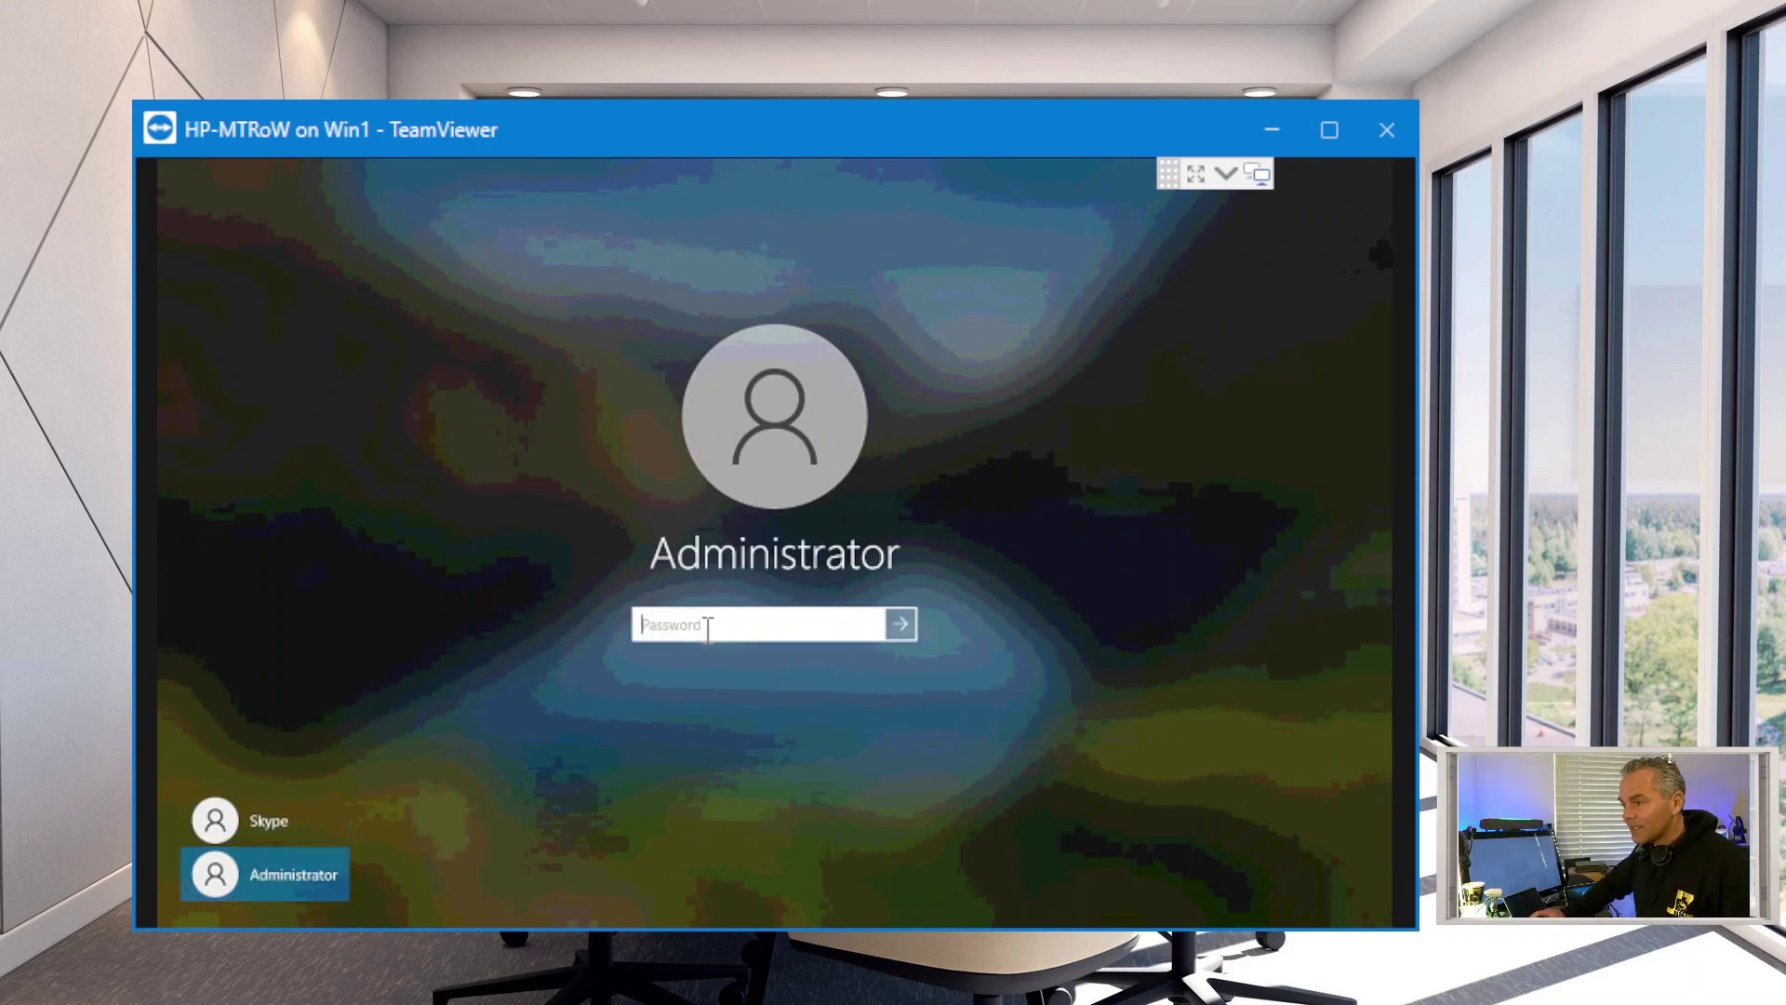
{"action": "type", "text": "•••"}
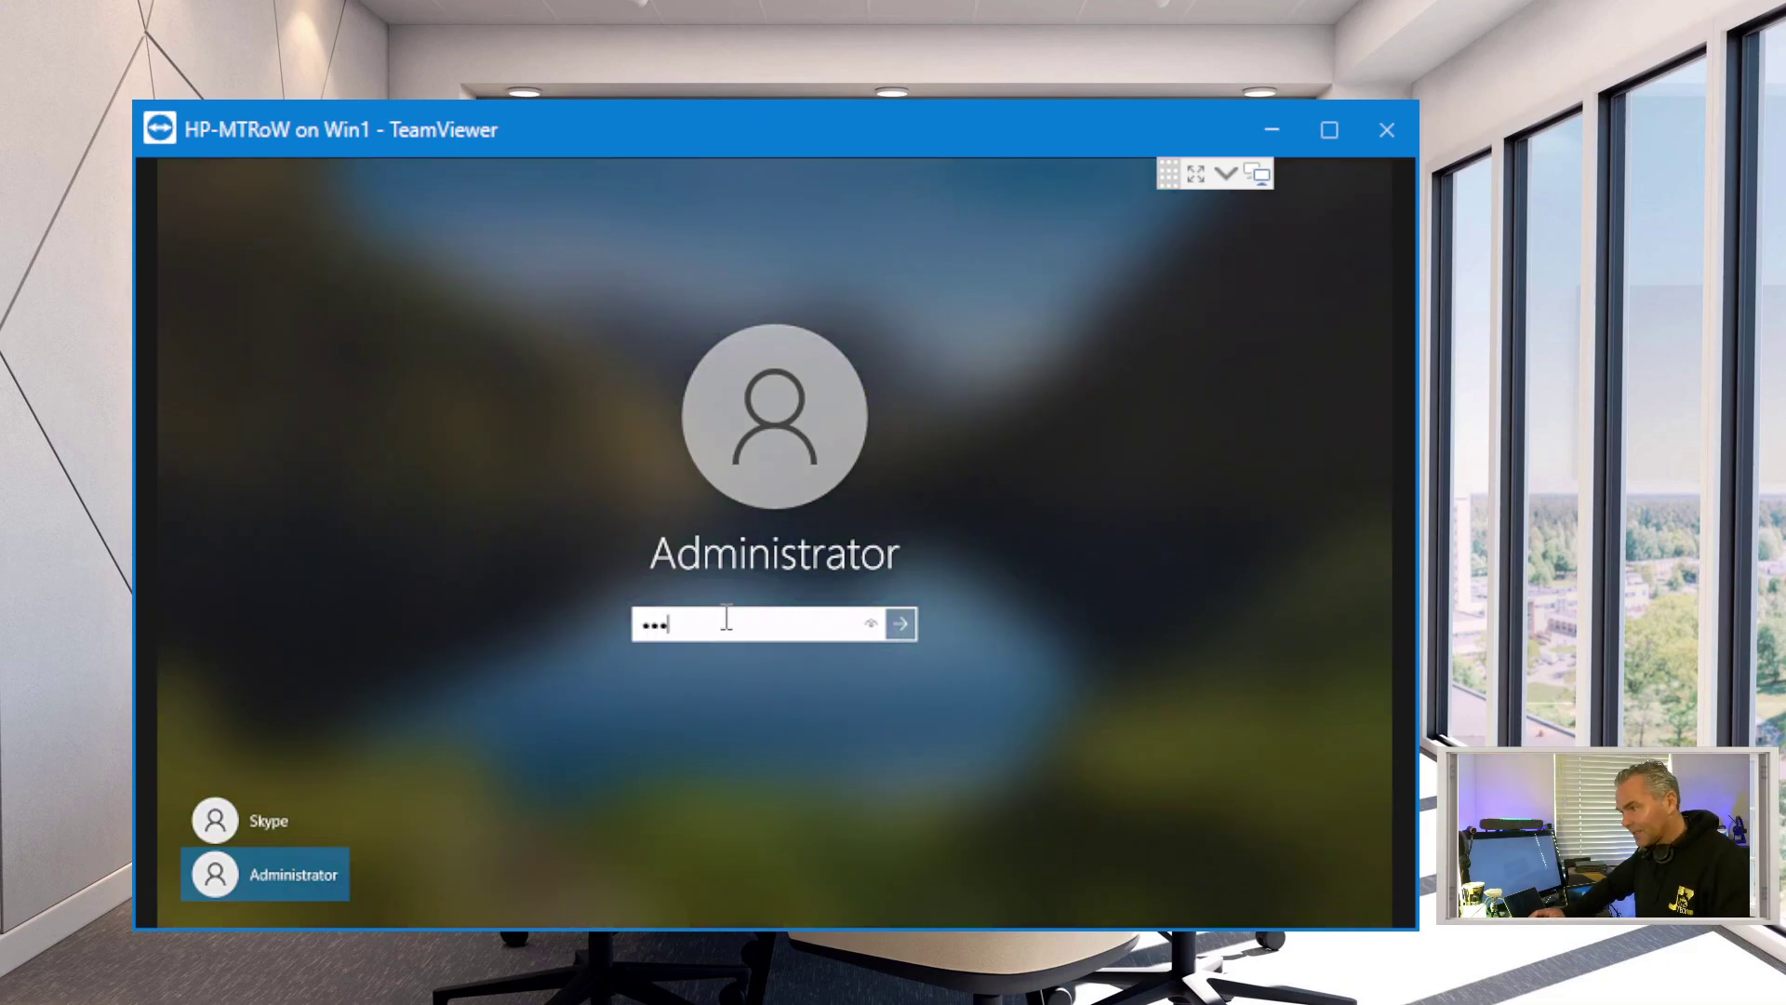
{"action": "key", "text": "Return"}
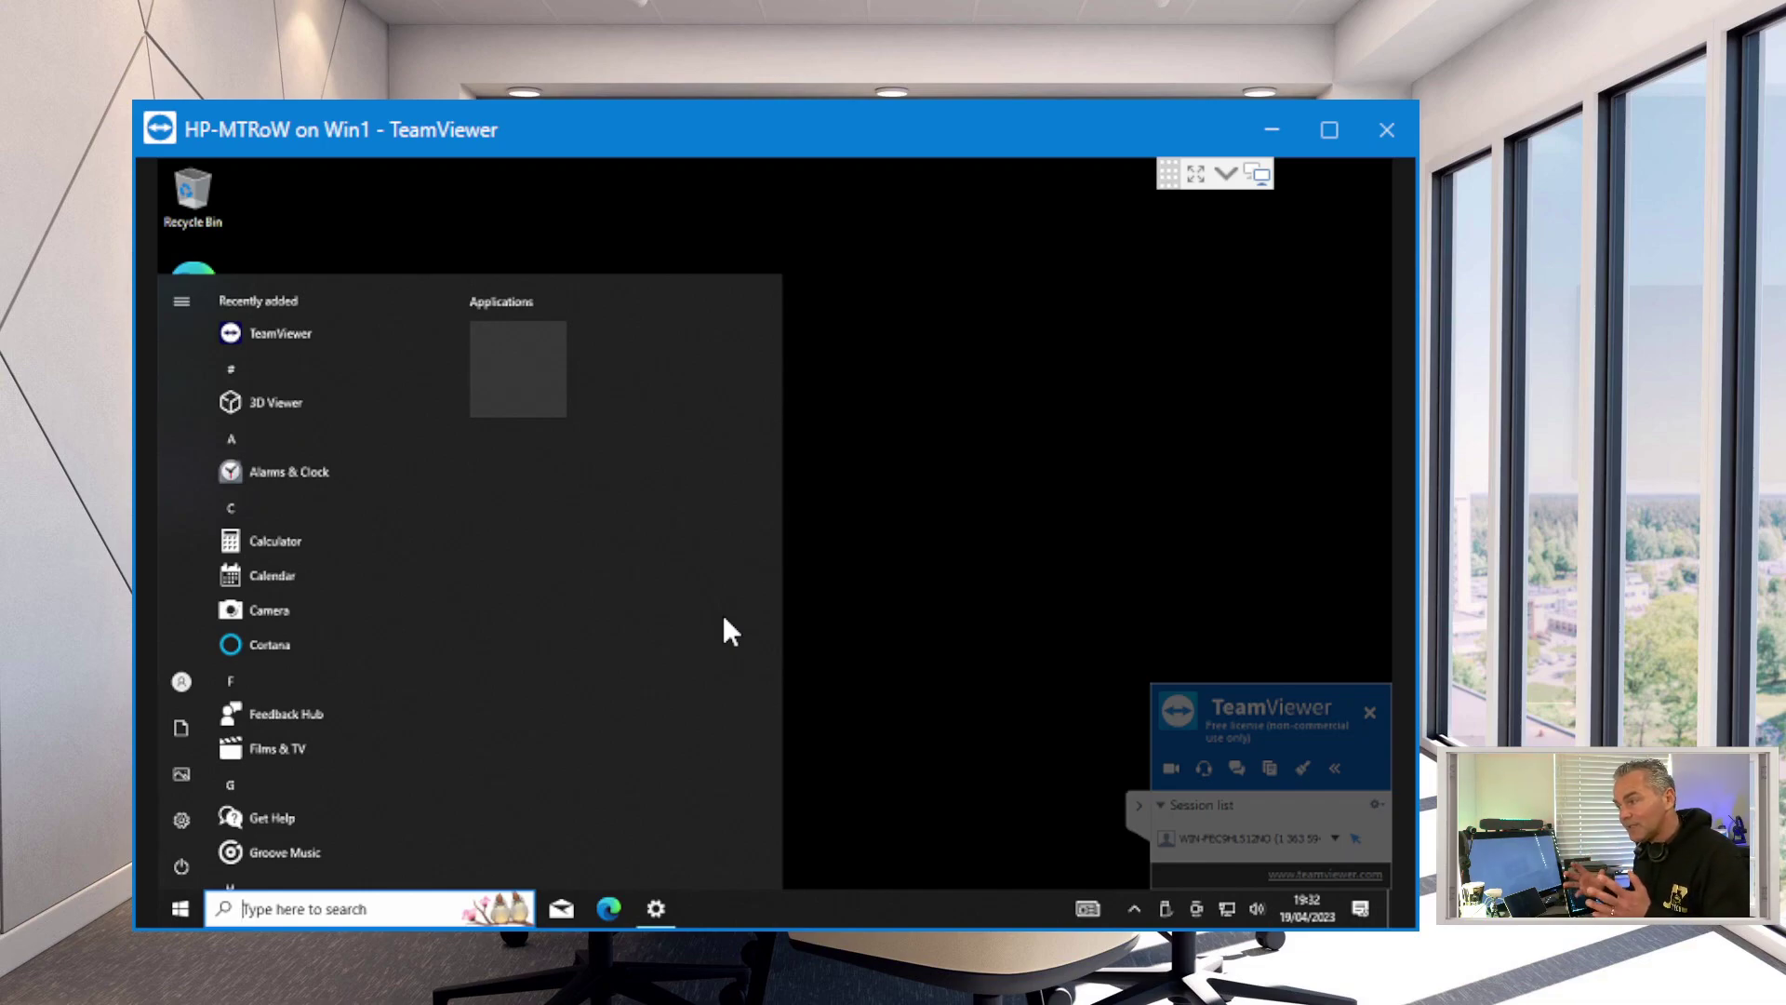
{"action": "left_click", "coordinate": [922, 587]}
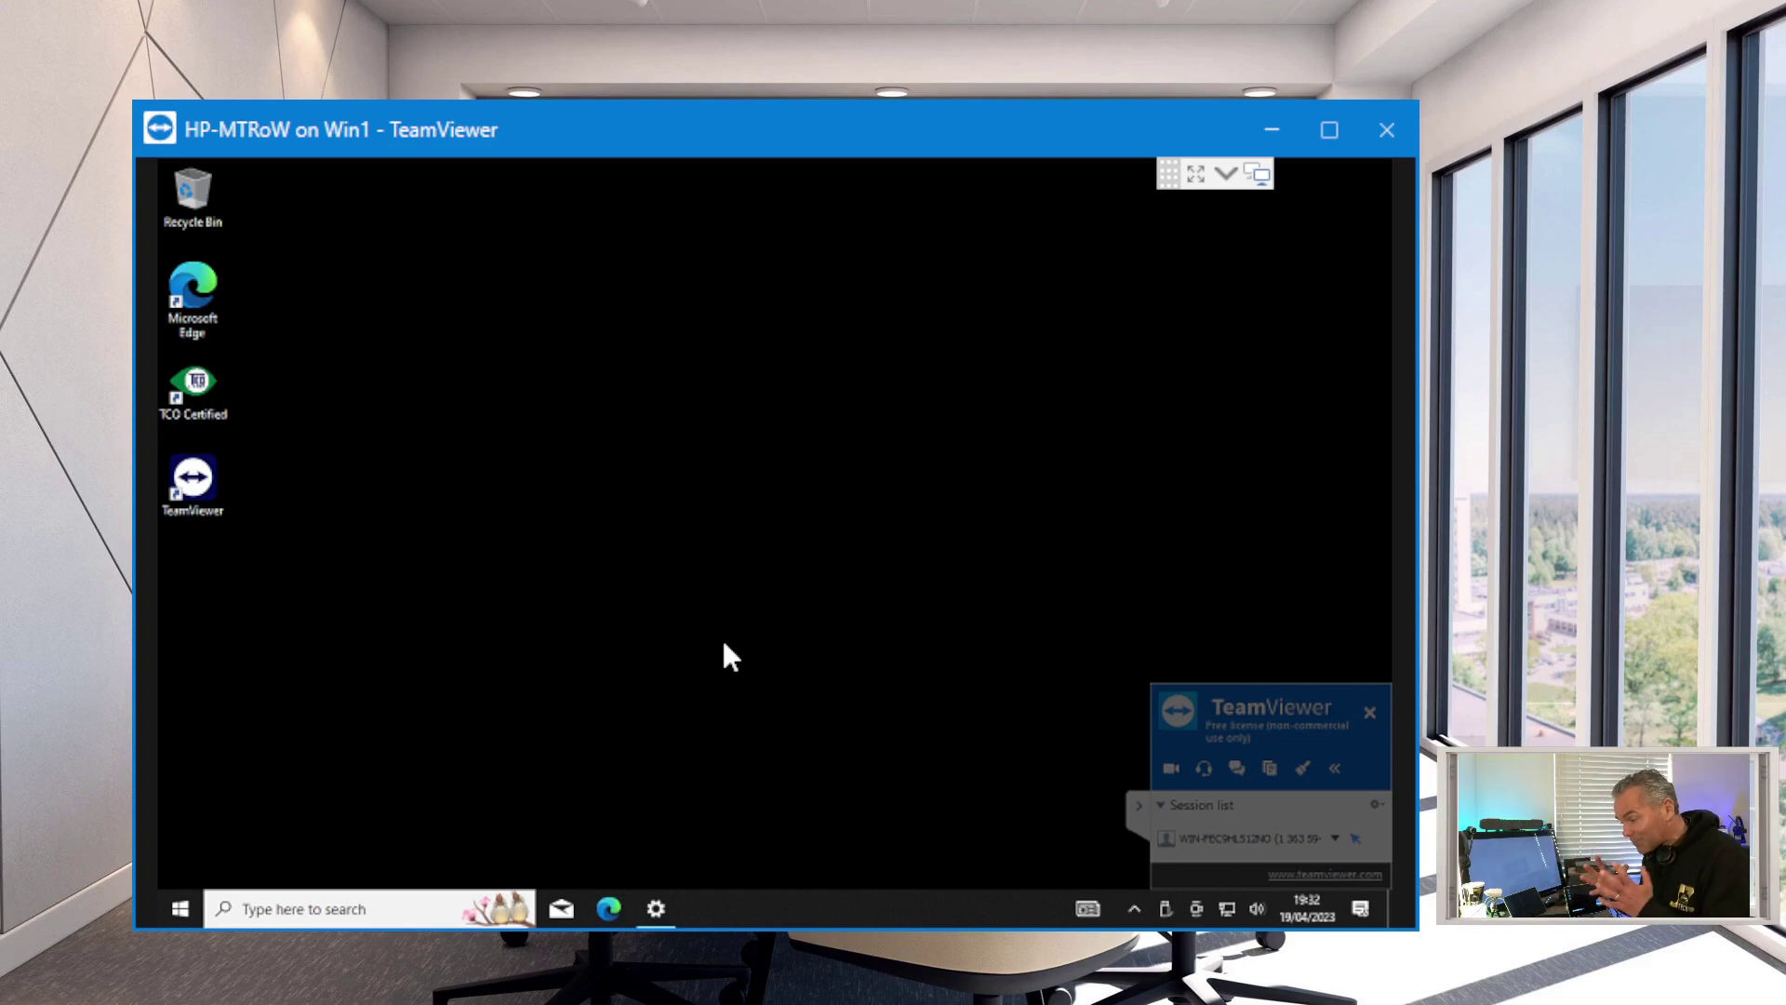
{"action": "left_click", "coordinate": [179, 910]}
Open C:\install in File Explorer and inspect the GC8_1.4.1.328 folder and zip archive.
{"action": "left_click", "coordinate": [193, 752]}
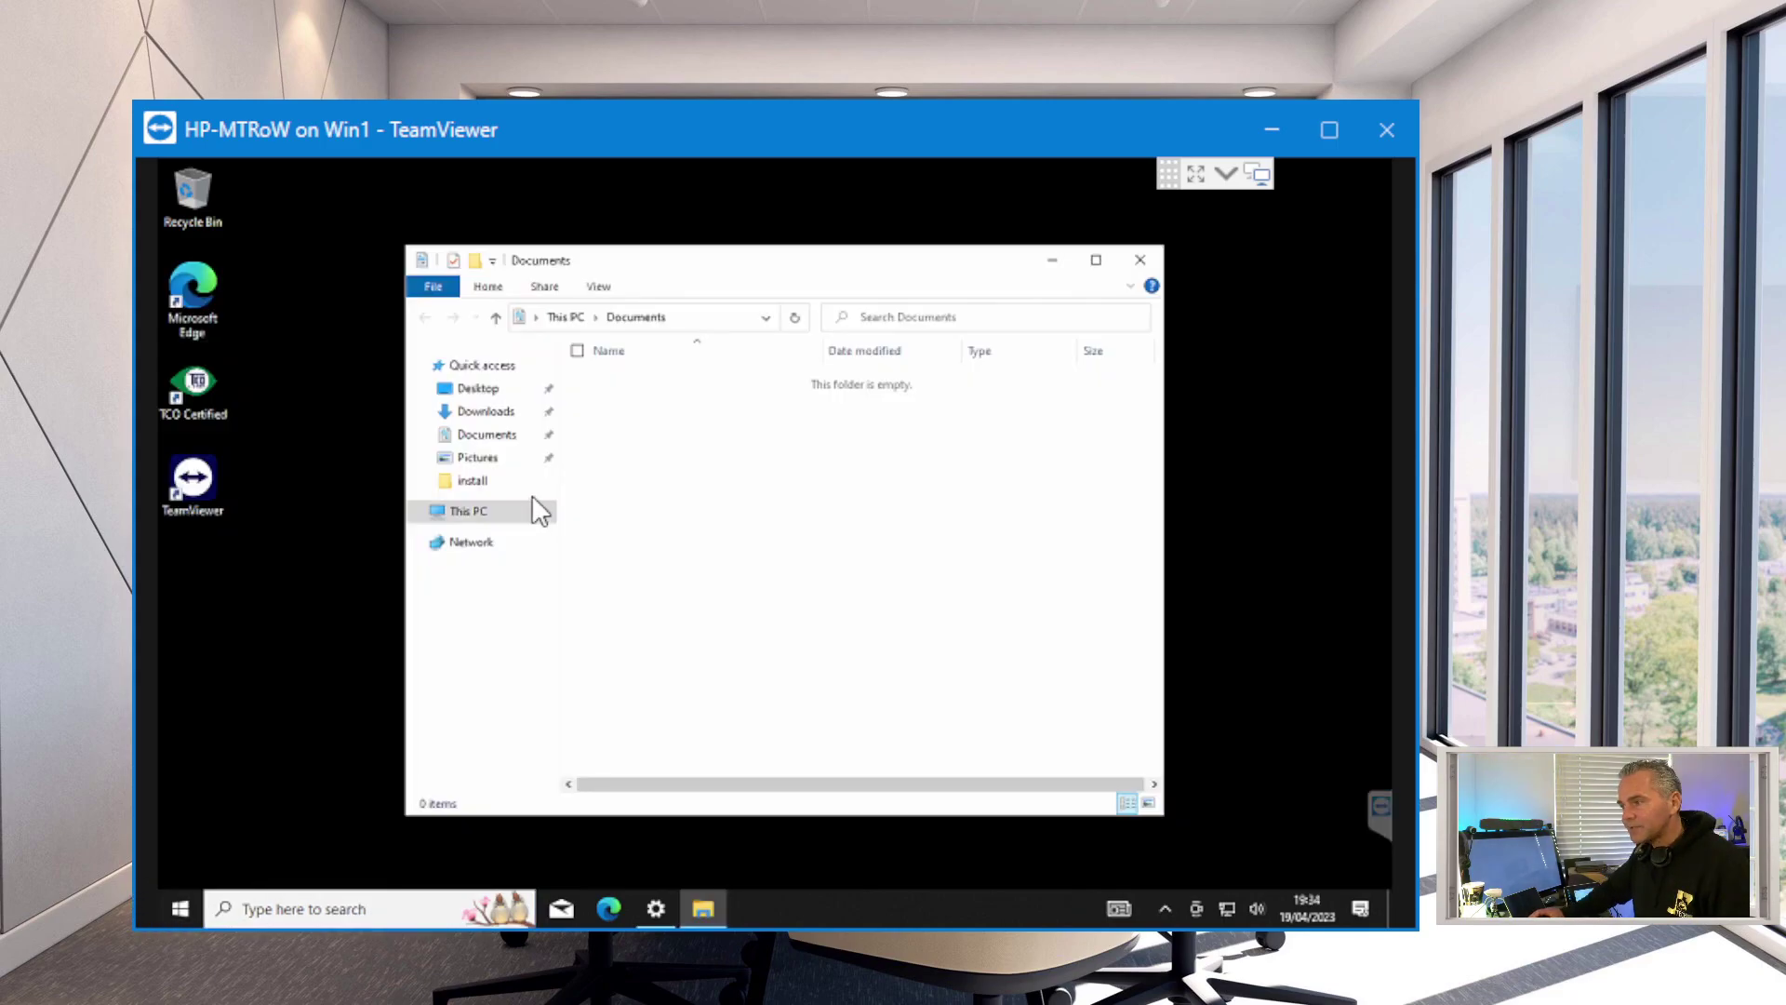
{"action": "left_click", "coordinate": [475, 482]}
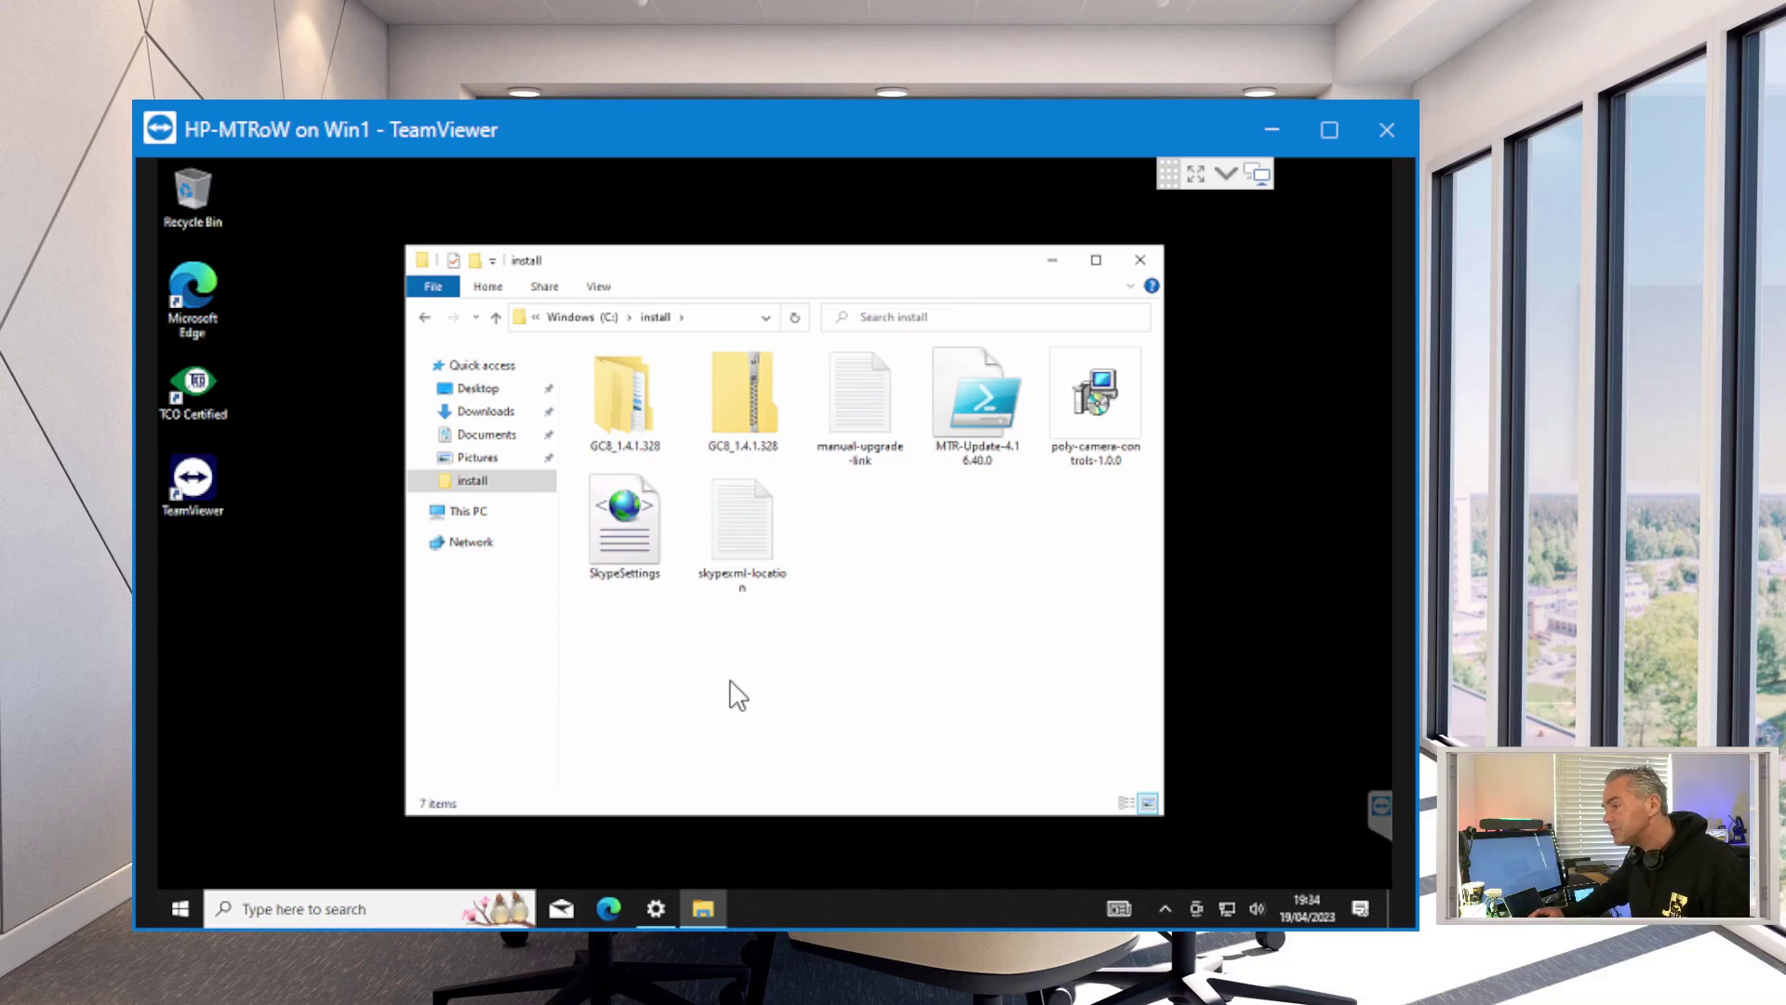
{"action": "left_click", "coordinate": [615, 408]}
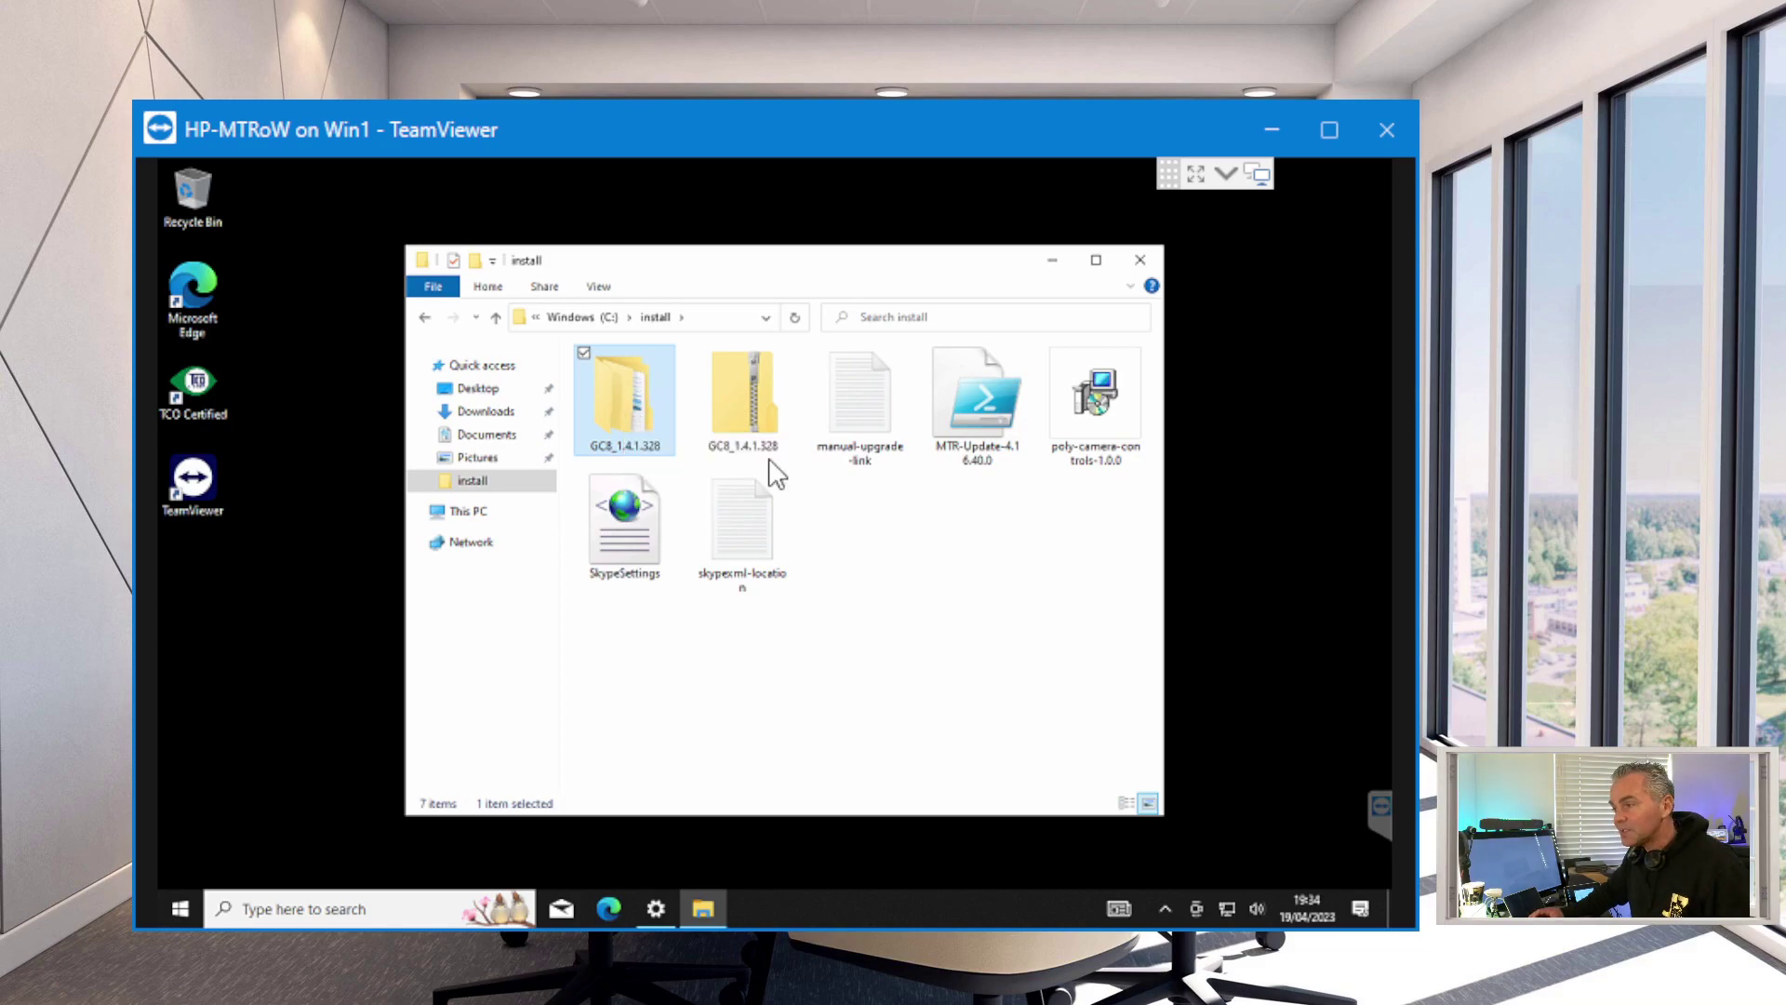
{"action": "left_click", "coordinate": [725, 424]}
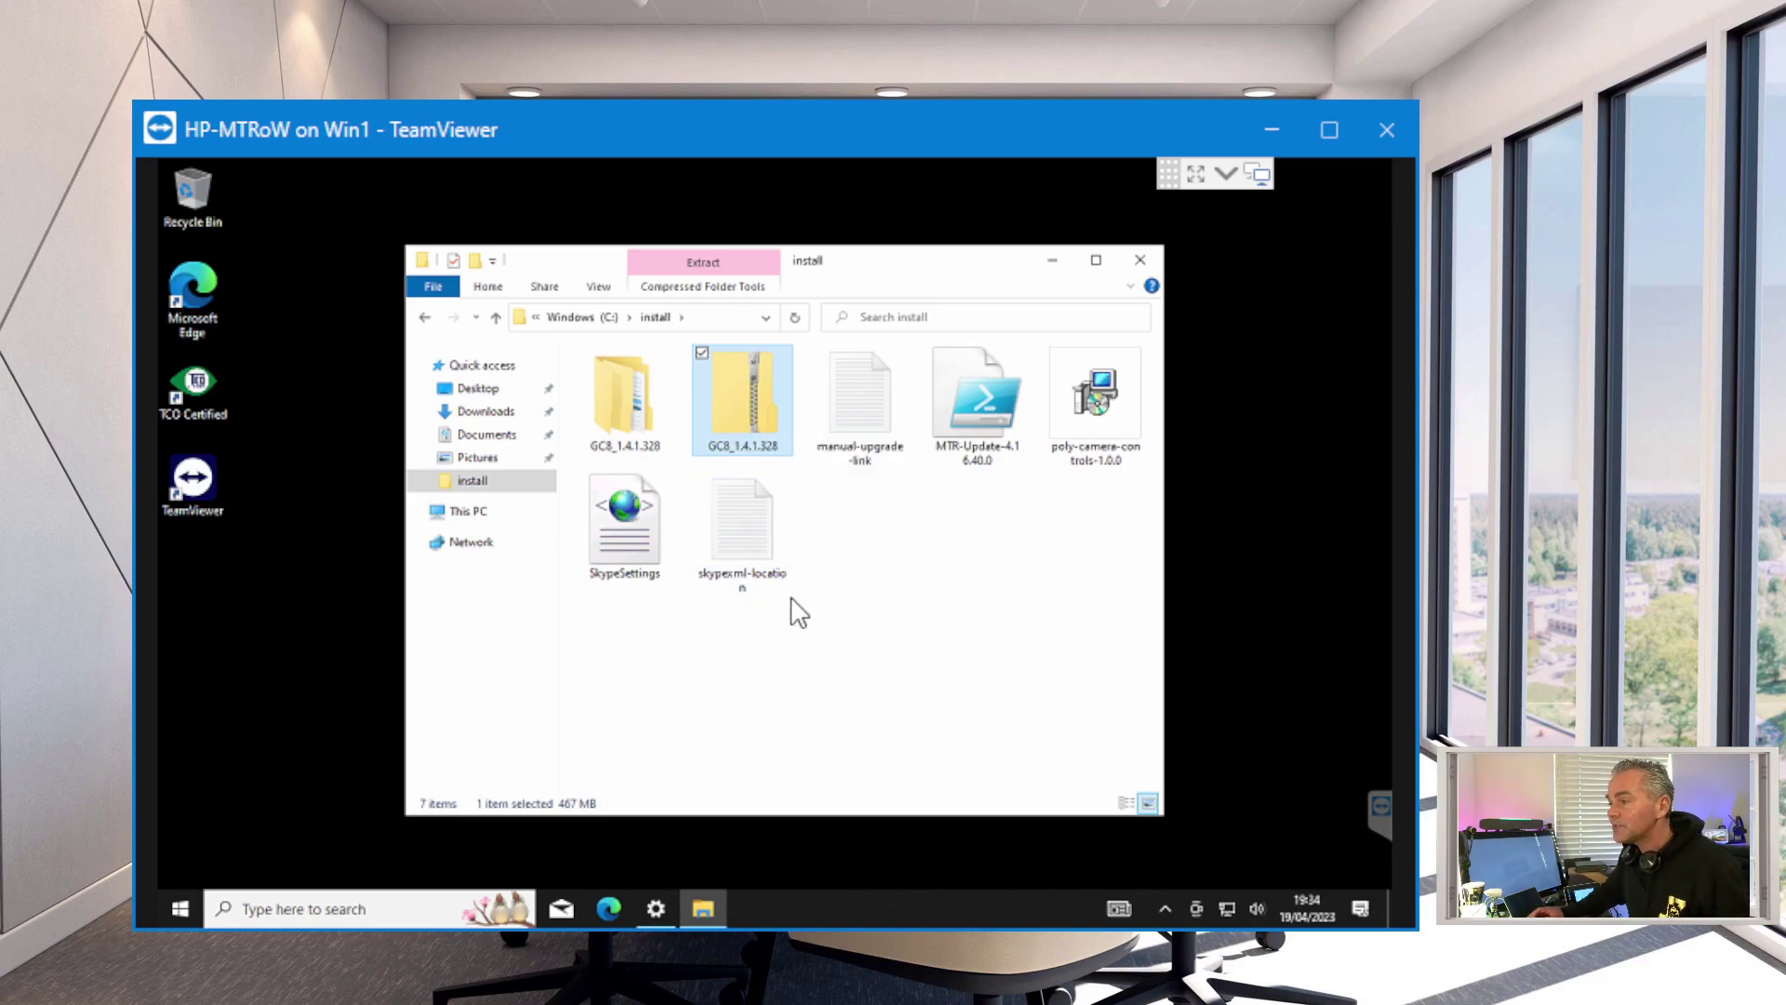
Inspect the upgrade link, MTR-Update-4.16.40.0 script and Poly installer, then open SkypeSettings.xml.
{"action": "left_click", "coordinate": [879, 437]}
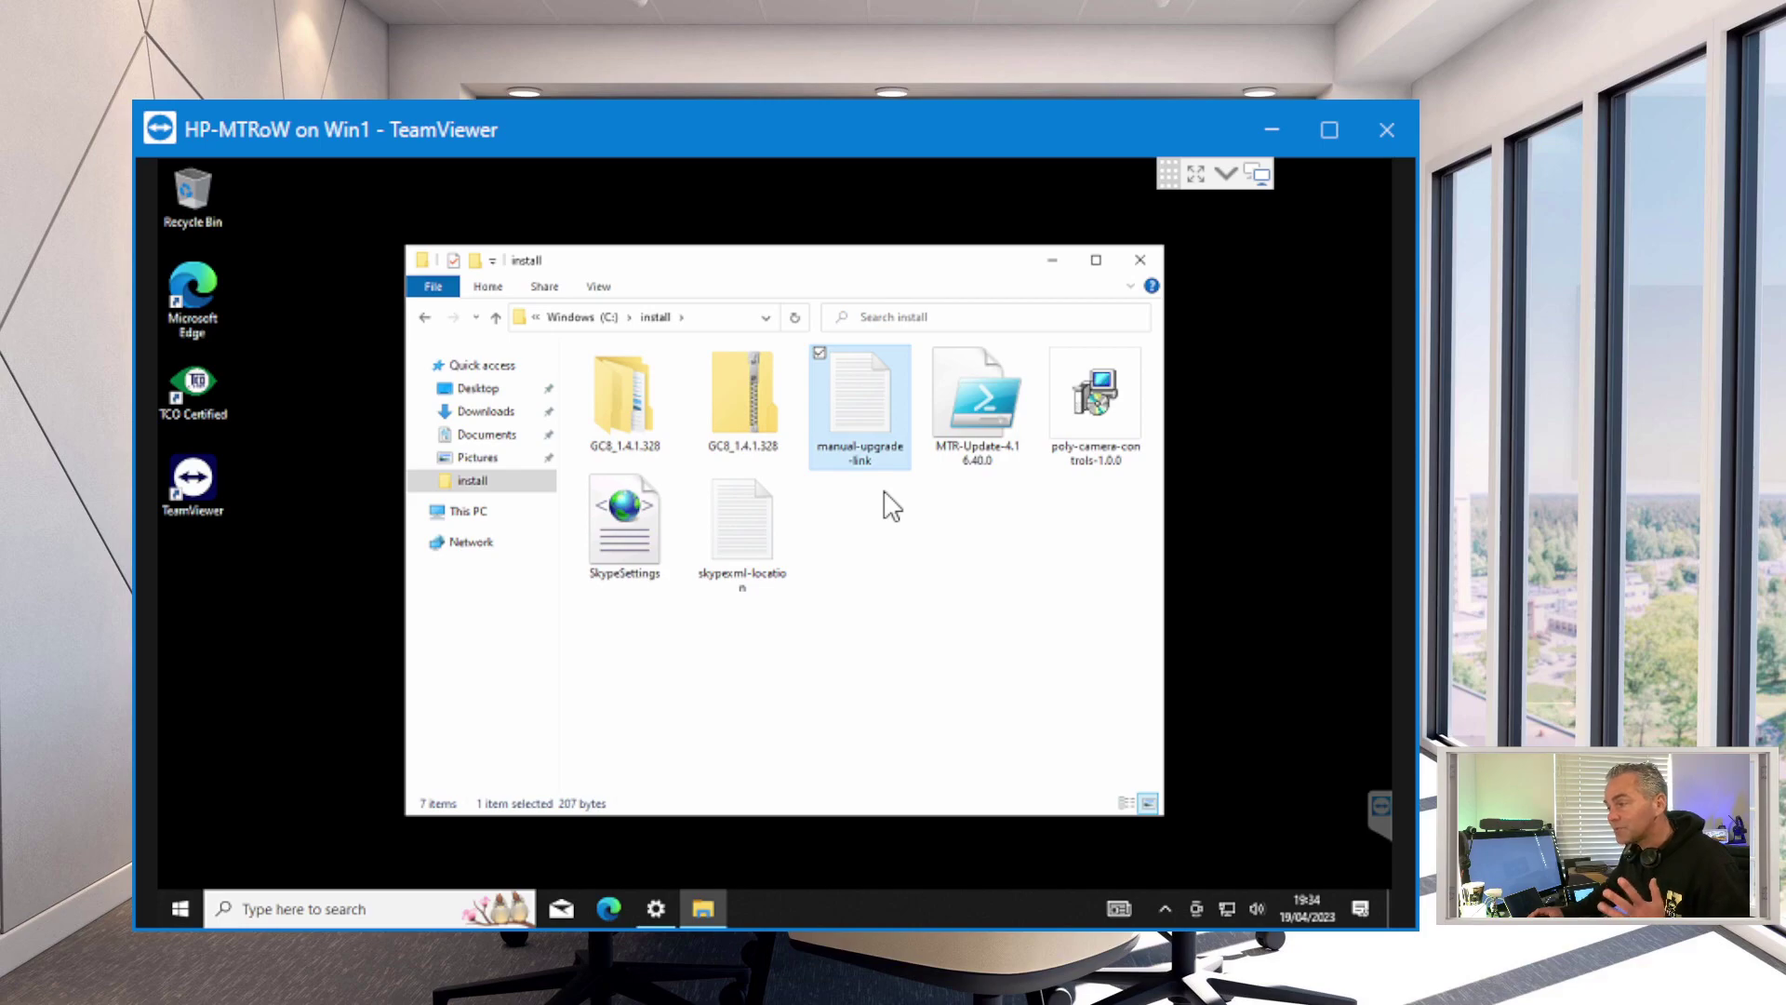
{"action": "left_click", "coordinate": [1001, 406]}
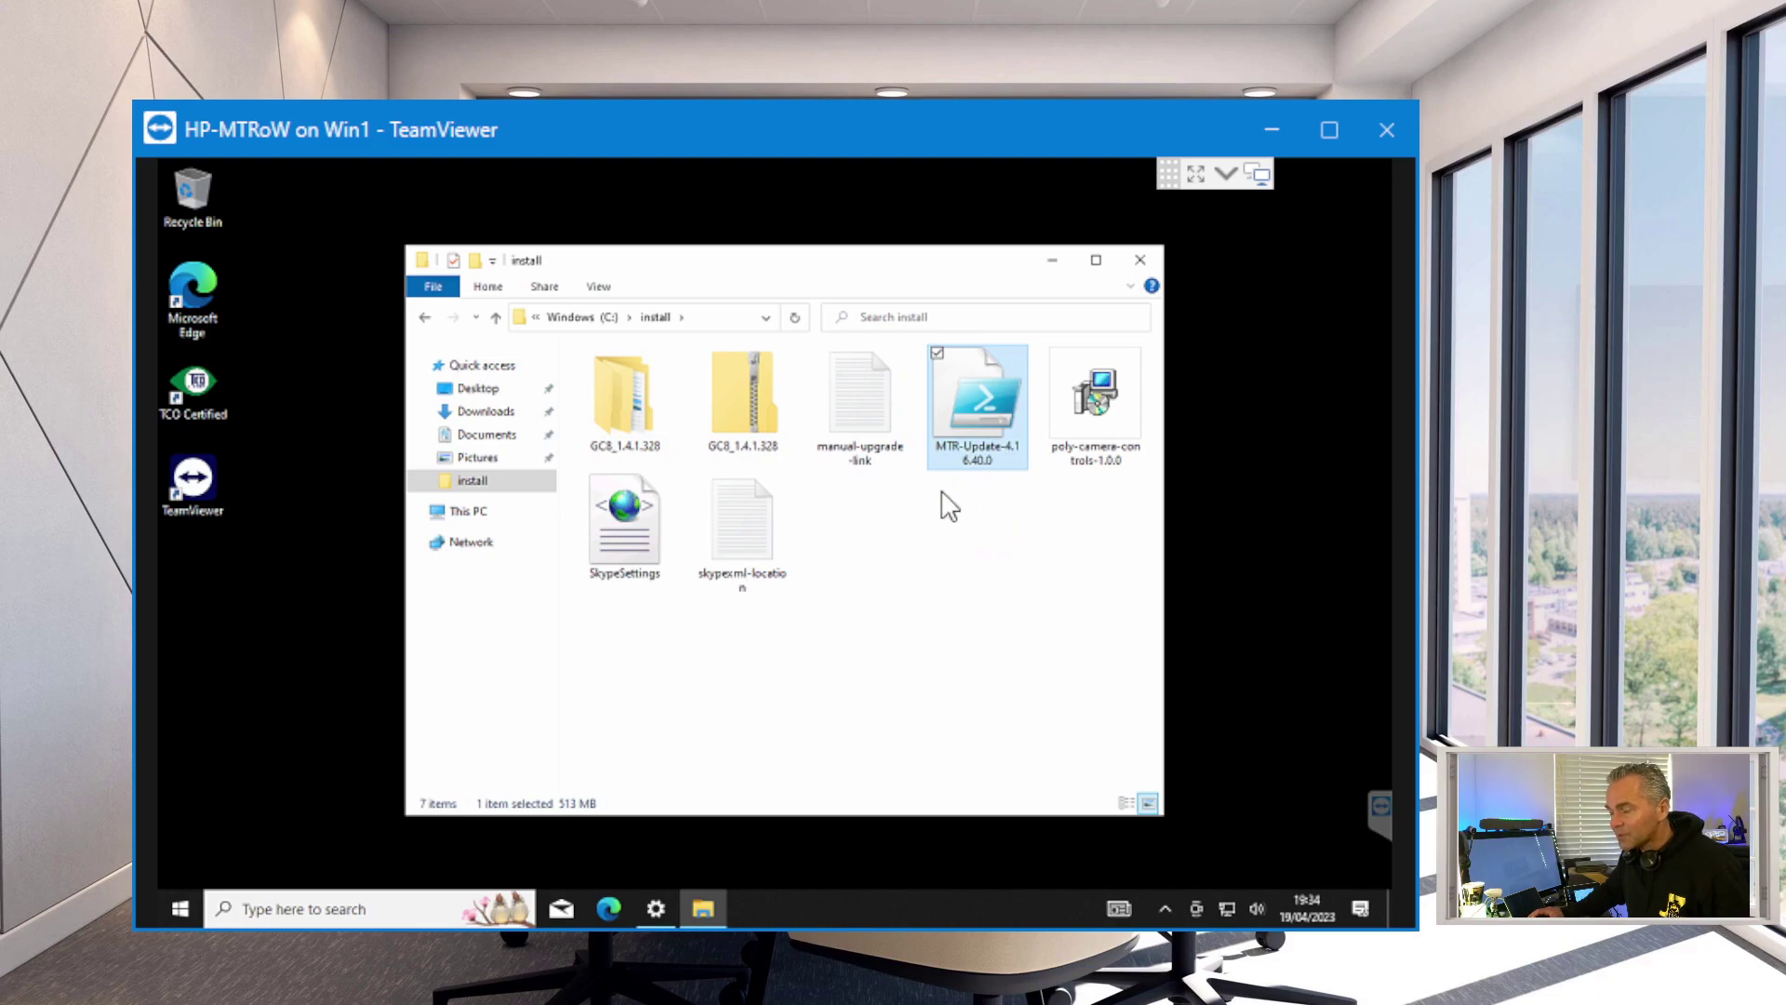
{"action": "left_click", "coordinate": [1114, 396]}
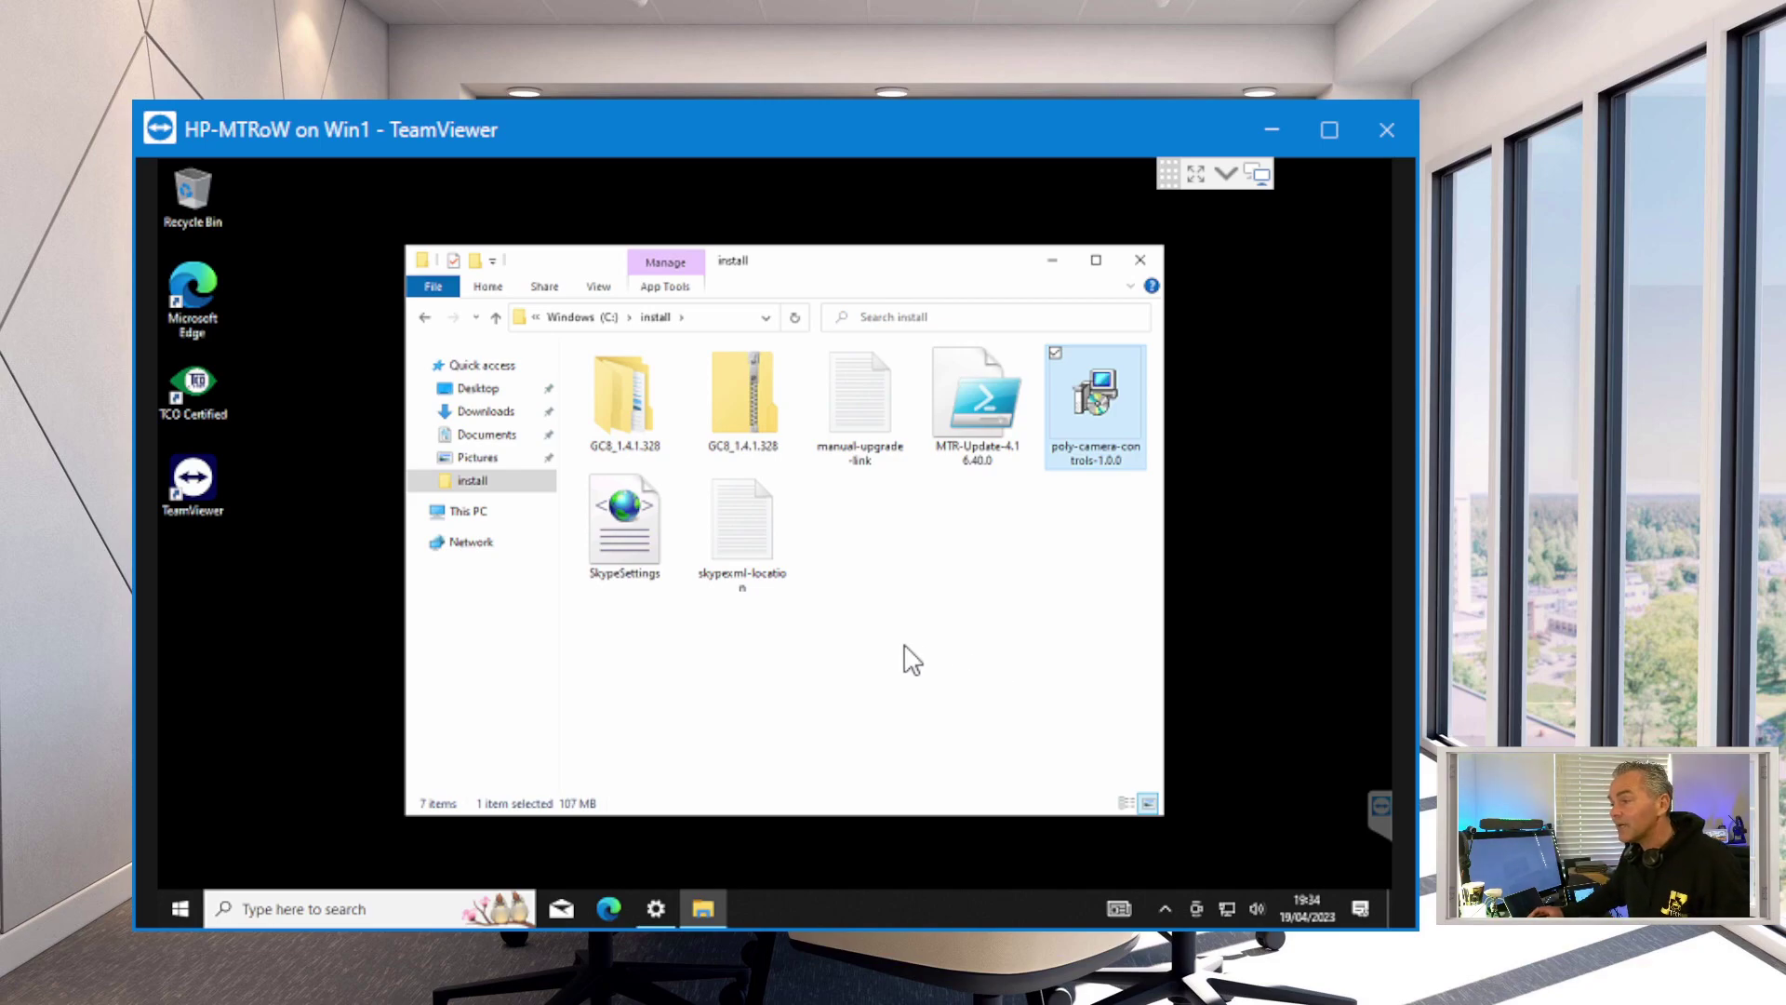
{"action": "left_click", "coordinate": [611, 551]}
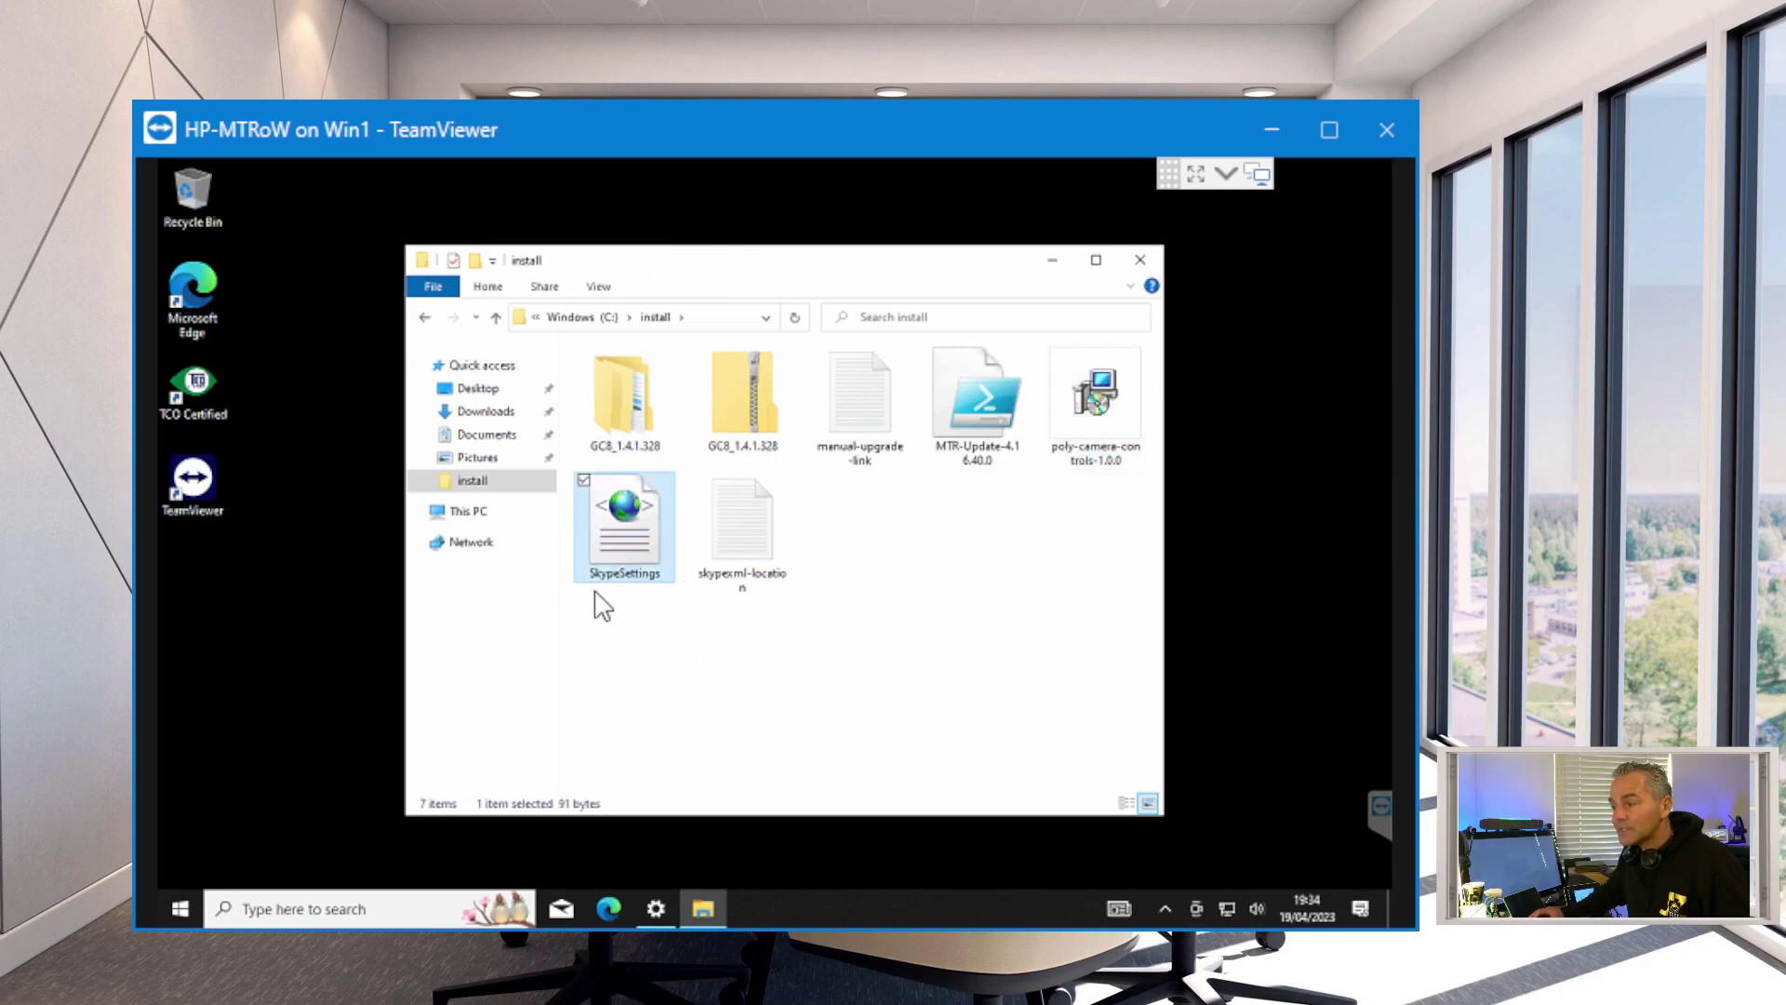
{"action": "double_click", "coordinate": [616, 539]}
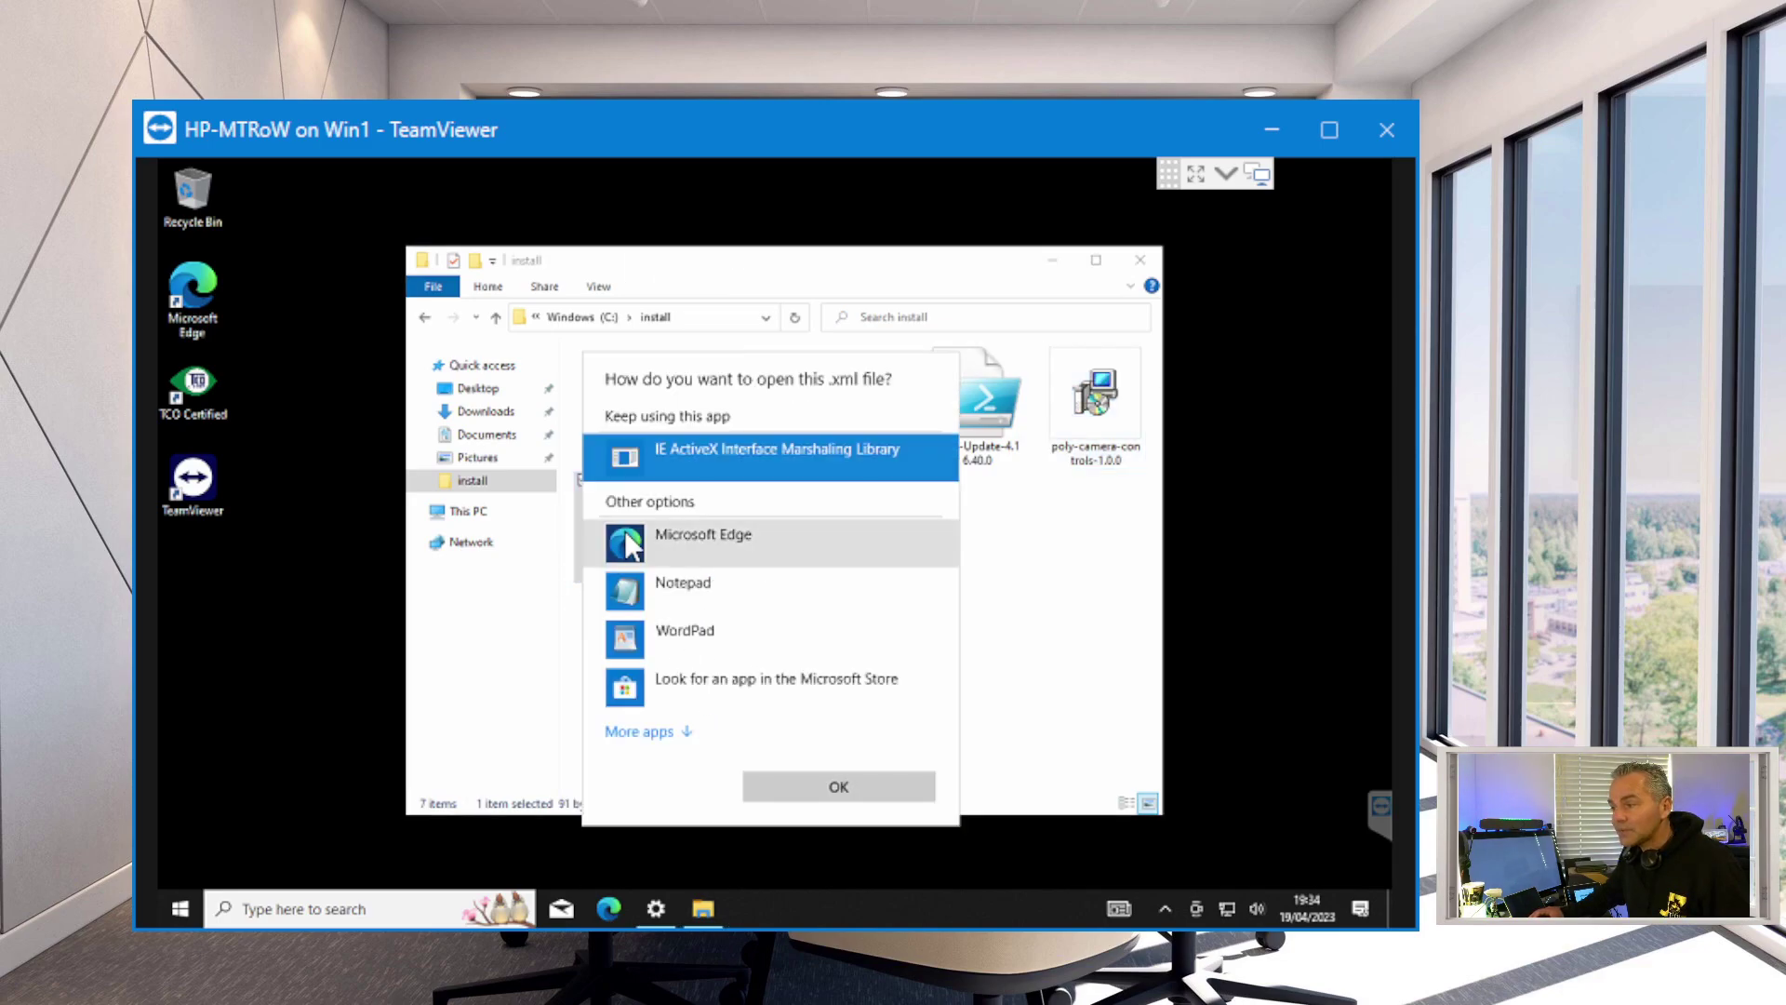
View SkypeSettings.xml in Notepad, highlighting TeamsRoomsNewExperience true, then close it and reselect the file.
{"action": "double_click", "coordinate": [692, 578]}
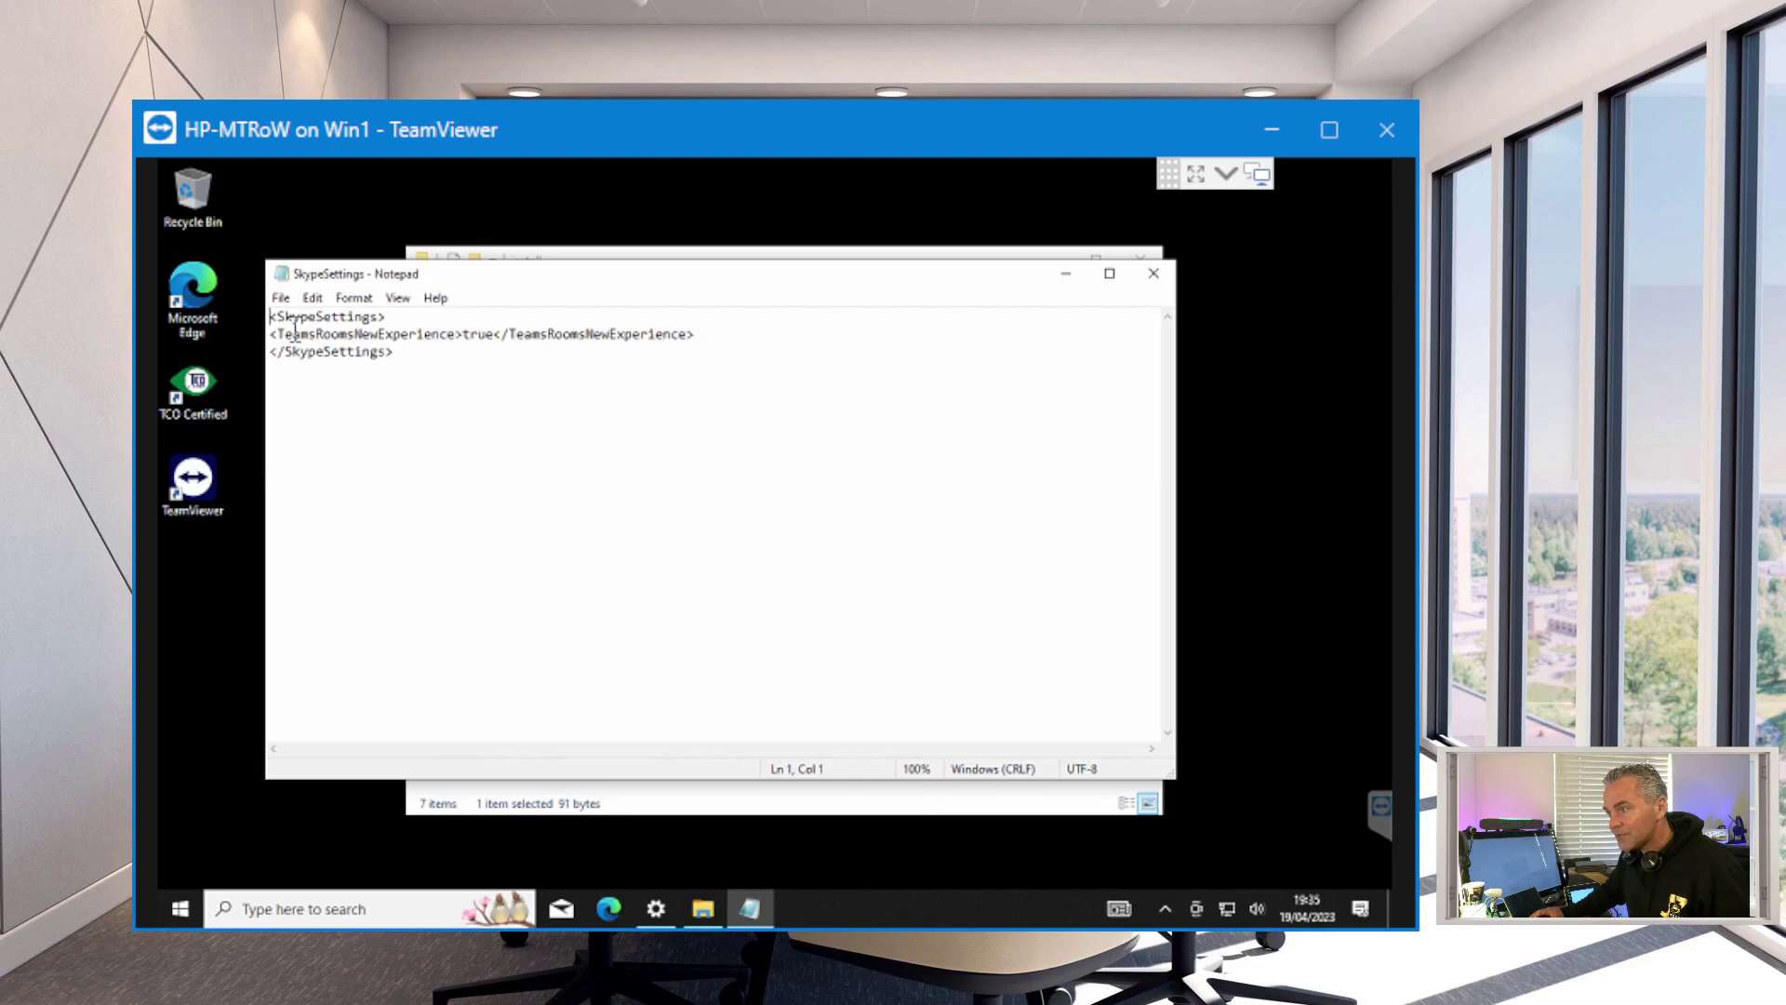
{"action": "left_click_drag", "start_coordinate": [283, 334], "coordinate": [707, 337]}
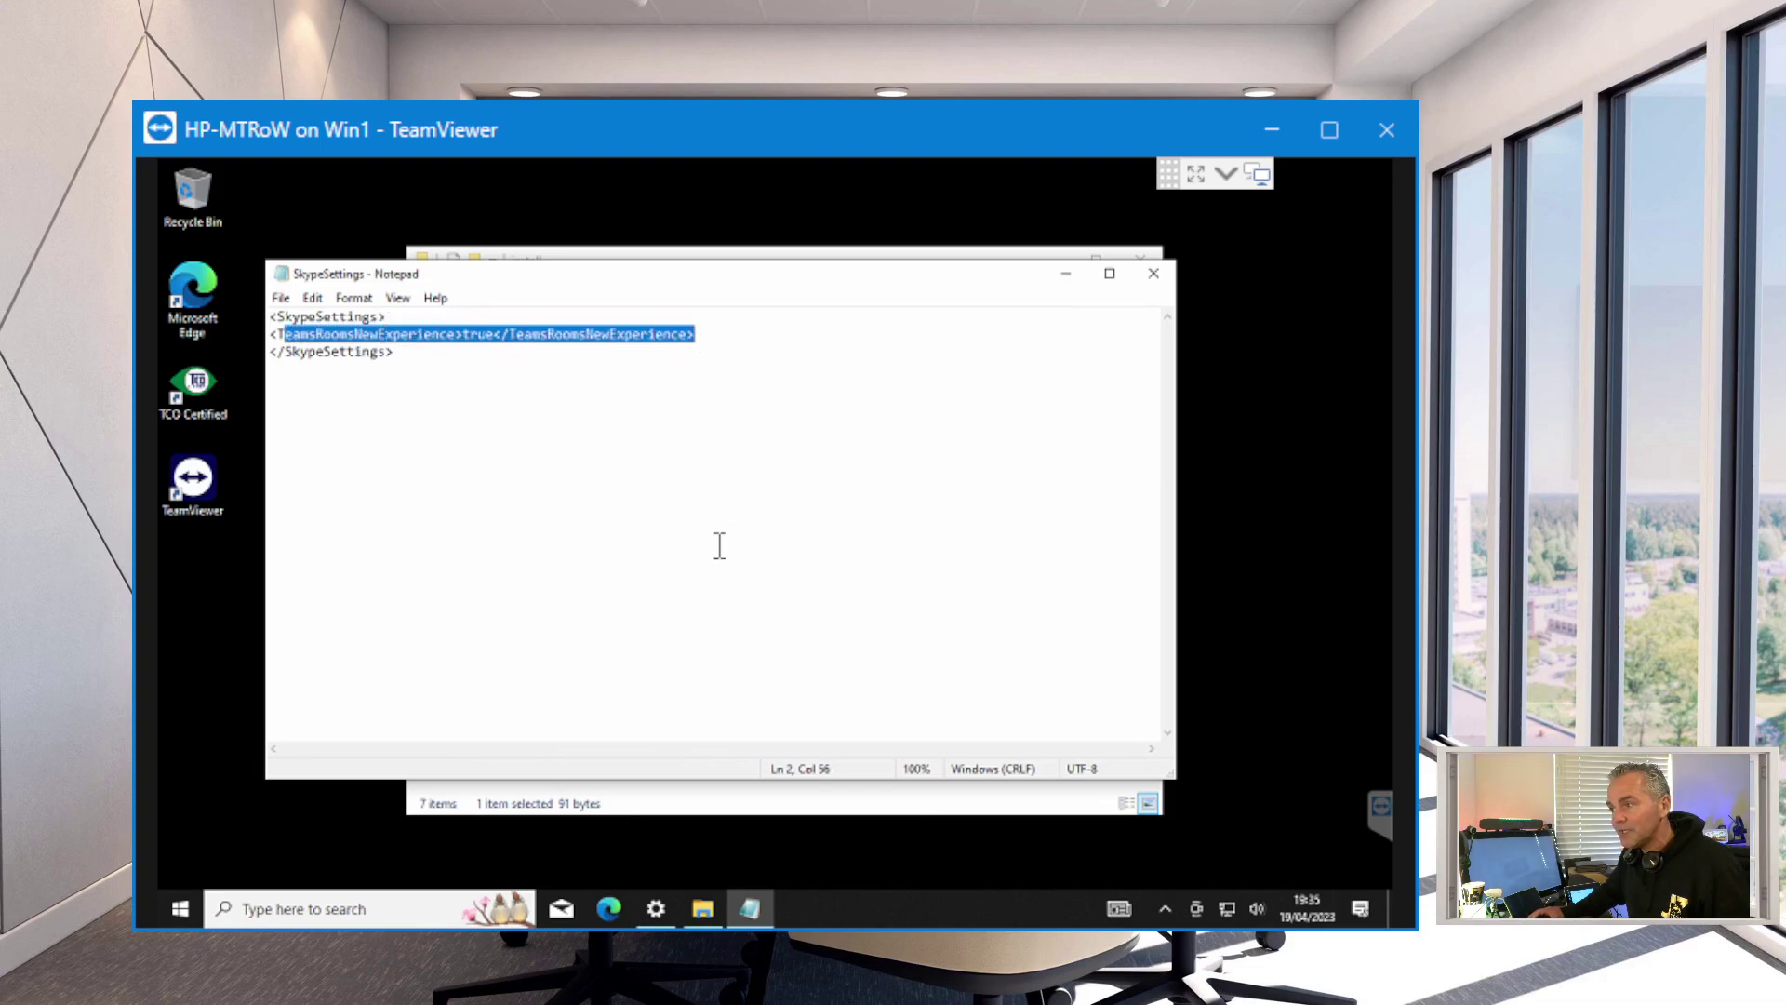
{"action": "left_click", "coordinate": [1154, 274]}
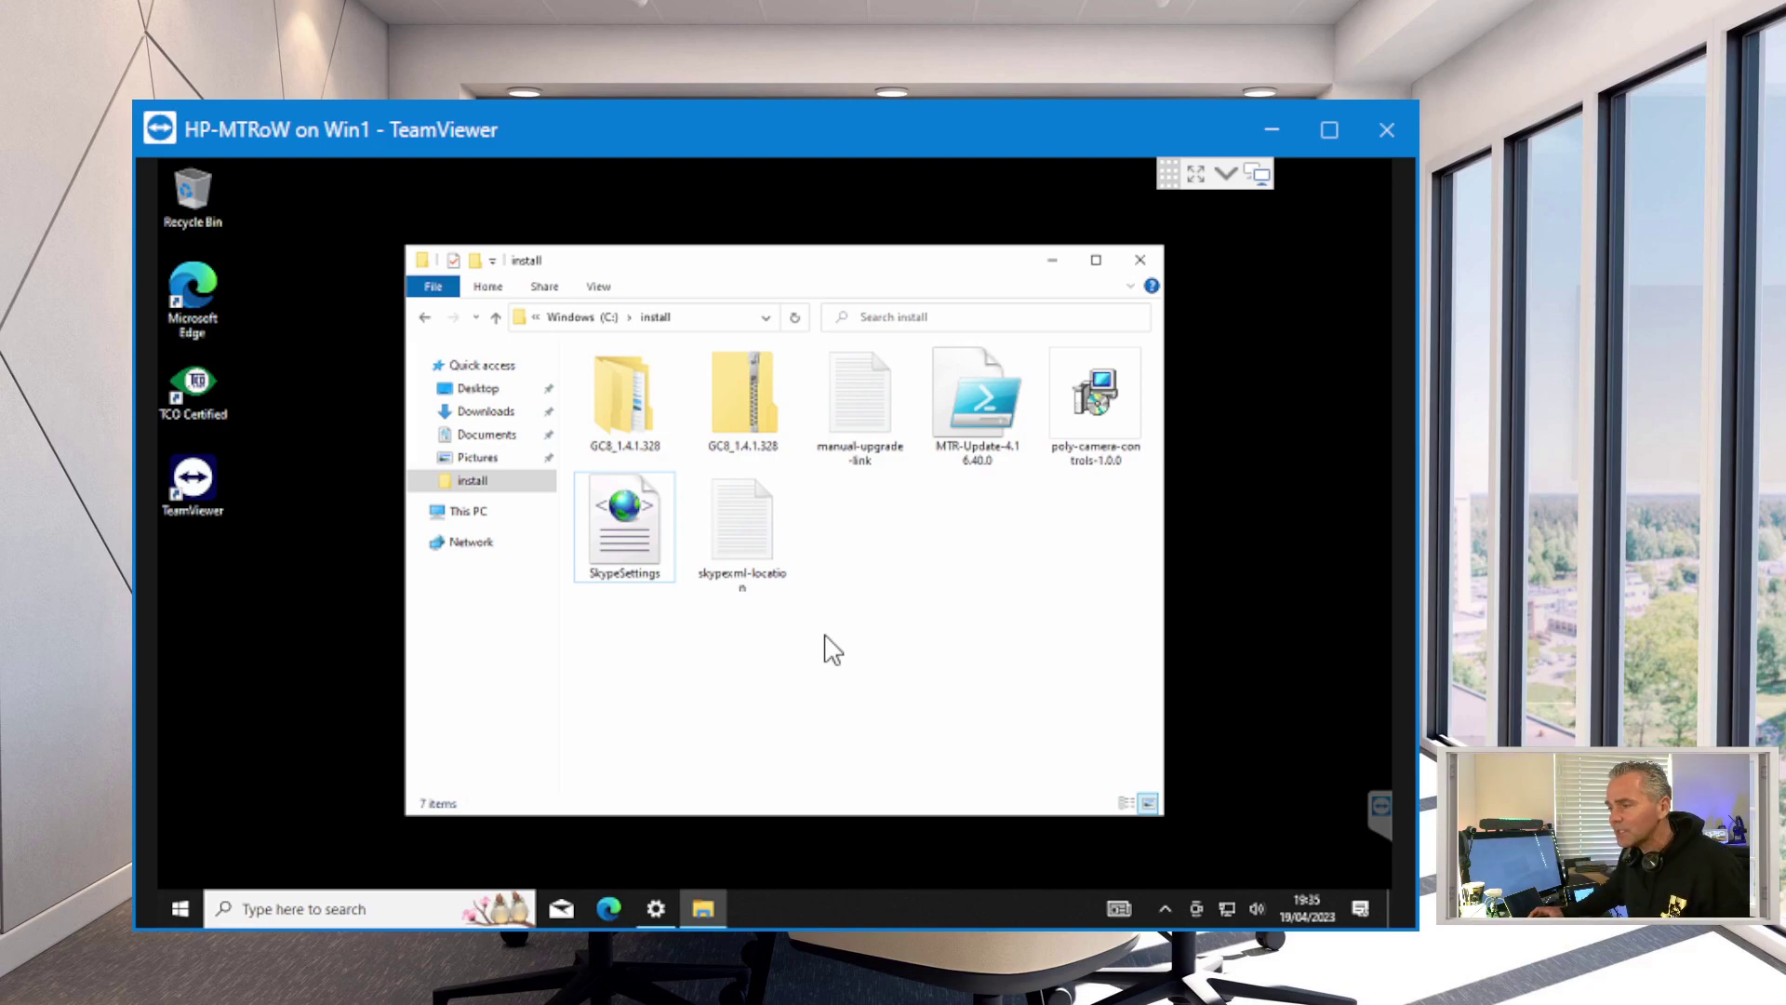
{"action": "left_click", "coordinate": [612, 547]}
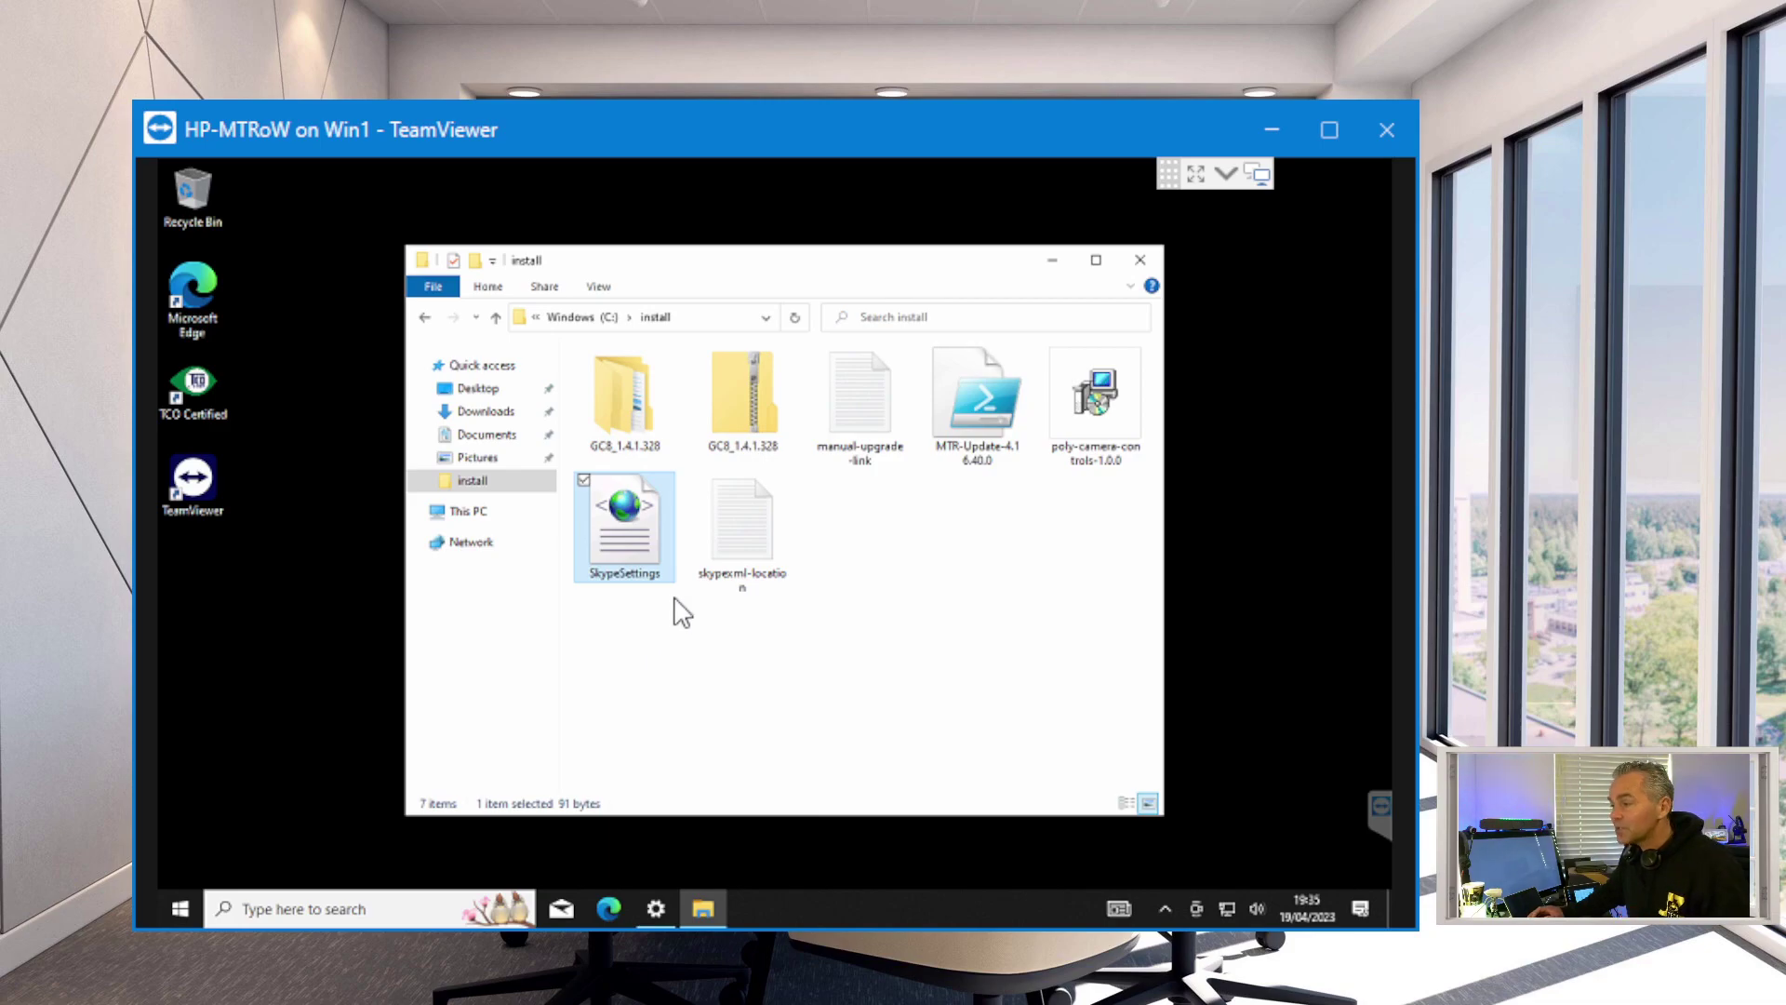
Open manual-upgrade-link in Notepad, select the MTR-Update-4.16.40.0.ps1 PowerShell line, and search 'comm' for Command Prompt.
{"action": "left_click", "coordinate": [875, 404]}
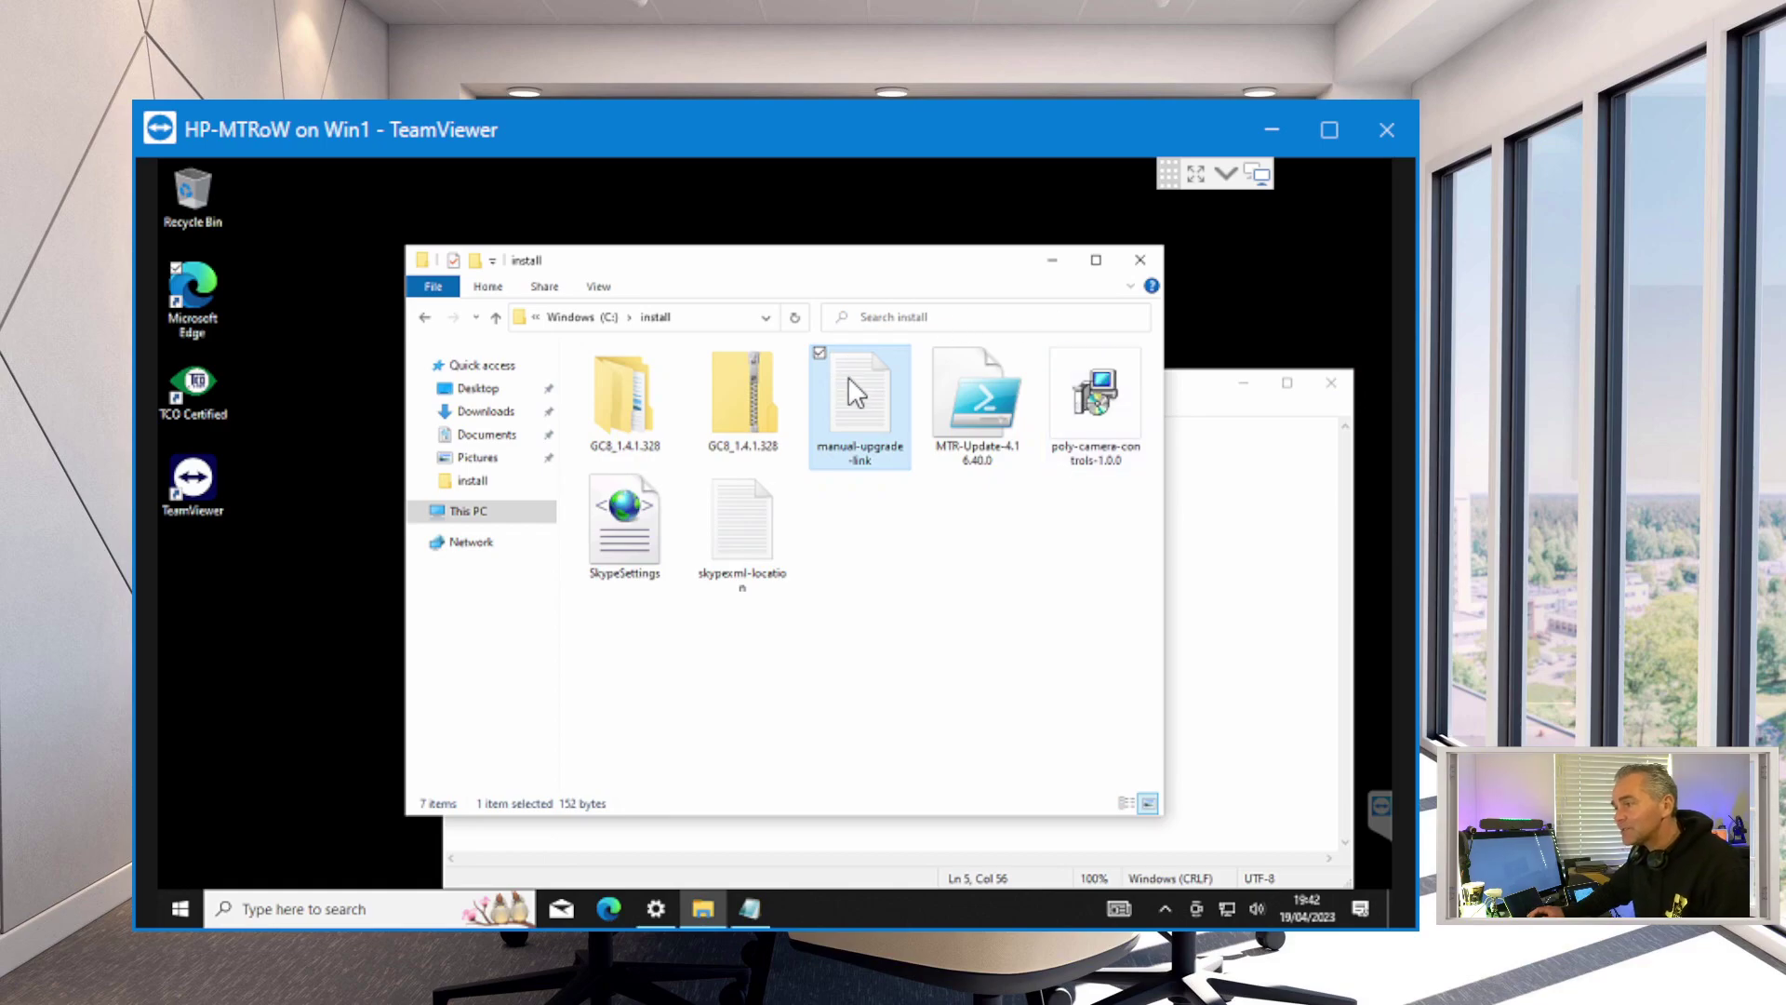
{"action": "double_click", "coordinate": [858, 411]}
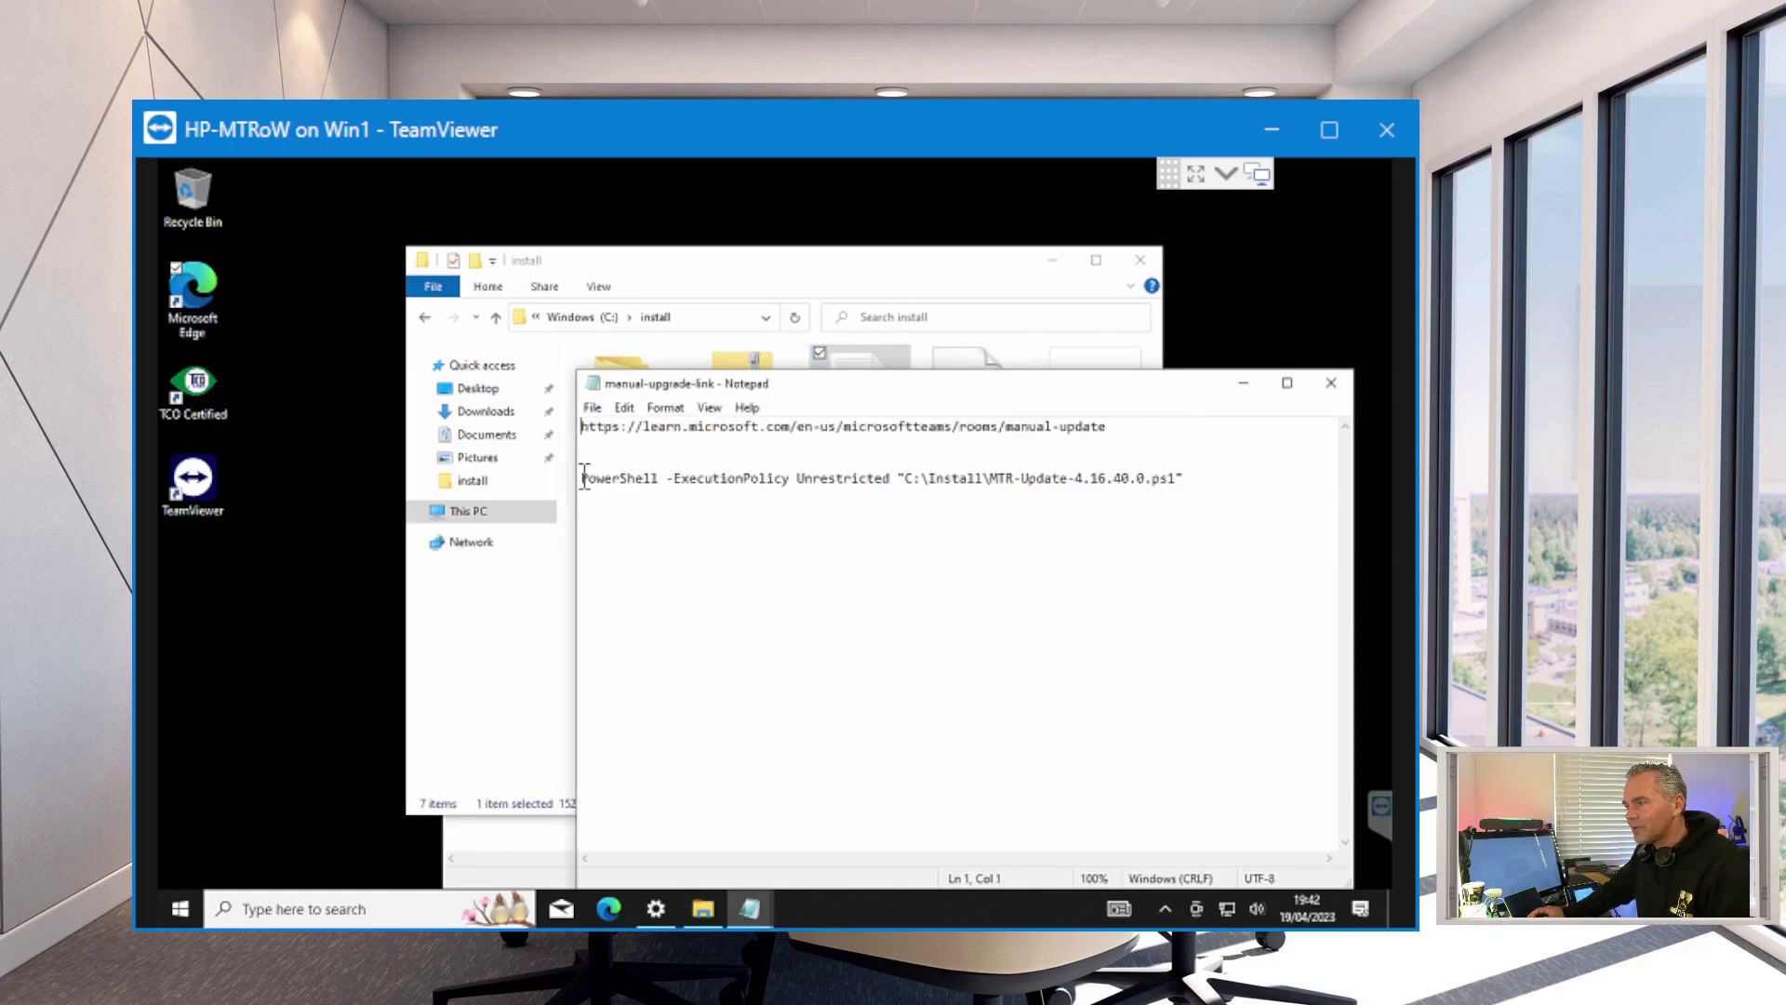
{"action": "left_click_drag", "start_coordinate": [582, 477], "coordinate": [1187, 486]}
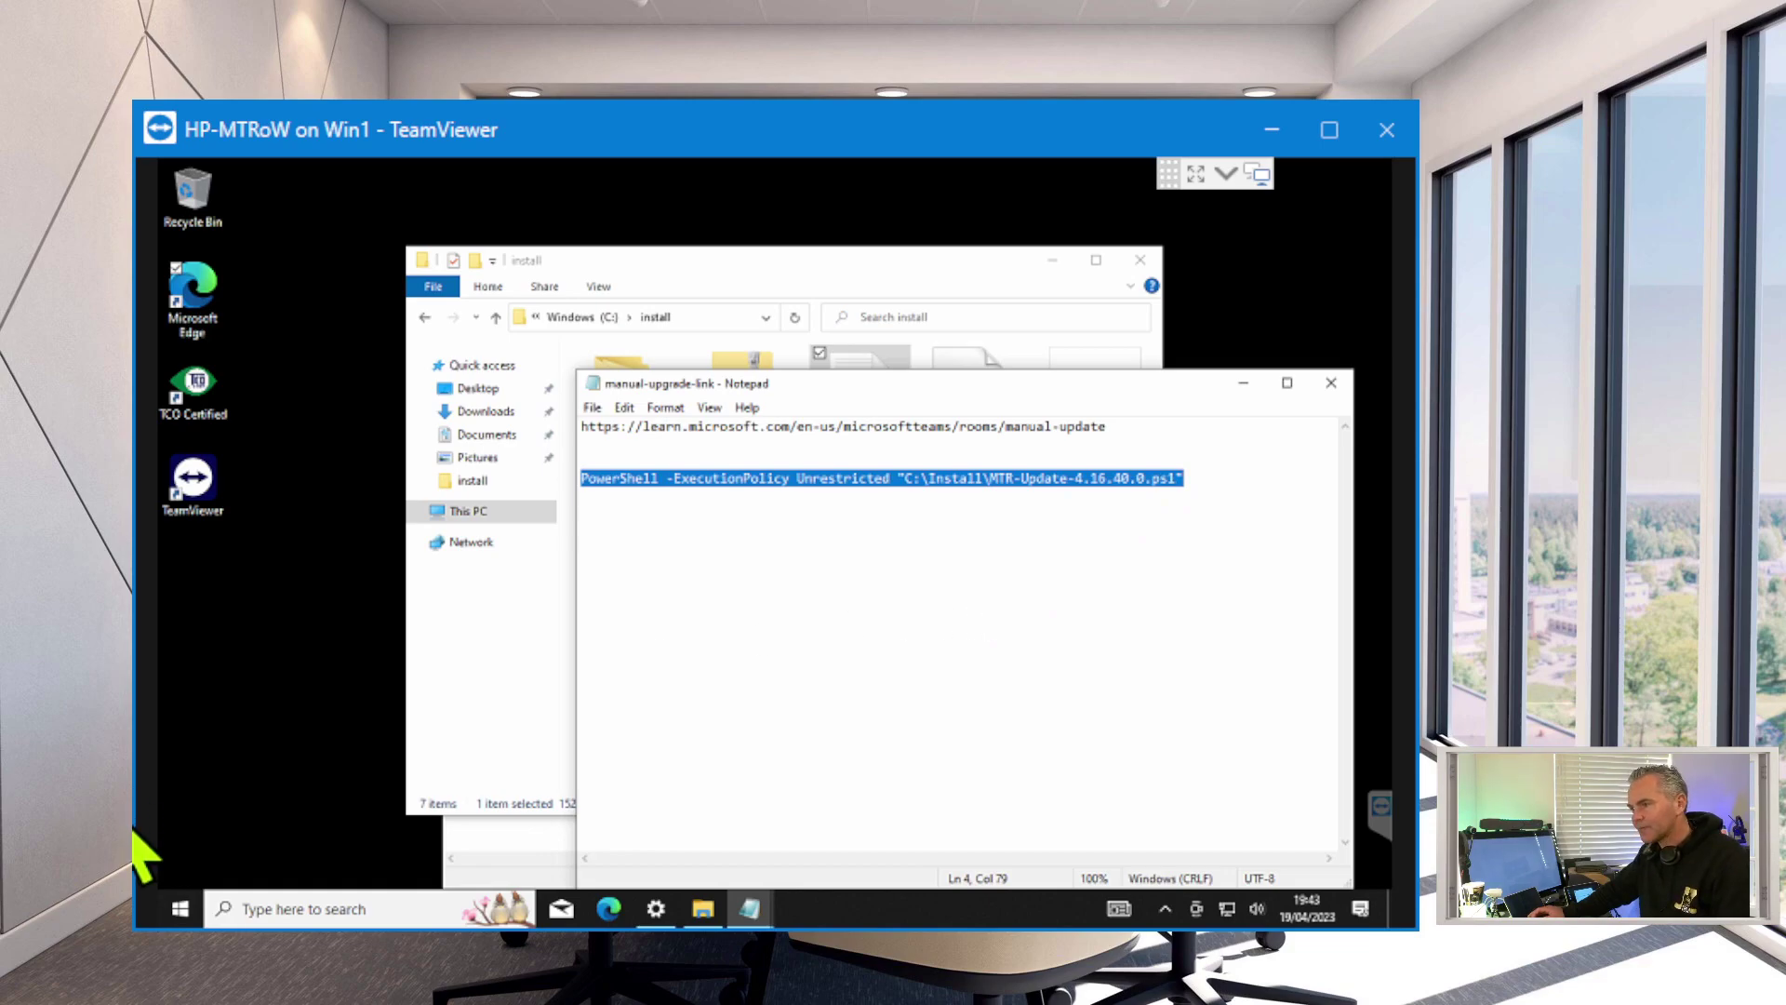
{"action": "left_click", "coordinate": [178, 909]}
{"action": "type", "text": "comm"}
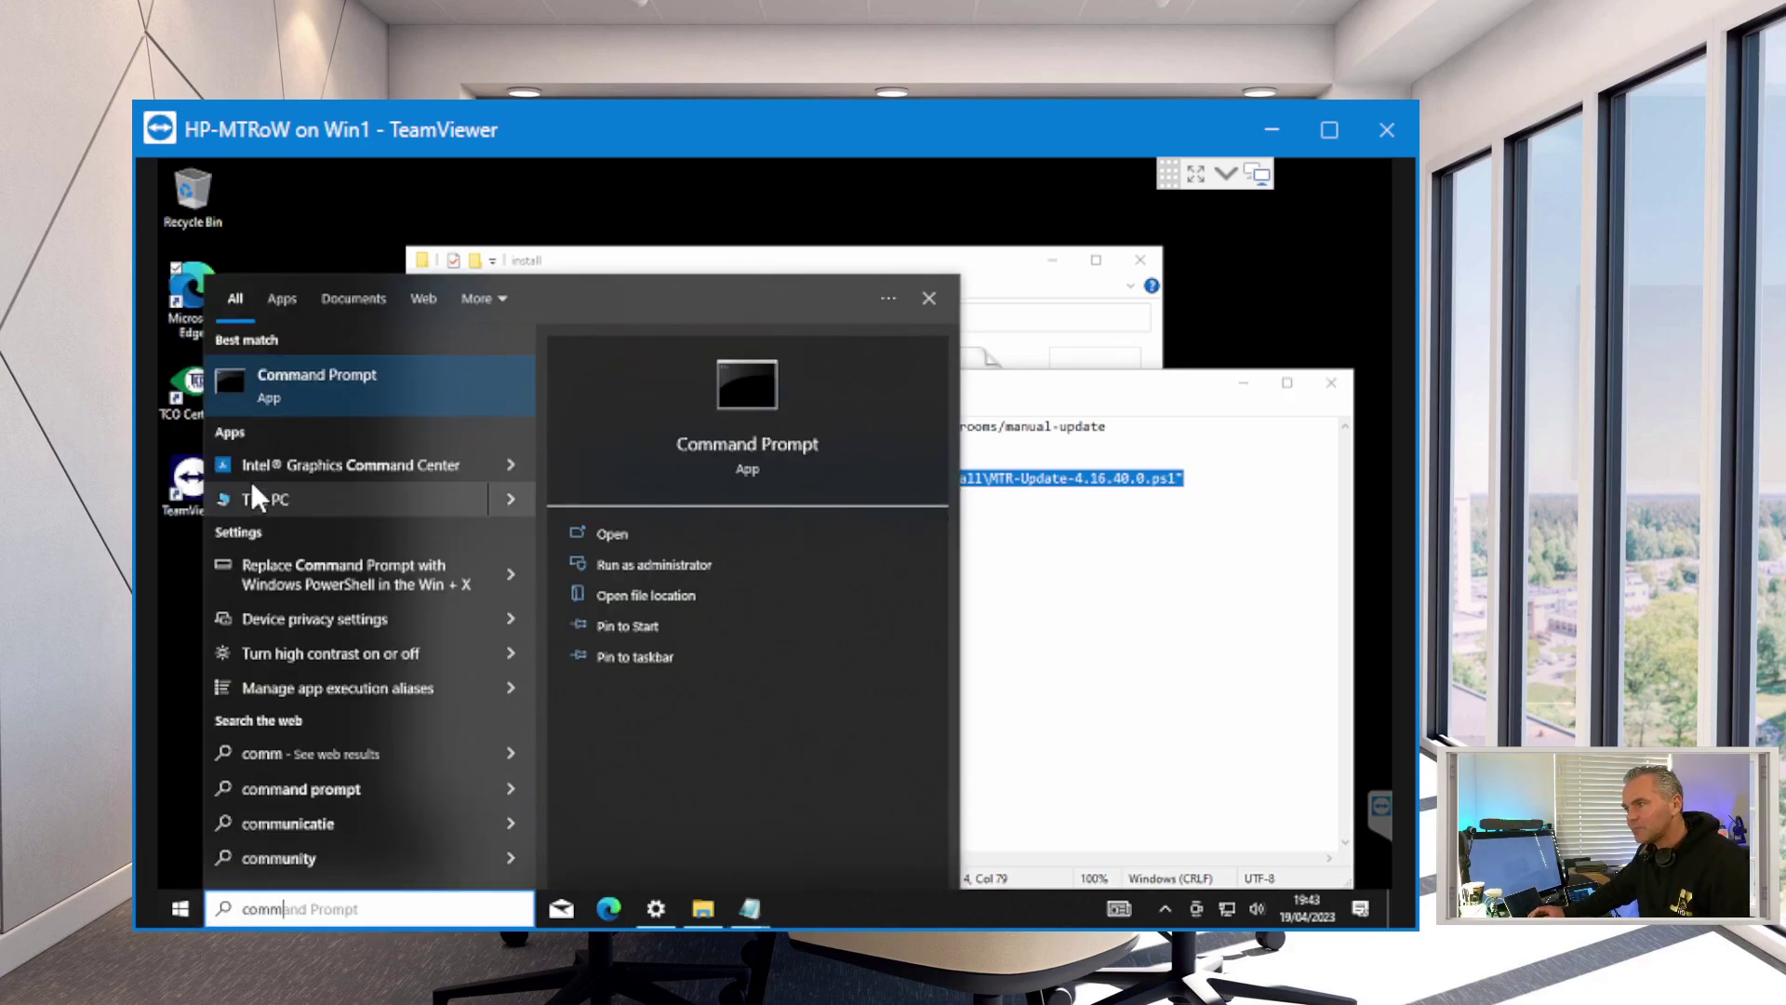
Run the pasted MTR-Update-4.16.40.0 PowerShell command in an administrator Command Prompt.
{"action": "right_click", "coordinate": [270, 398]}
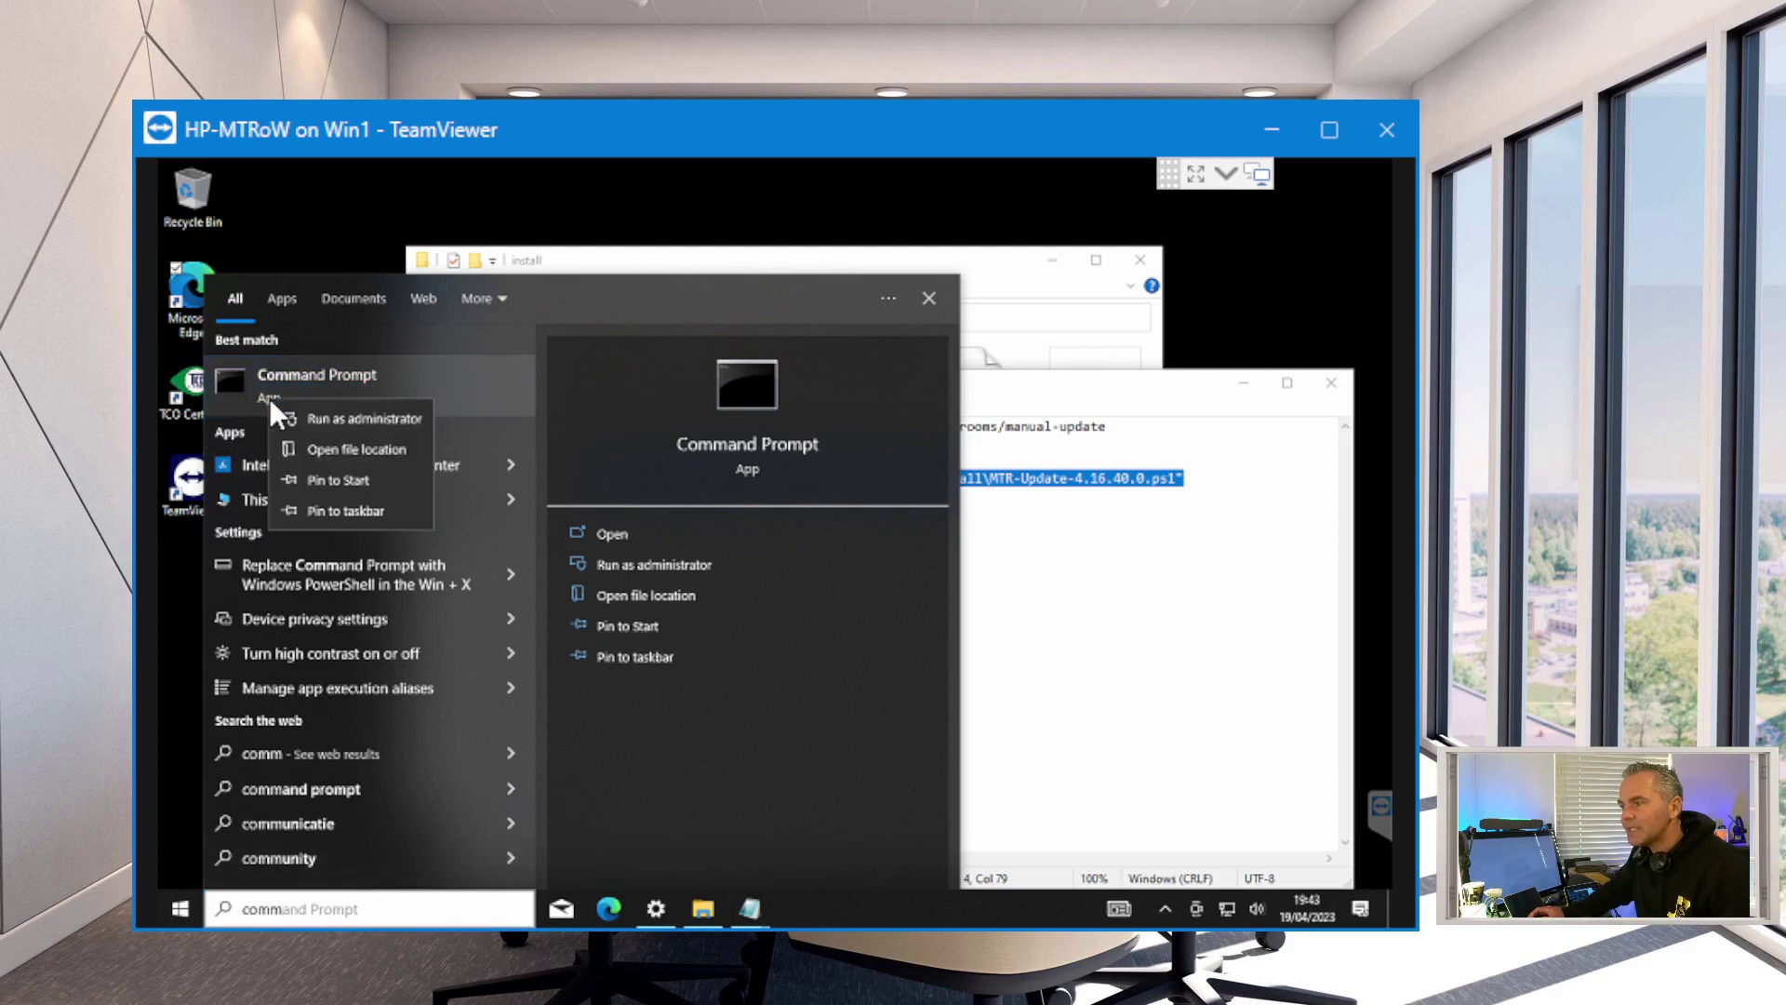
{"action": "left_click", "coordinate": [331, 426]}
{"action": "left_click", "coordinate": [640, 651]}
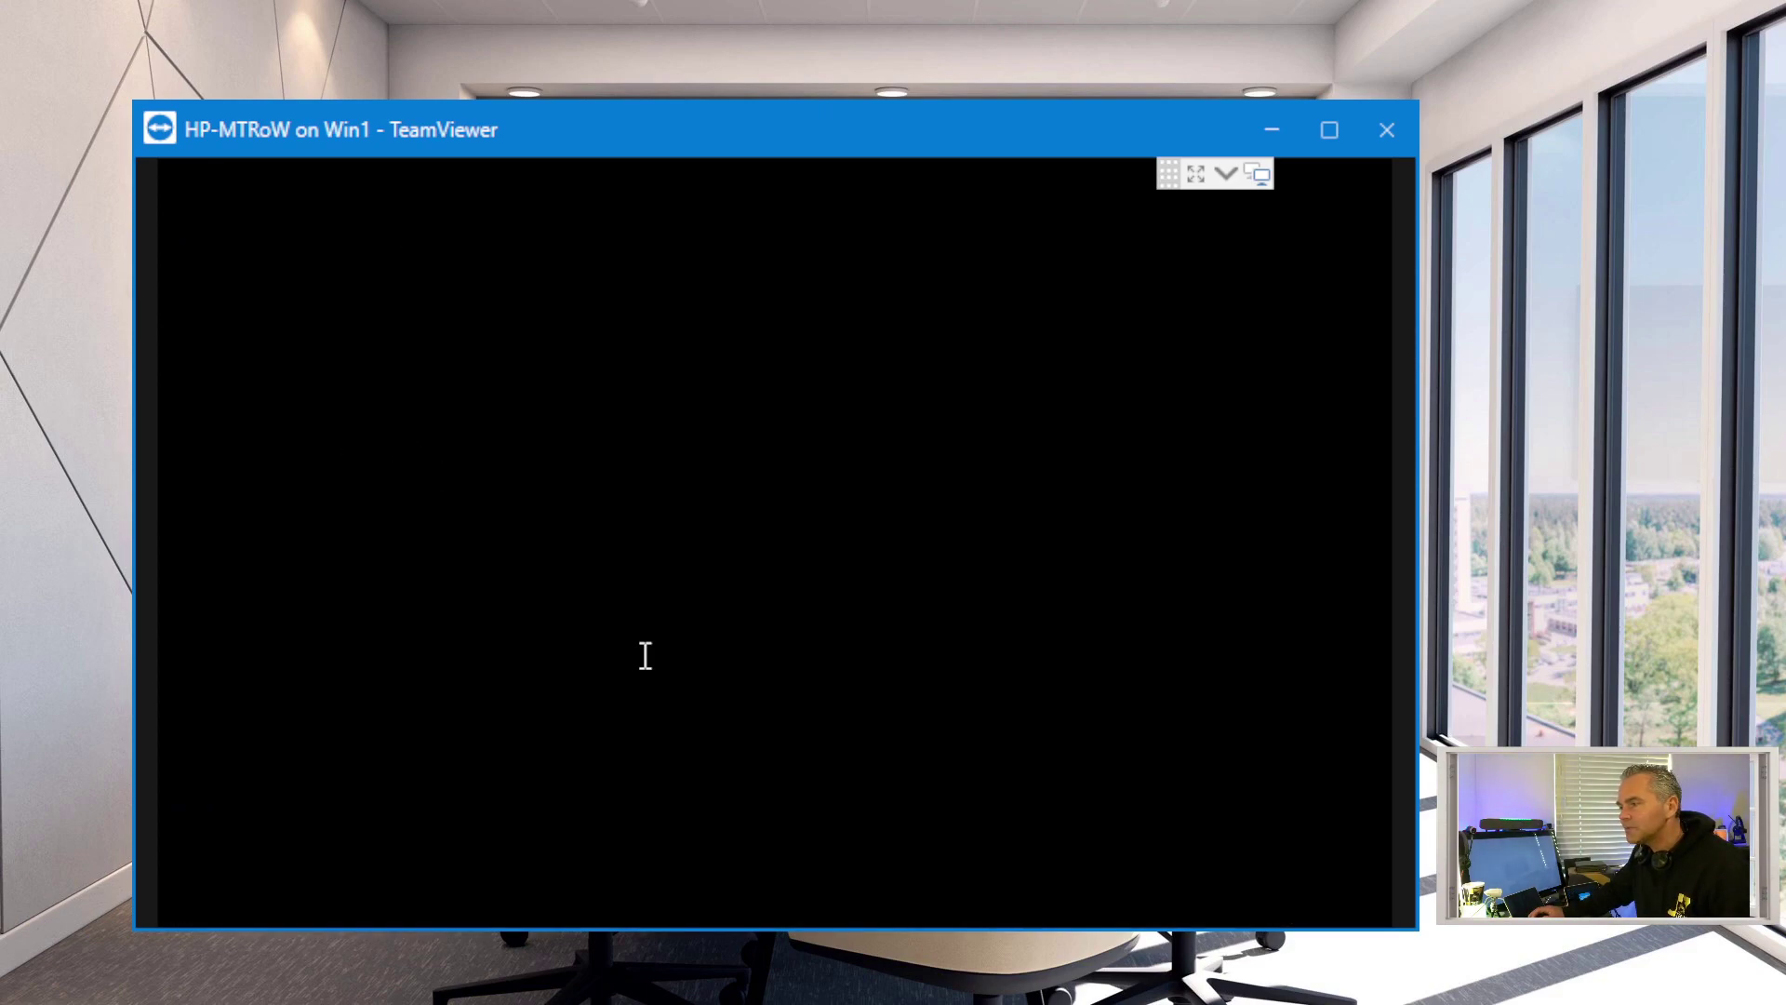
{"action": "type", "text": "PowerShell -ExecutionPolicy Unrestricted \"C:\\Install\\MTR-Update-4.16.40.0.ps1\""}
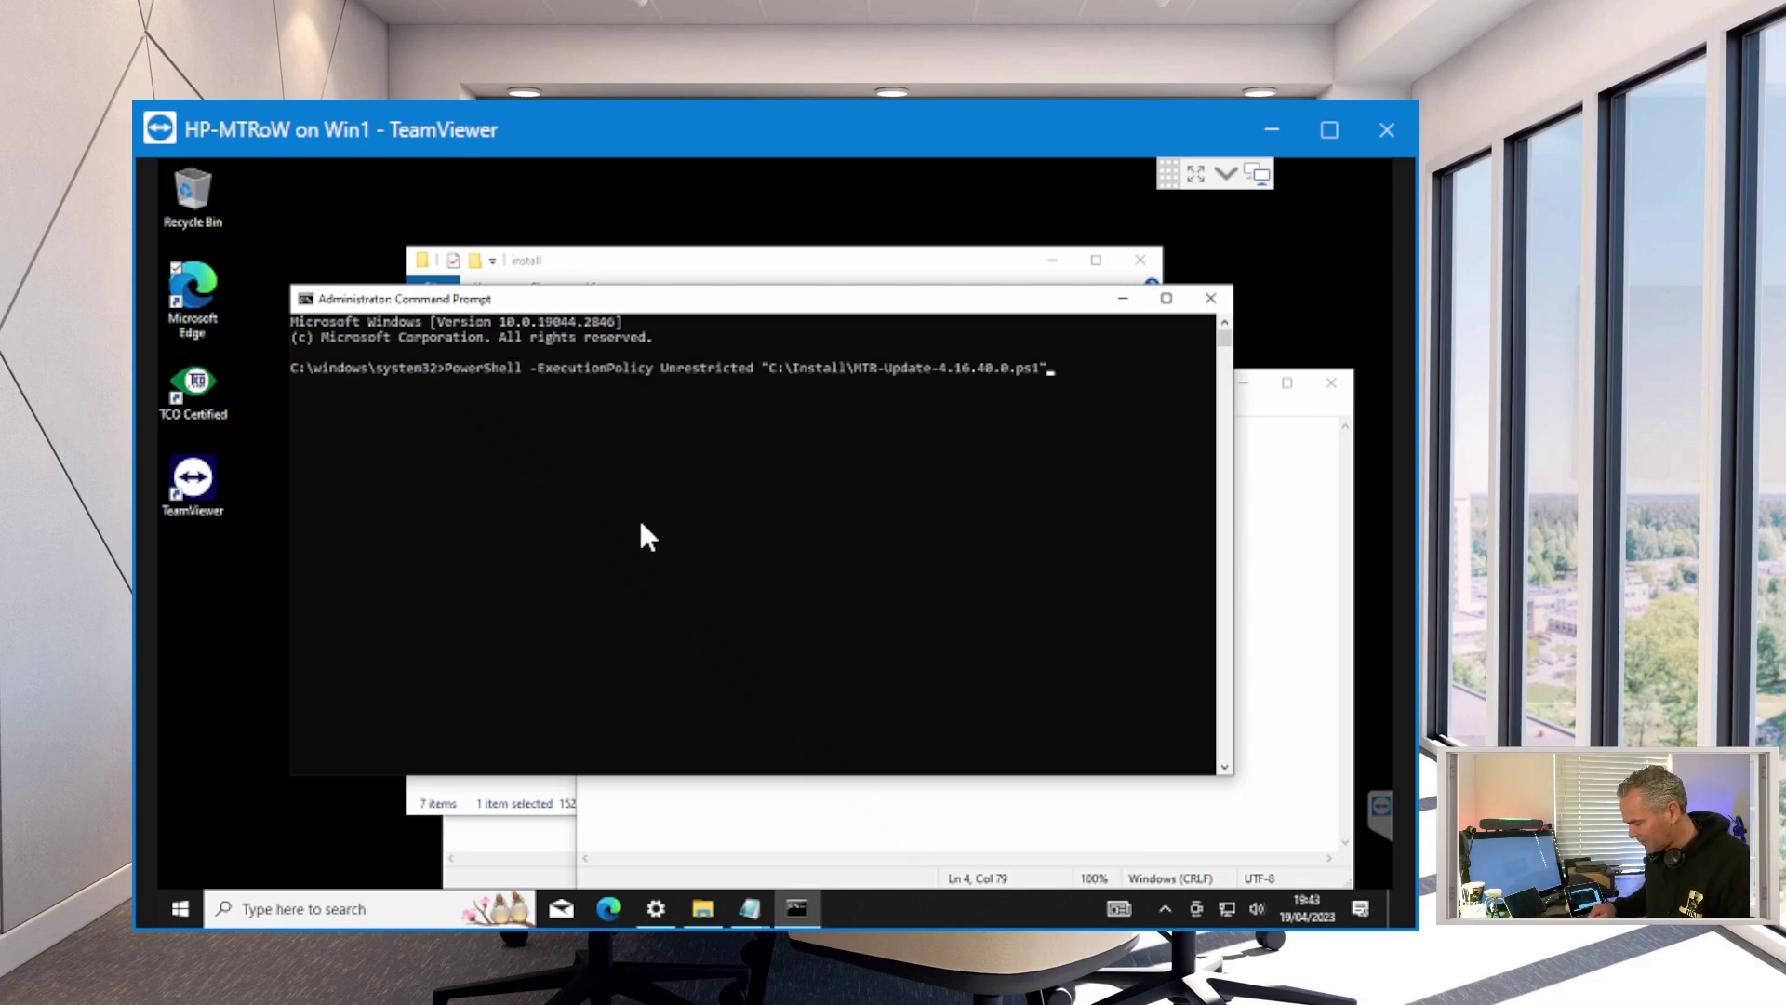
{"action": "key", "text": "Return"}
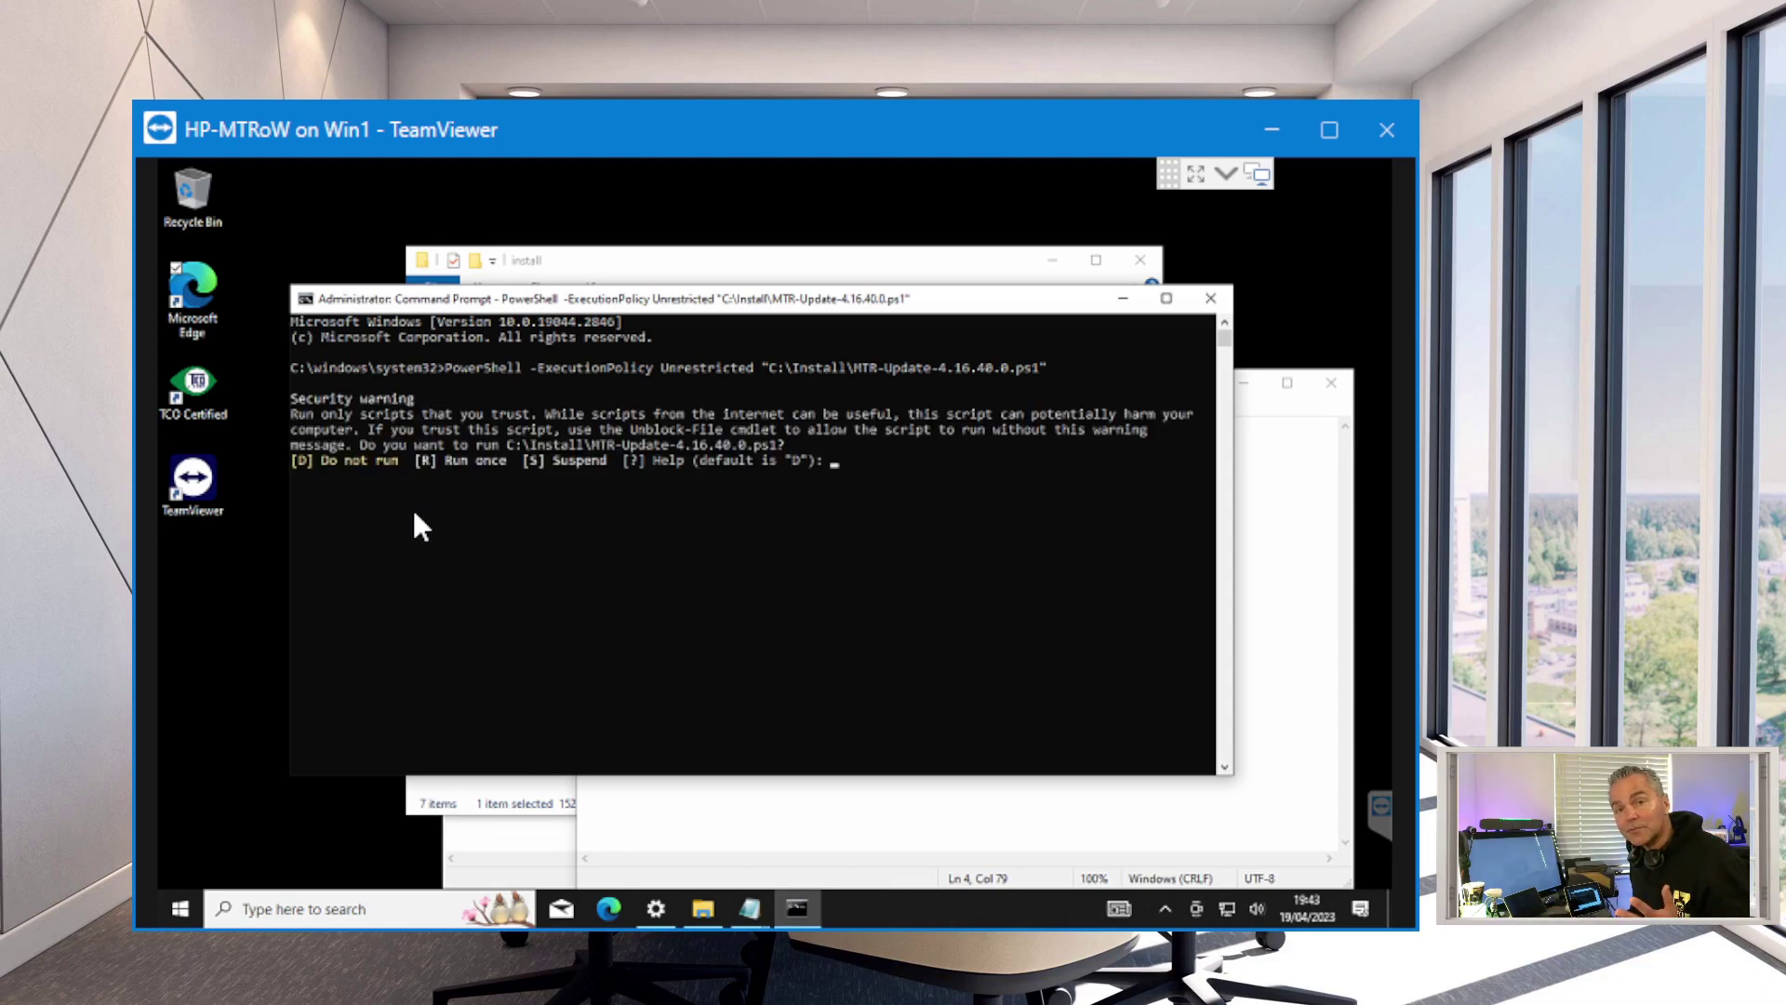
Allow the script to run once and exit the prompt after it reports Skype status Ok.
{"action": "type", "text": "r"}
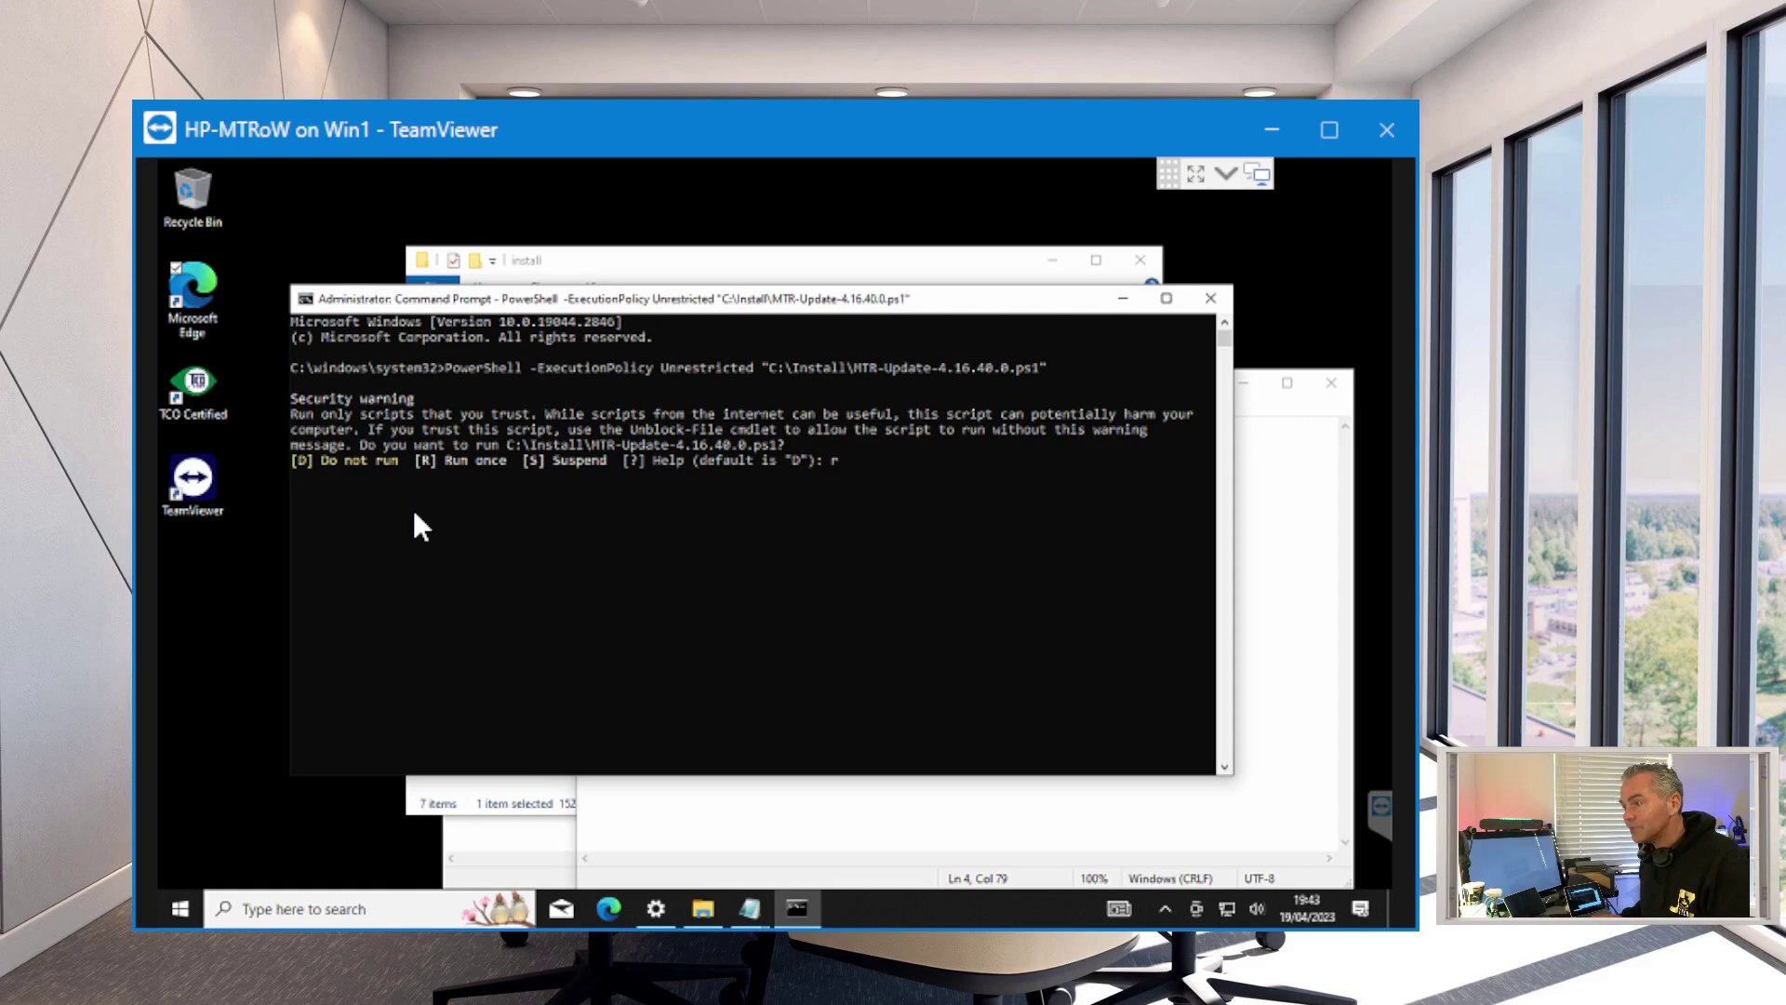
{"action": "key", "text": "Return"}
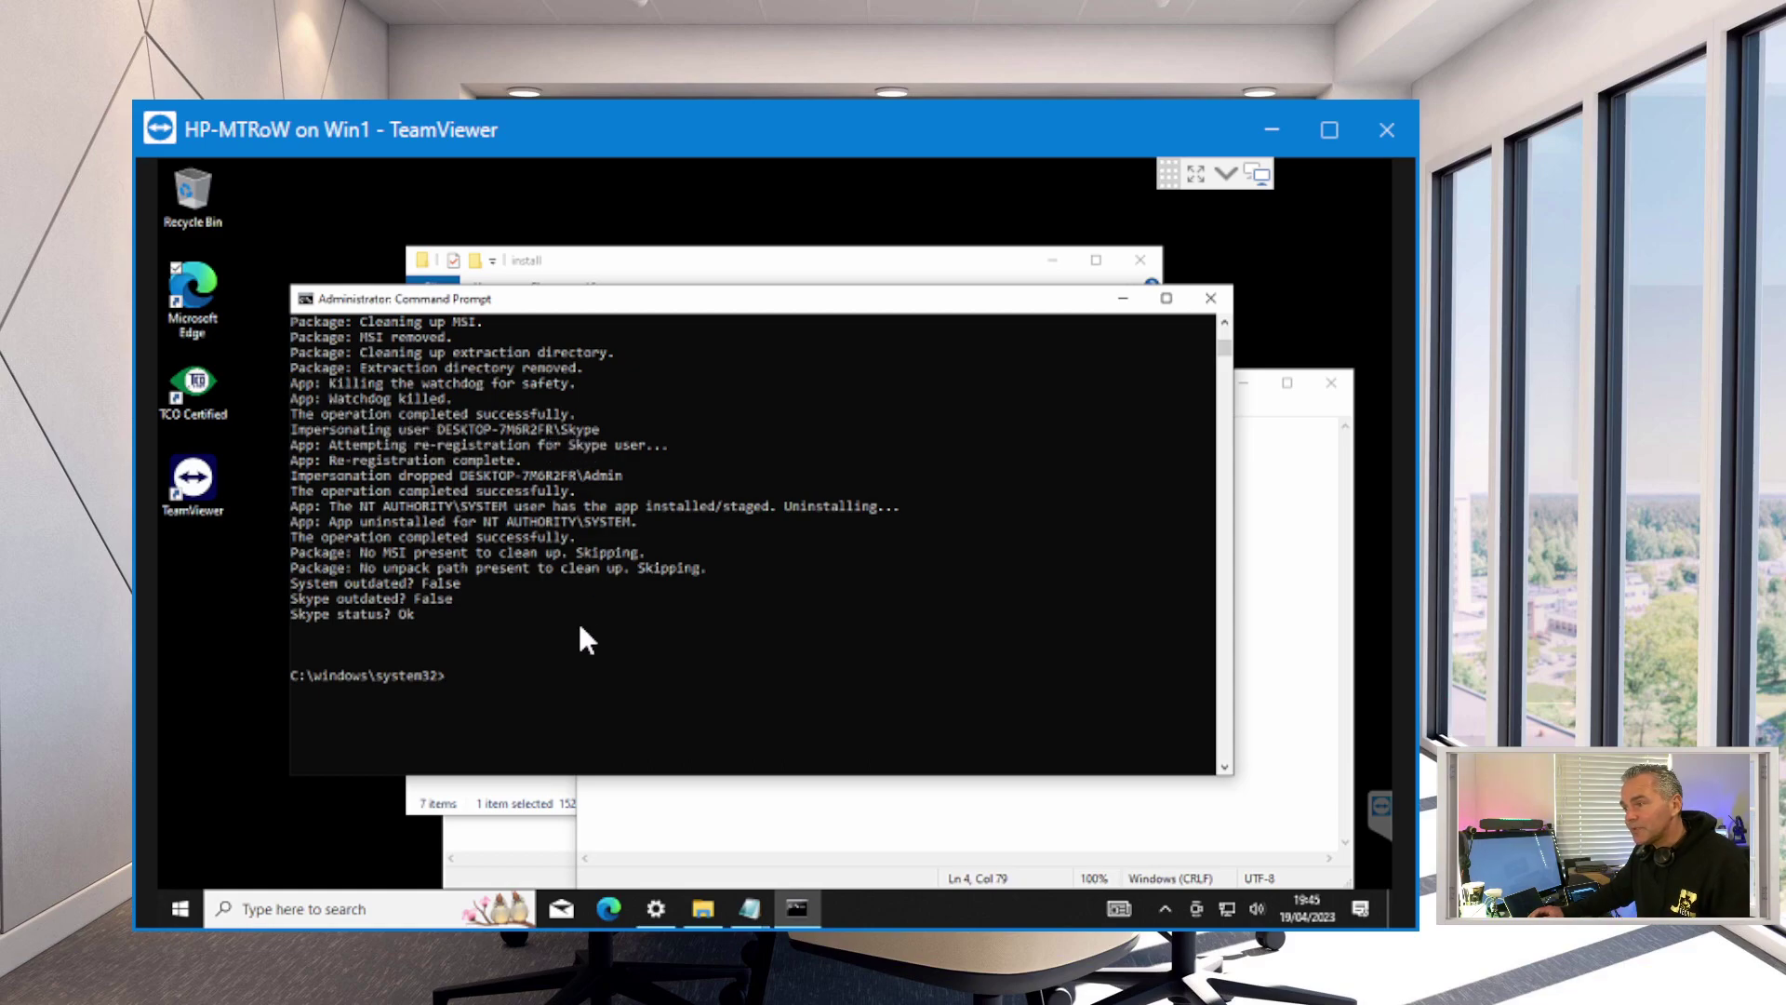
{"action": "scroll", "coordinate": [576, 616], "scroll_direction": "down", "scroll_amount": 1}
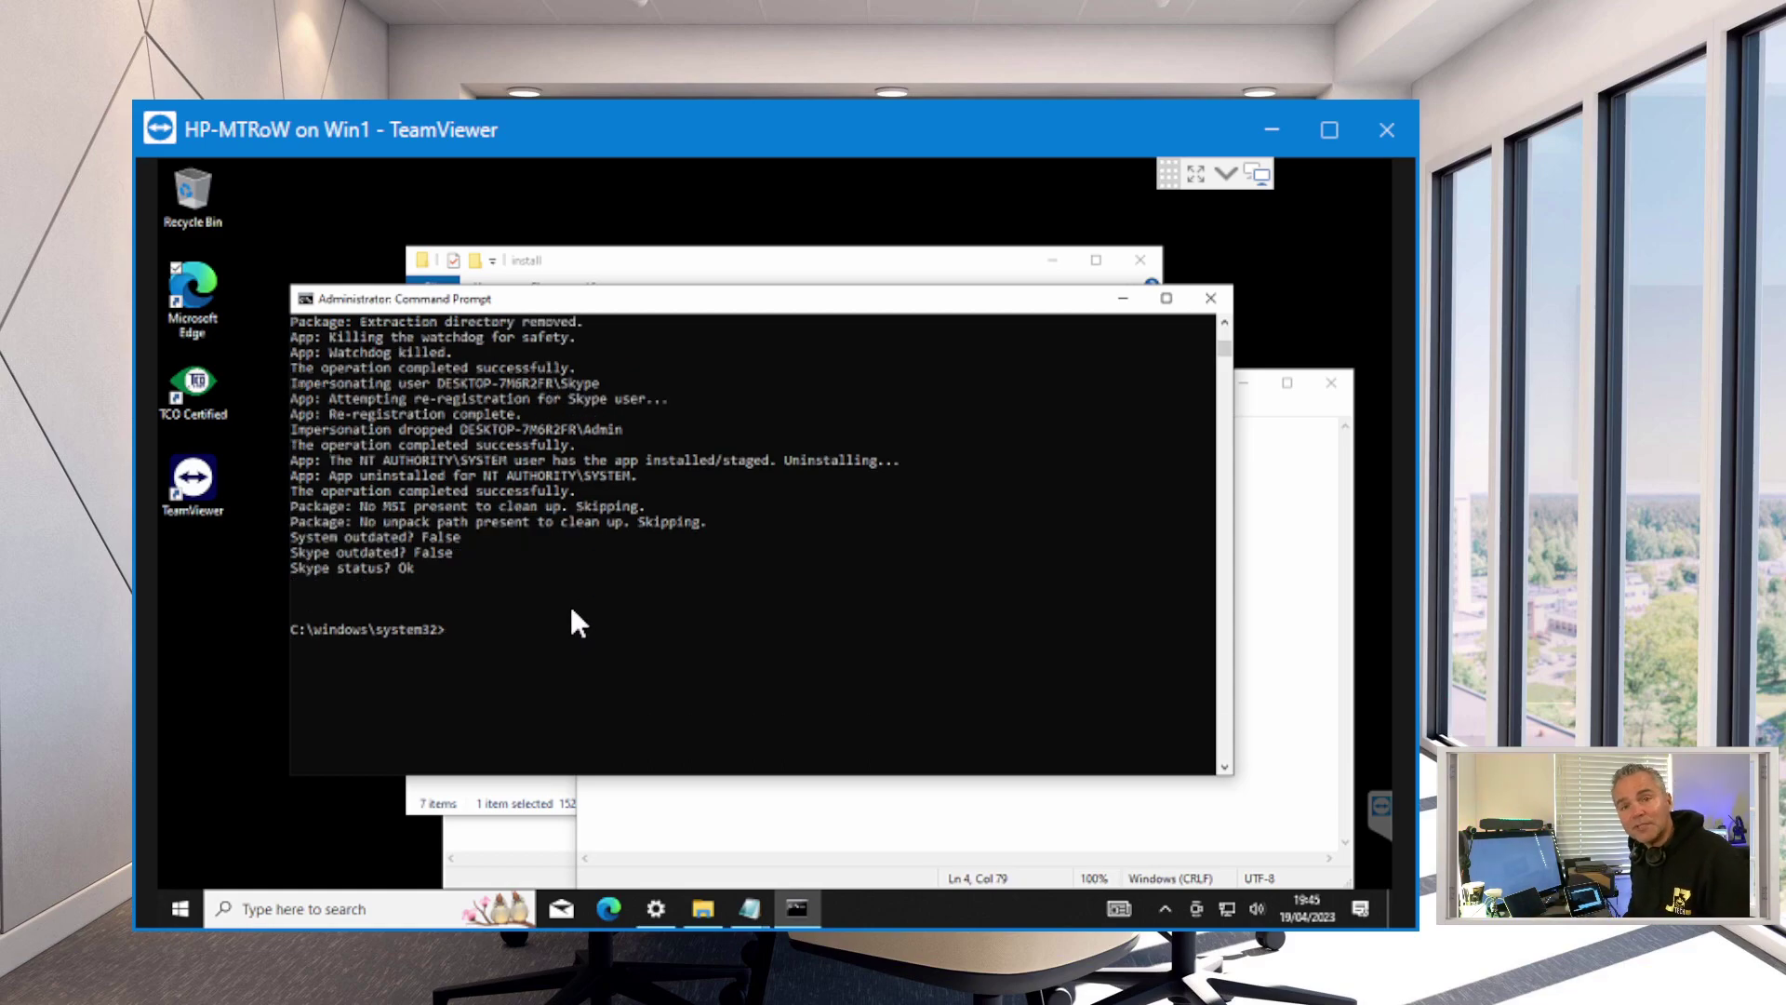
{"action": "type", "text": "exit"}
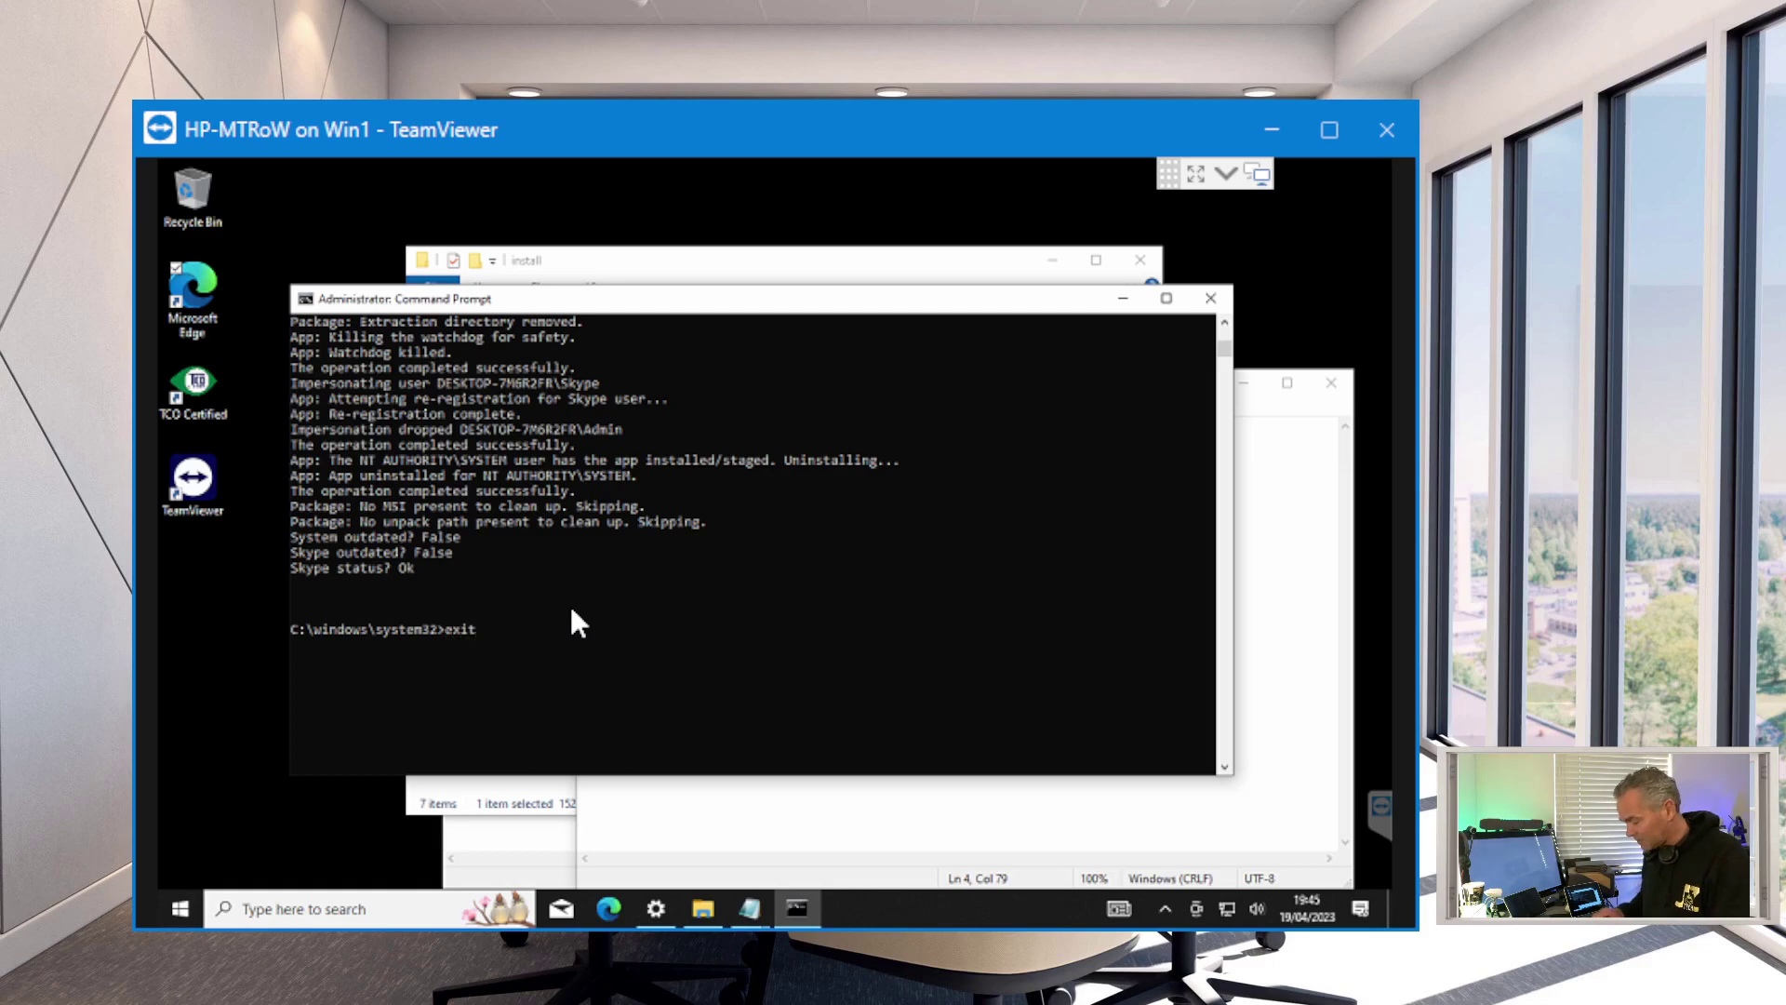
{"action": "key", "text": "Return"}
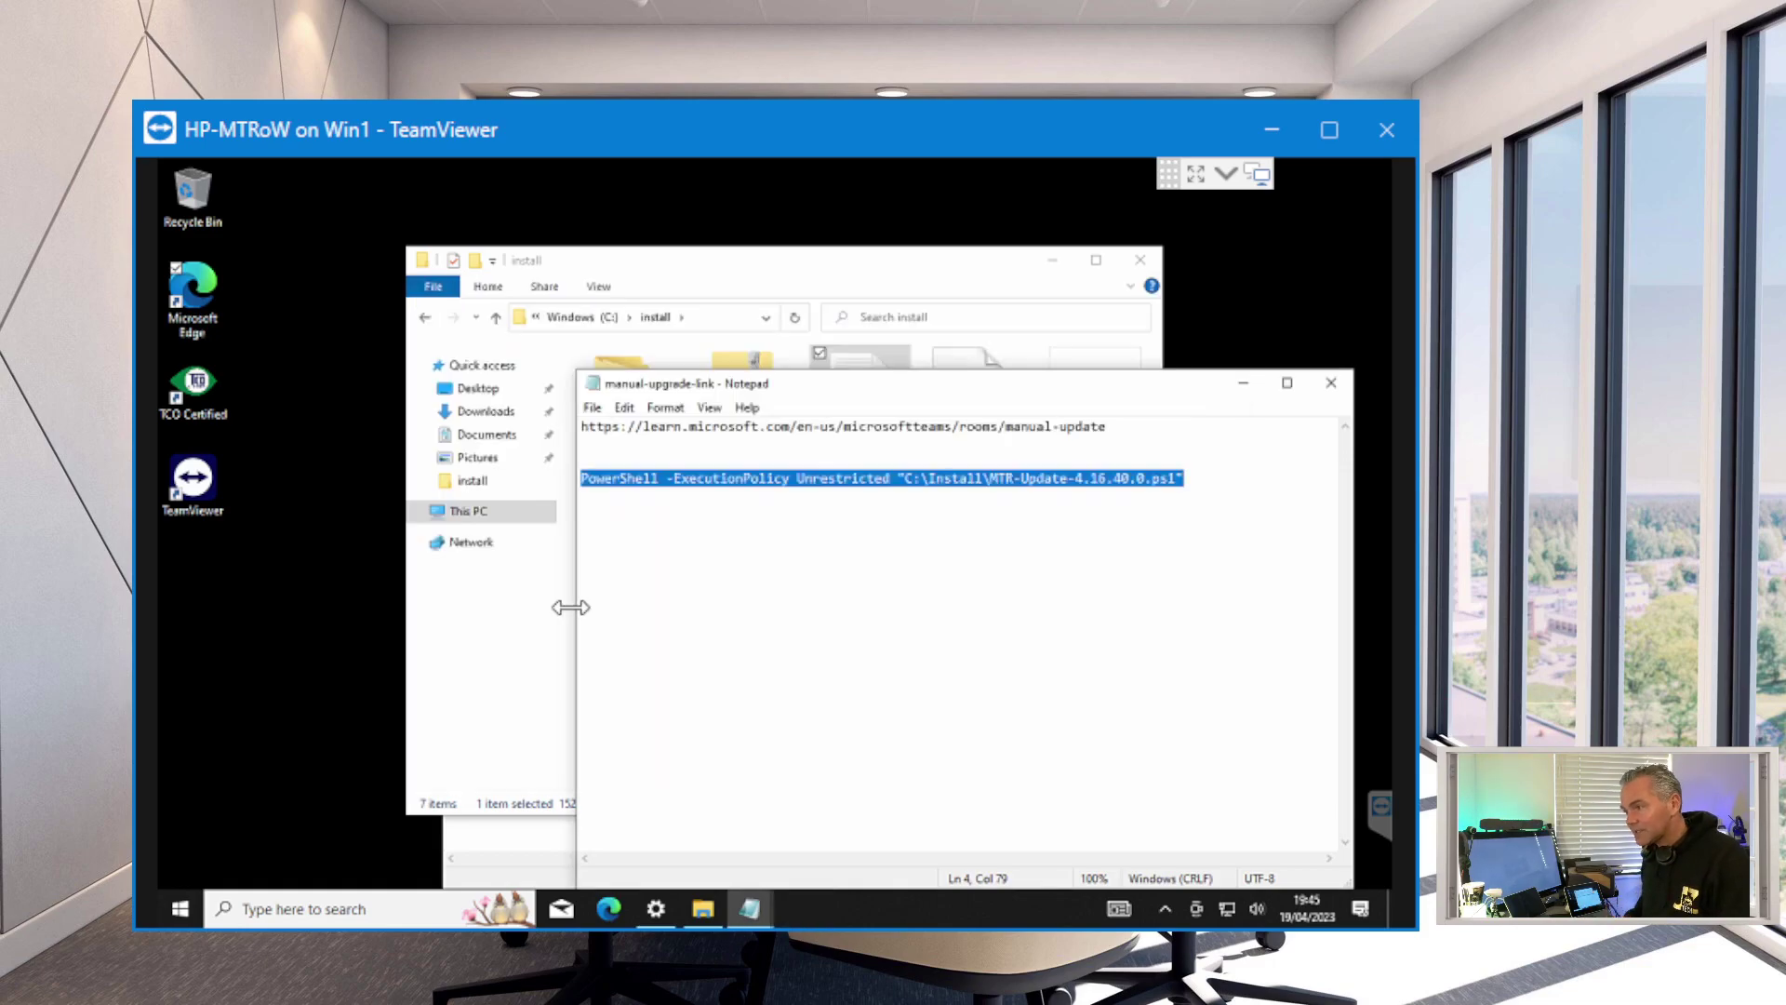
Restart the remote HP-MTRoW device, proceeding despite another user being signed in.
{"action": "left_click", "coordinate": [178, 908]}
{"action": "mouse_move", "coordinate": [171, 863]}
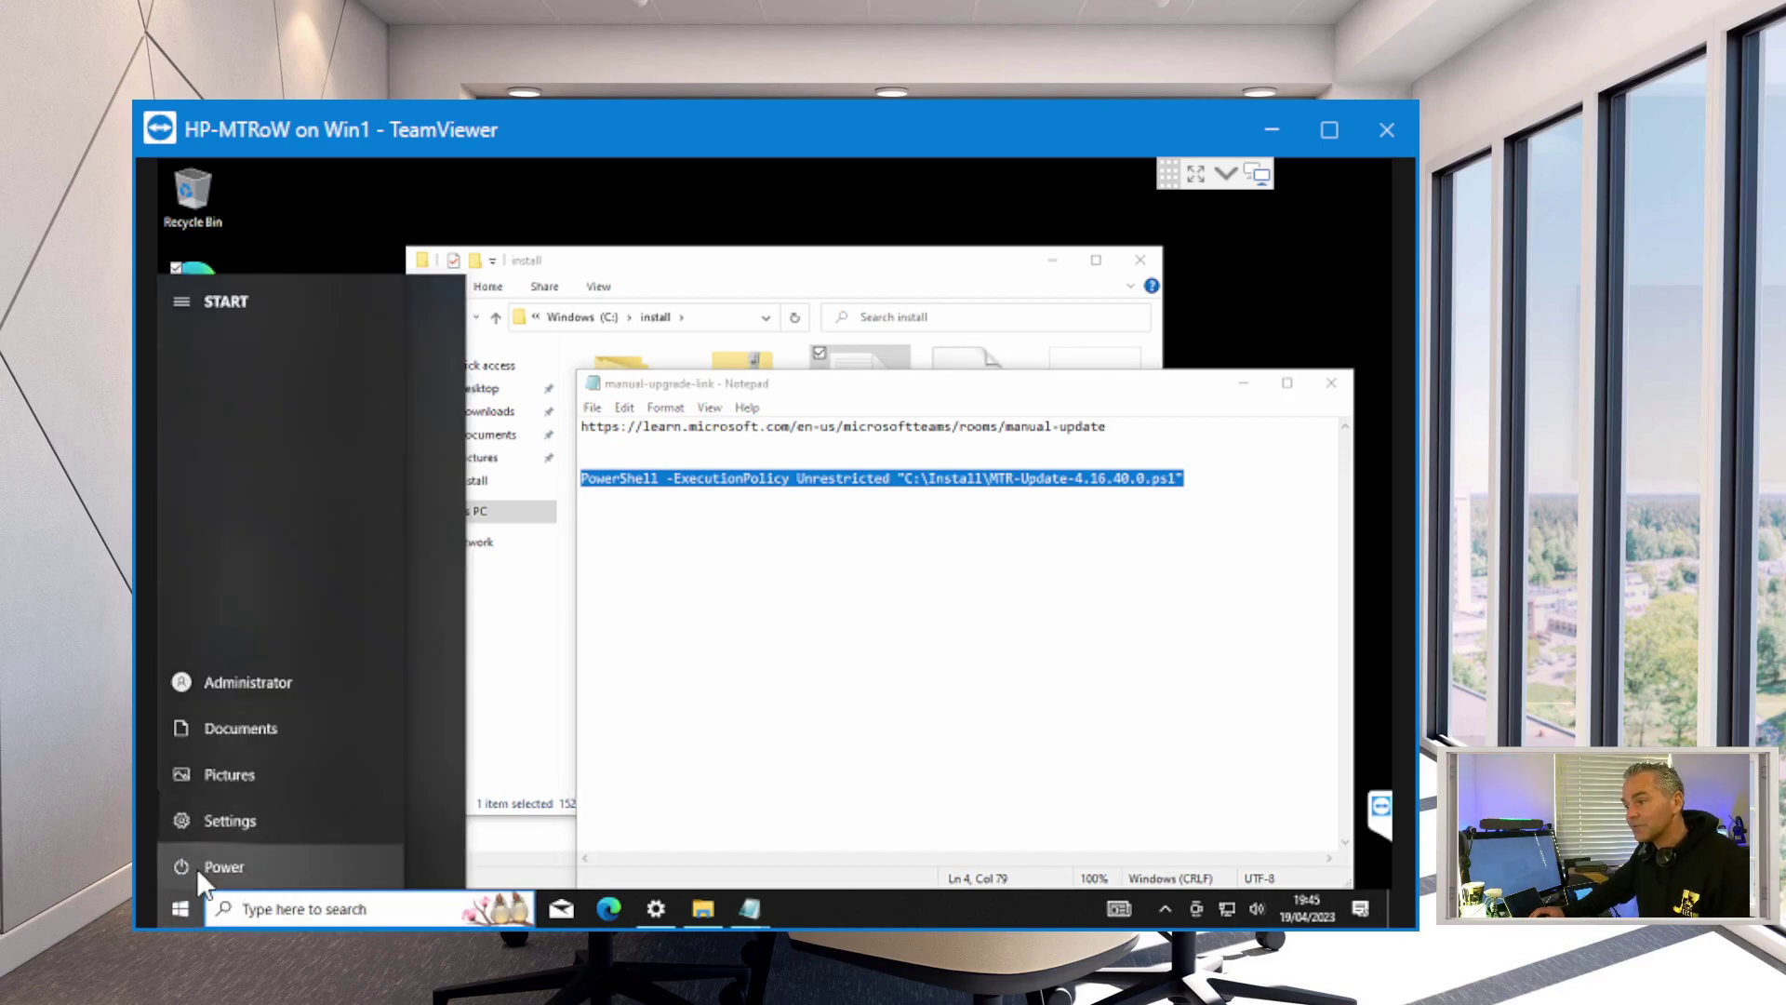
{"action": "left_click", "coordinate": [197, 867]}
{"action": "left_click", "coordinate": [203, 817]}
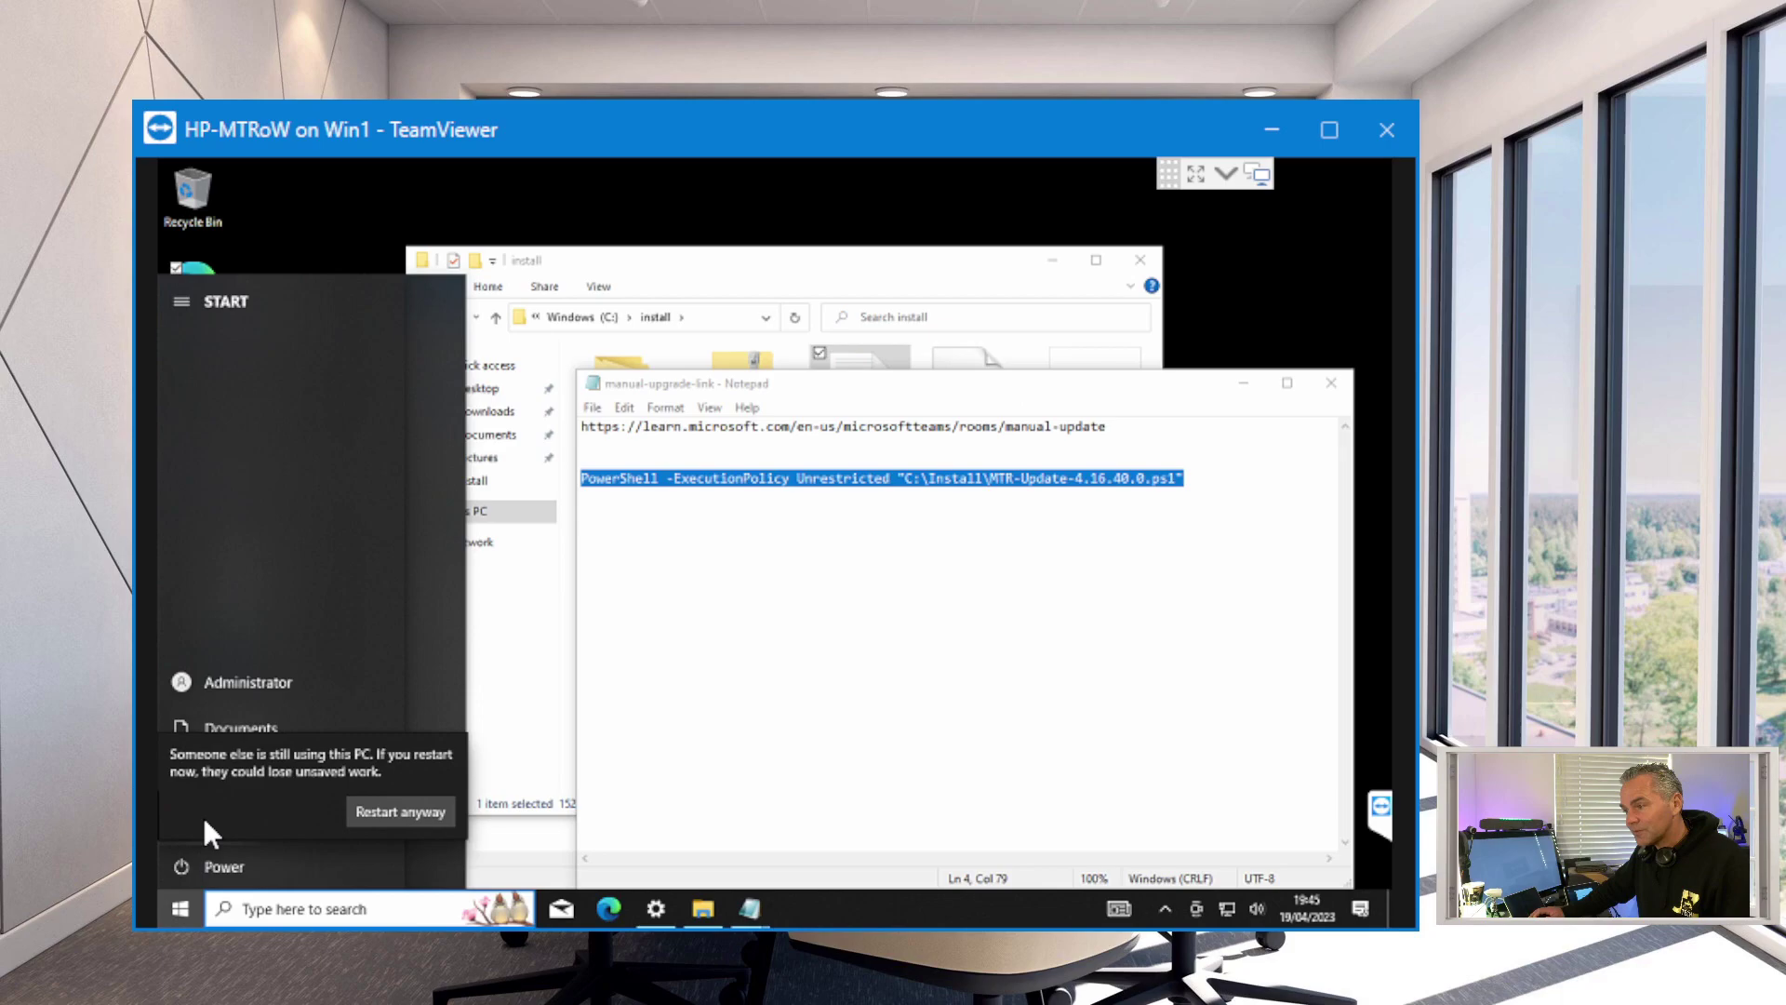
{"action": "left_click", "coordinate": [375, 806]}
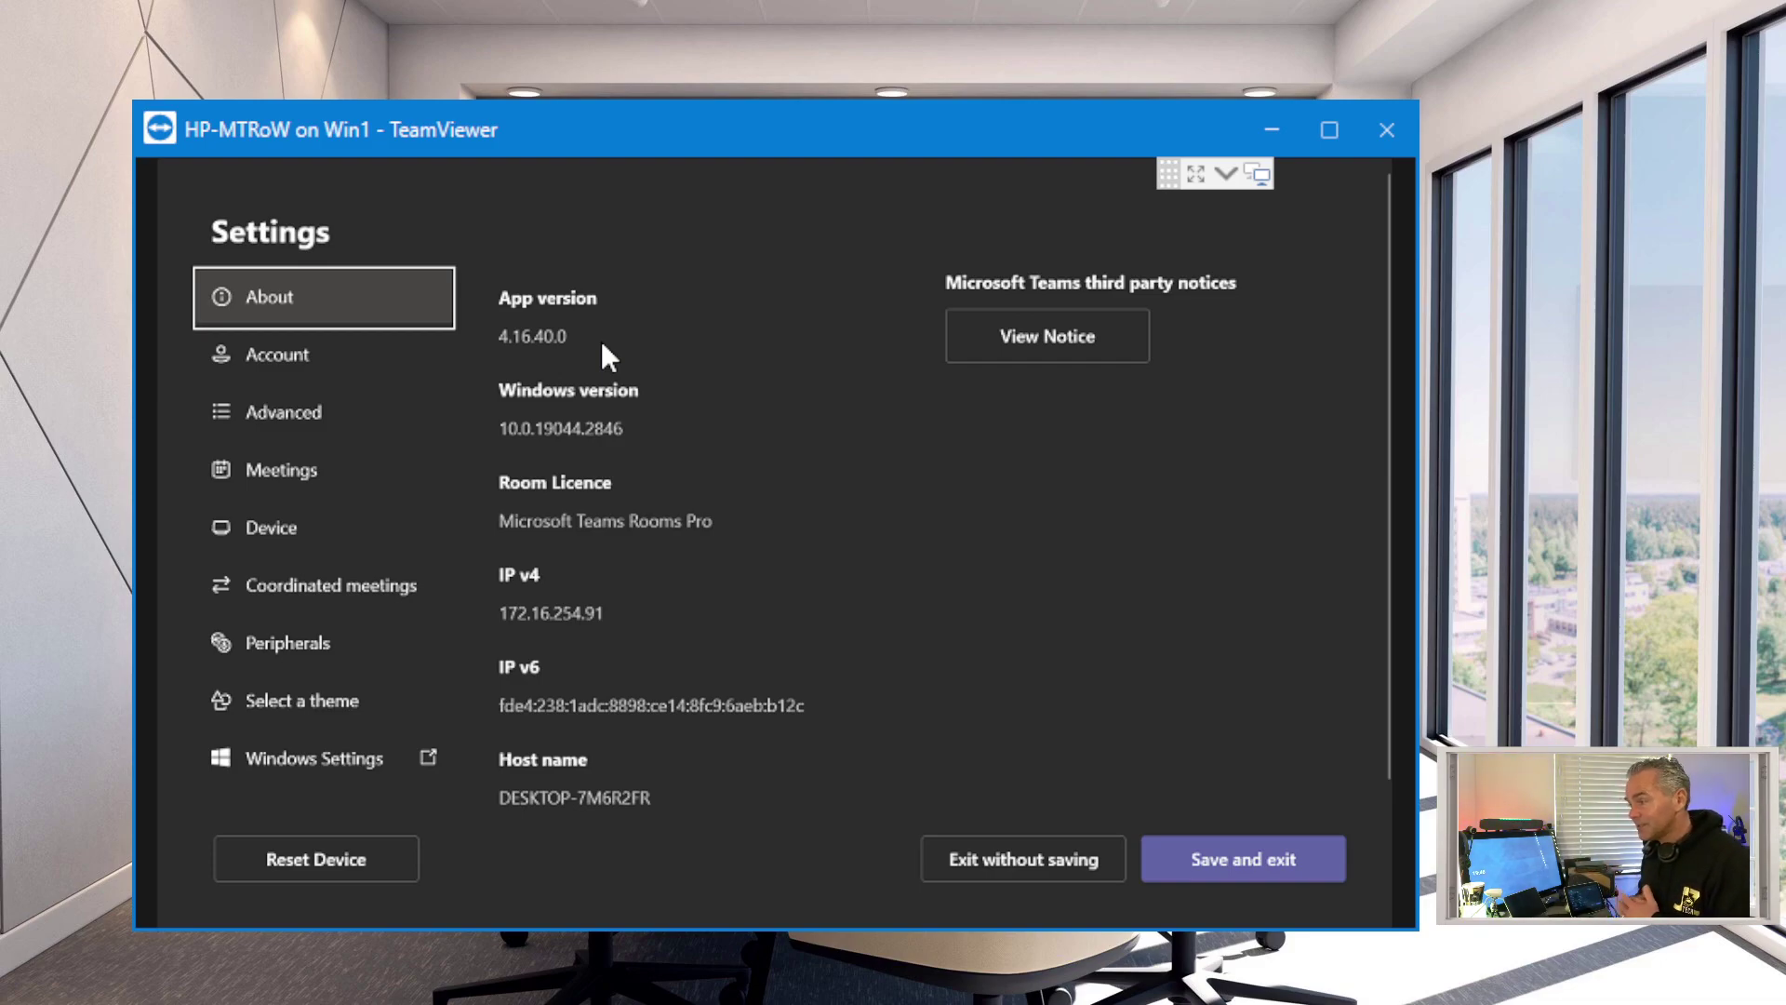
Switch from Teams Rooms Settings to the remote device's Windows desktop.
{"action": "left_click", "coordinate": [354, 778]}
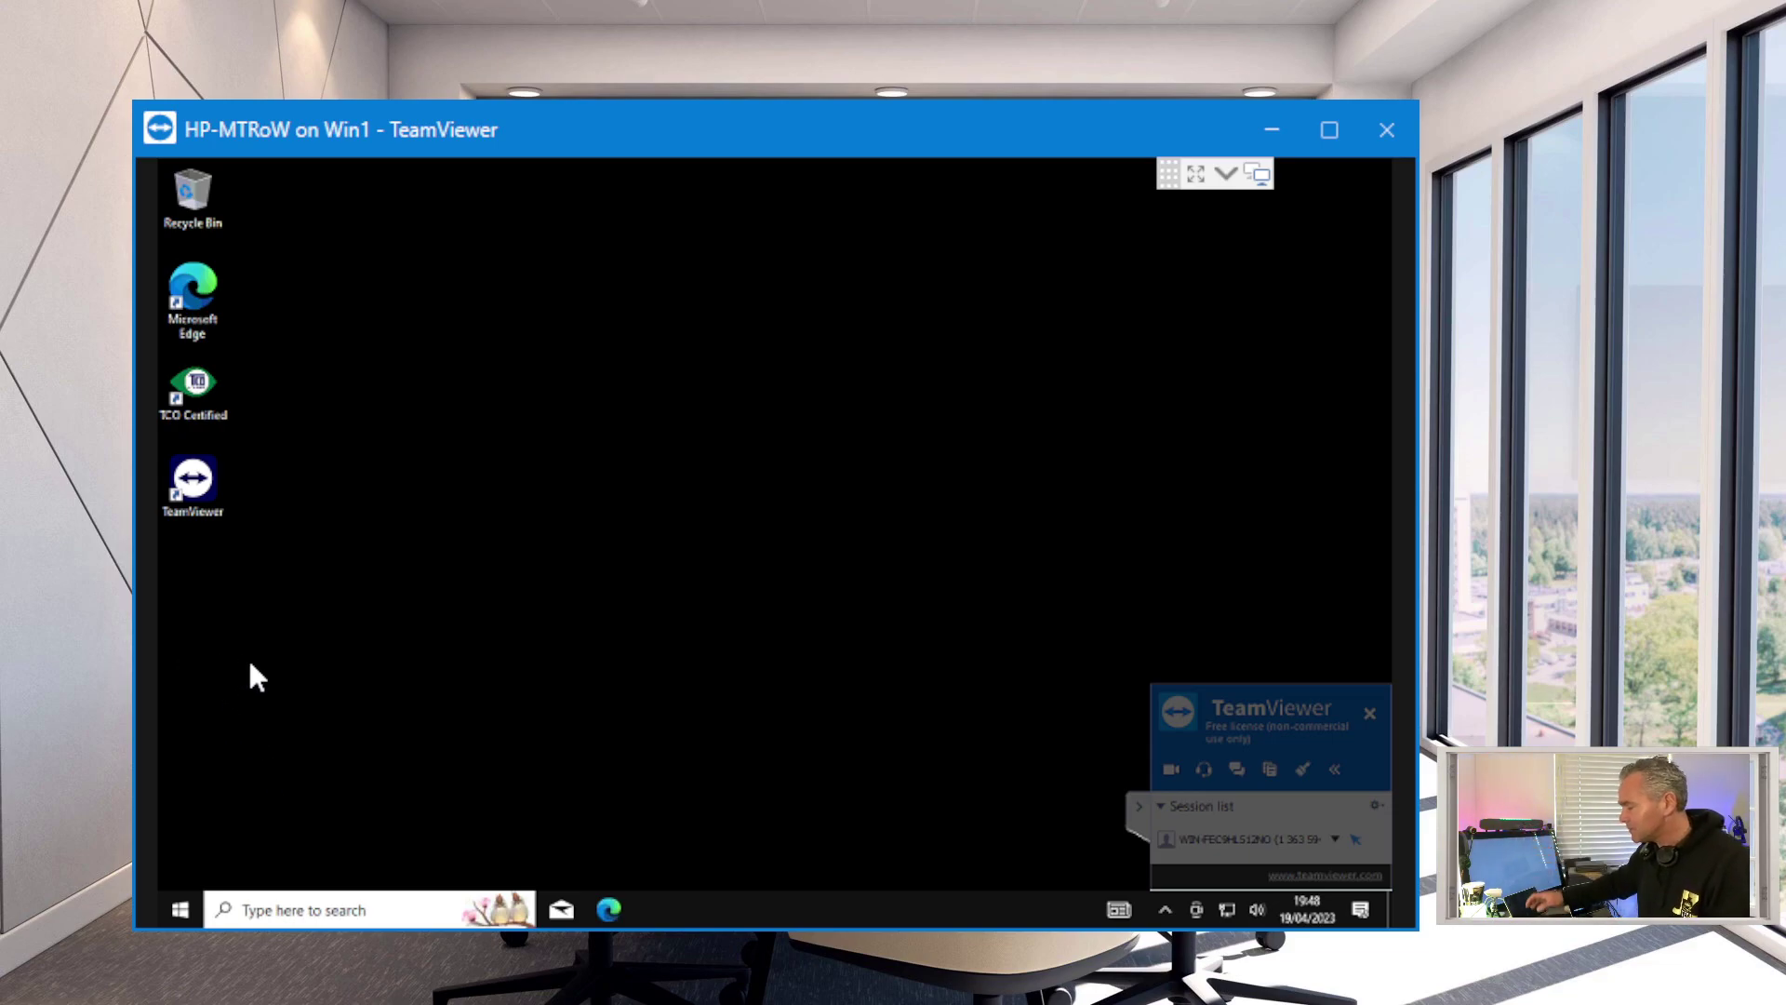
Open the display resolution settings and identify which physical screen is display 2.
{"action": "left_click", "coordinate": [259, 912]}
{"action": "type", "text": "displa"}
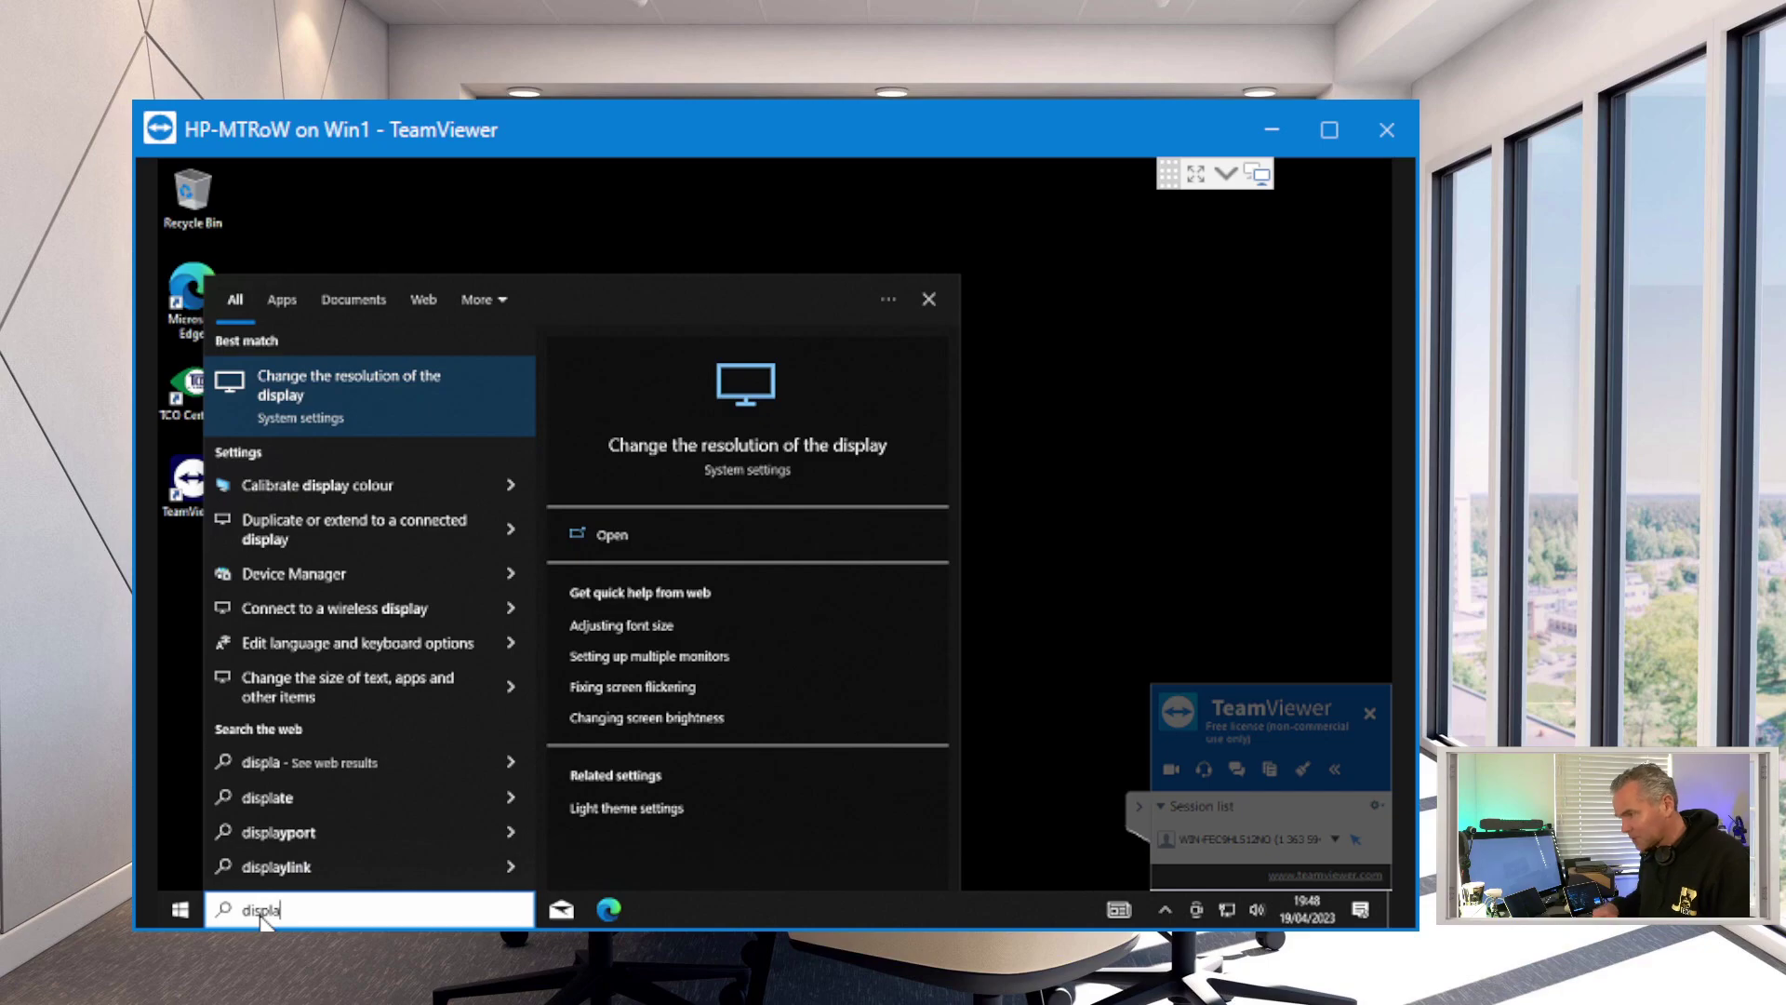
{"action": "left_click", "coordinate": [293, 404]}
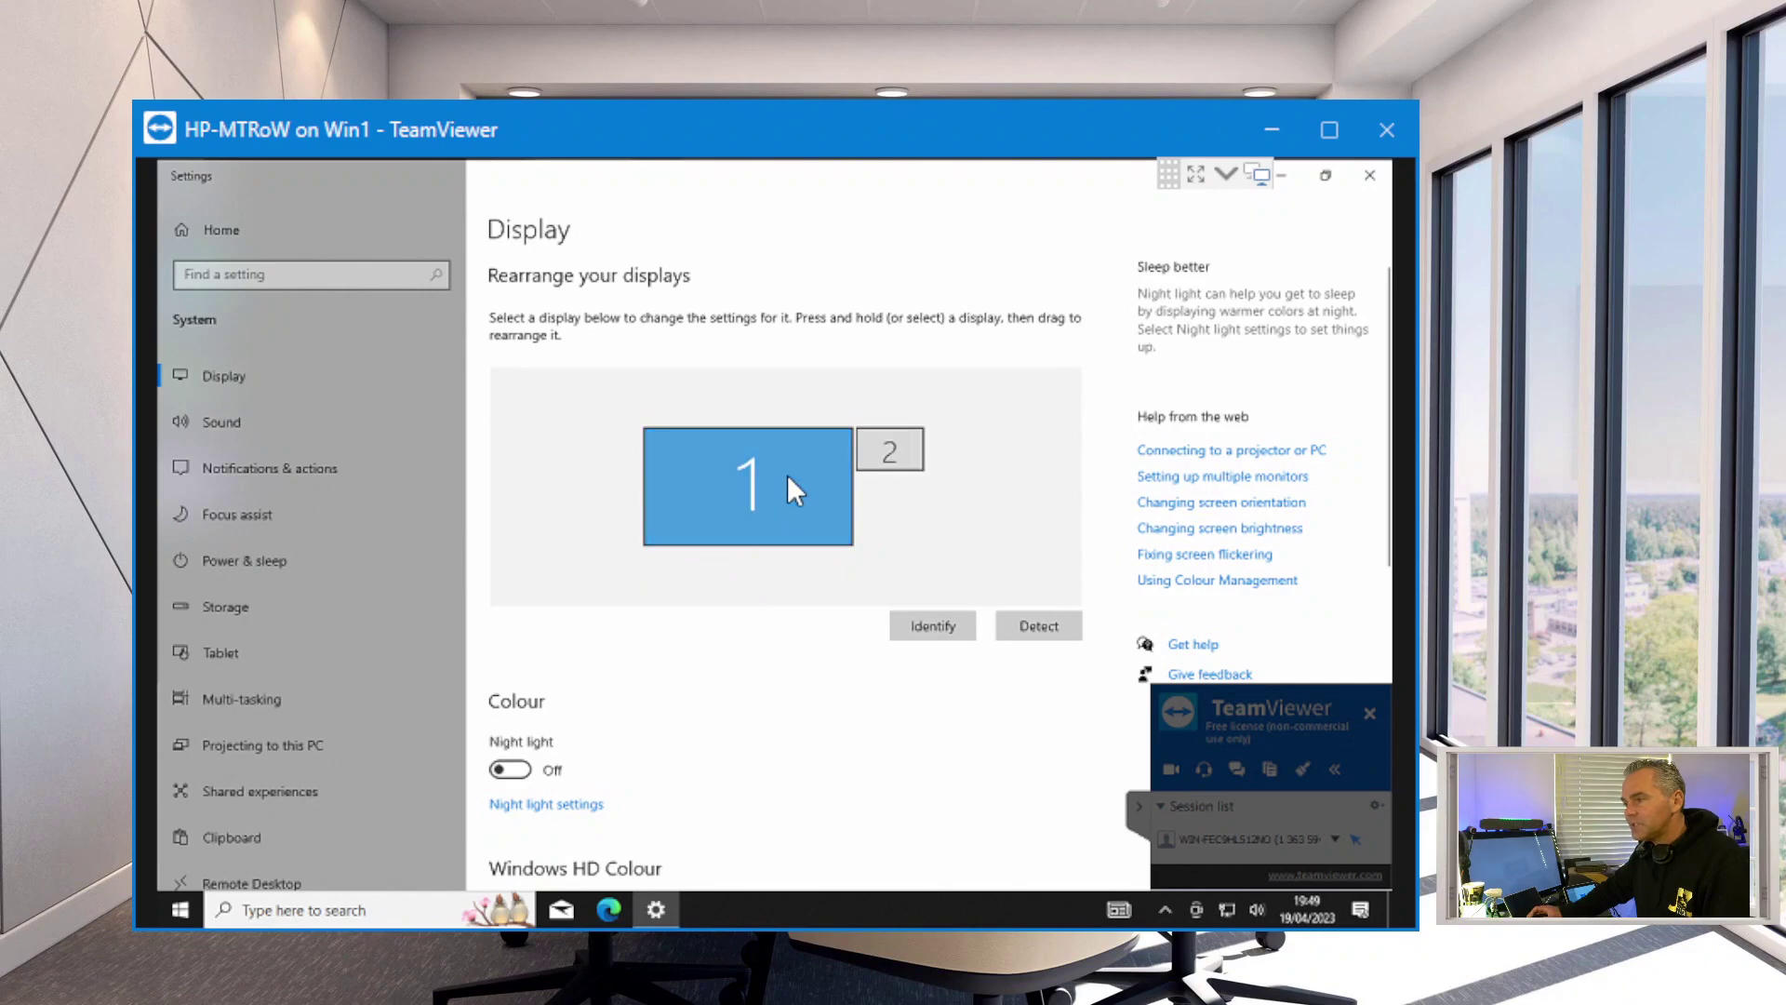
{"action": "left_click", "coordinate": [895, 449]}
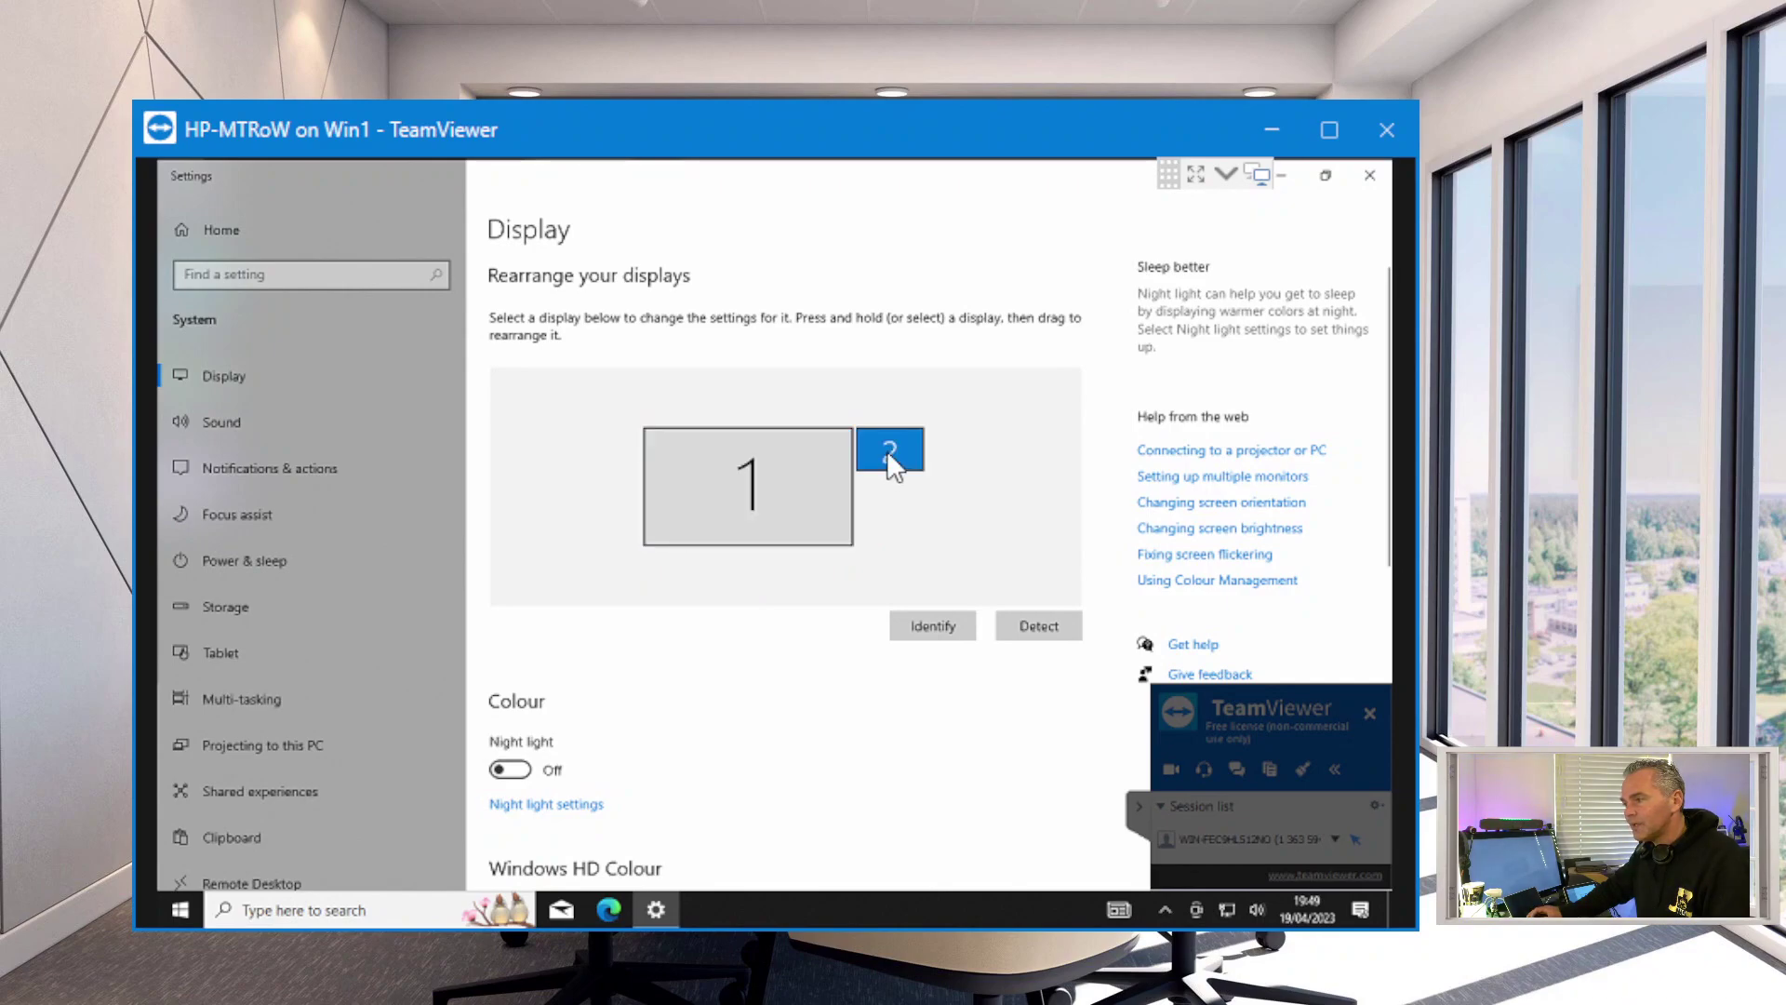
{"action": "left_click", "coordinate": [930, 629]}
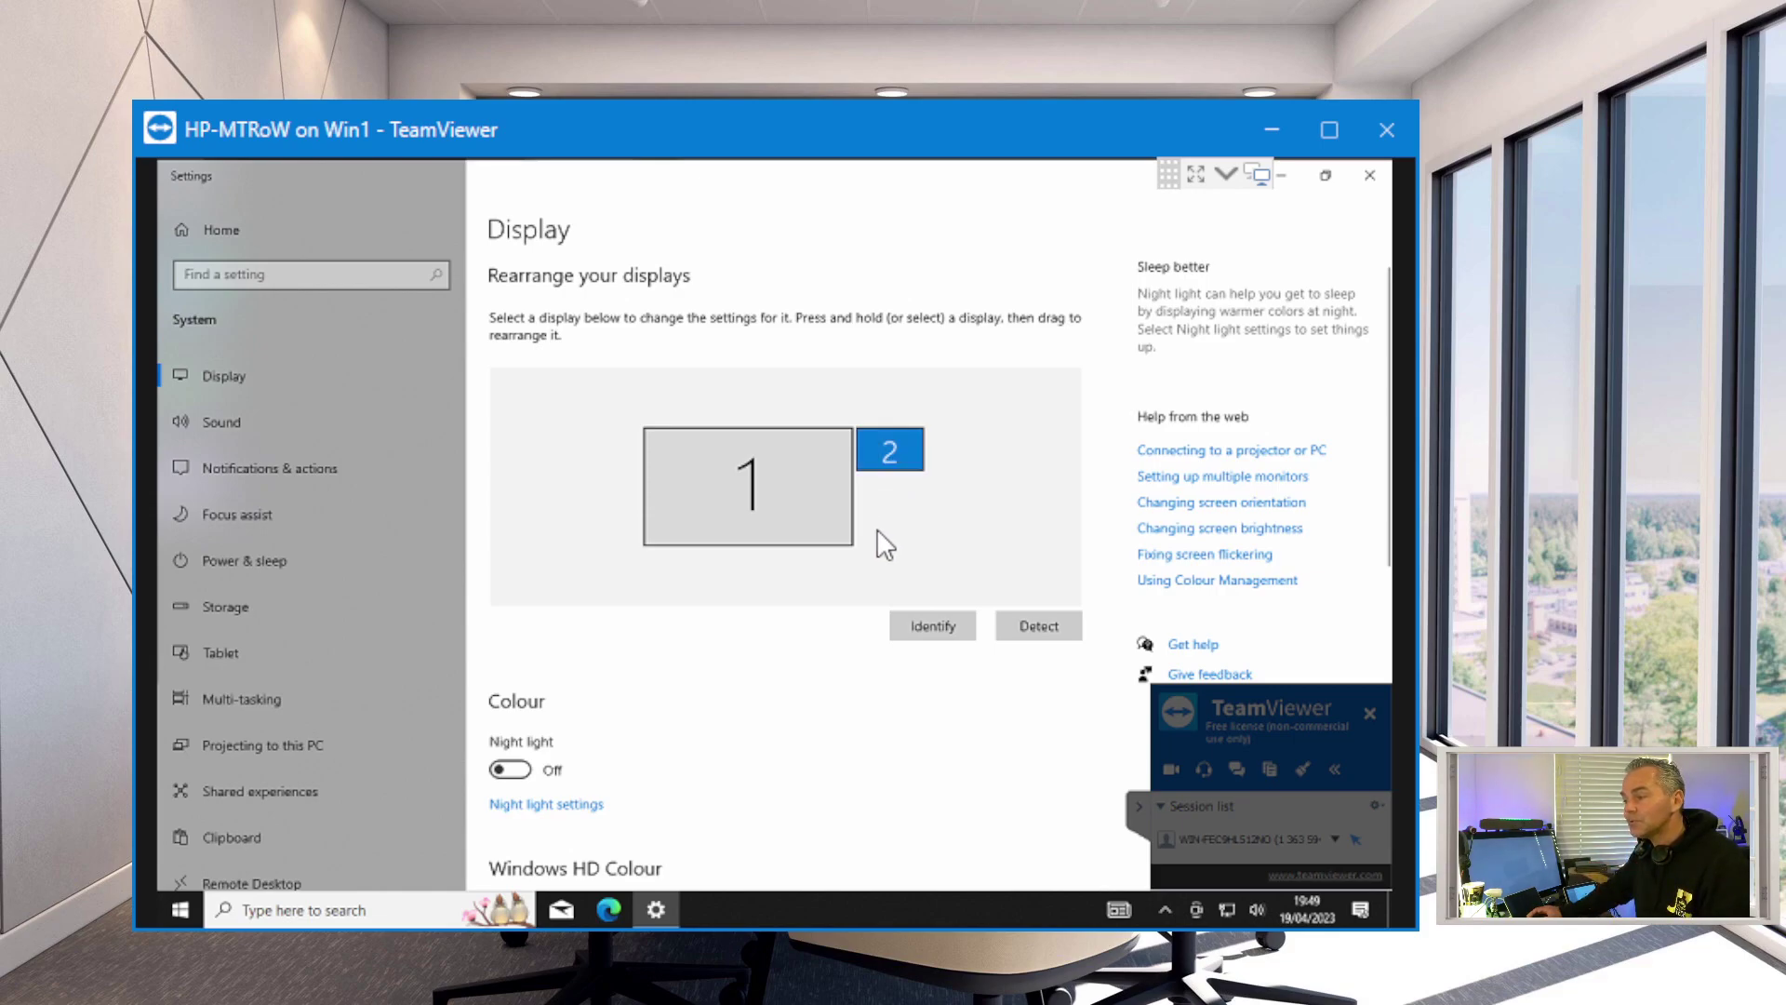
Compare the settings of display 1 and display 2, ending with display 2 selected.
{"action": "scroll", "coordinate": [882, 538], "scroll_direction": "down", "scroll_amount": 6}
{"action": "scroll", "coordinate": [881, 537], "scroll_direction": "down", "scroll_amount": 1}
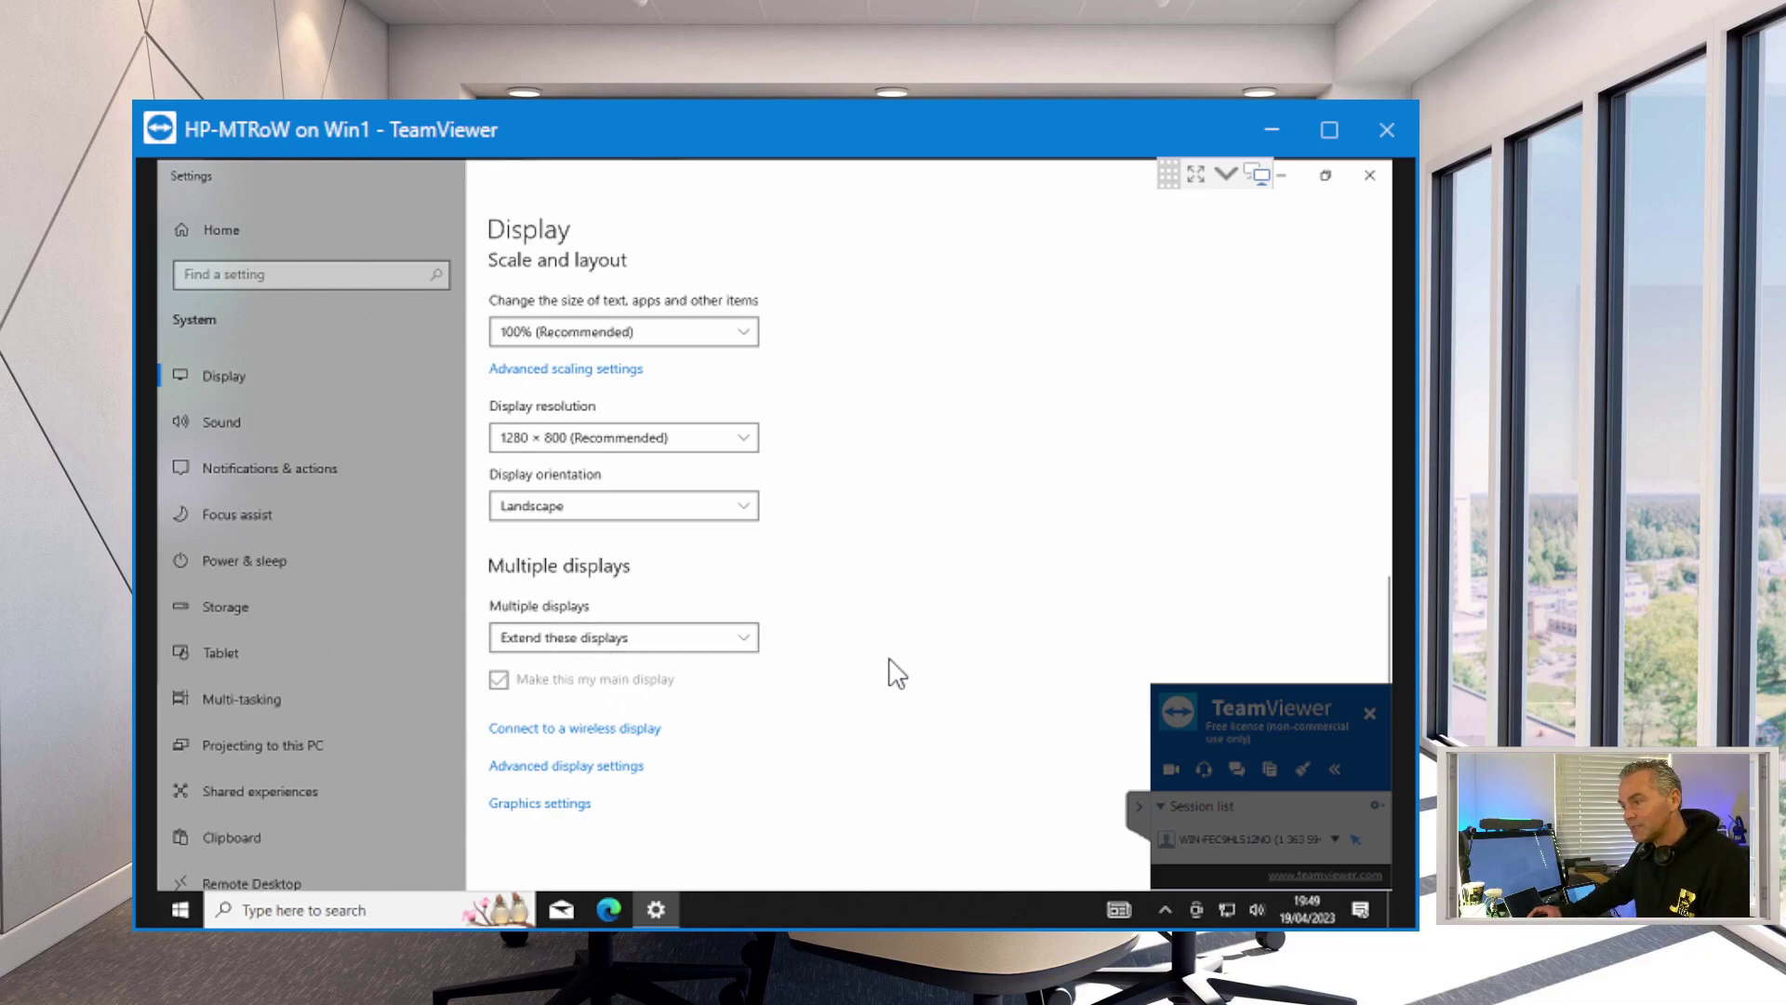
{"action": "scroll", "coordinate": [929, 638], "scroll_direction": "up", "scroll_amount": 5}
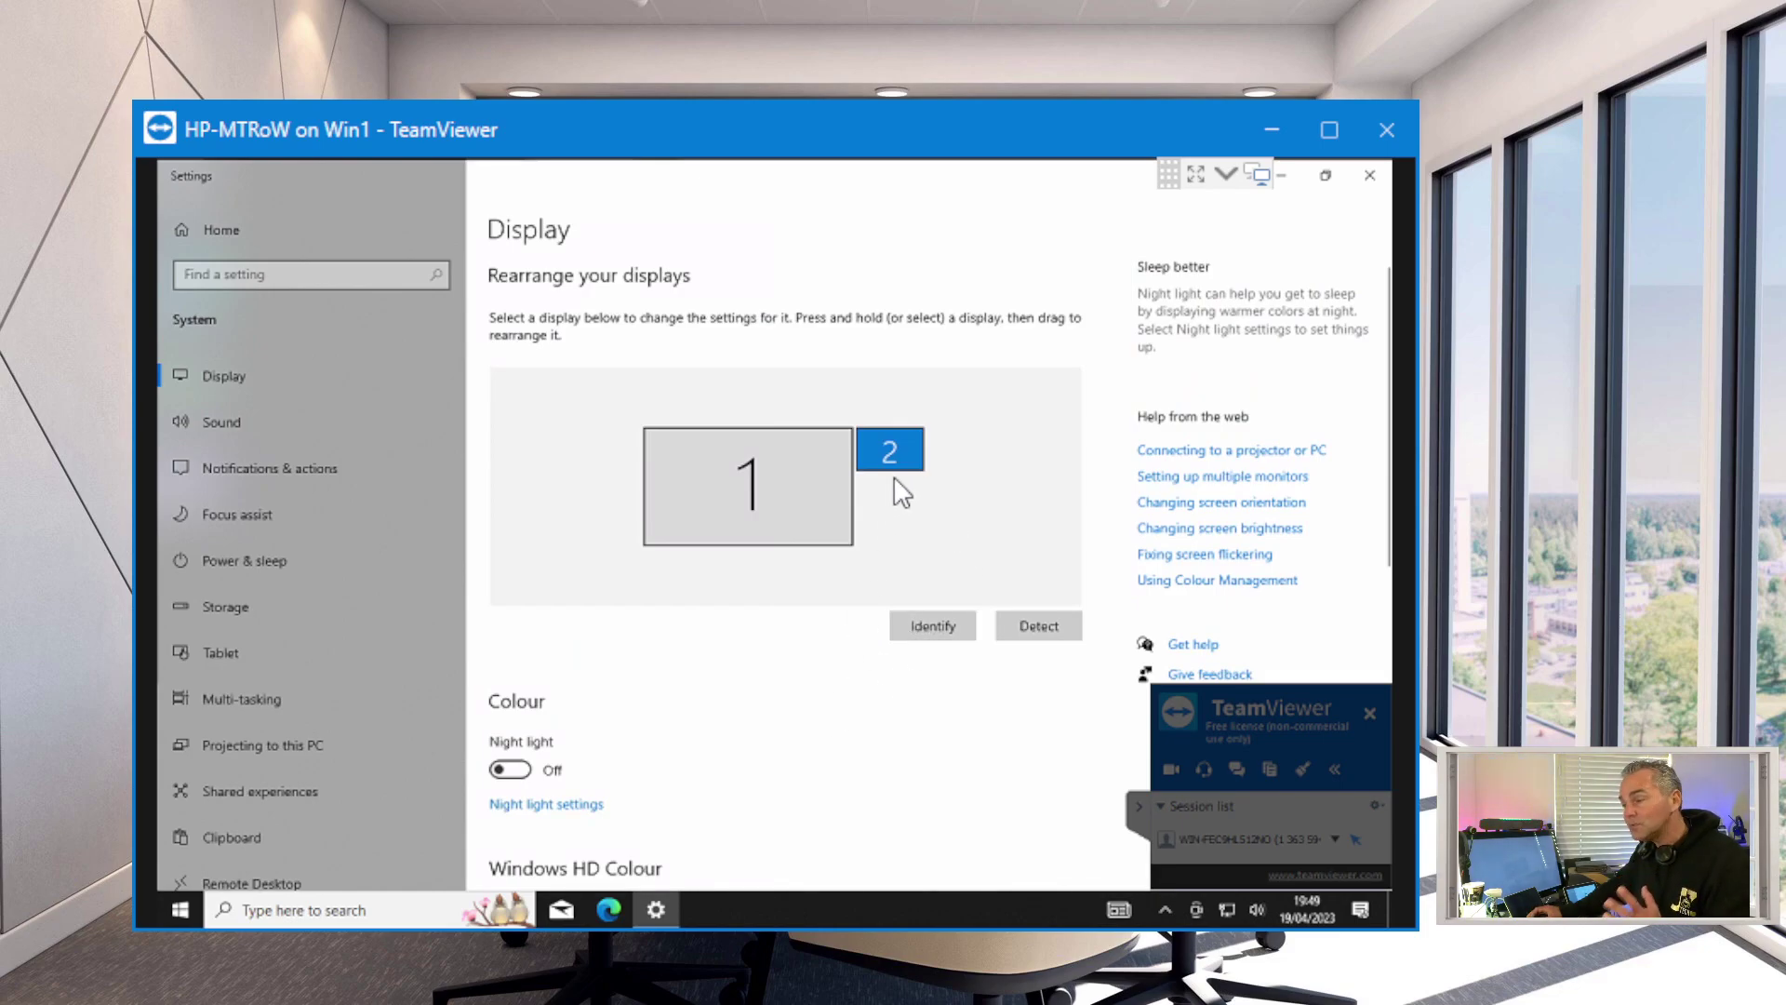
{"action": "left_click", "coordinate": [773, 480]}
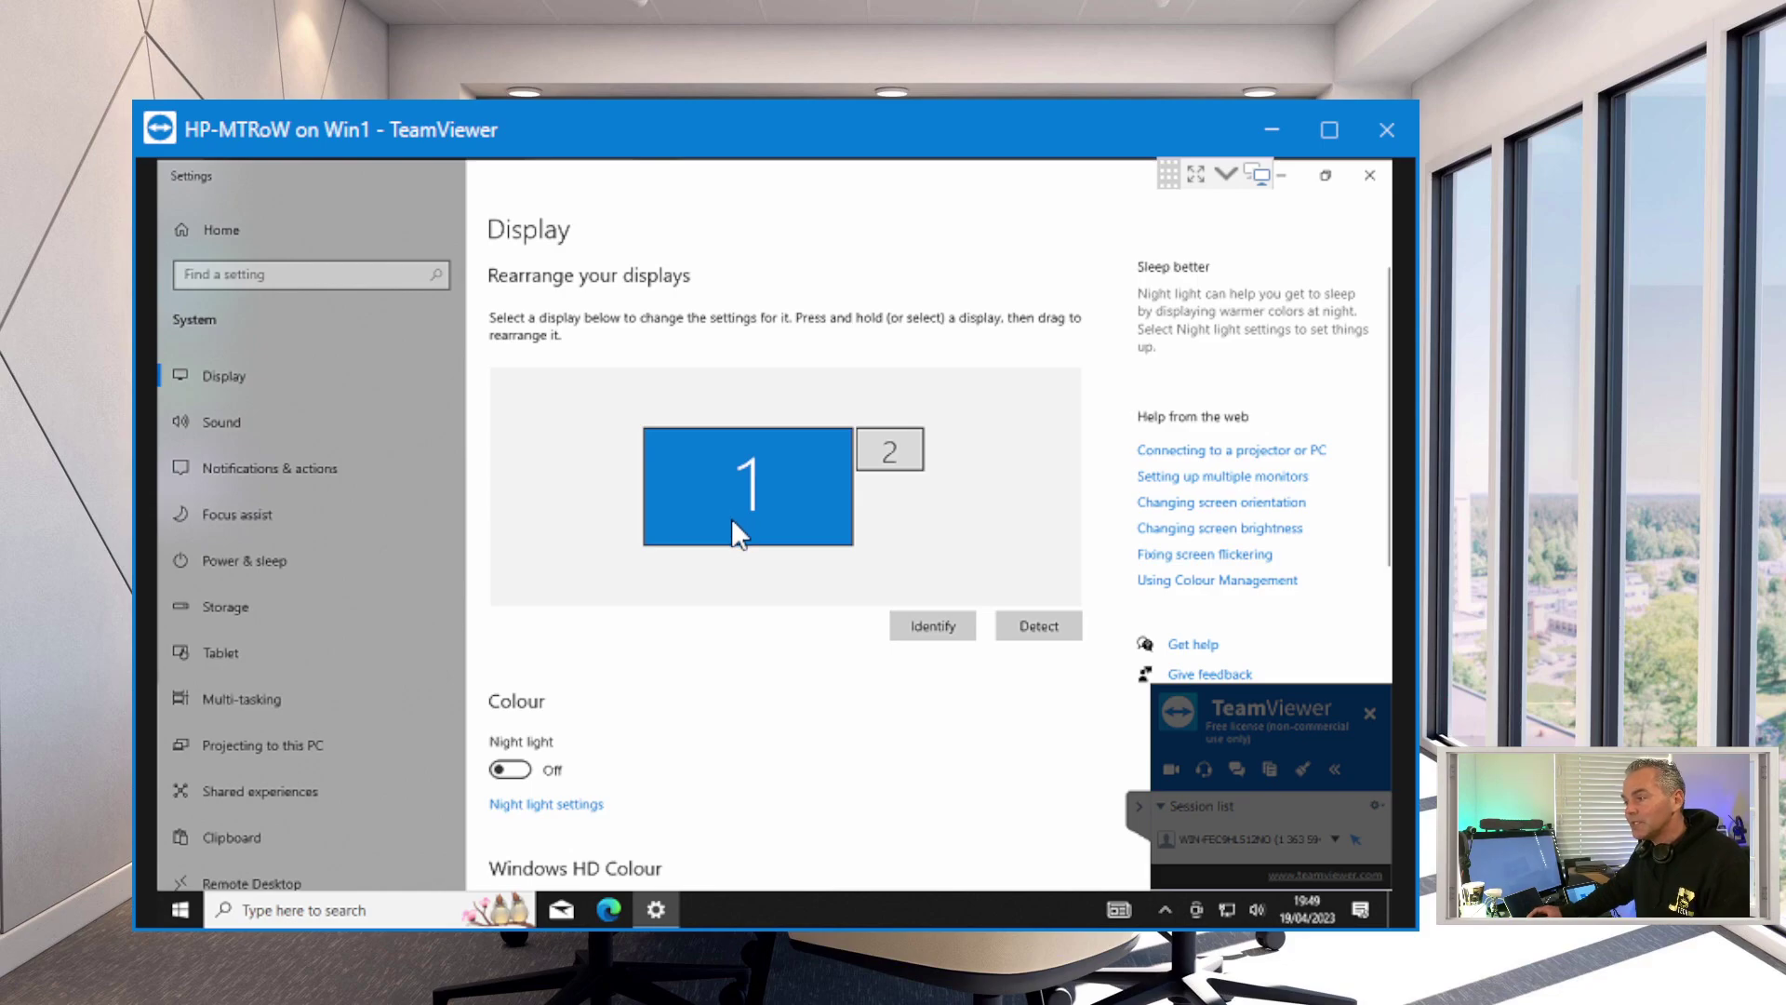
{"action": "scroll", "coordinate": [749, 736], "scroll_direction": "down", "scroll_amount": 10}
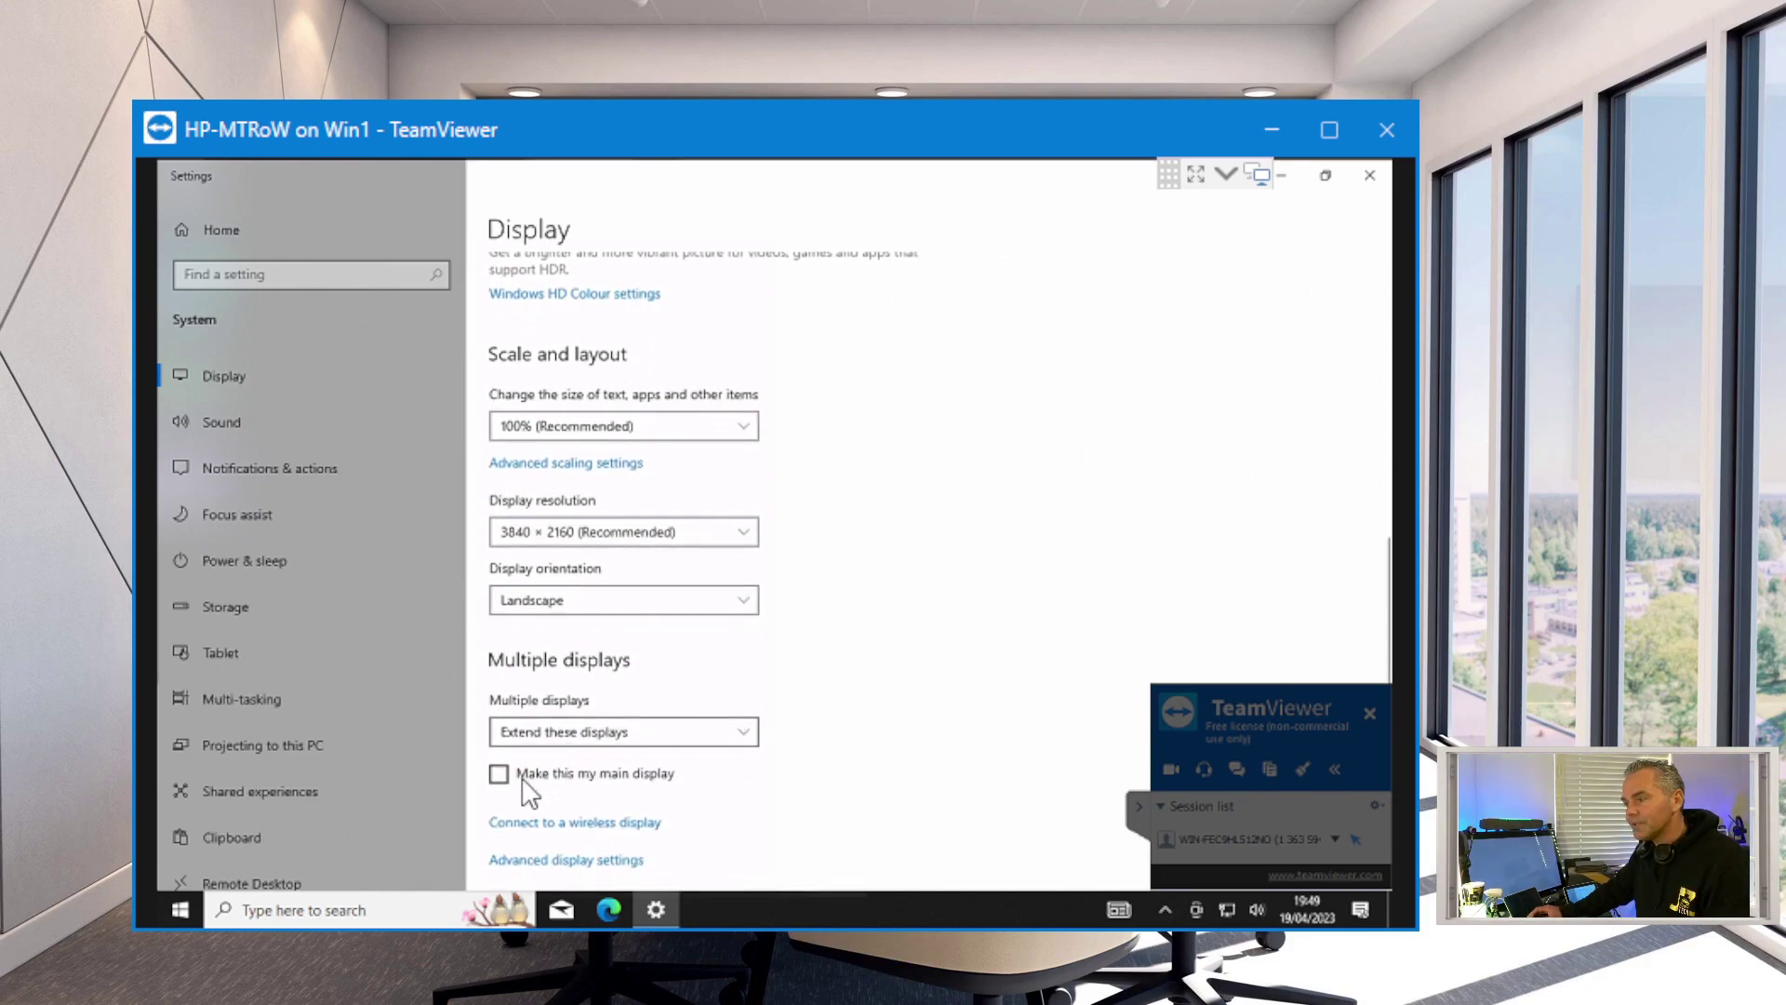
{"action": "scroll", "coordinate": [865, 693], "scroll_direction": "up", "scroll_amount": 10}
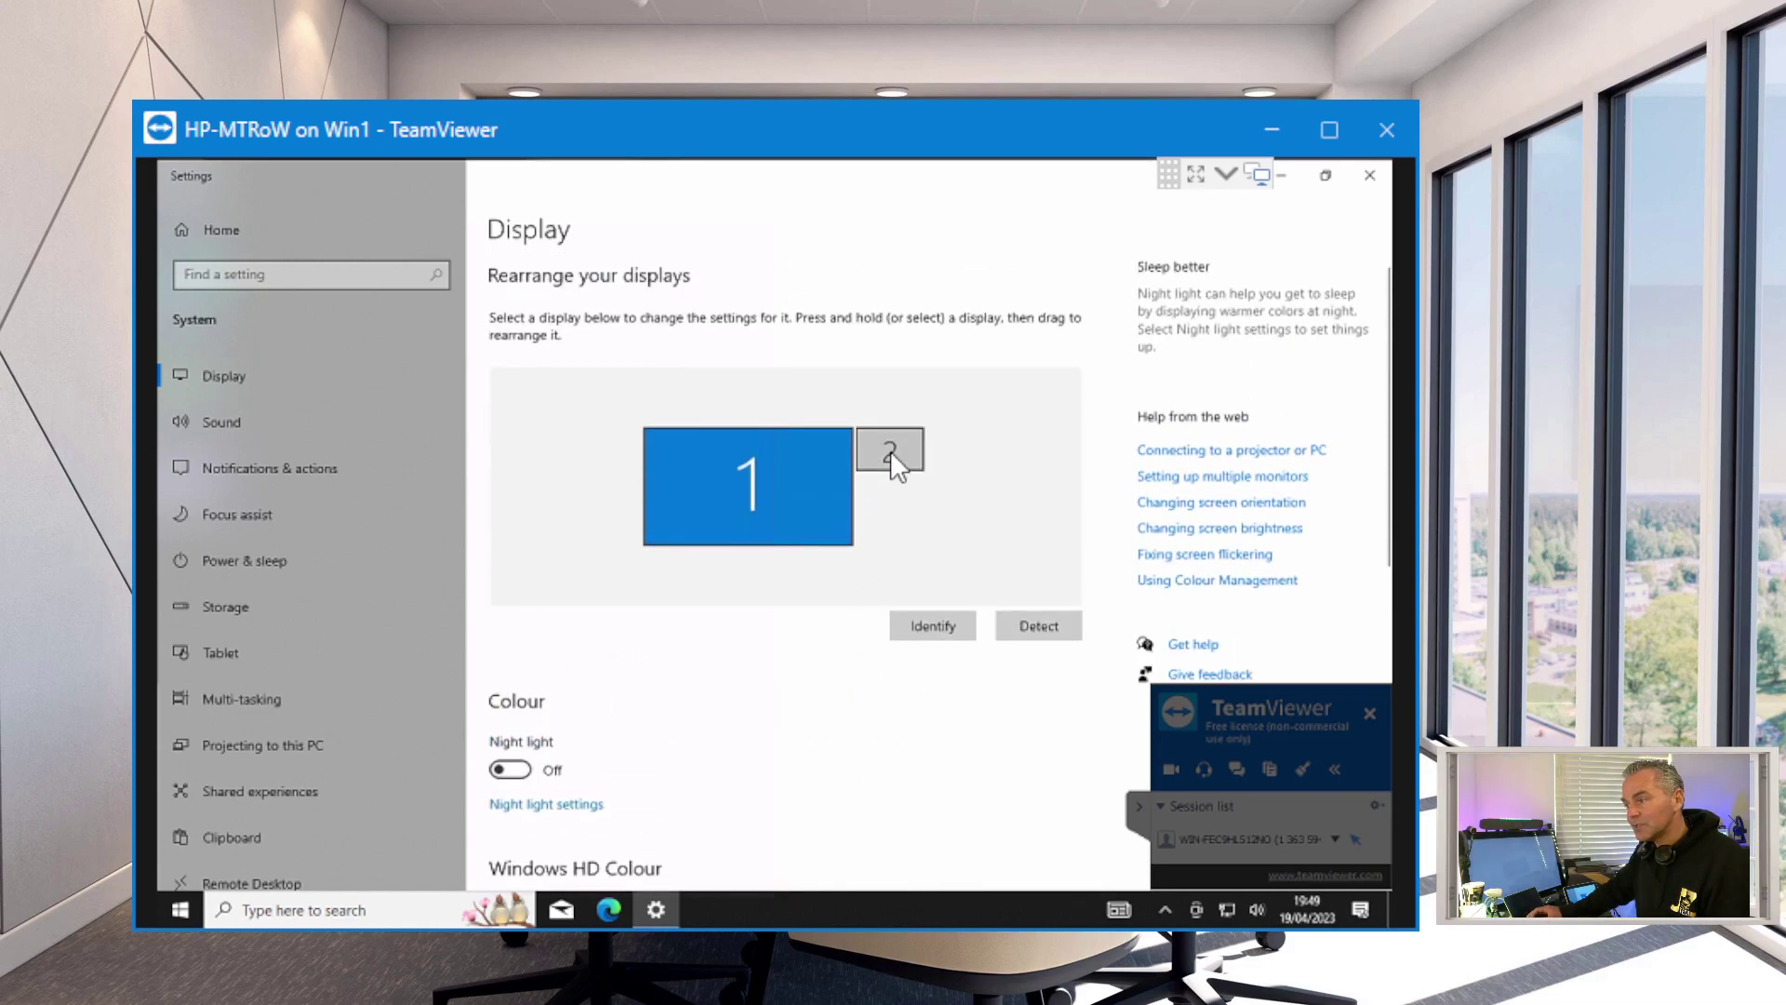
{"action": "left_click", "coordinate": [890, 450]}
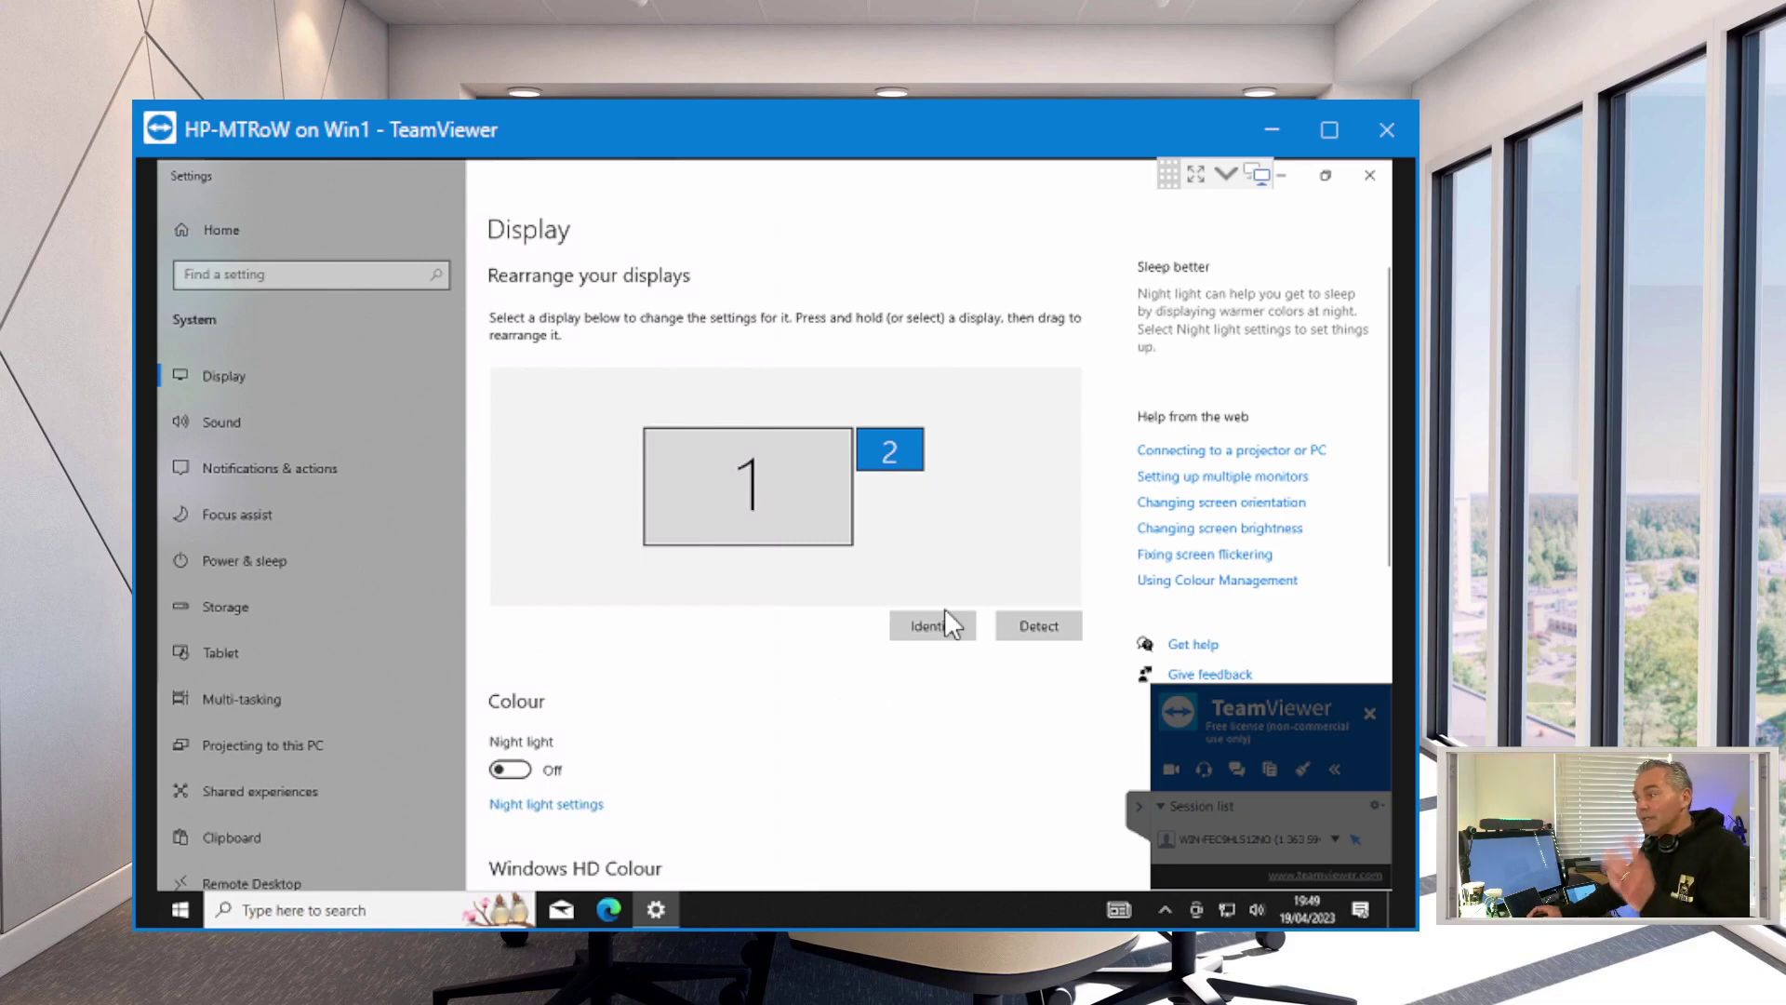
Close Display settings, open Device Manager, and select Poly ULCC DFU Runtime under Universal Serial Bus devices.
{"action": "left_click", "coordinate": [1365, 177]}
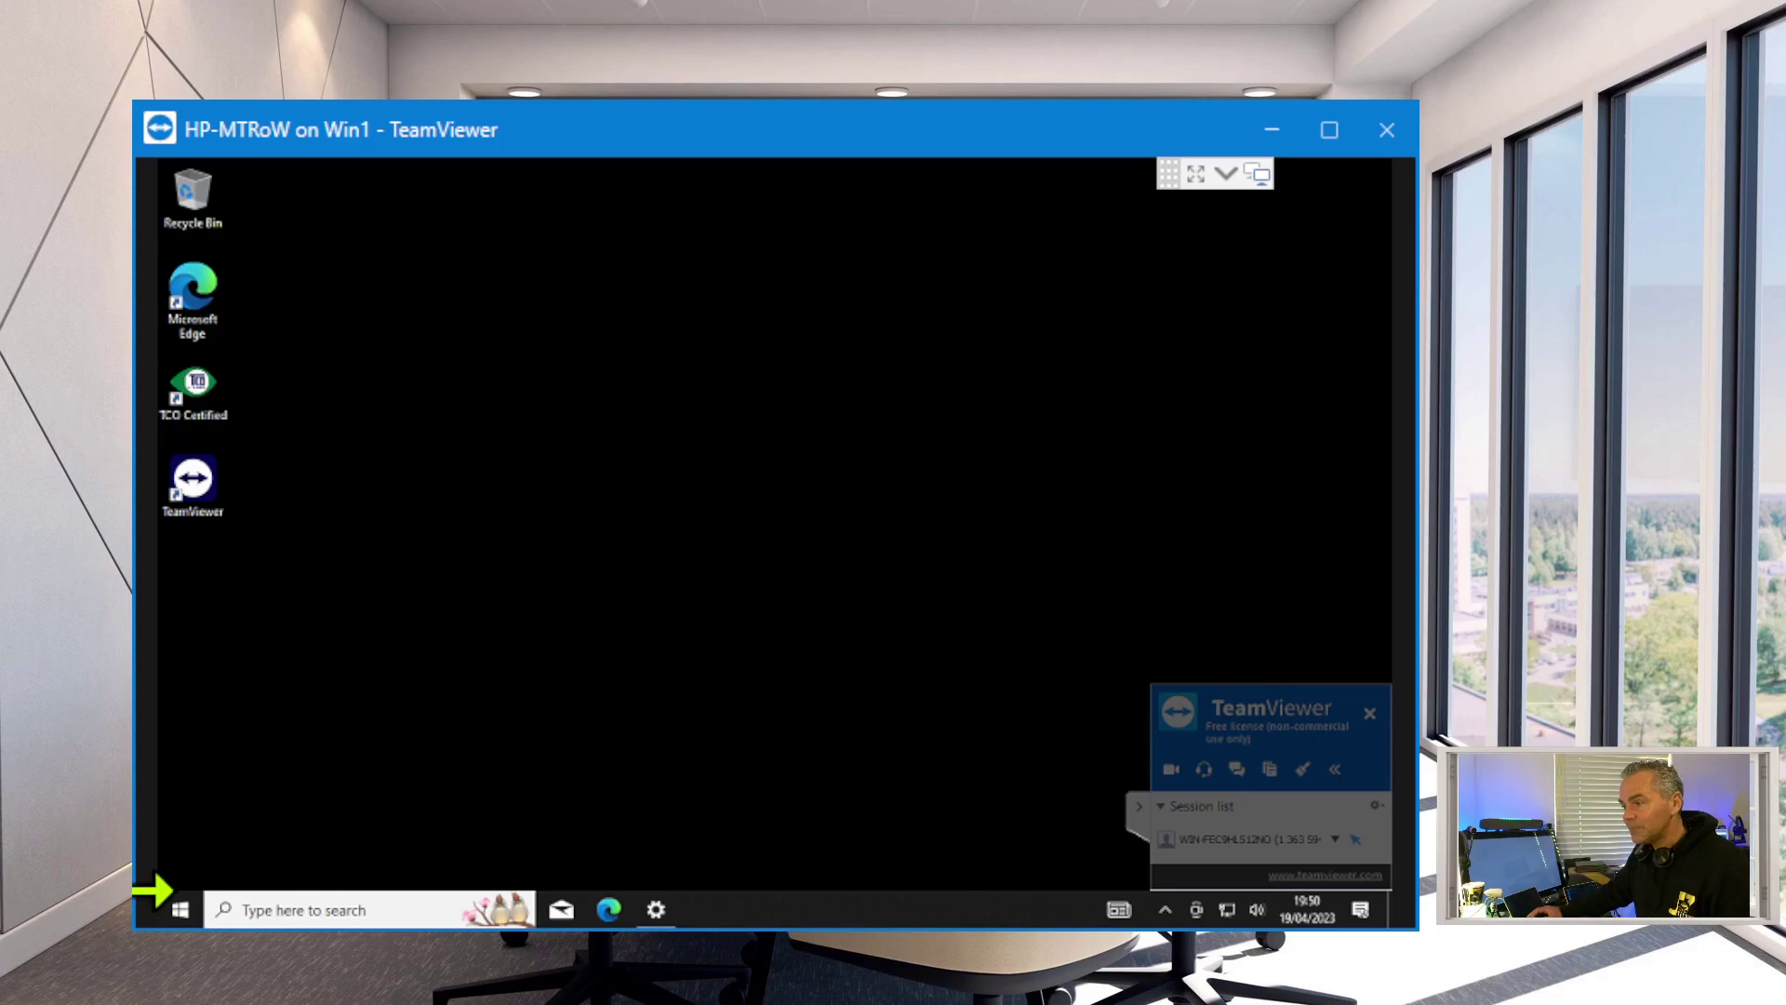
{"action": "left_click", "coordinate": [184, 906]}
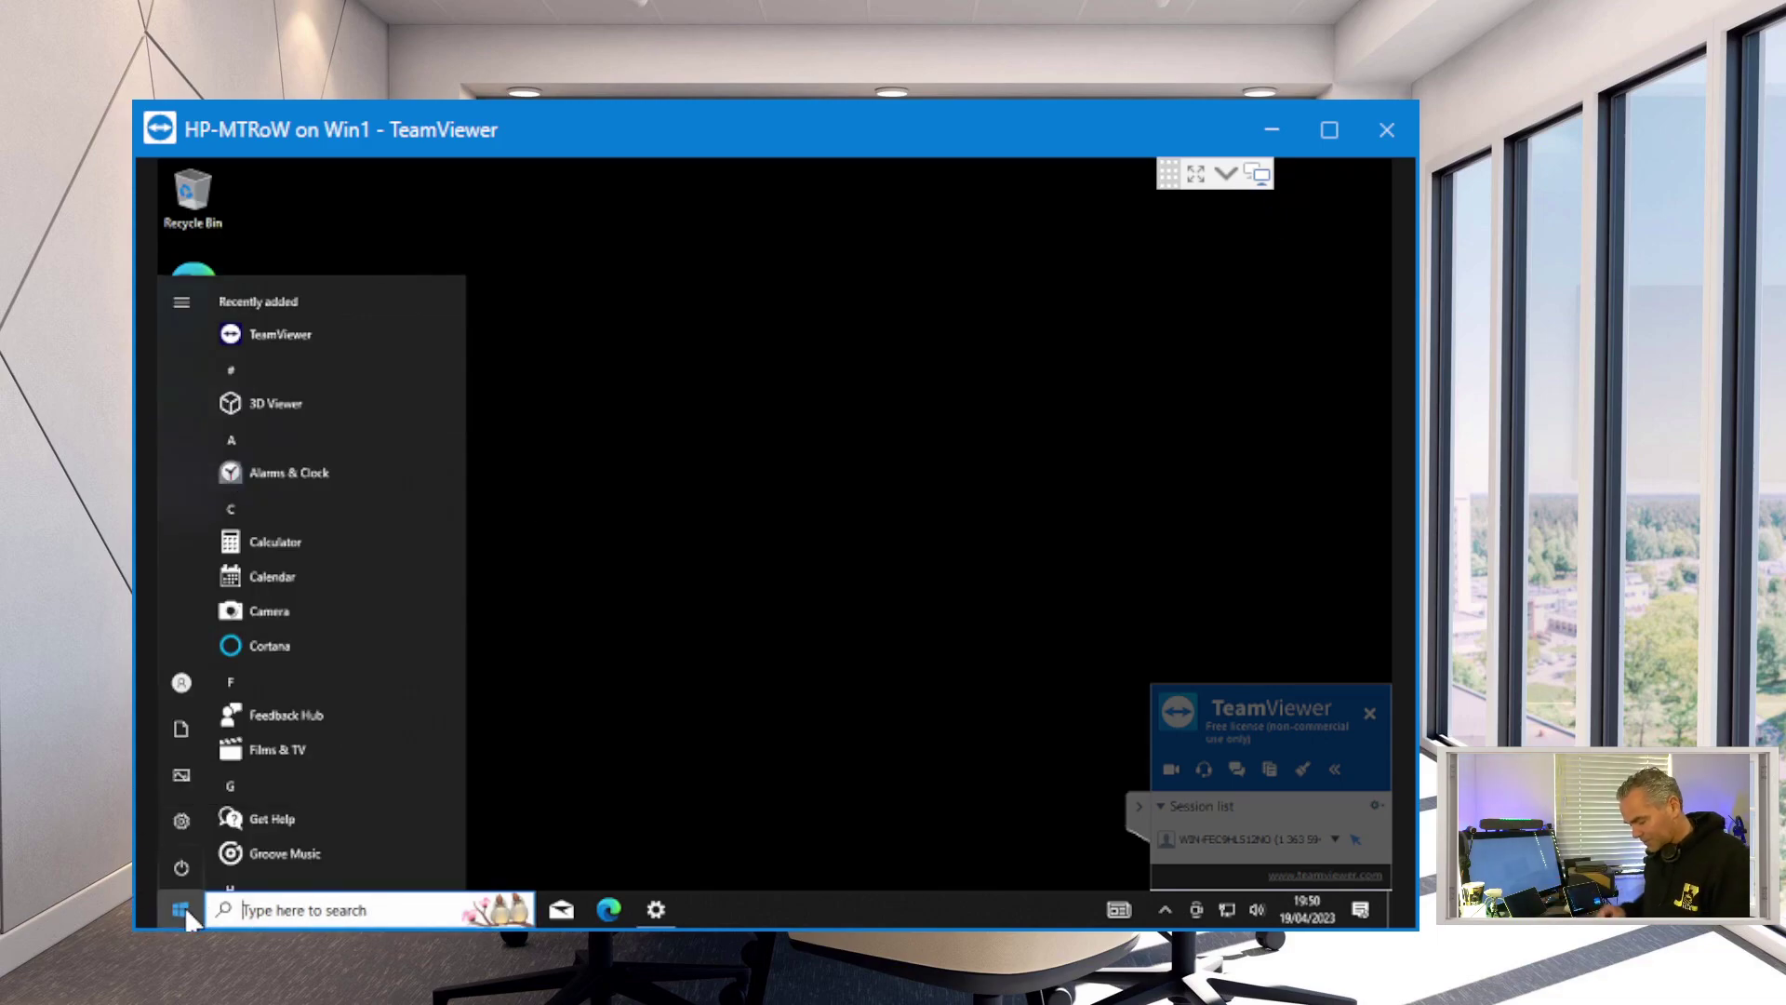
{"action": "type", "text": "dev"}
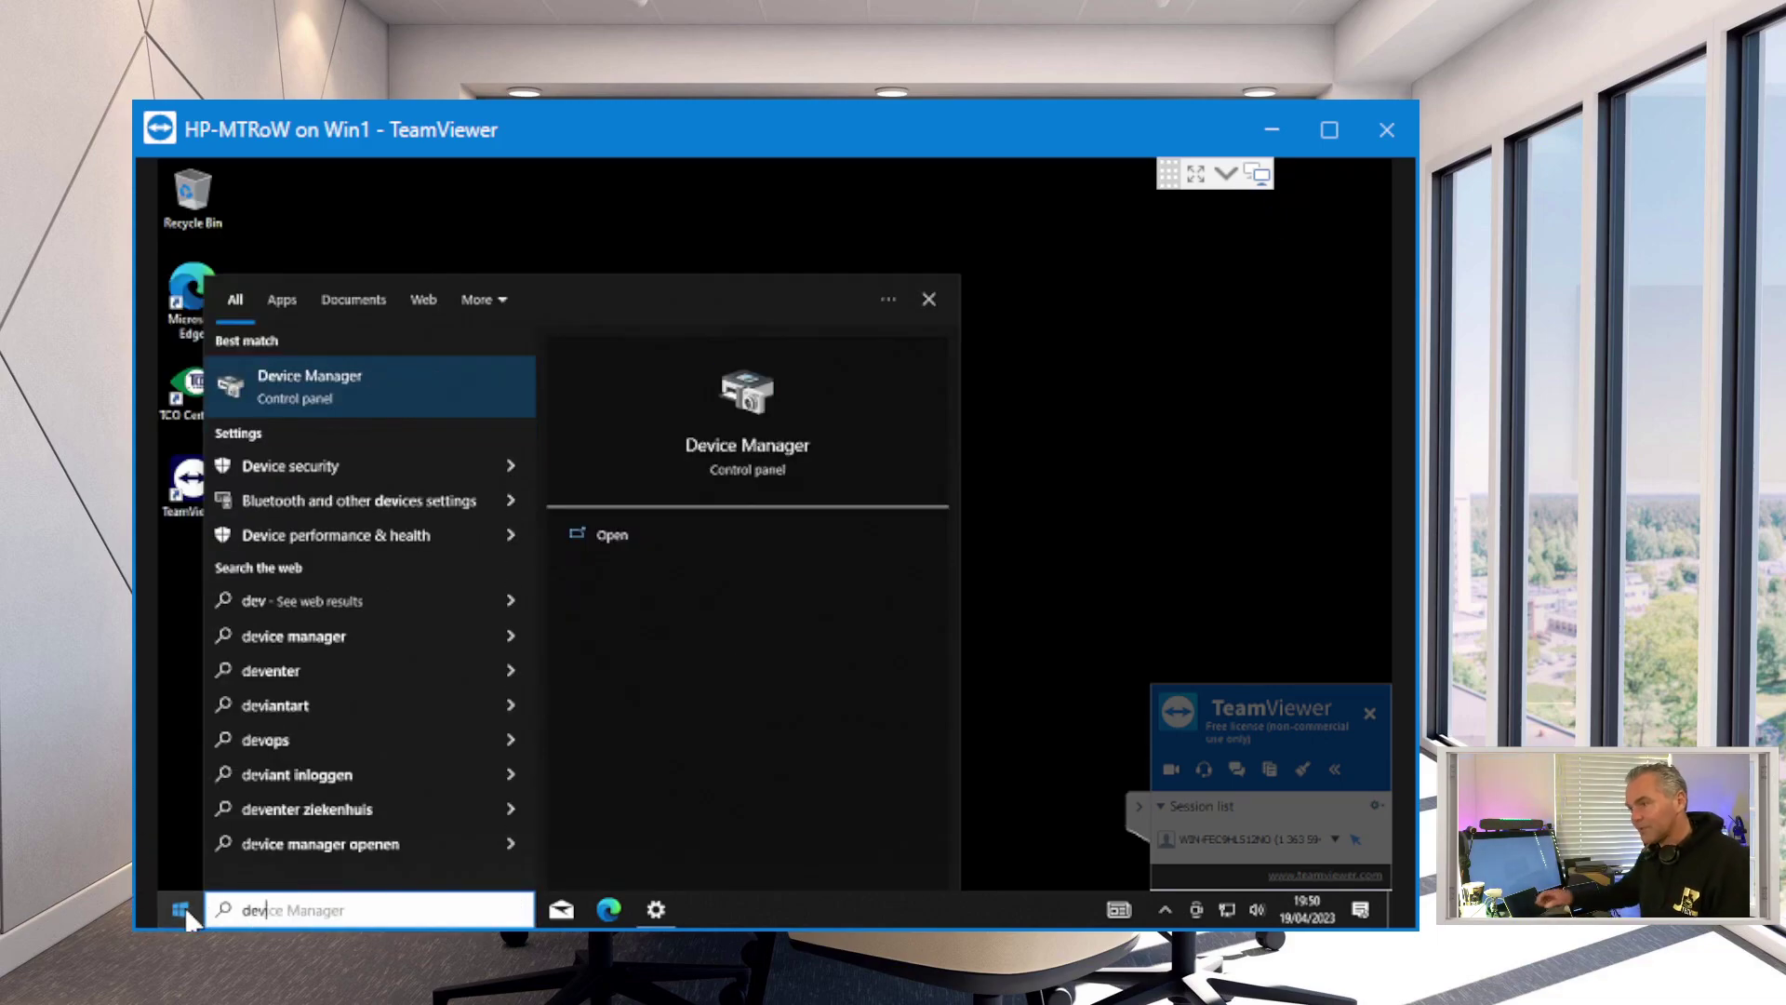
{"action": "left_click", "coordinate": [283, 387]}
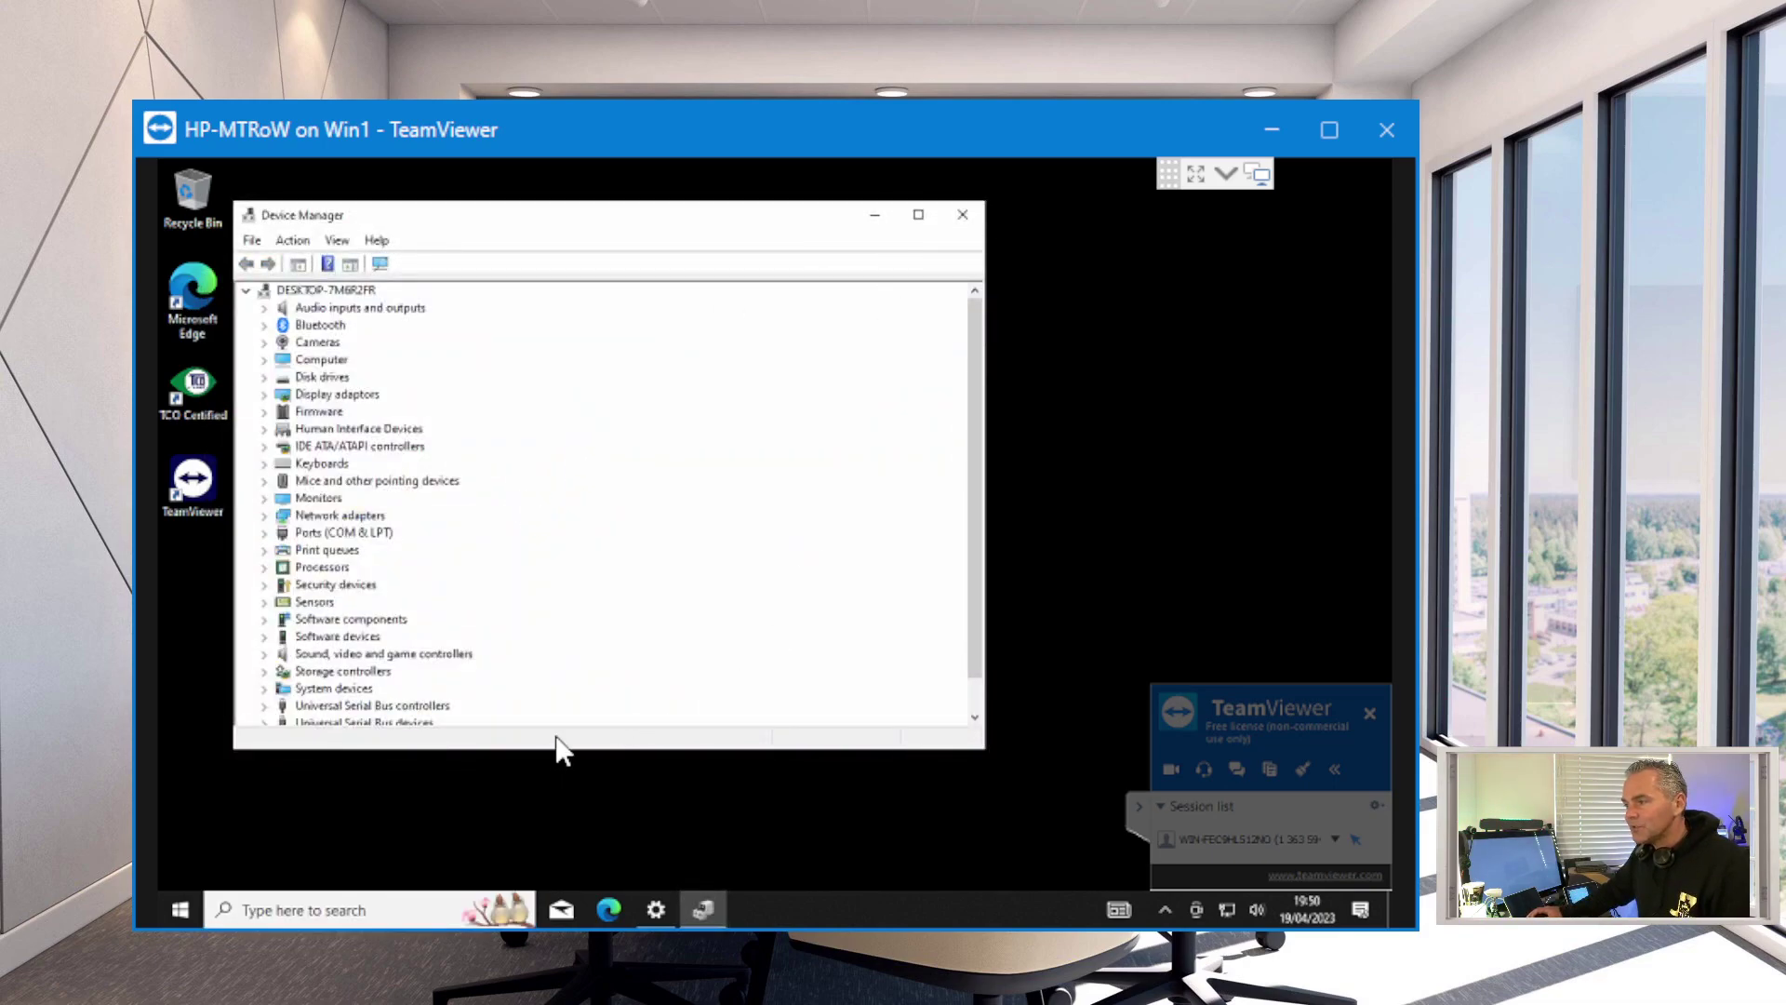
{"action": "left_click_drag", "start_coordinate": [558, 747], "coordinate": [547, 874]}
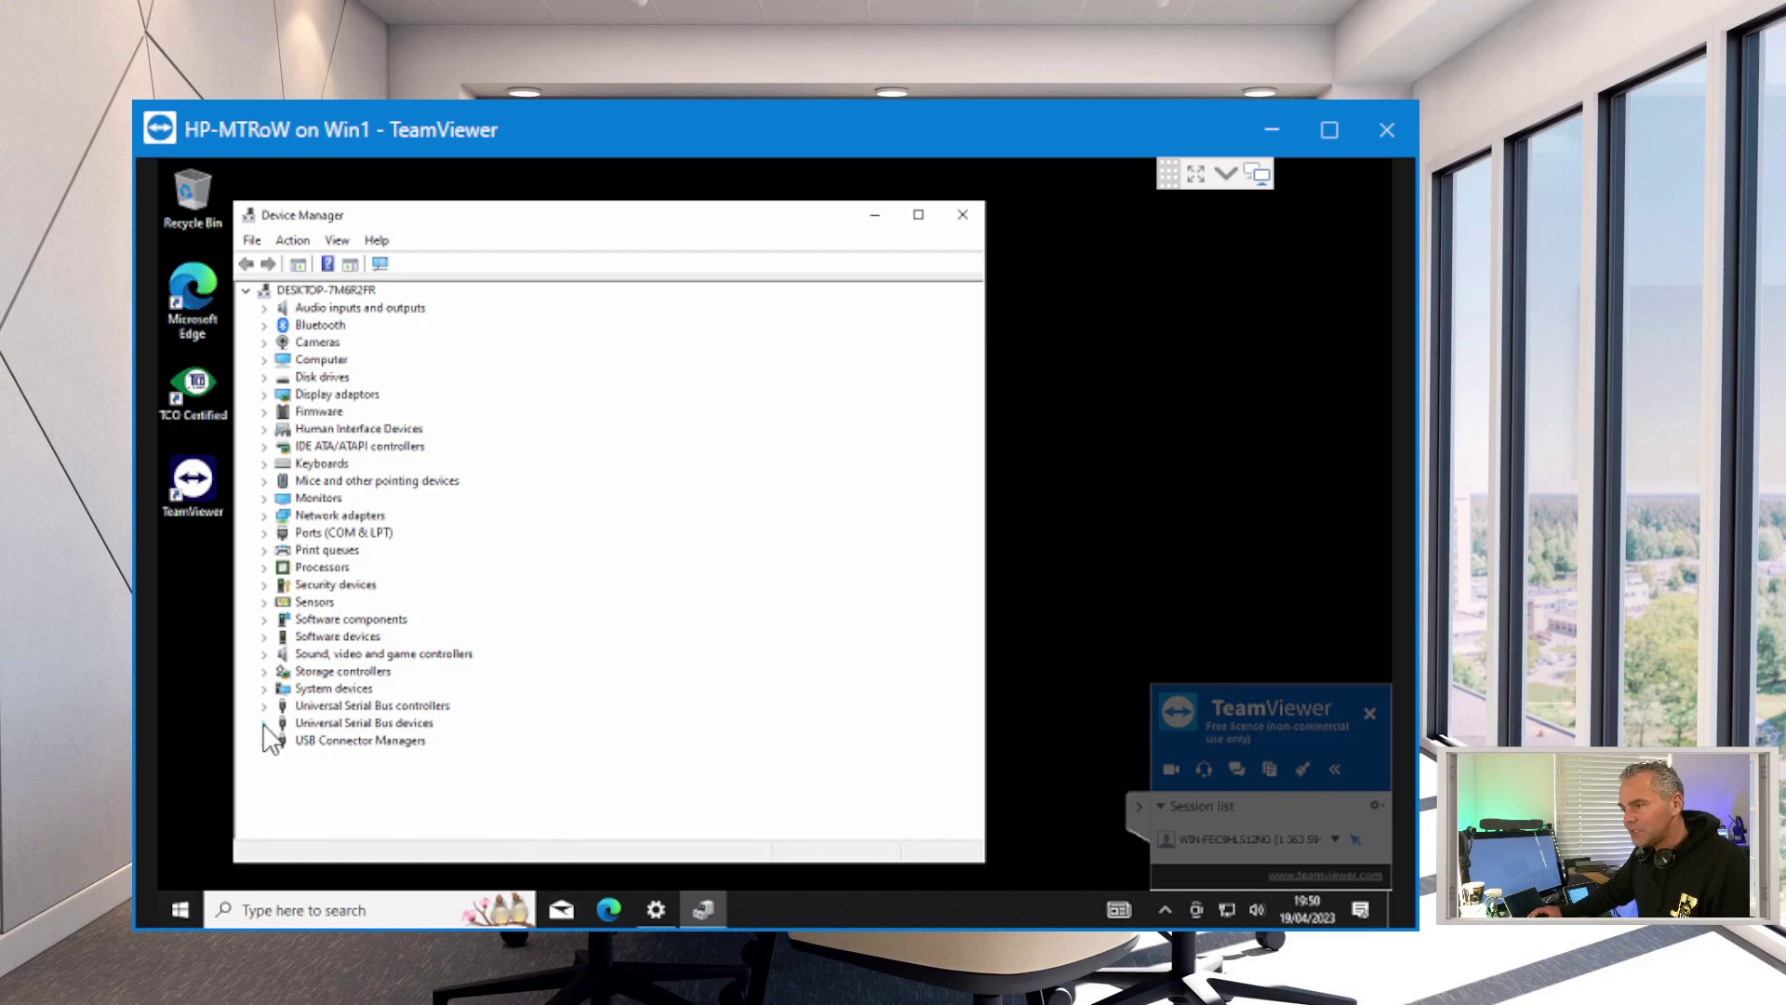
{"action": "left_click", "coordinate": [265, 723]}
{"action": "left_click", "coordinate": [372, 741]}
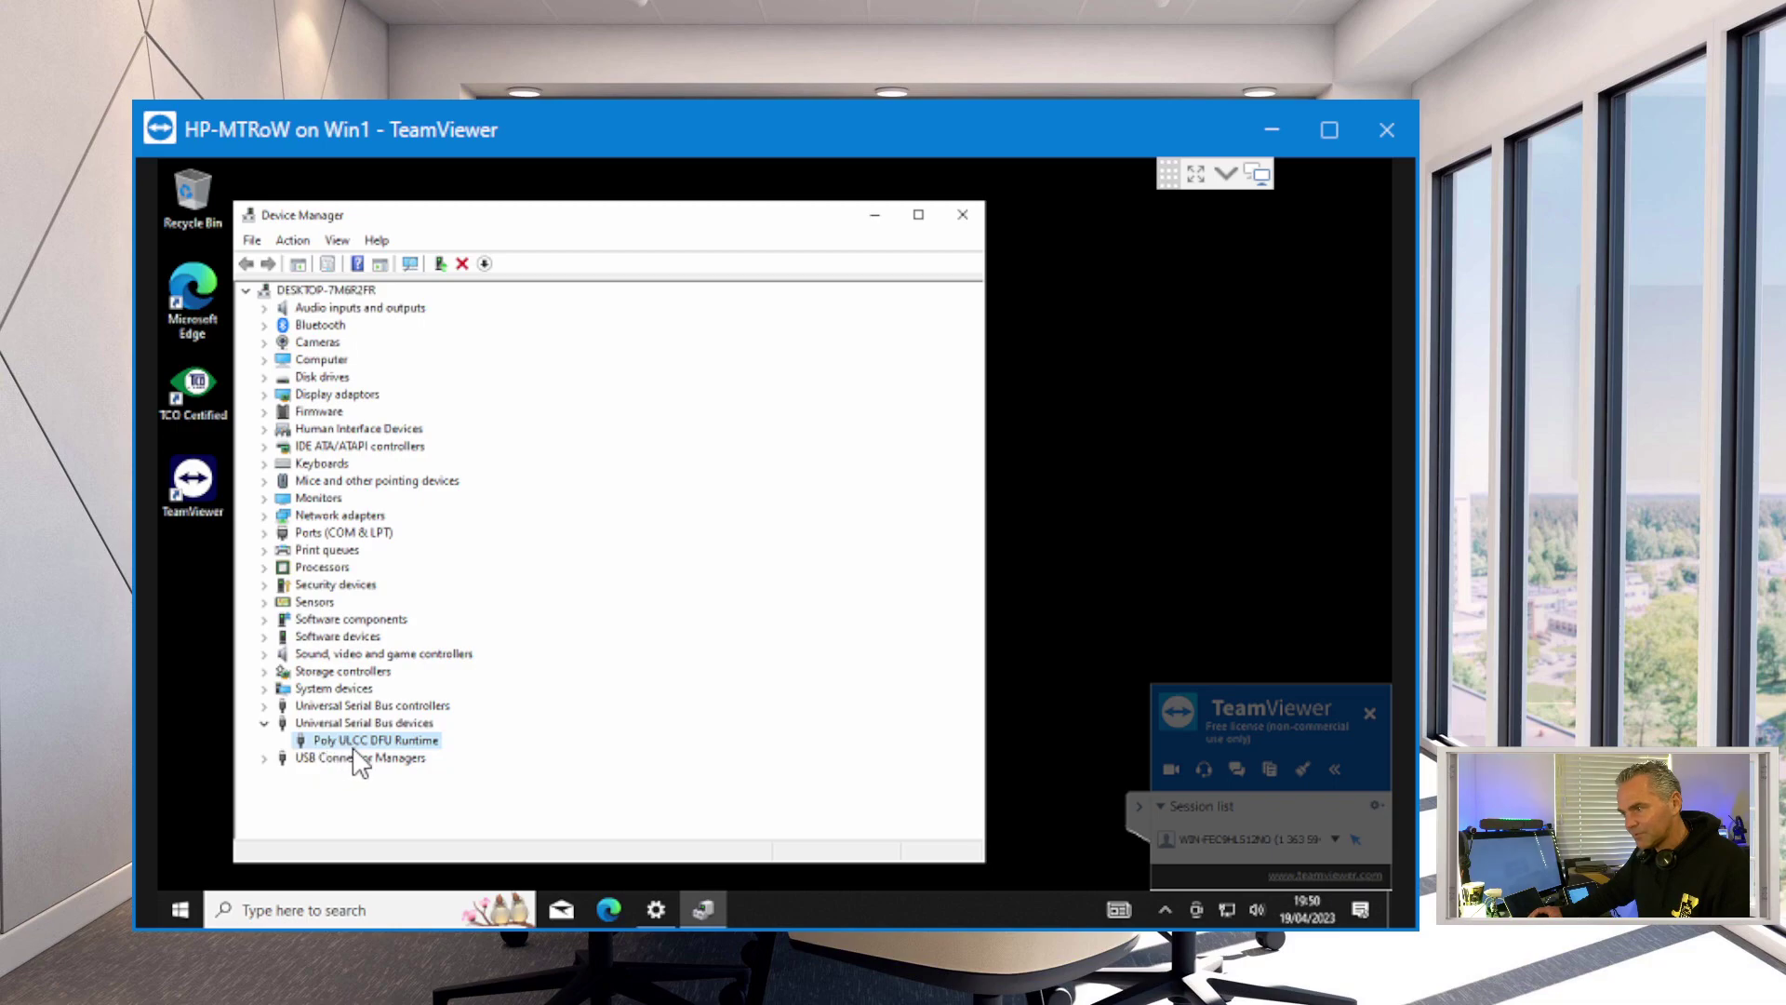
Confirm the Poly ULCC DFU Runtime driver is version 23.4.1.328, then close Device Manager and the properties.
{"action": "right_click", "coordinate": [382, 744]}
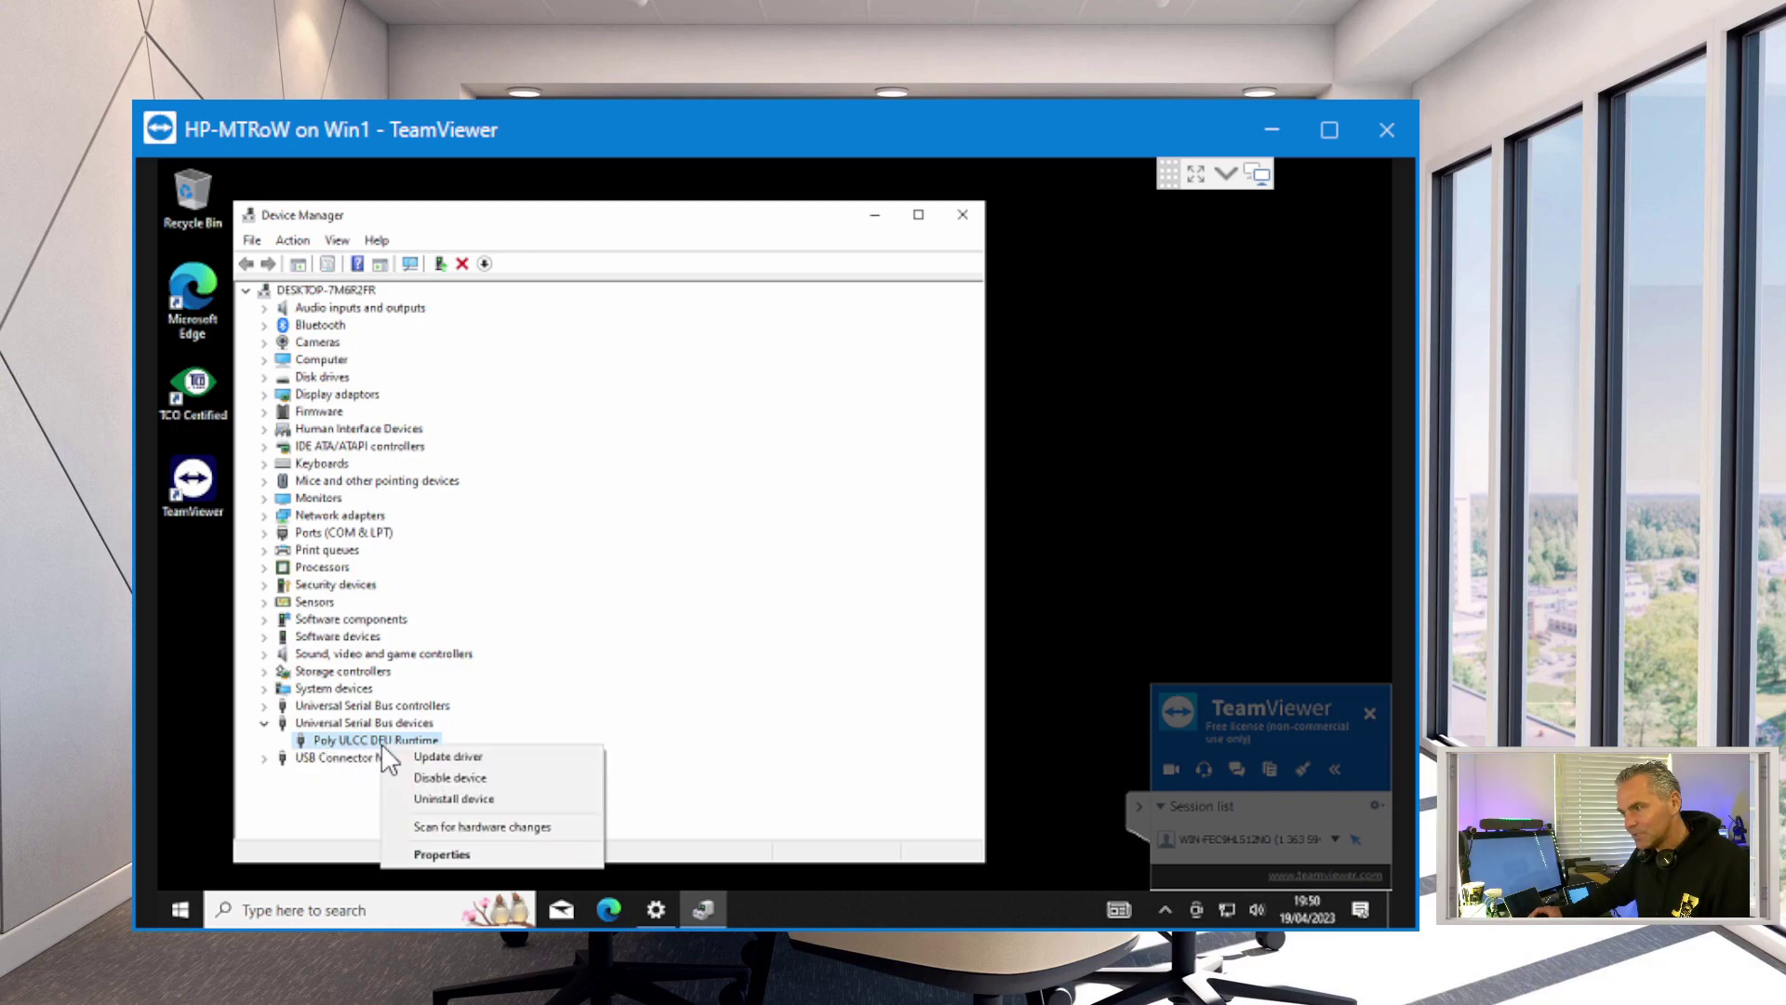
{"action": "left_click", "coordinate": [443, 854]}
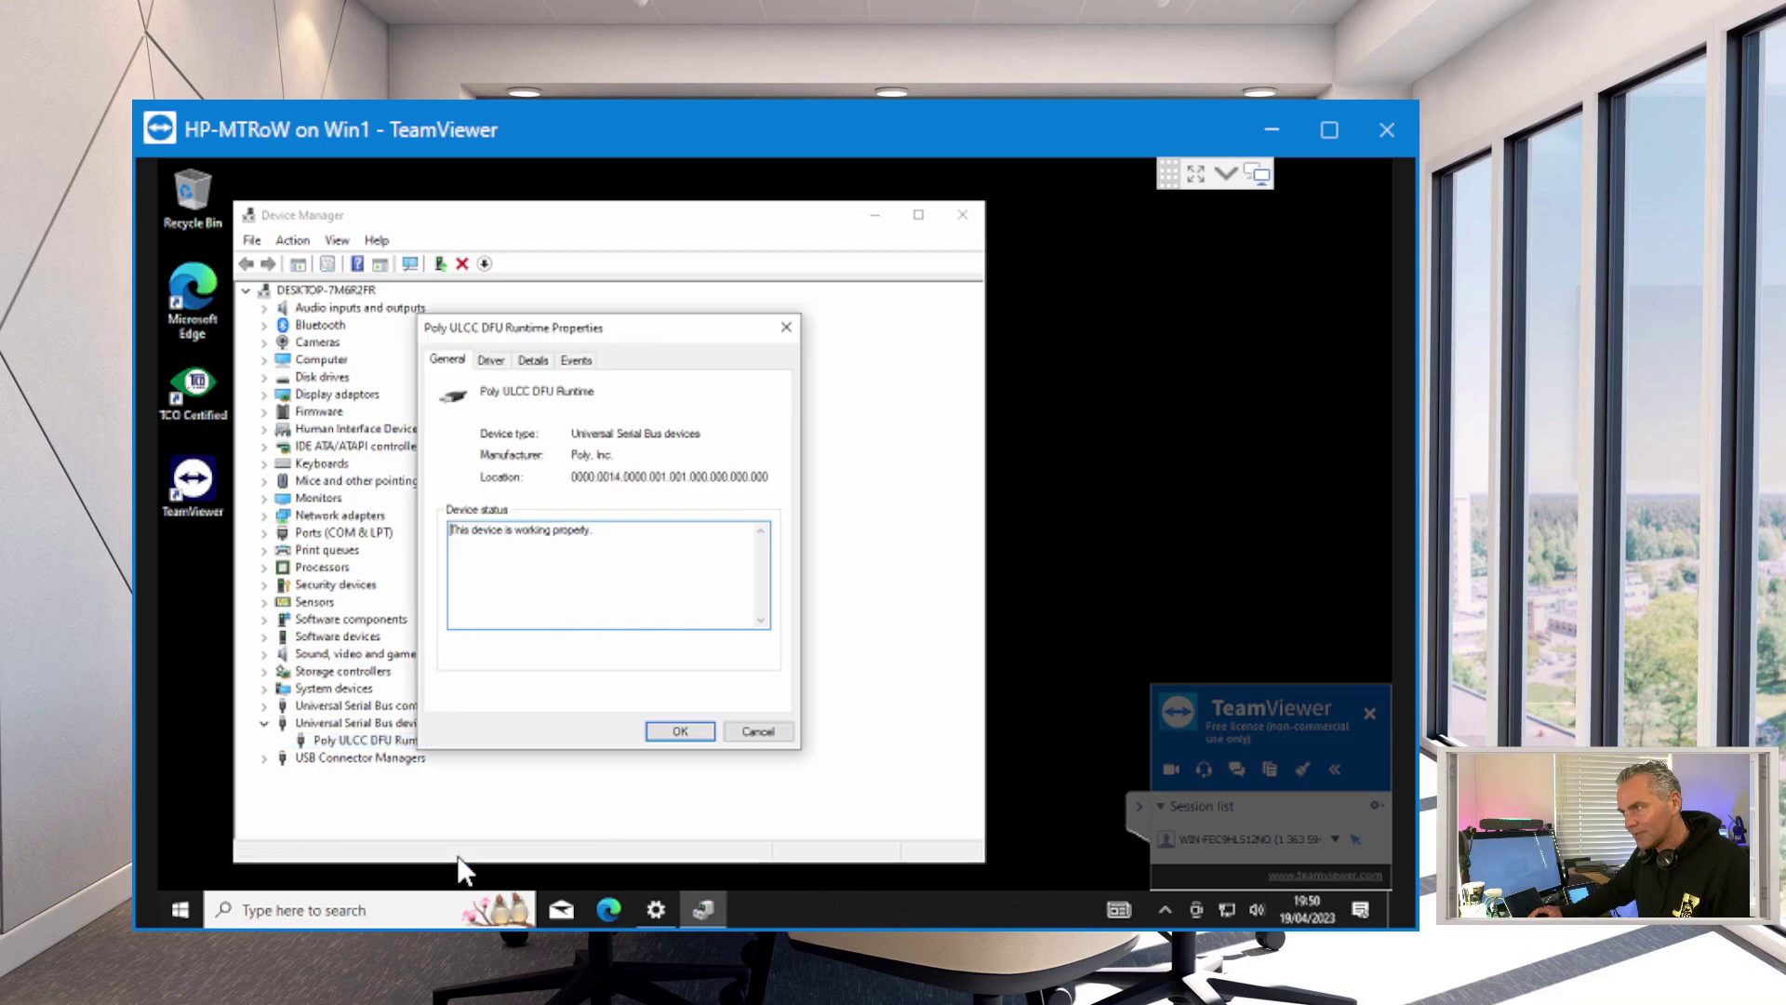
{"action": "left_click", "coordinate": [485, 363]}
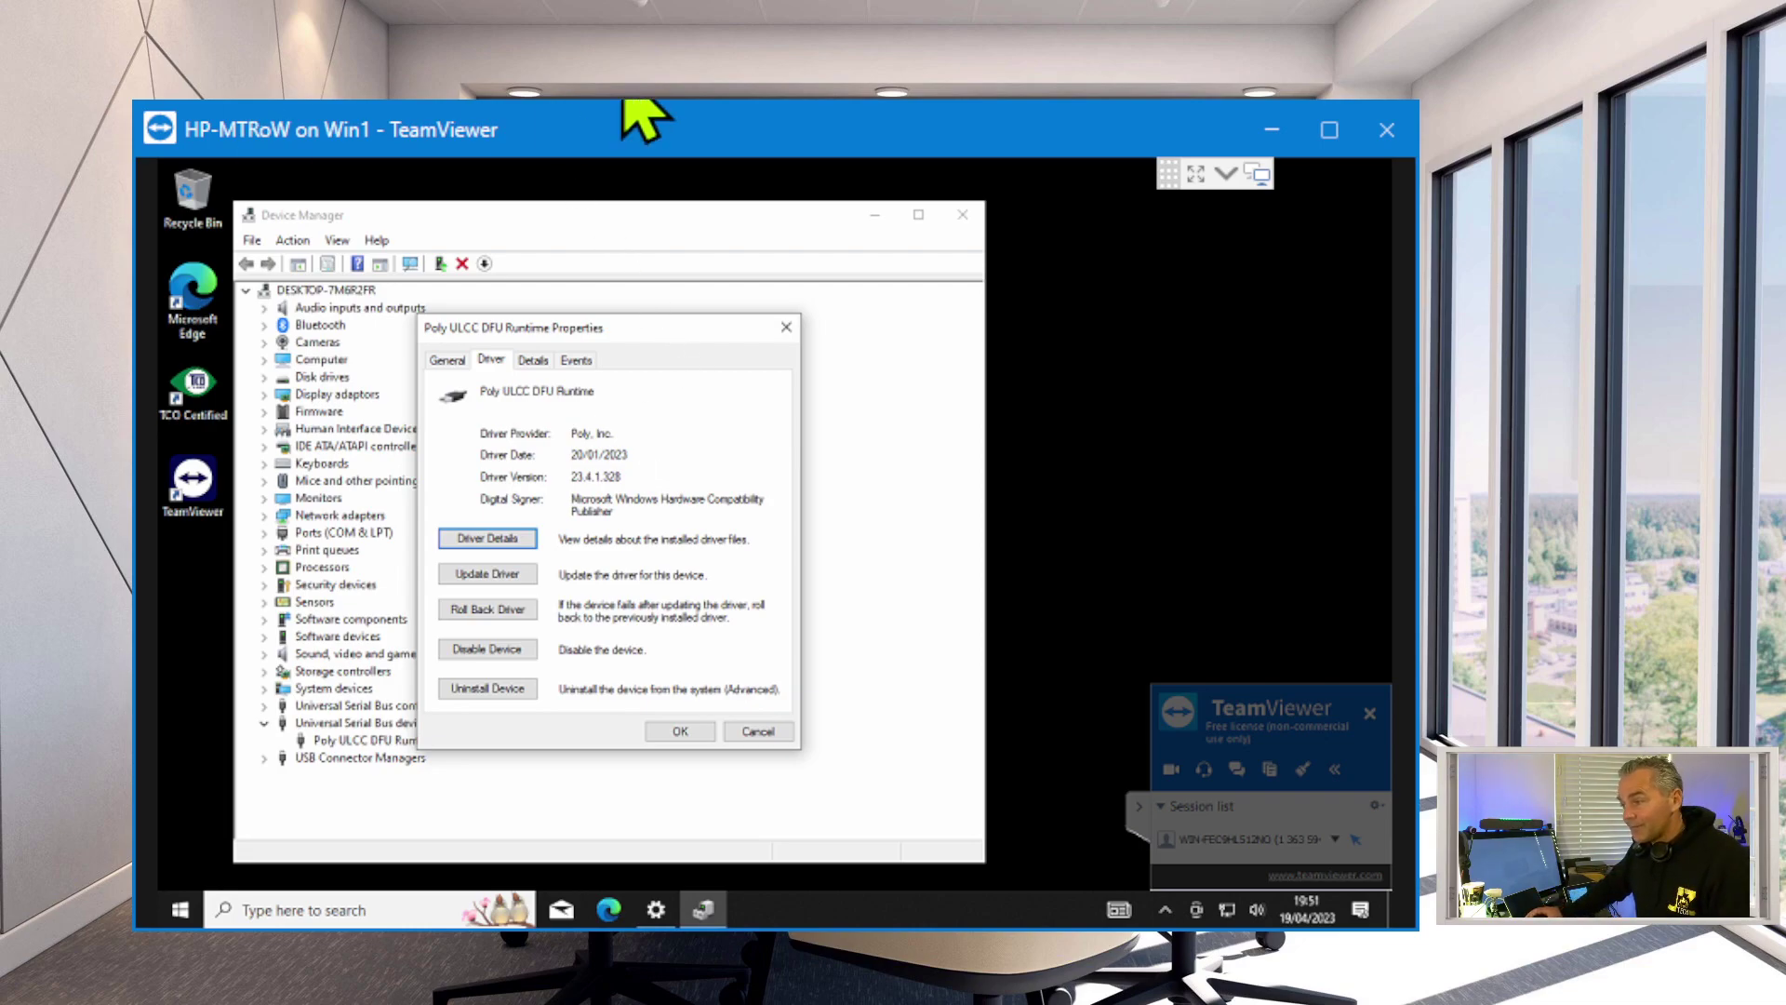
{"action": "left_click", "coordinate": [877, 224]}
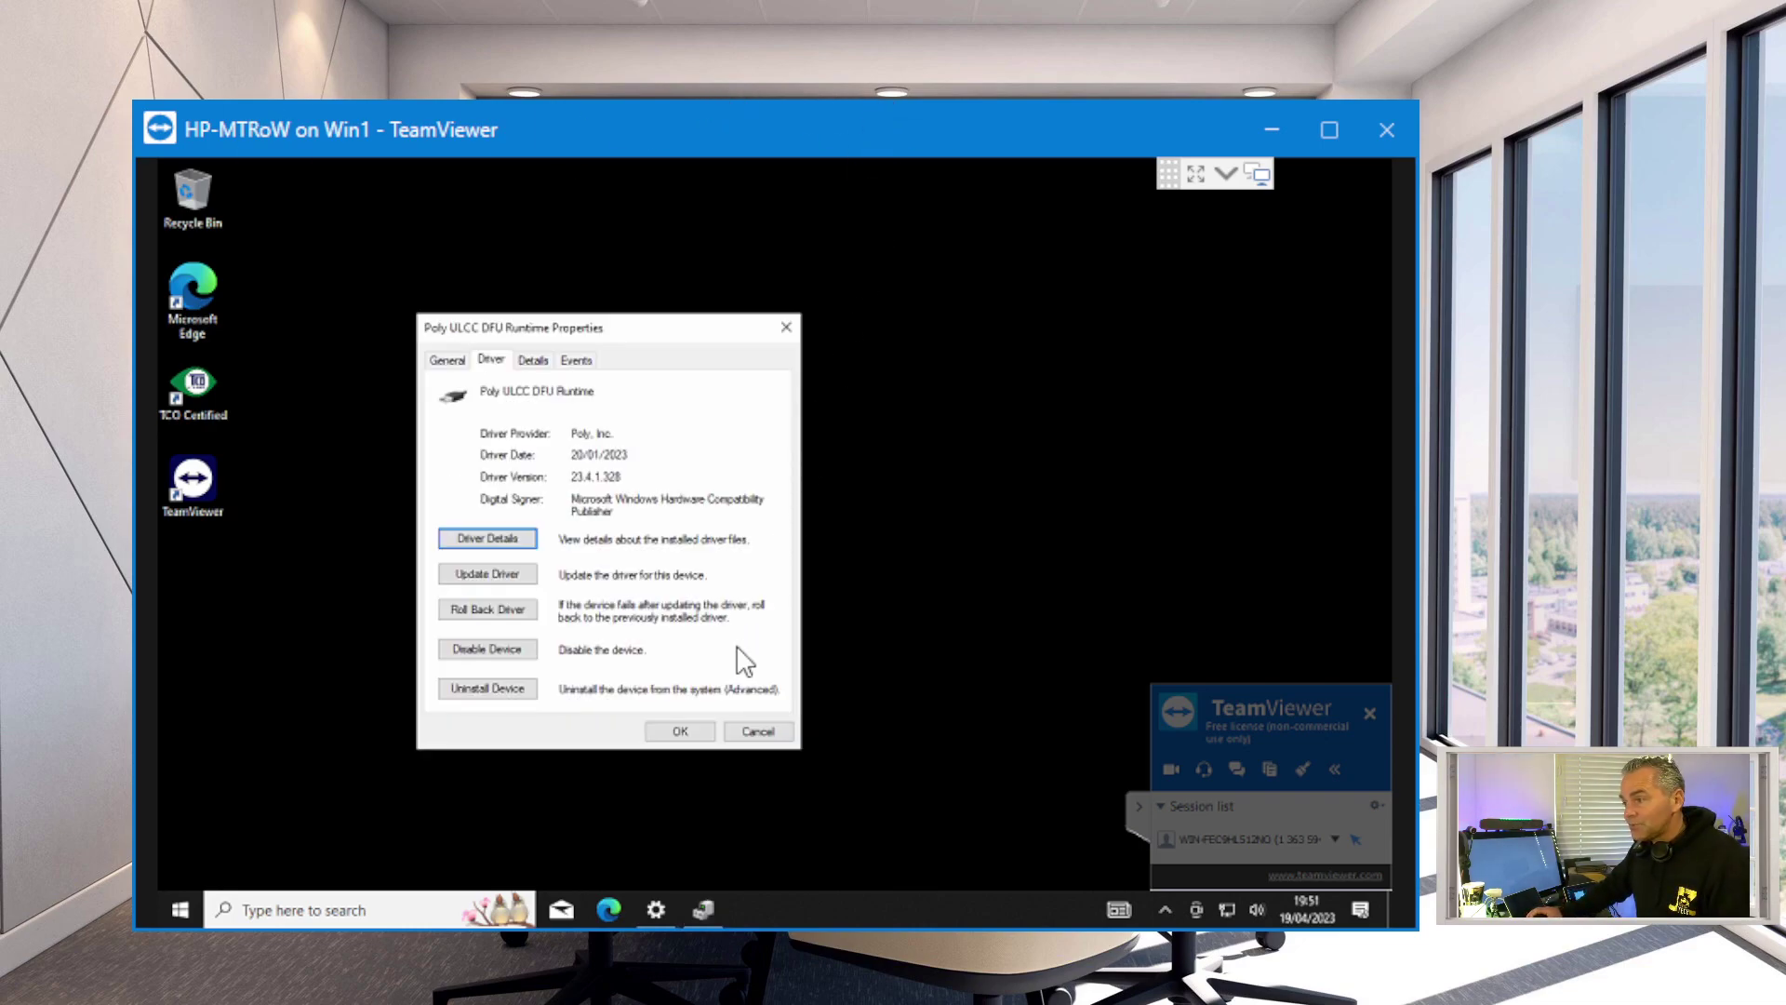
{"action": "left_click", "coordinate": [750, 734]}
Browse to C:\install through Documents and select the poly-camera-controls installer.
{"action": "left_click", "coordinate": [179, 909]}
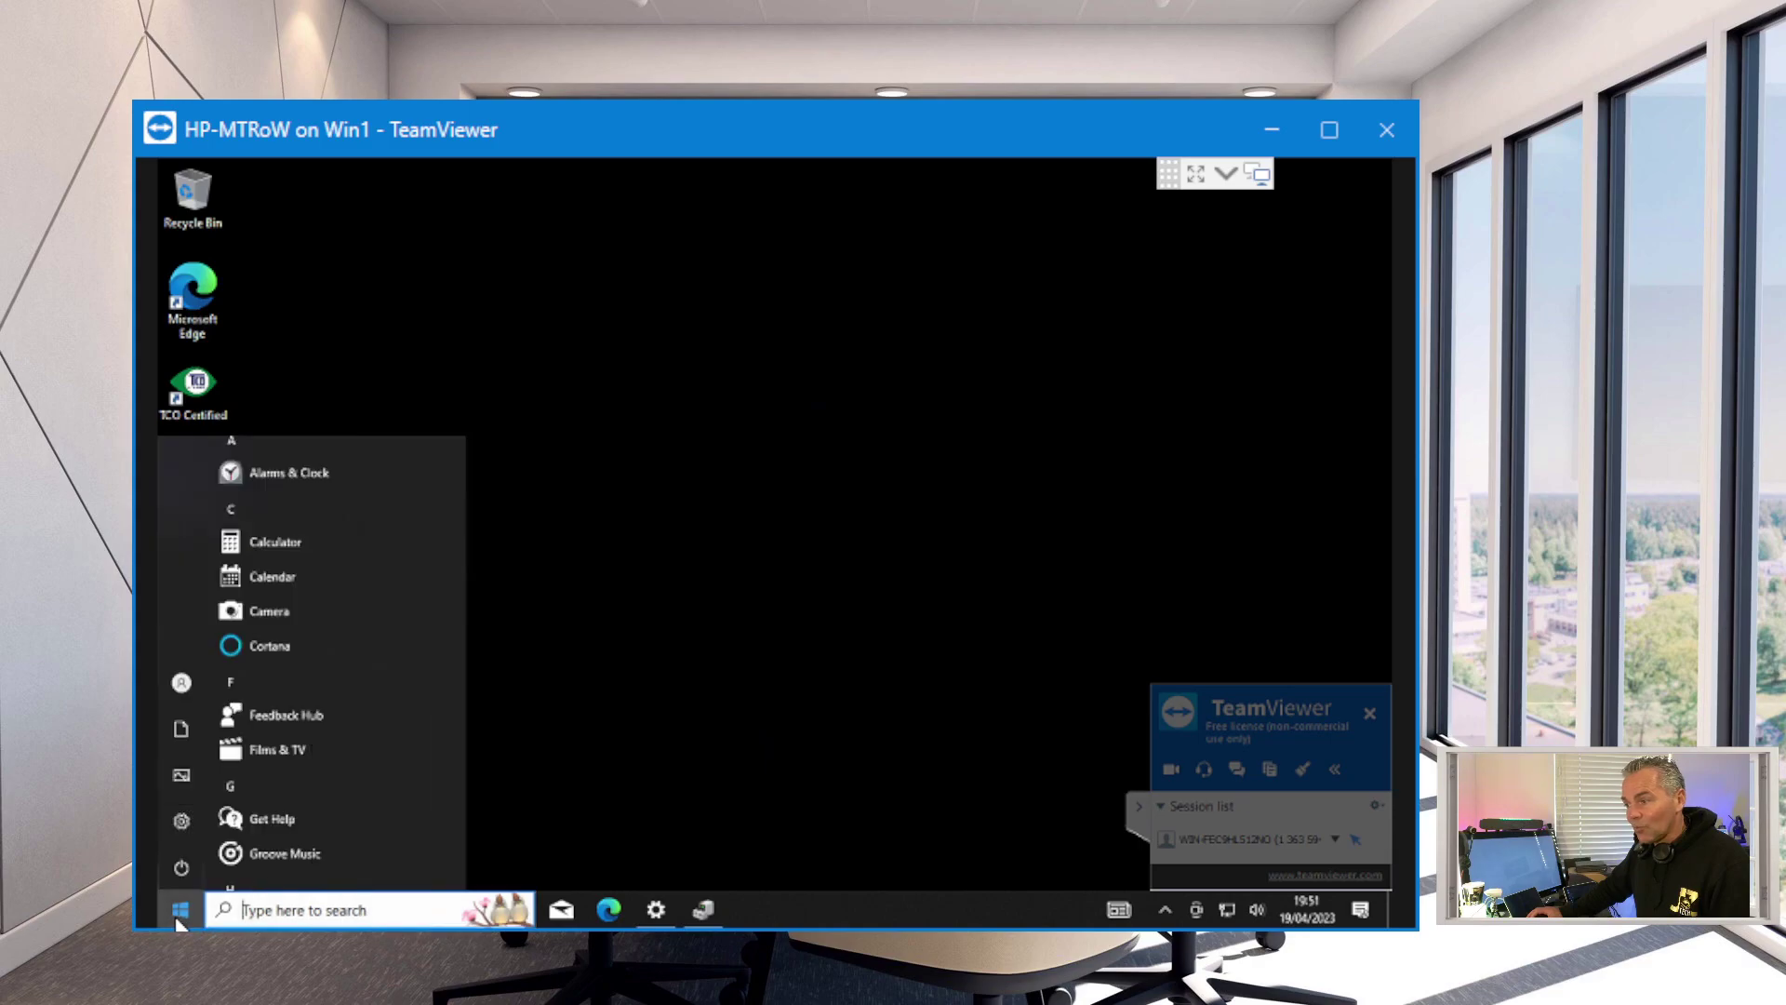
{"action": "mouse_move", "coordinate": [181, 739]}
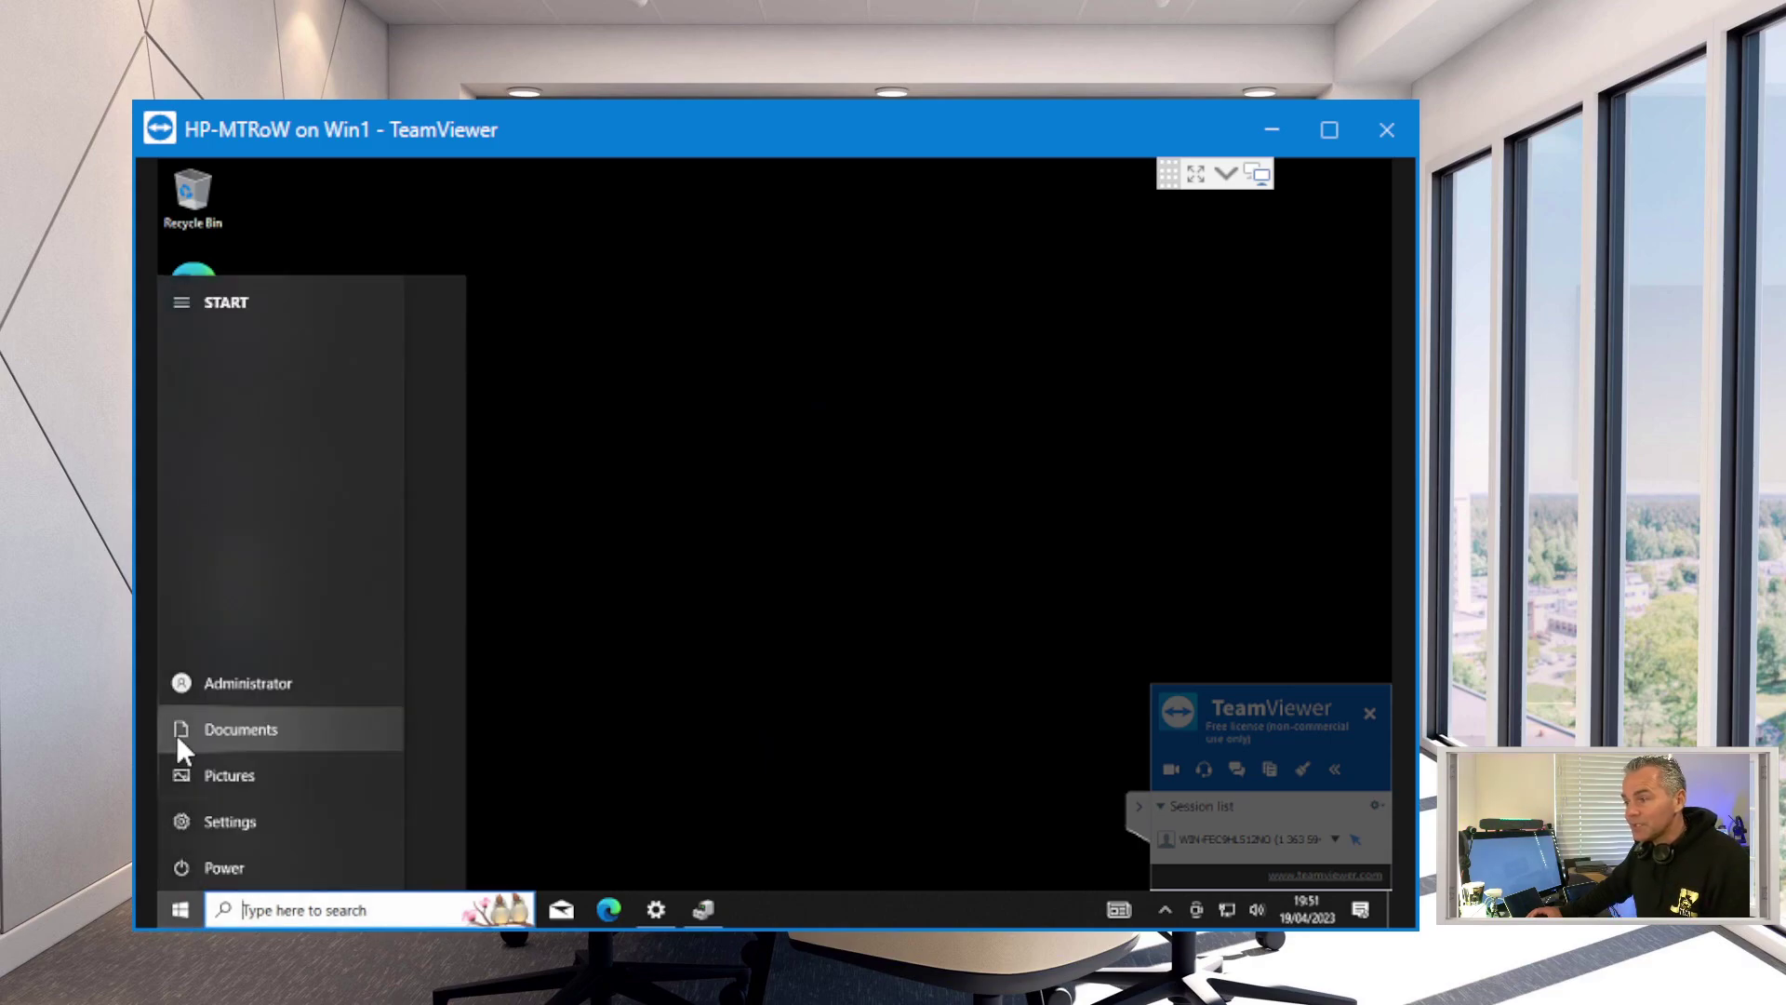
{"action": "left_click", "coordinate": [180, 733]}
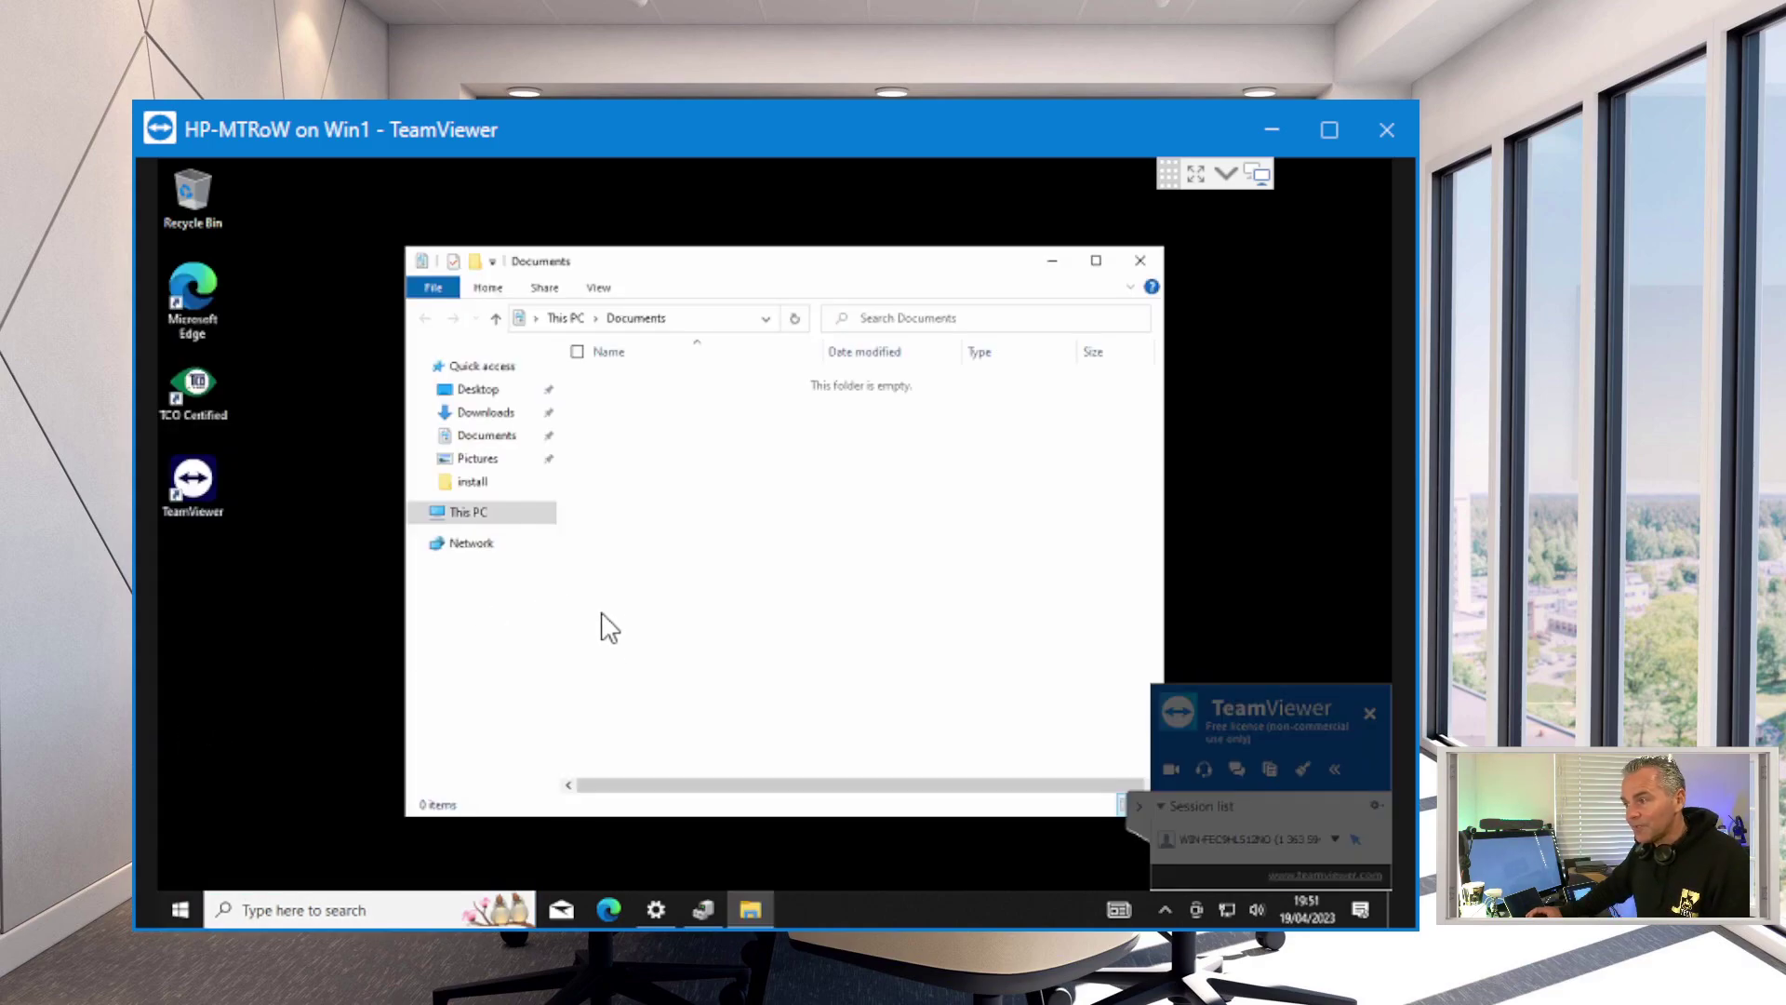
{"action": "left_click", "coordinate": [484, 482]}
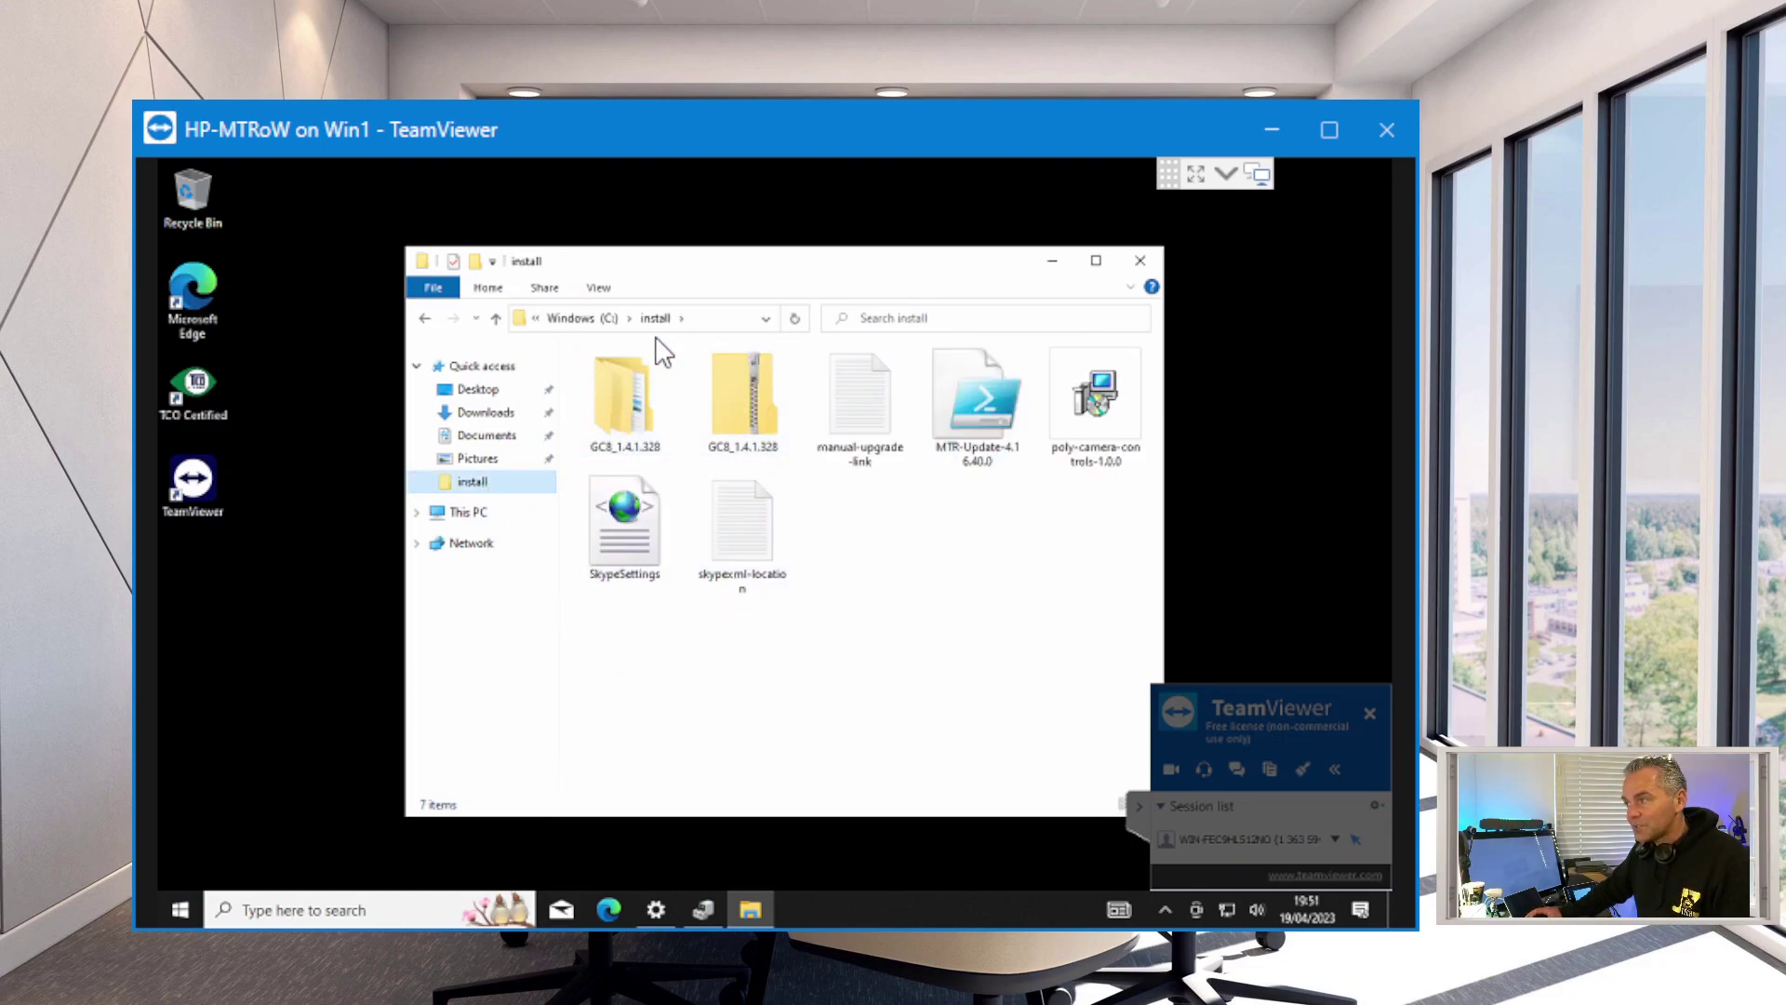
{"action": "left_click", "coordinate": [630, 448]}
{"action": "left_click", "coordinate": [785, 422]}
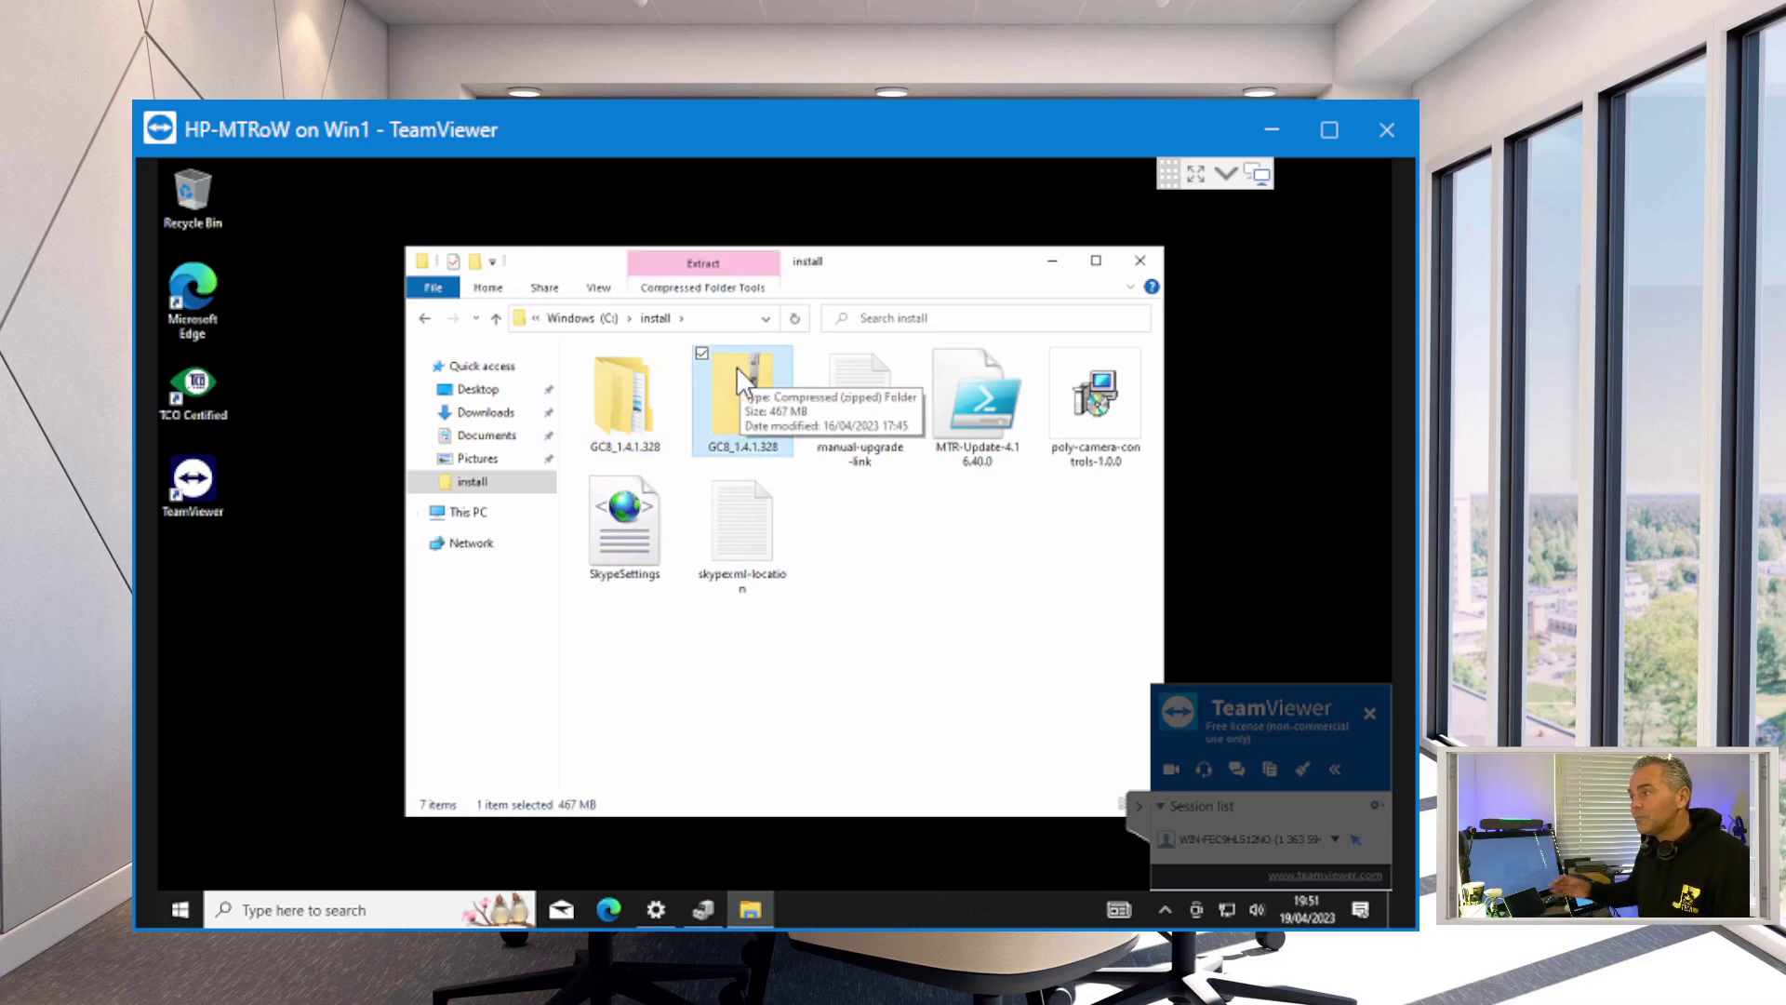
{"action": "left_click", "coordinate": [840, 649]}
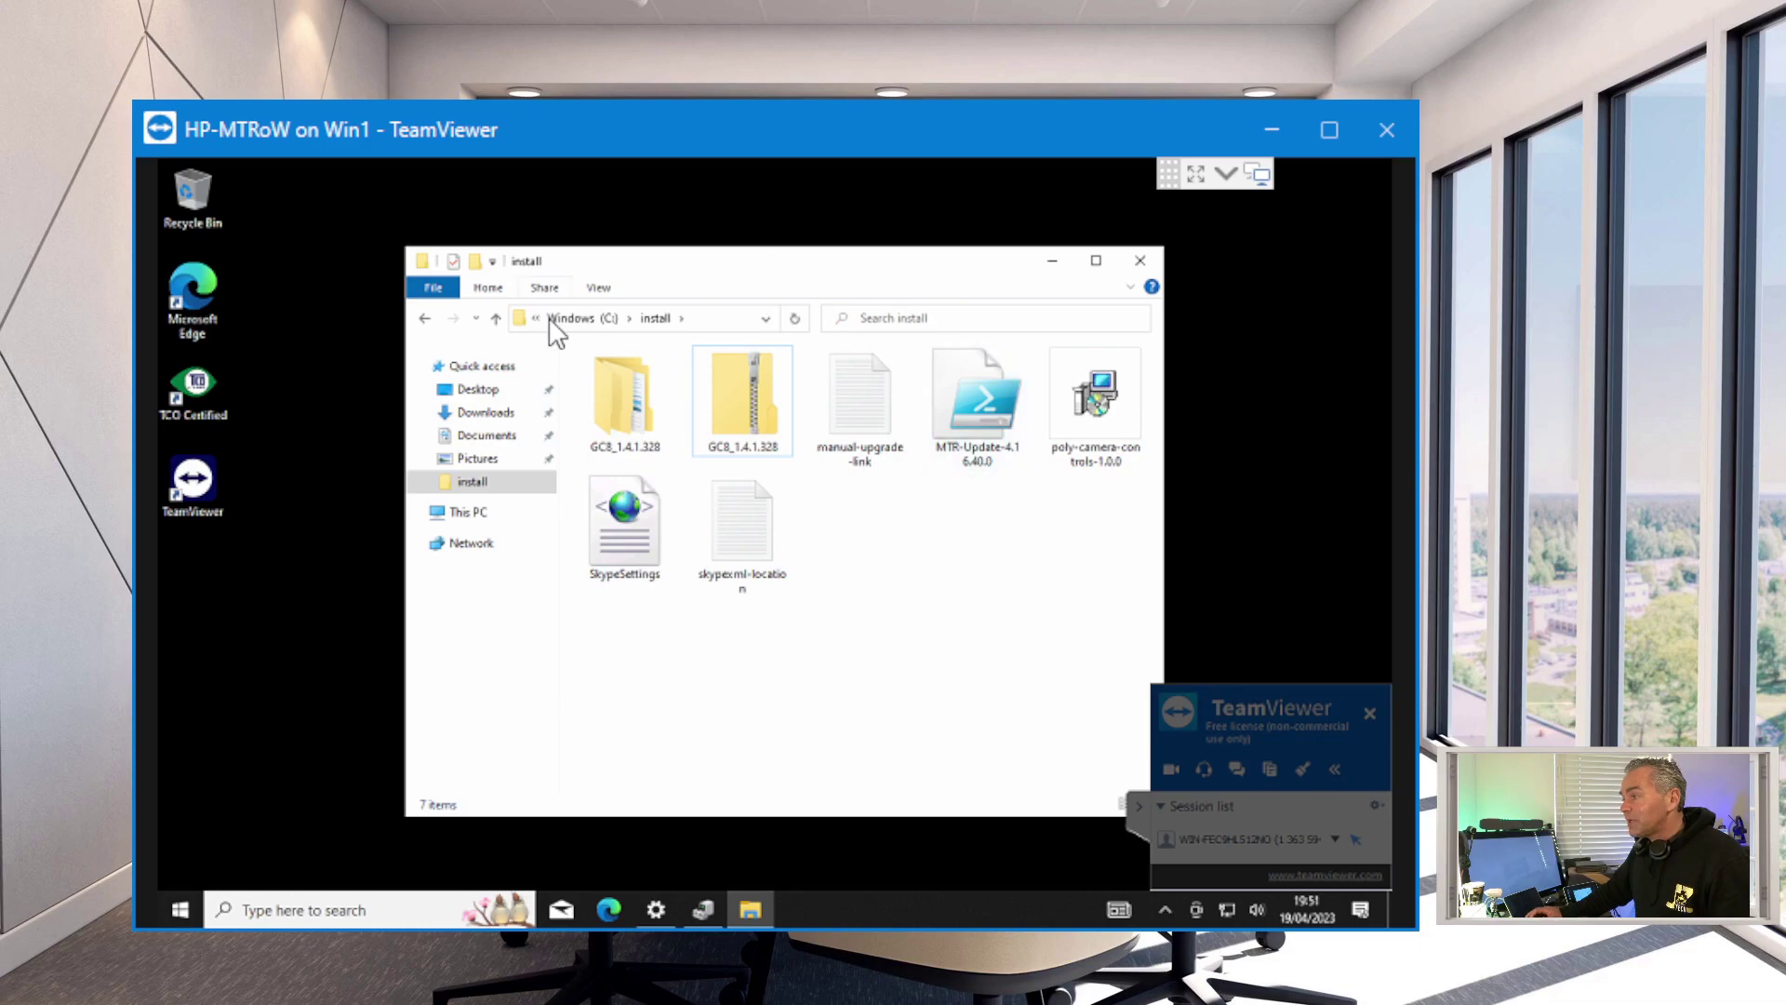
{"action": "left_click", "coordinate": [1125, 375]}
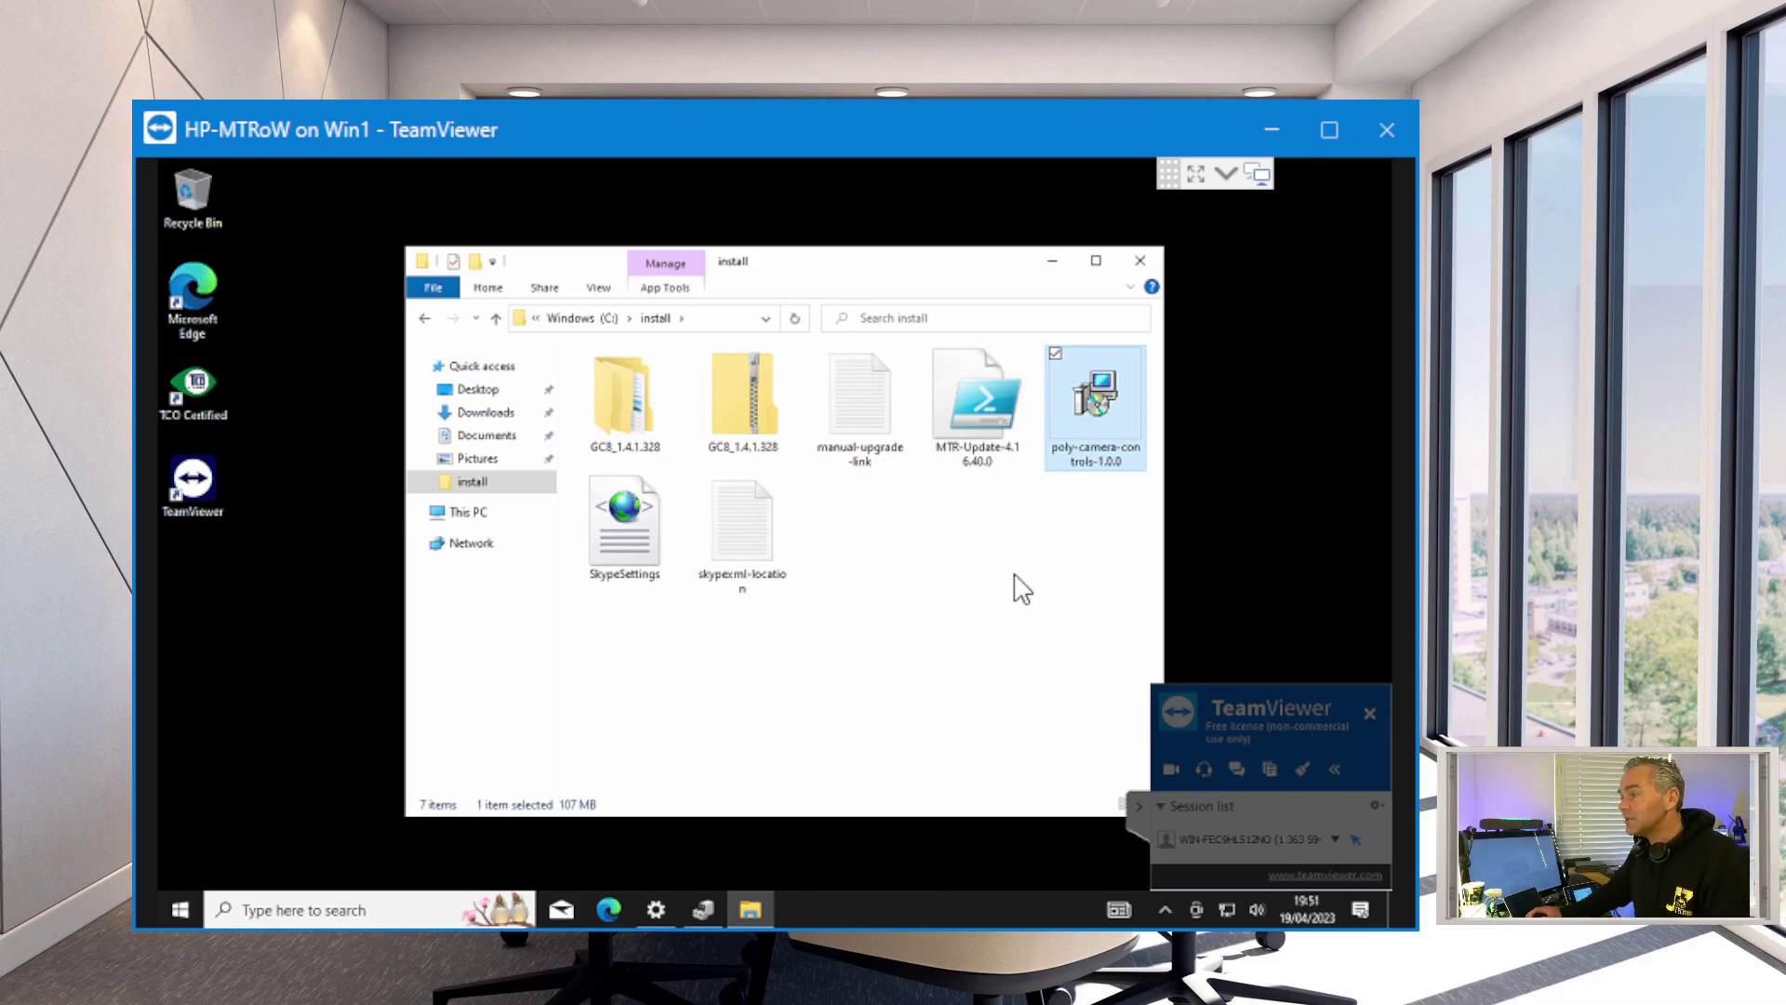
Install poly-camera-controls-1.0.0.msi, launch Poly Camera Controls, check its Settings and Cameras views, then exit.
{"action": "double_click", "coordinate": [1086, 400]}
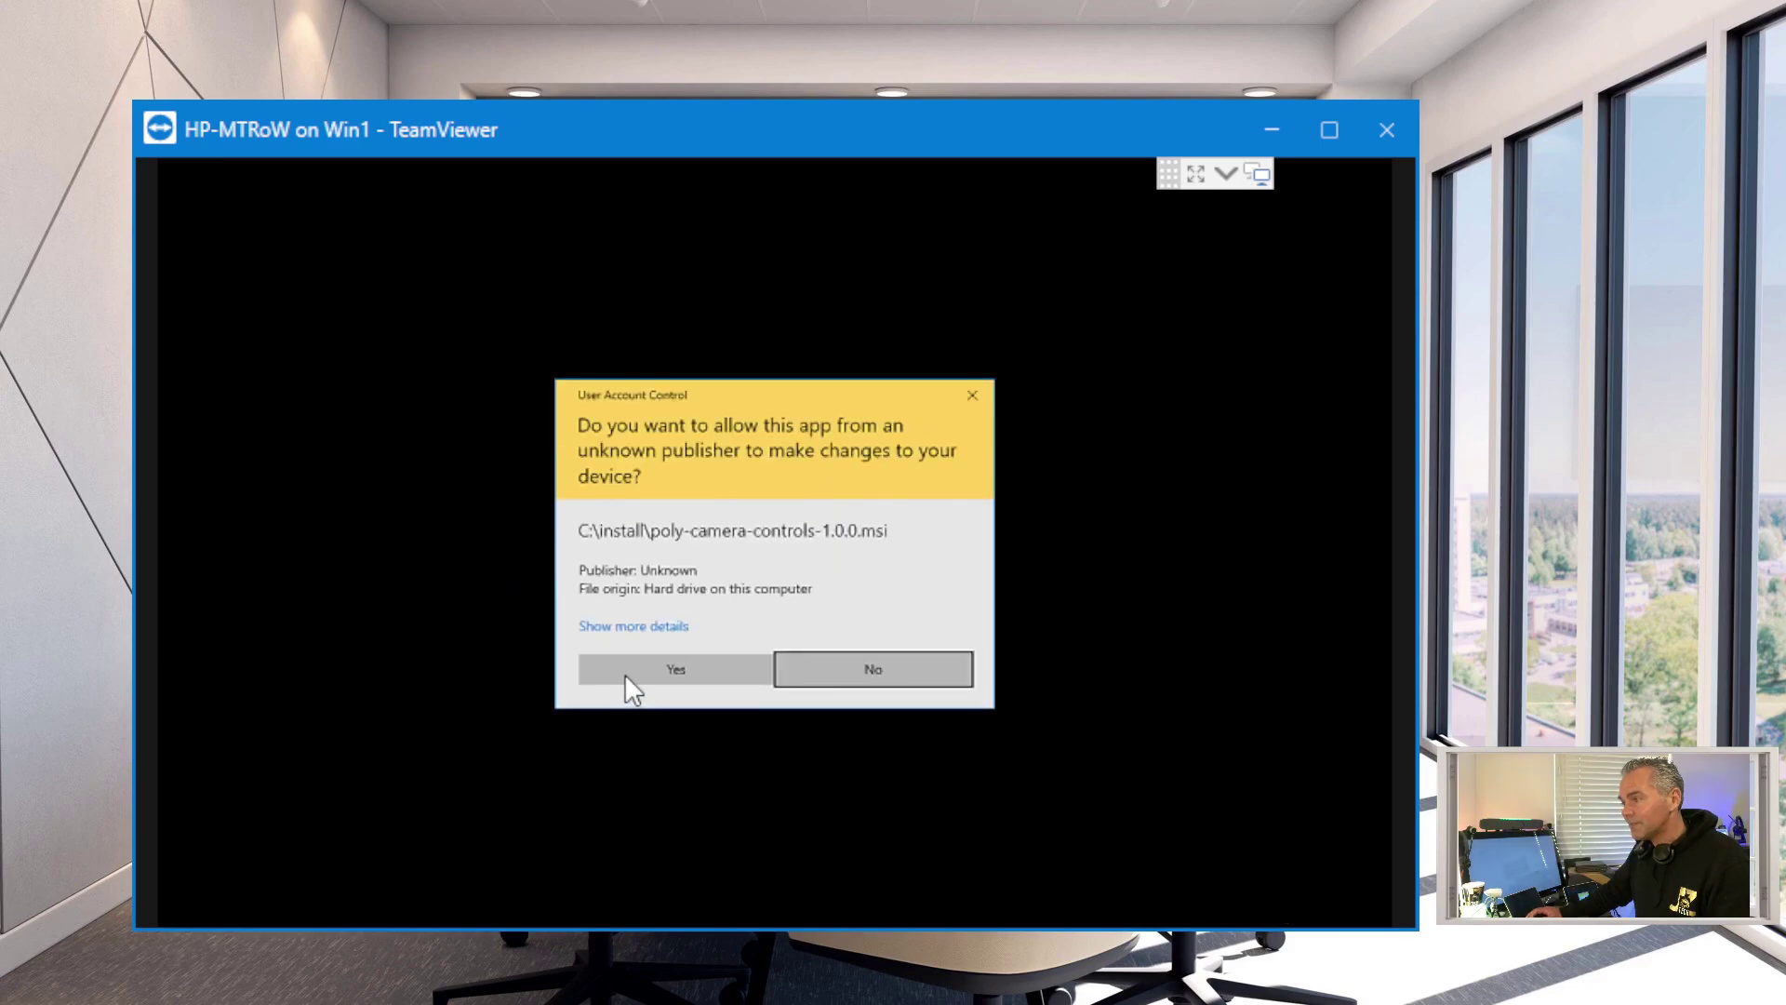
{"action": "left_click", "coordinate": [625, 675]}
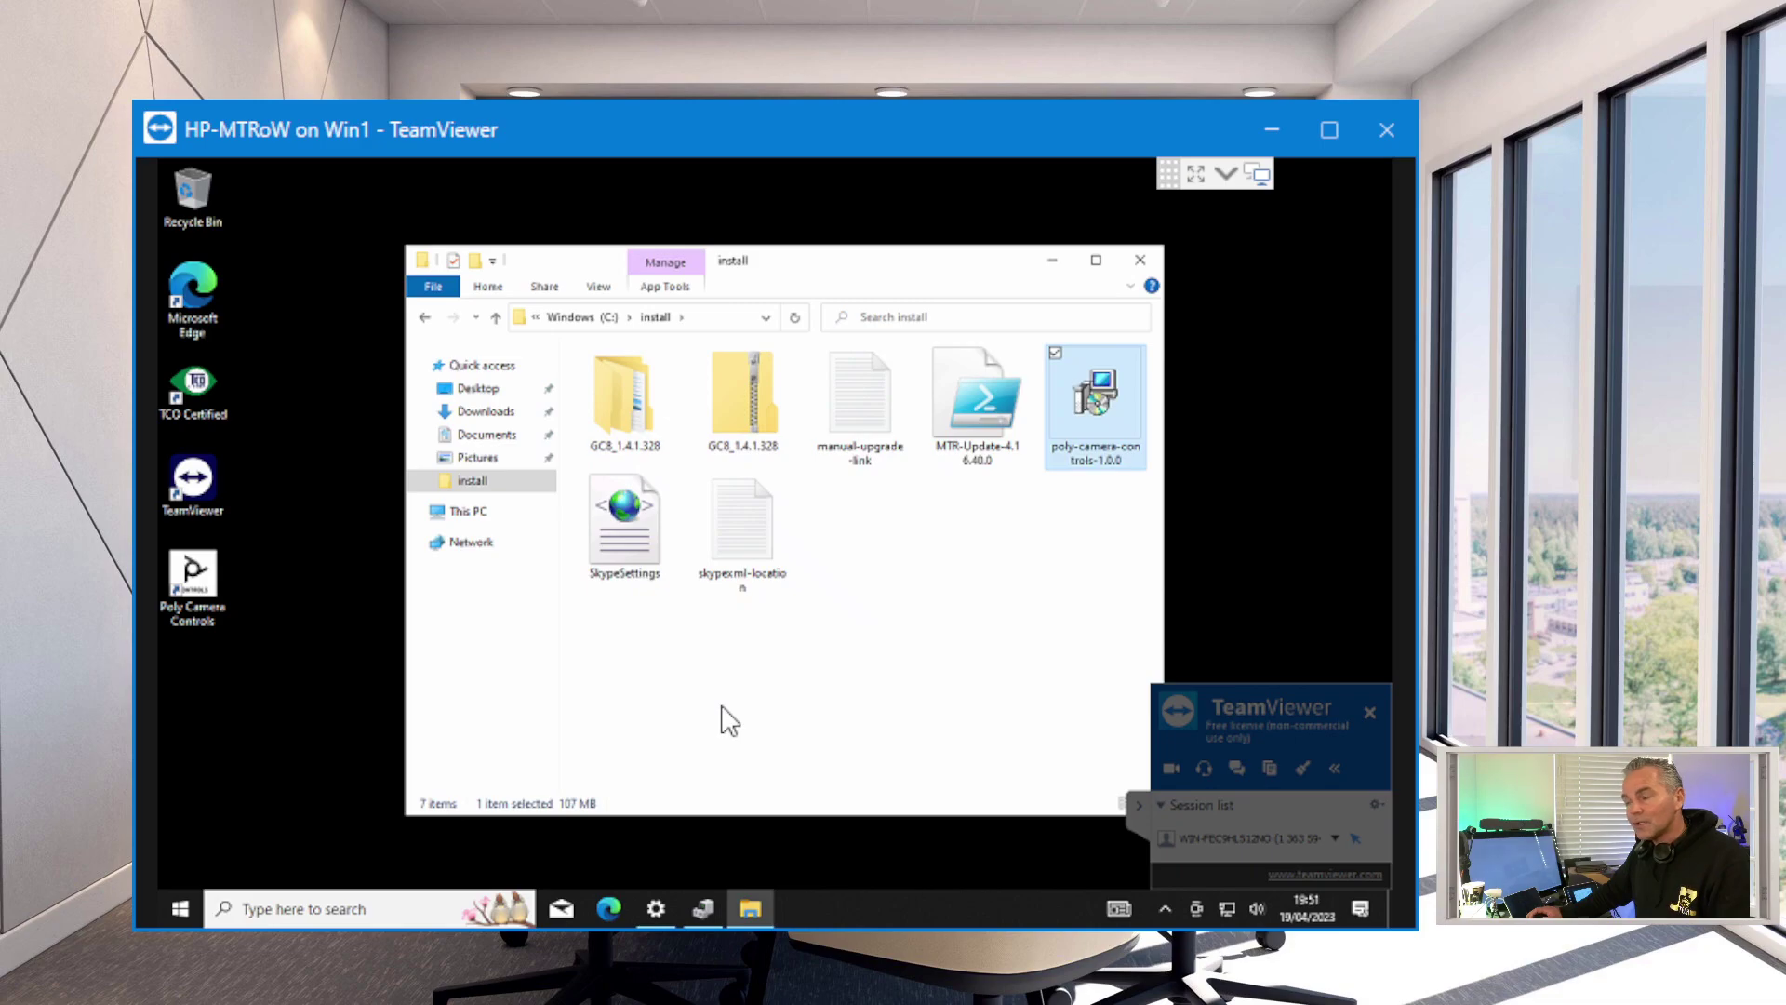
{"action": "left_click", "coordinate": [203, 601]}
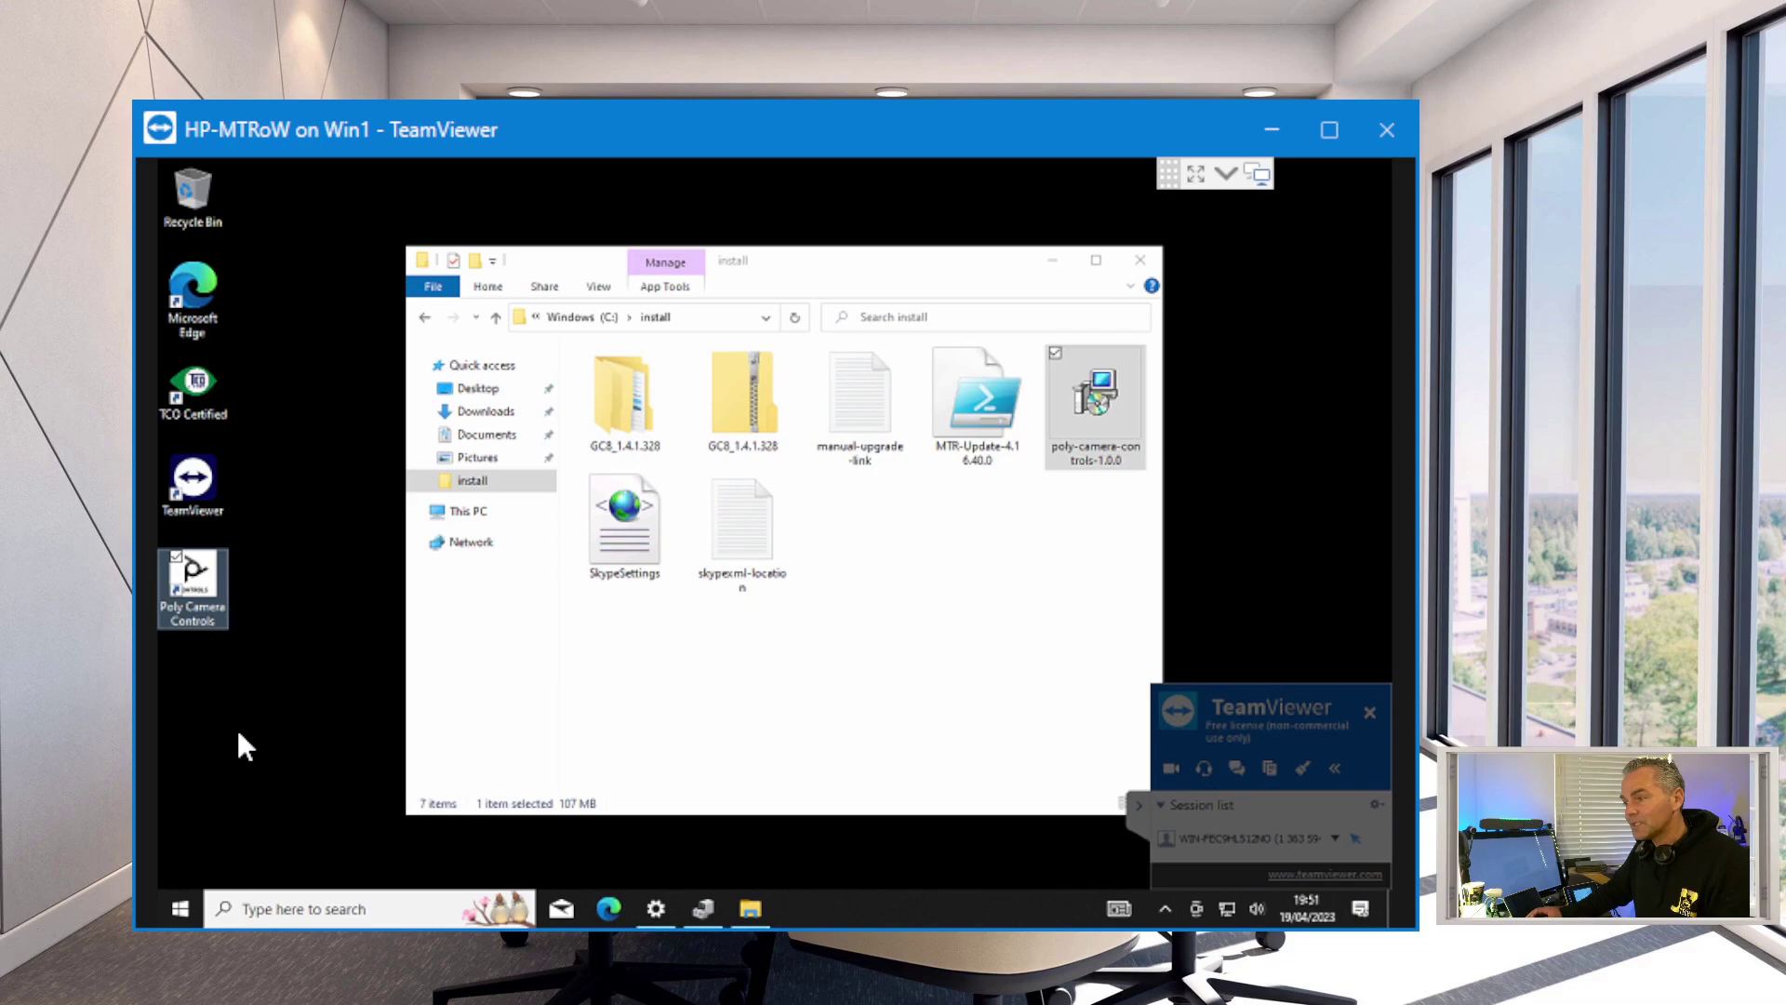
{"action": "double_click", "coordinate": [219, 591]}
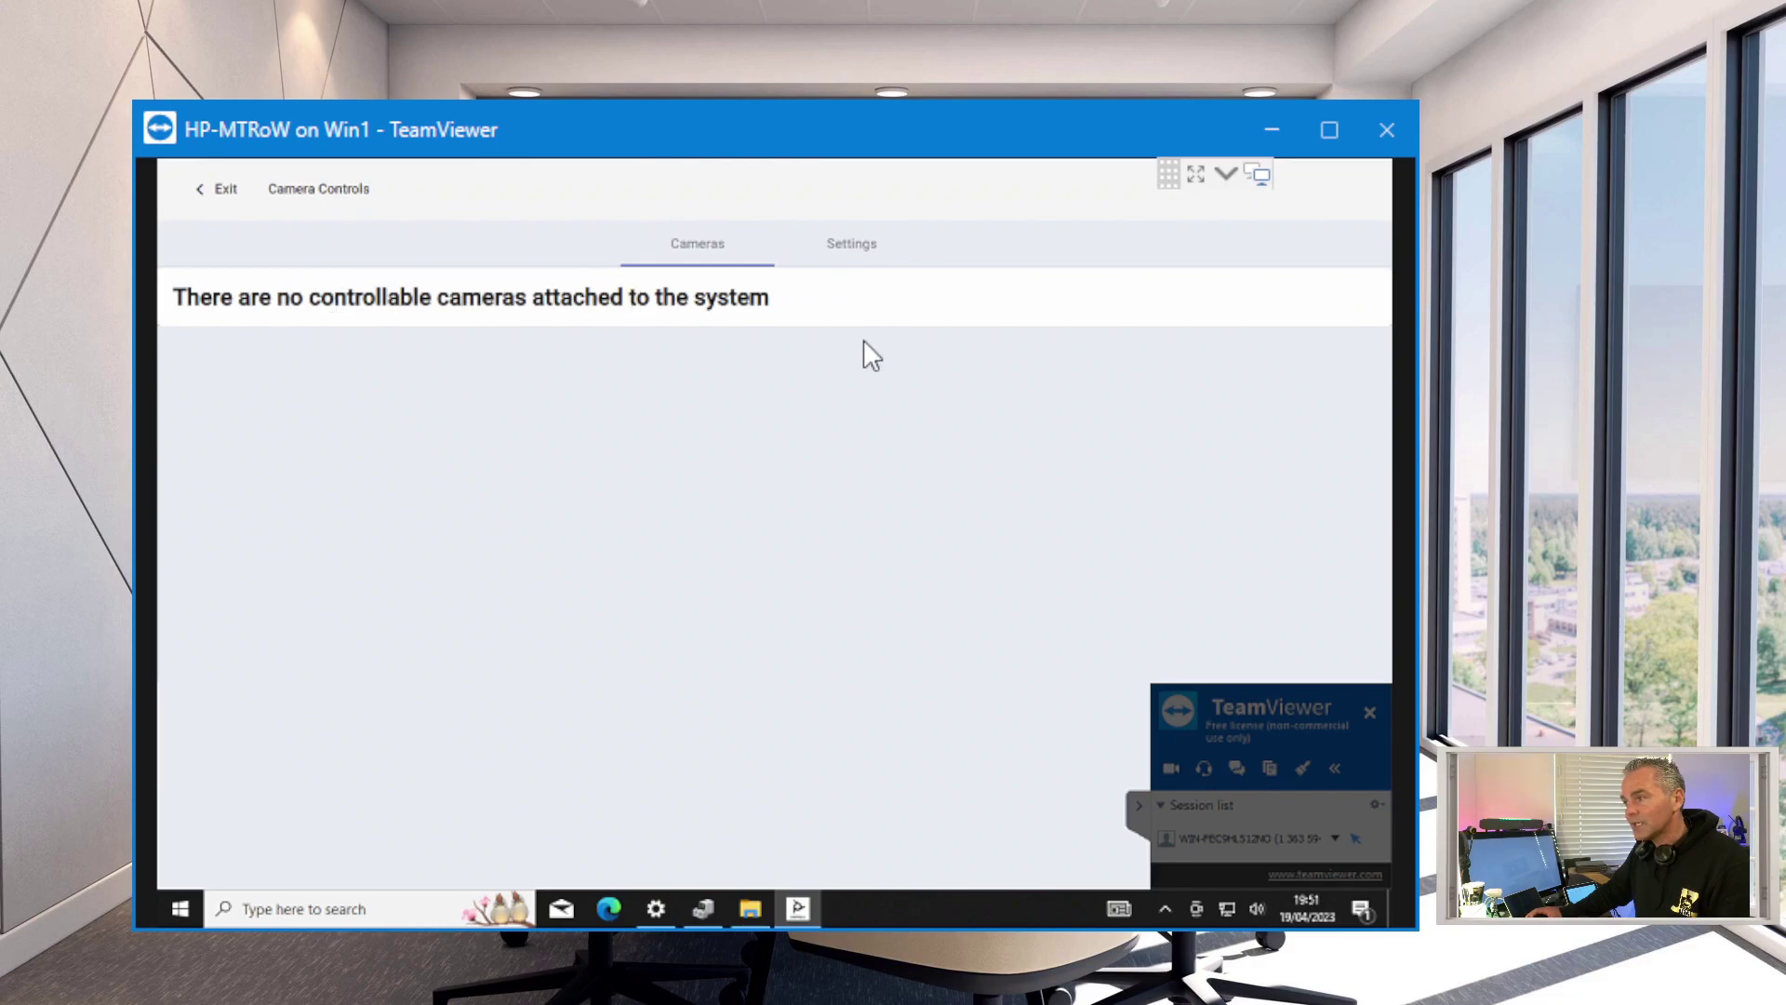
{"action": "left_click", "coordinate": [850, 258]}
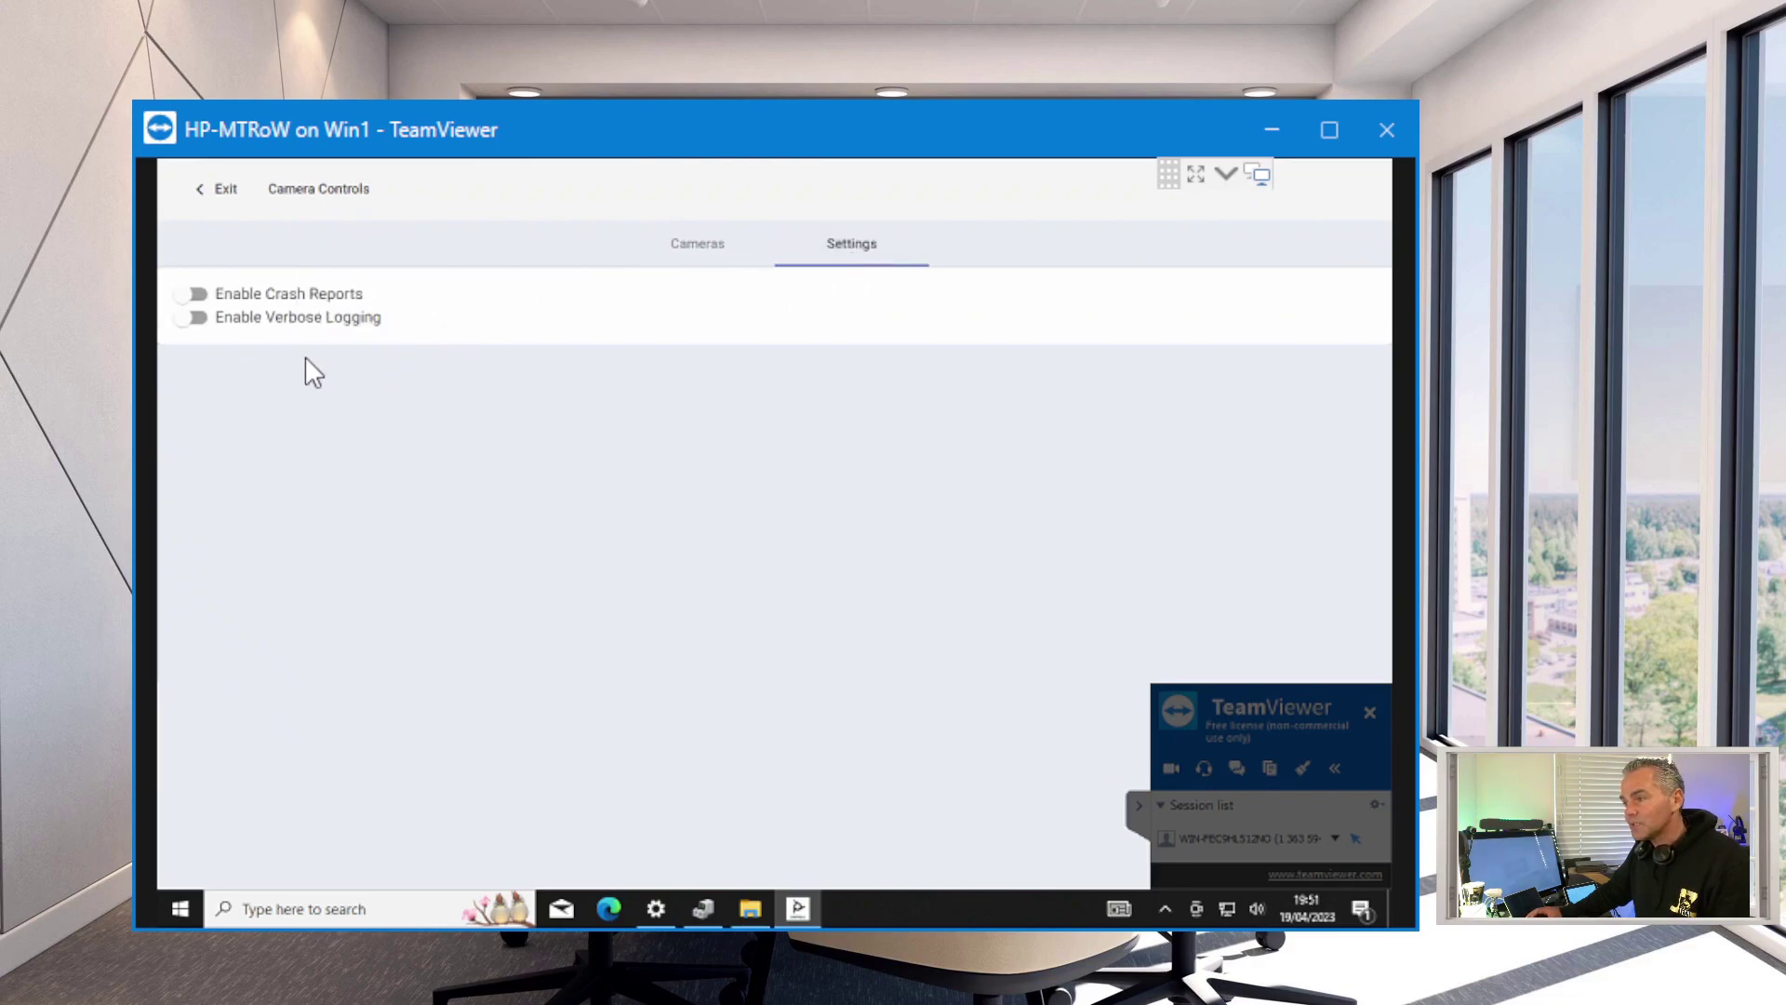
{"action": "left_click", "coordinate": [686, 259]}
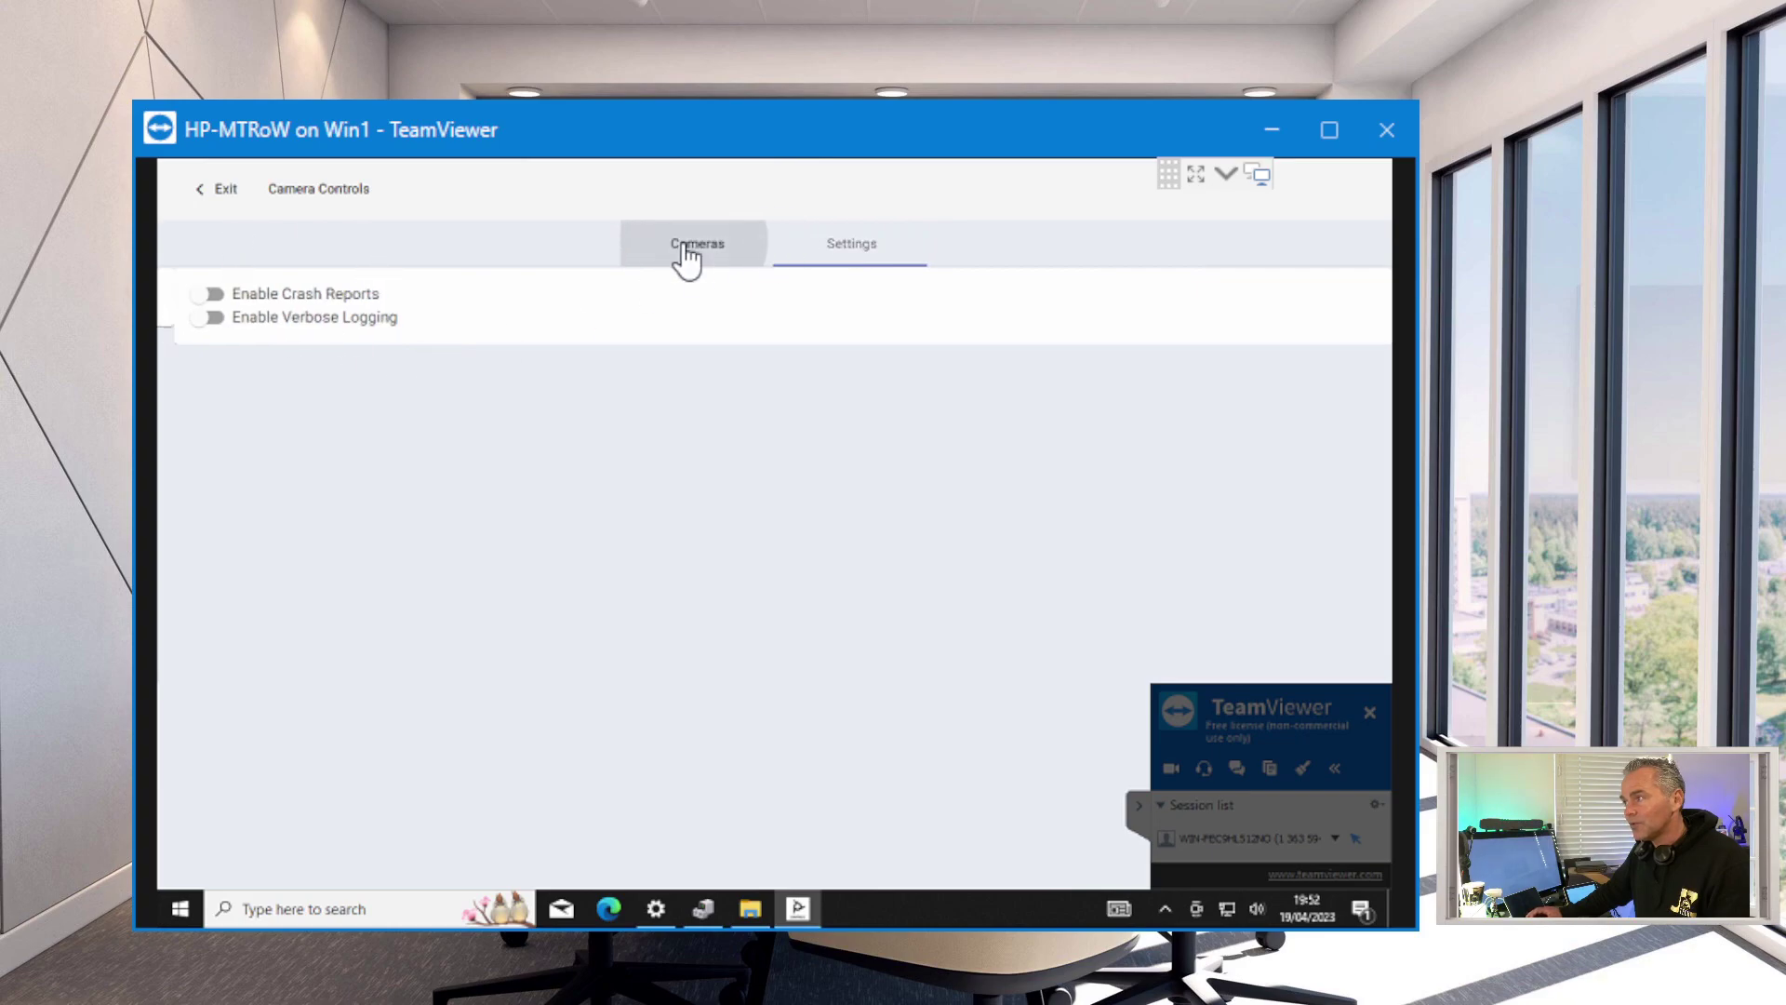
{"action": "left_click", "coordinate": [223, 192]}
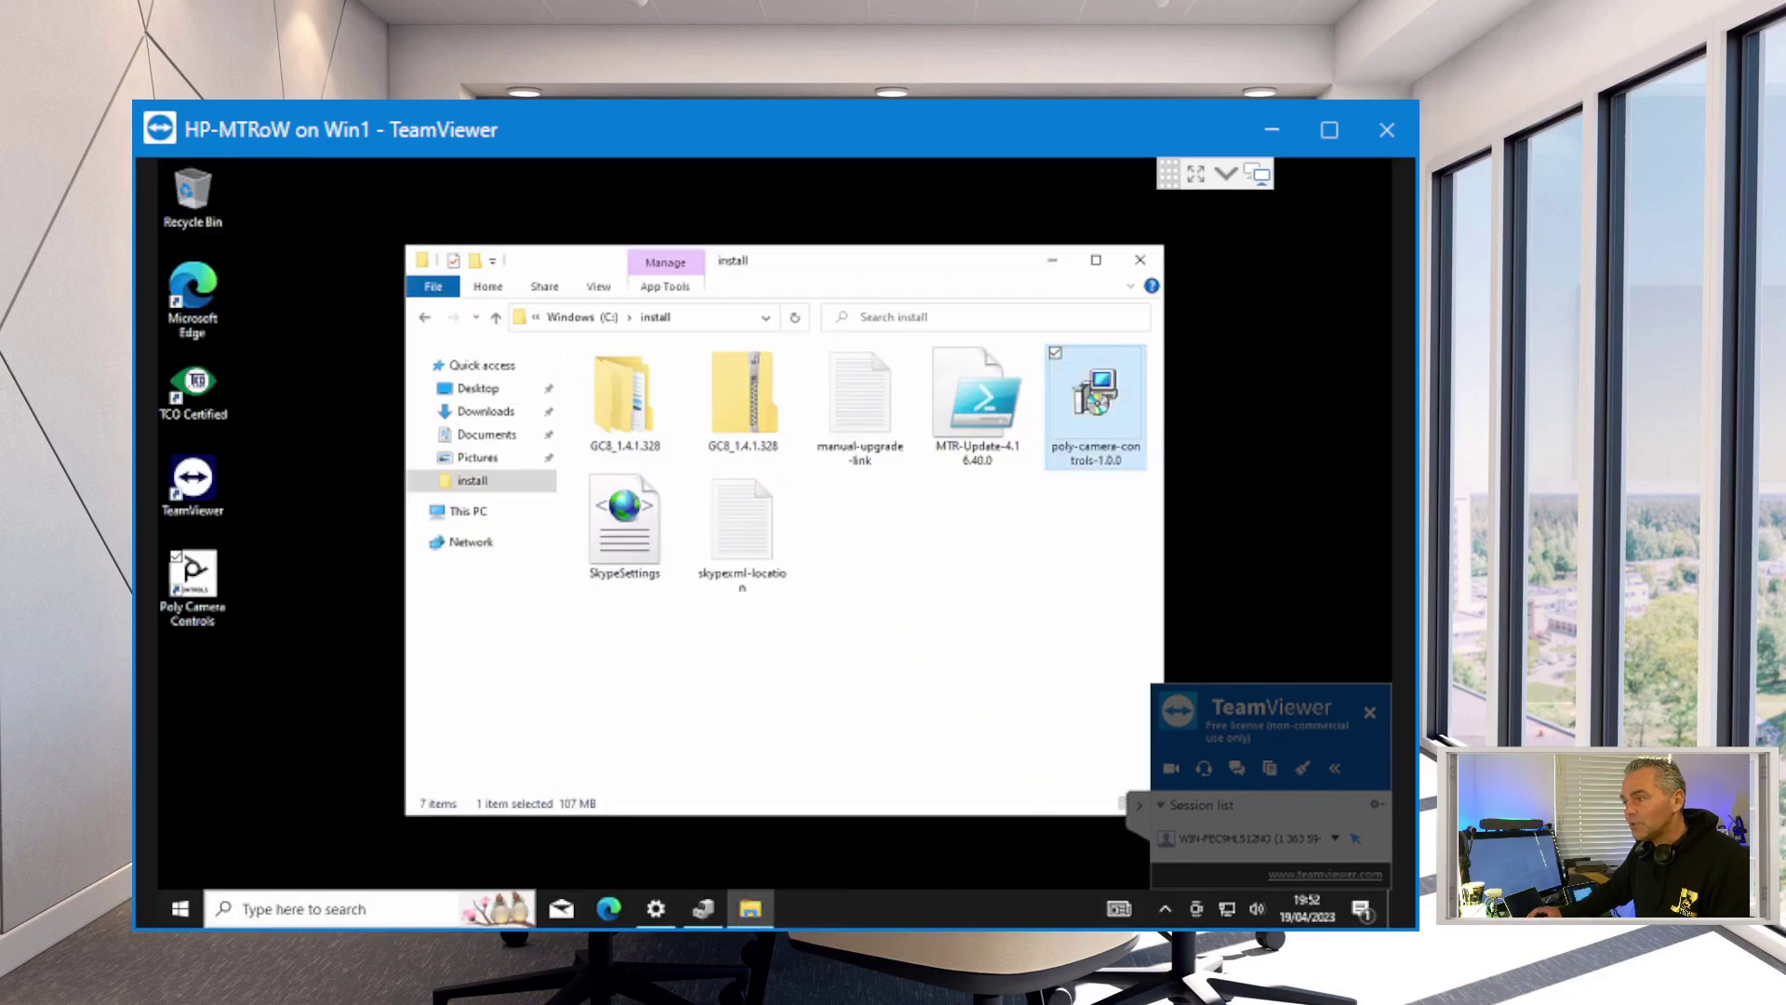
{"action": "left_click", "coordinate": [994, 568]}
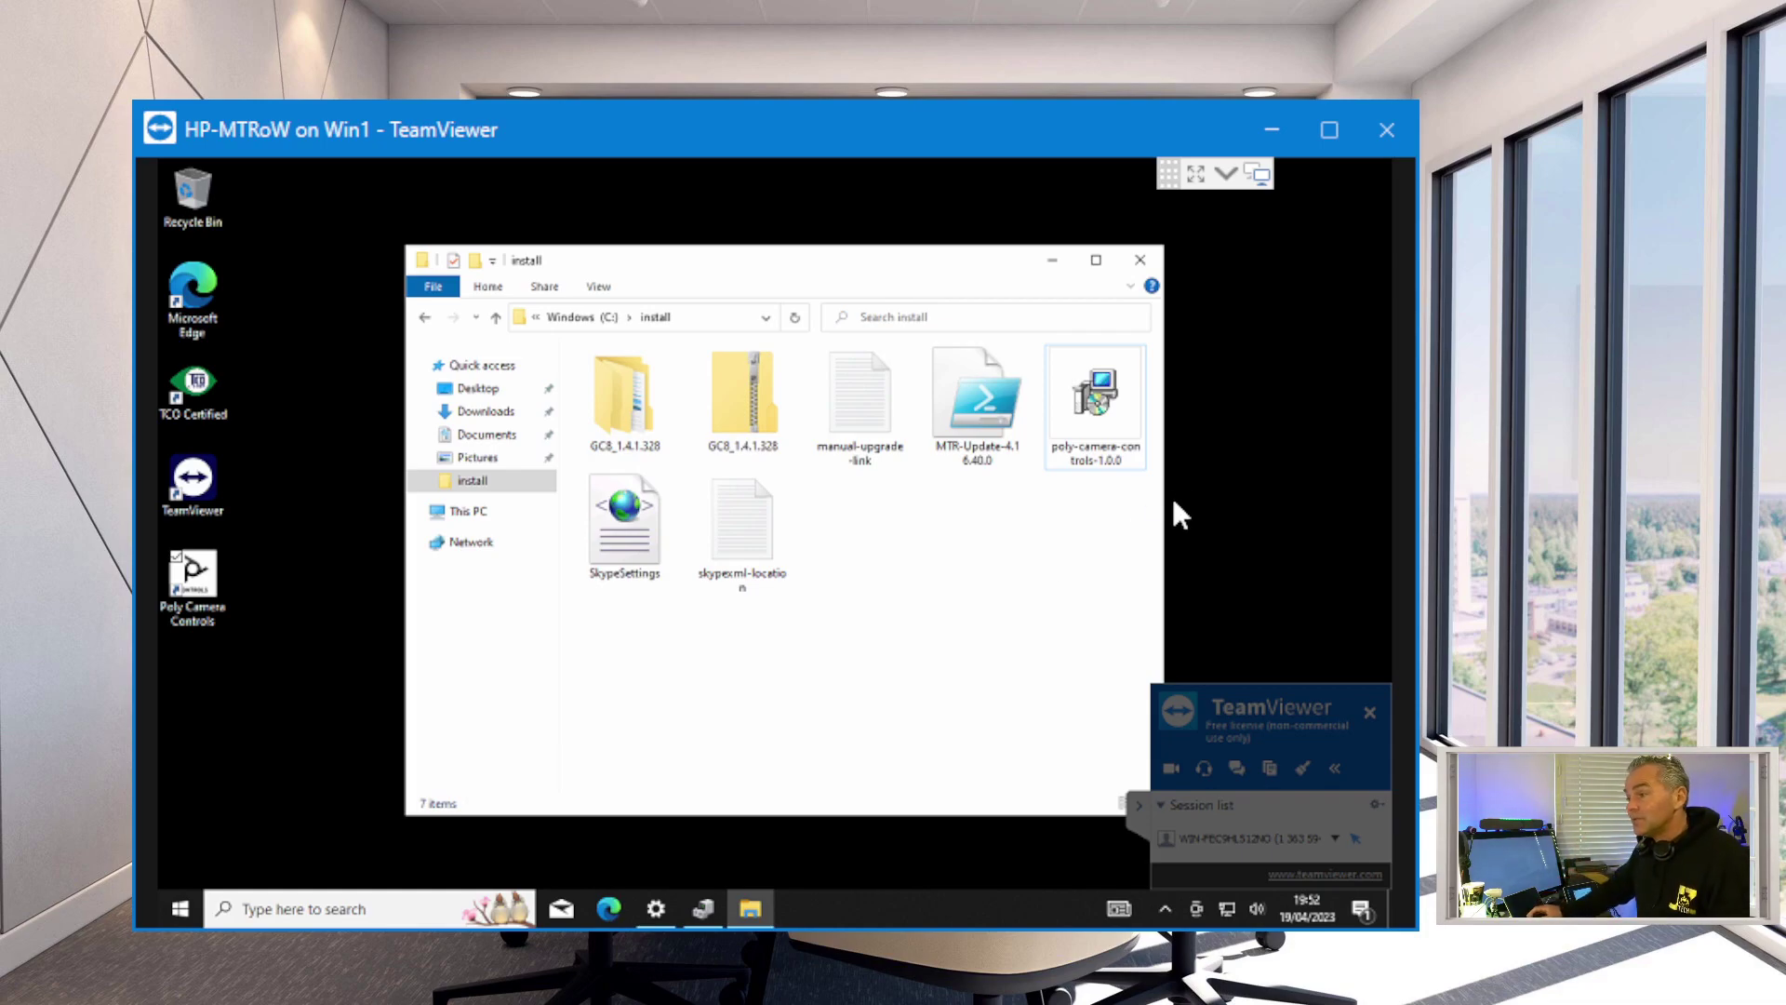
{"action": "left_click", "coordinate": [633, 551]}
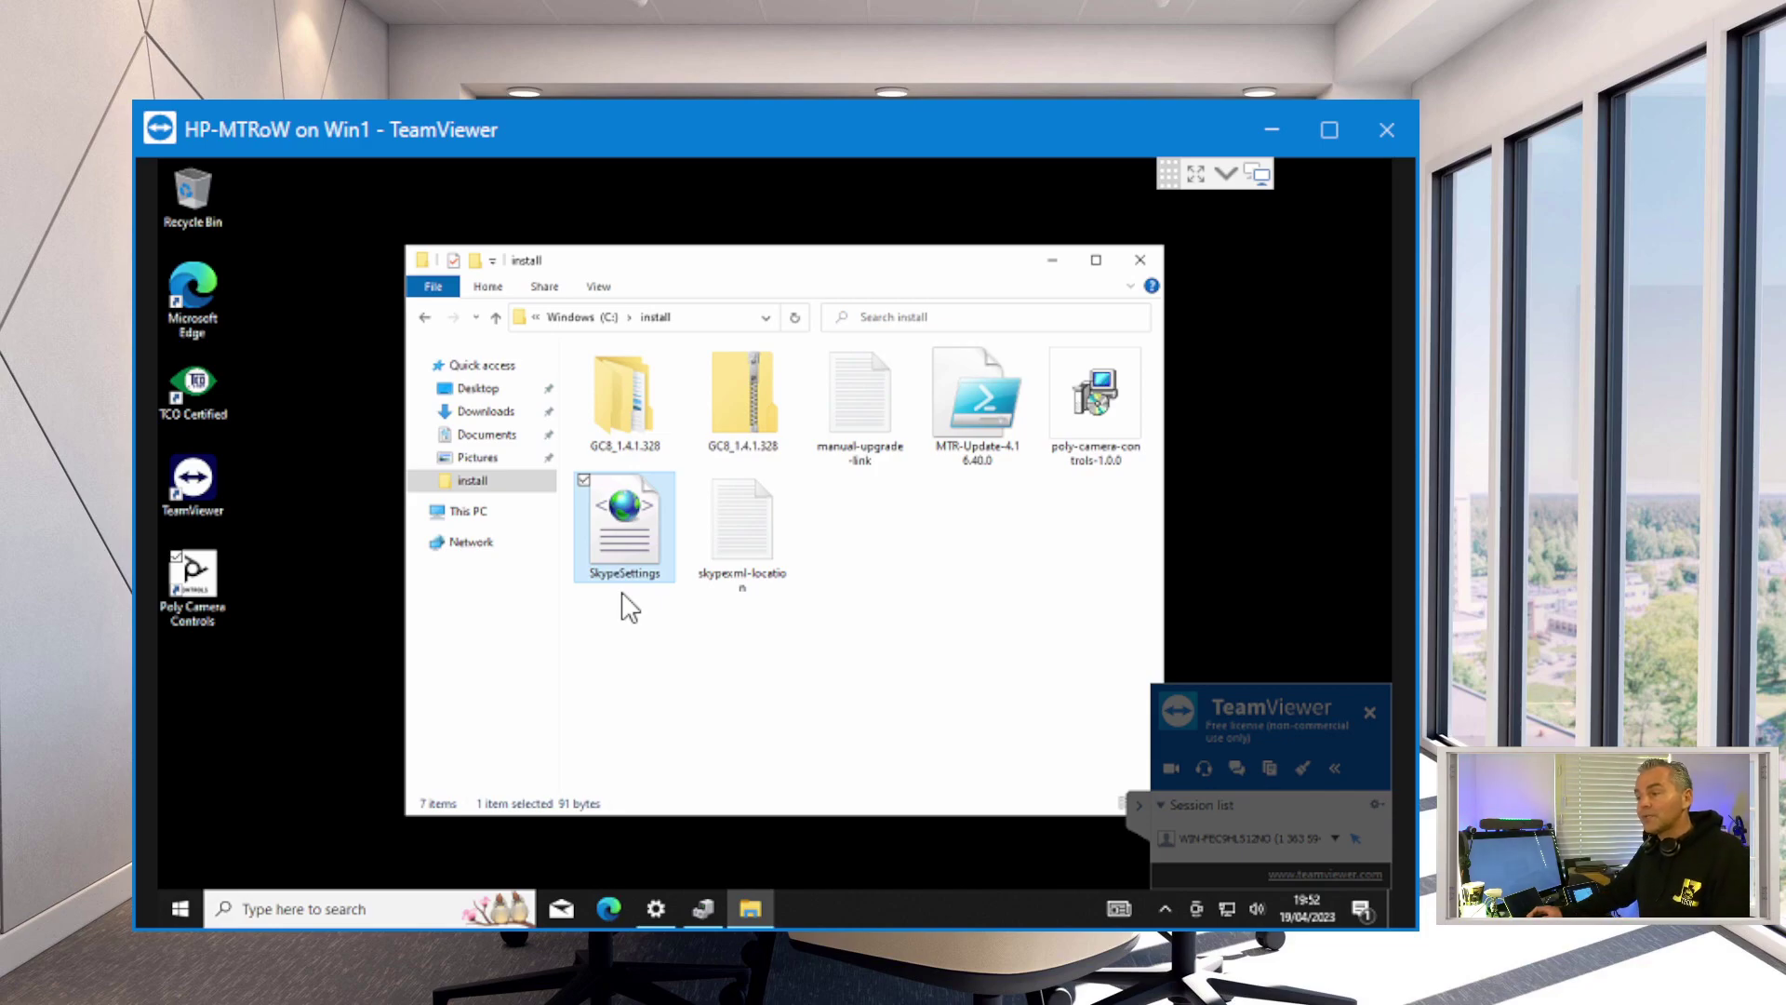
{"action": "double_click", "coordinate": [627, 540]}
{"action": "left_click", "coordinate": [694, 584]}
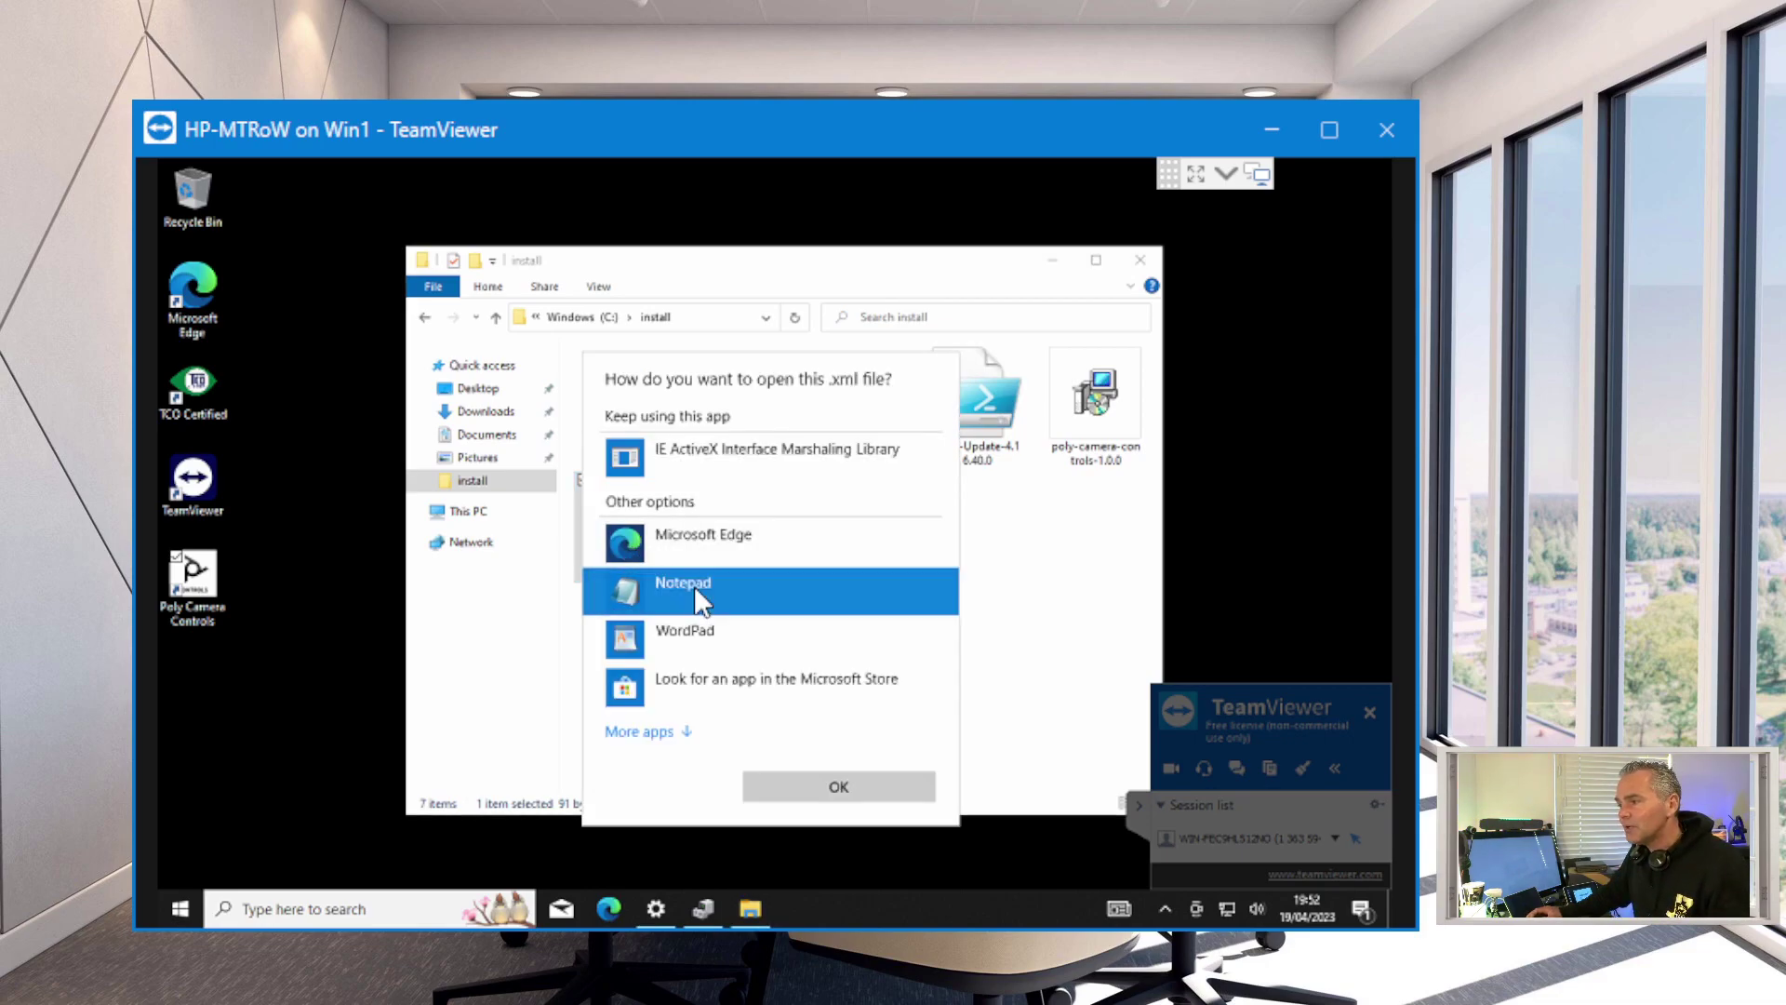
{"action": "double_click", "coordinate": [694, 584]}
{"action": "left_click", "coordinate": [591, 444]}
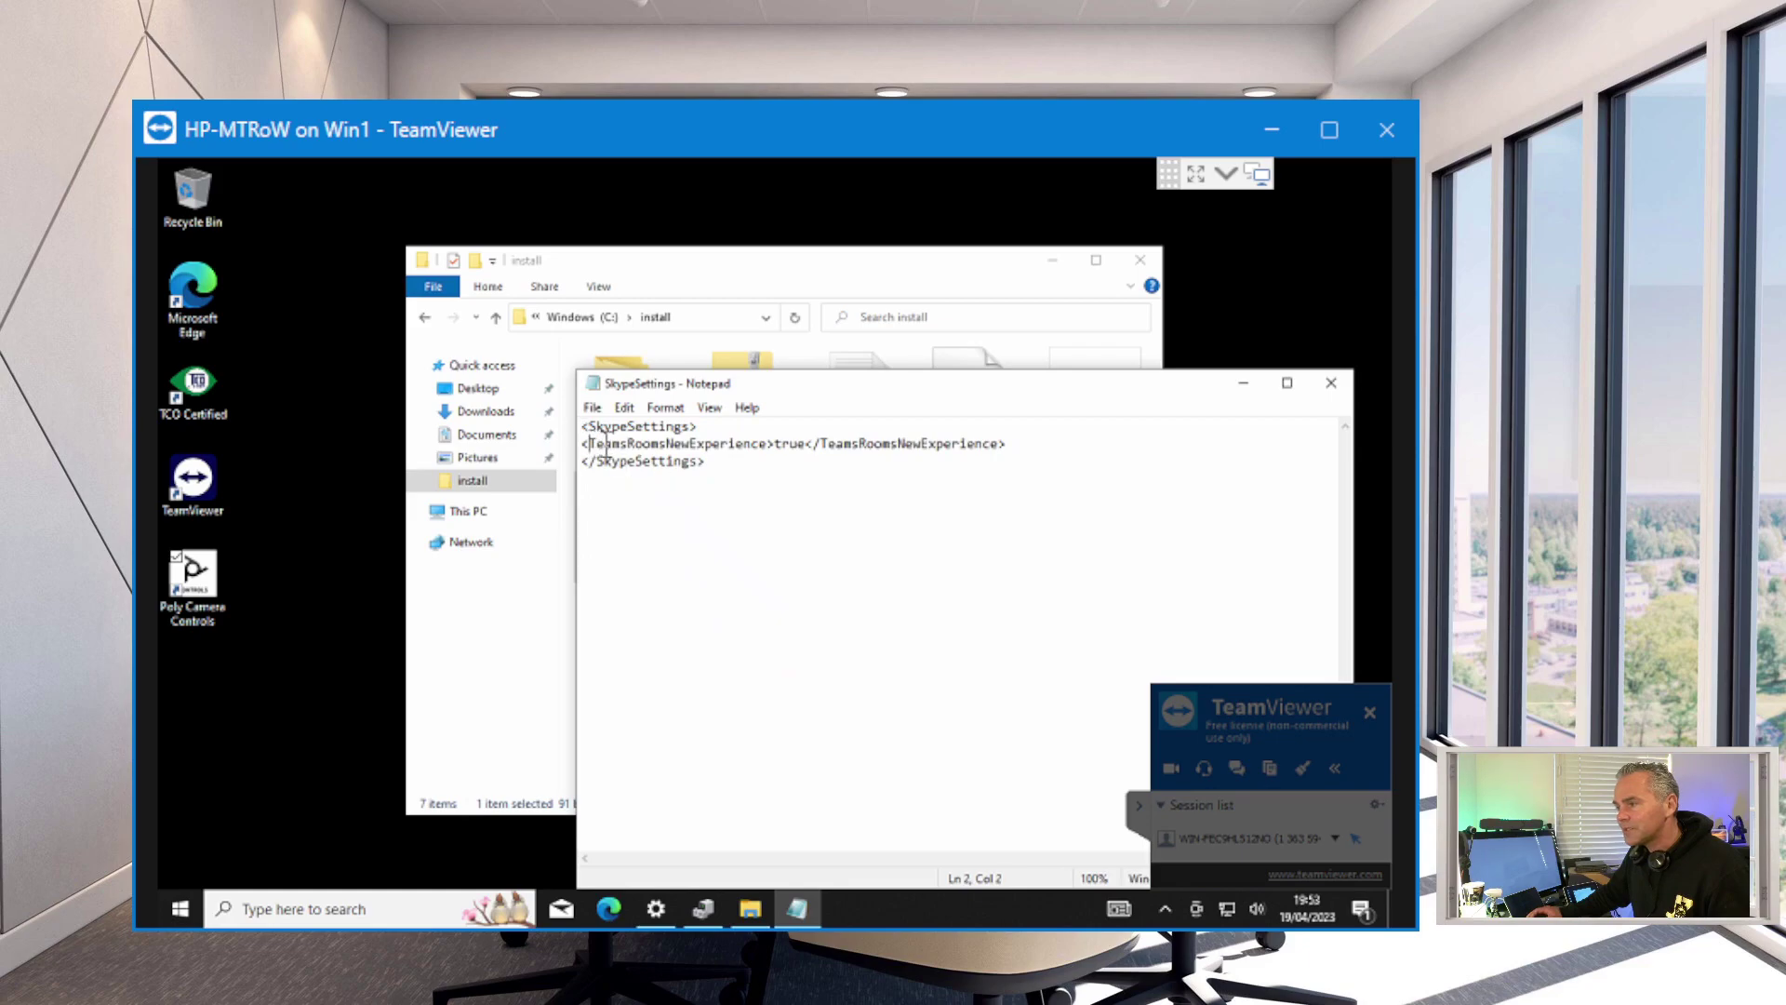
{"action": "left_click_drag", "start_coordinate": [606, 444], "coordinate": [833, 447]}
{"action": "left_click", "coordinate": [844, 444]}
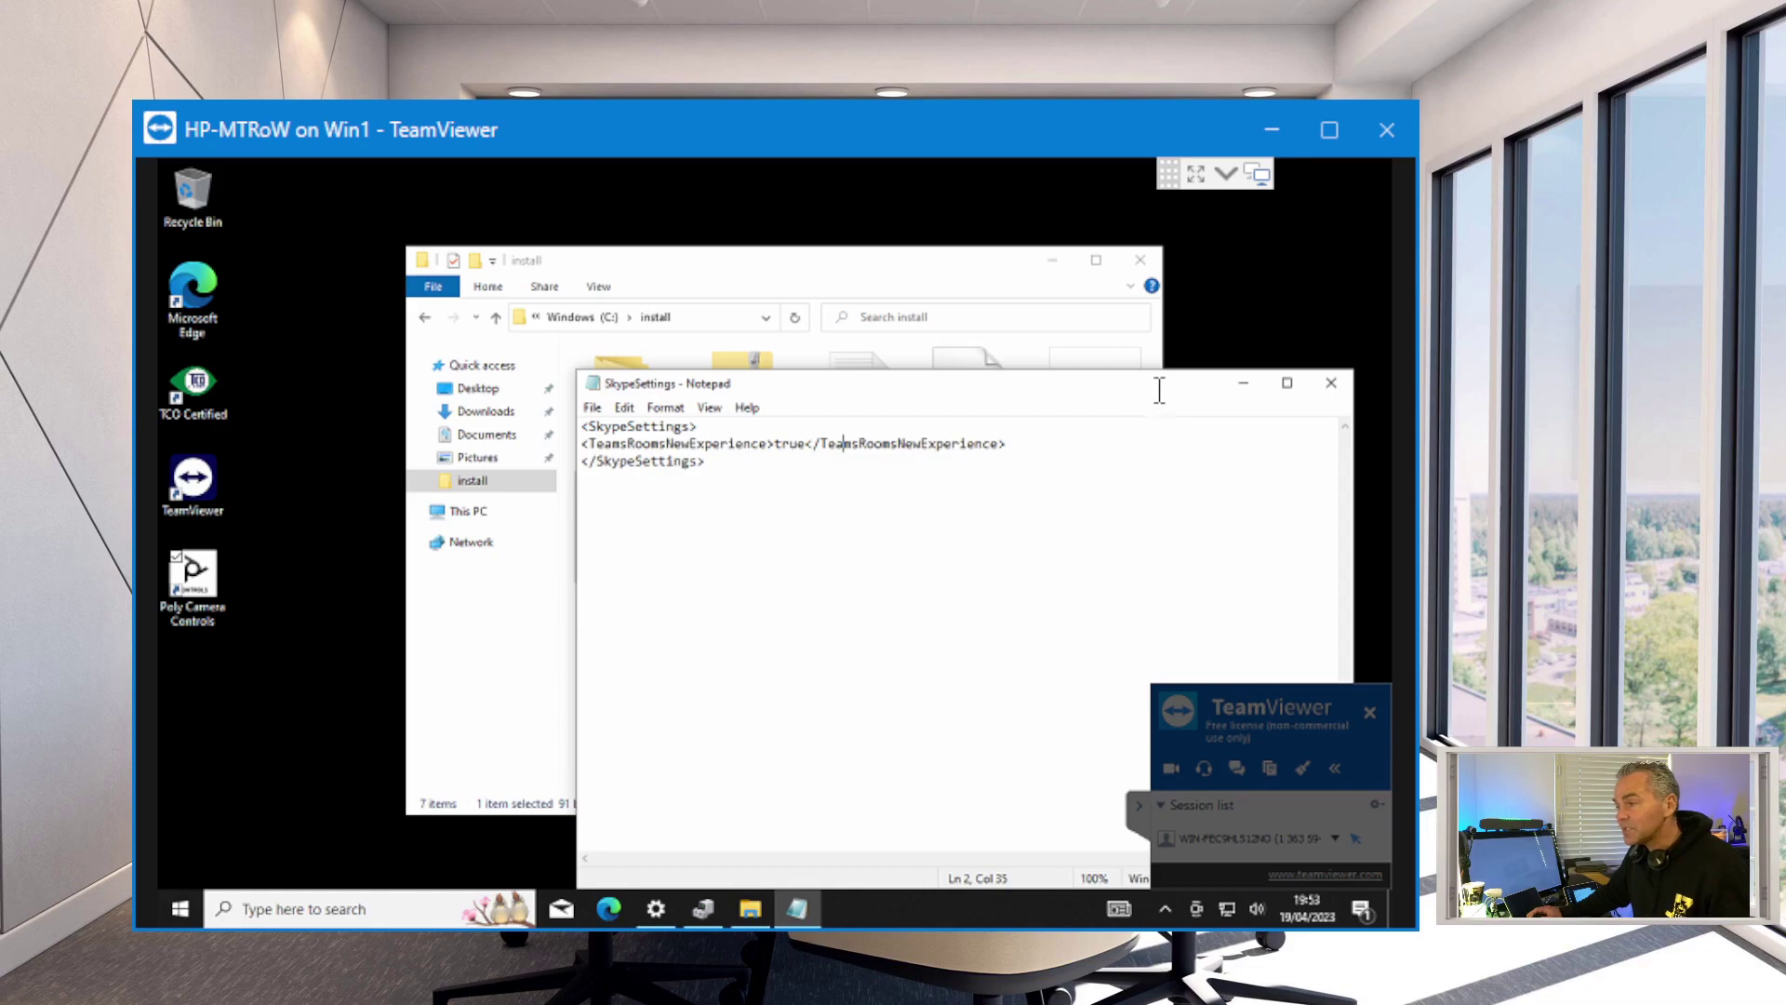
{"action": "left_click", "coordinate": [1331, 382]}
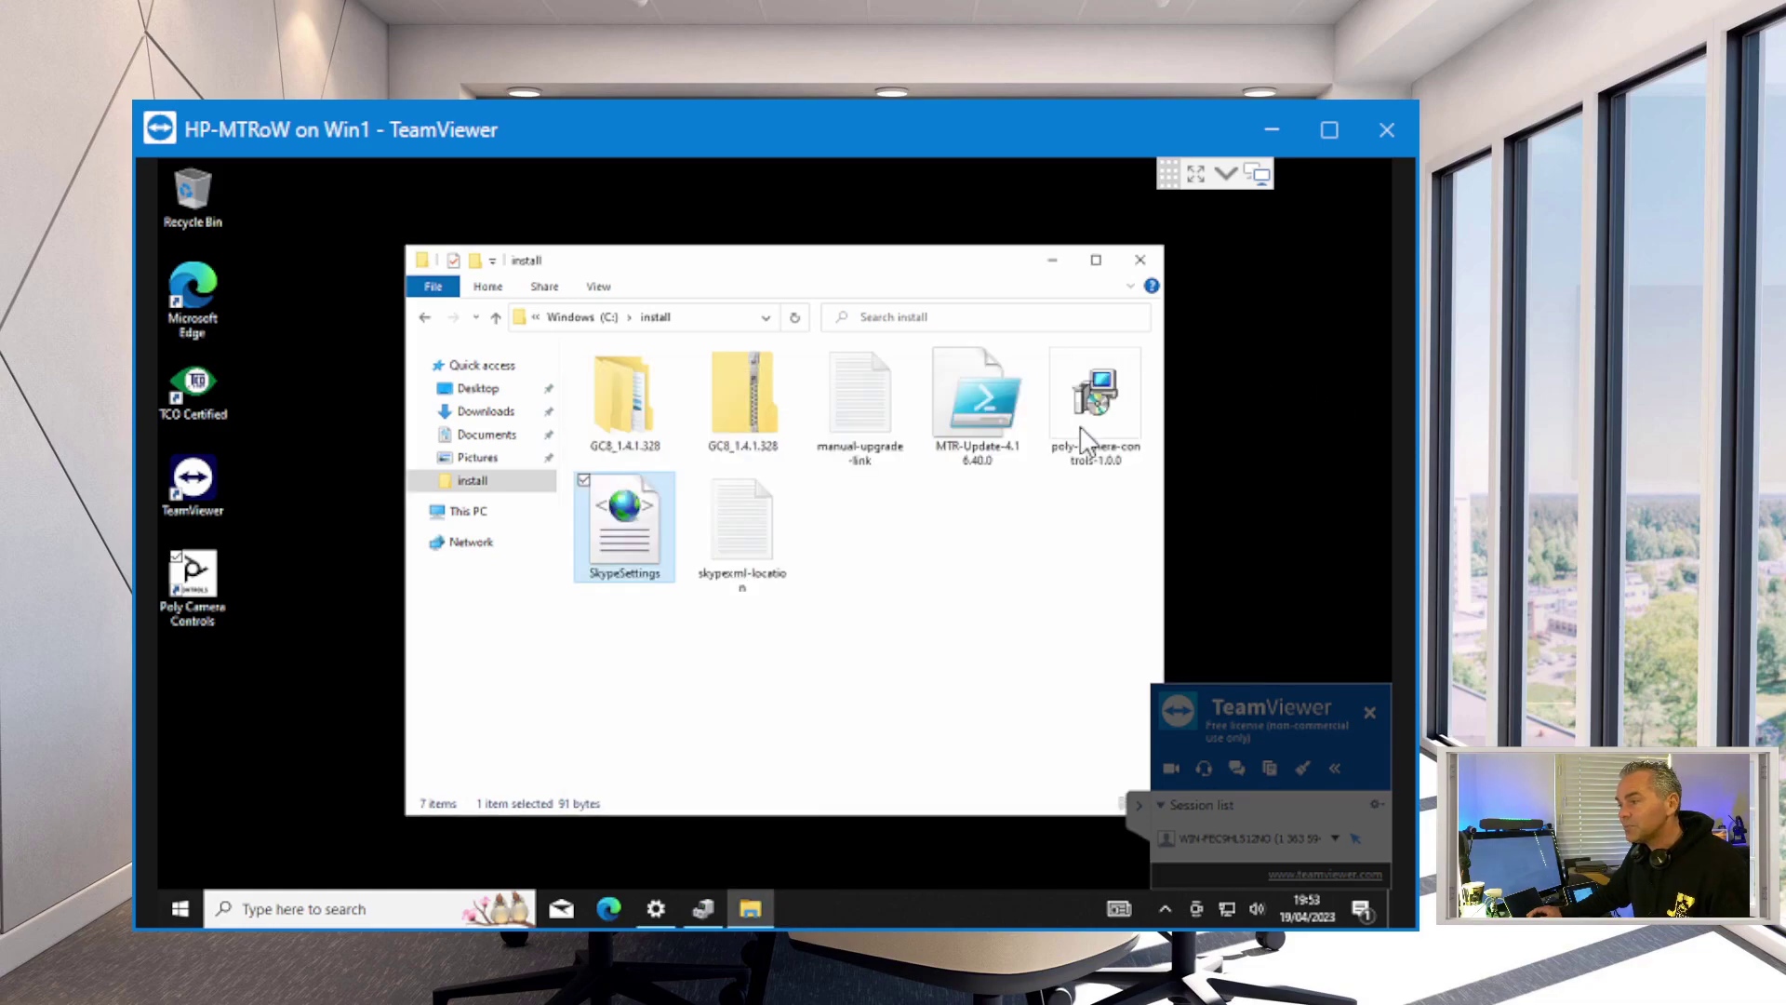
{"action": "left_click", "coordinate": [836, 656]}
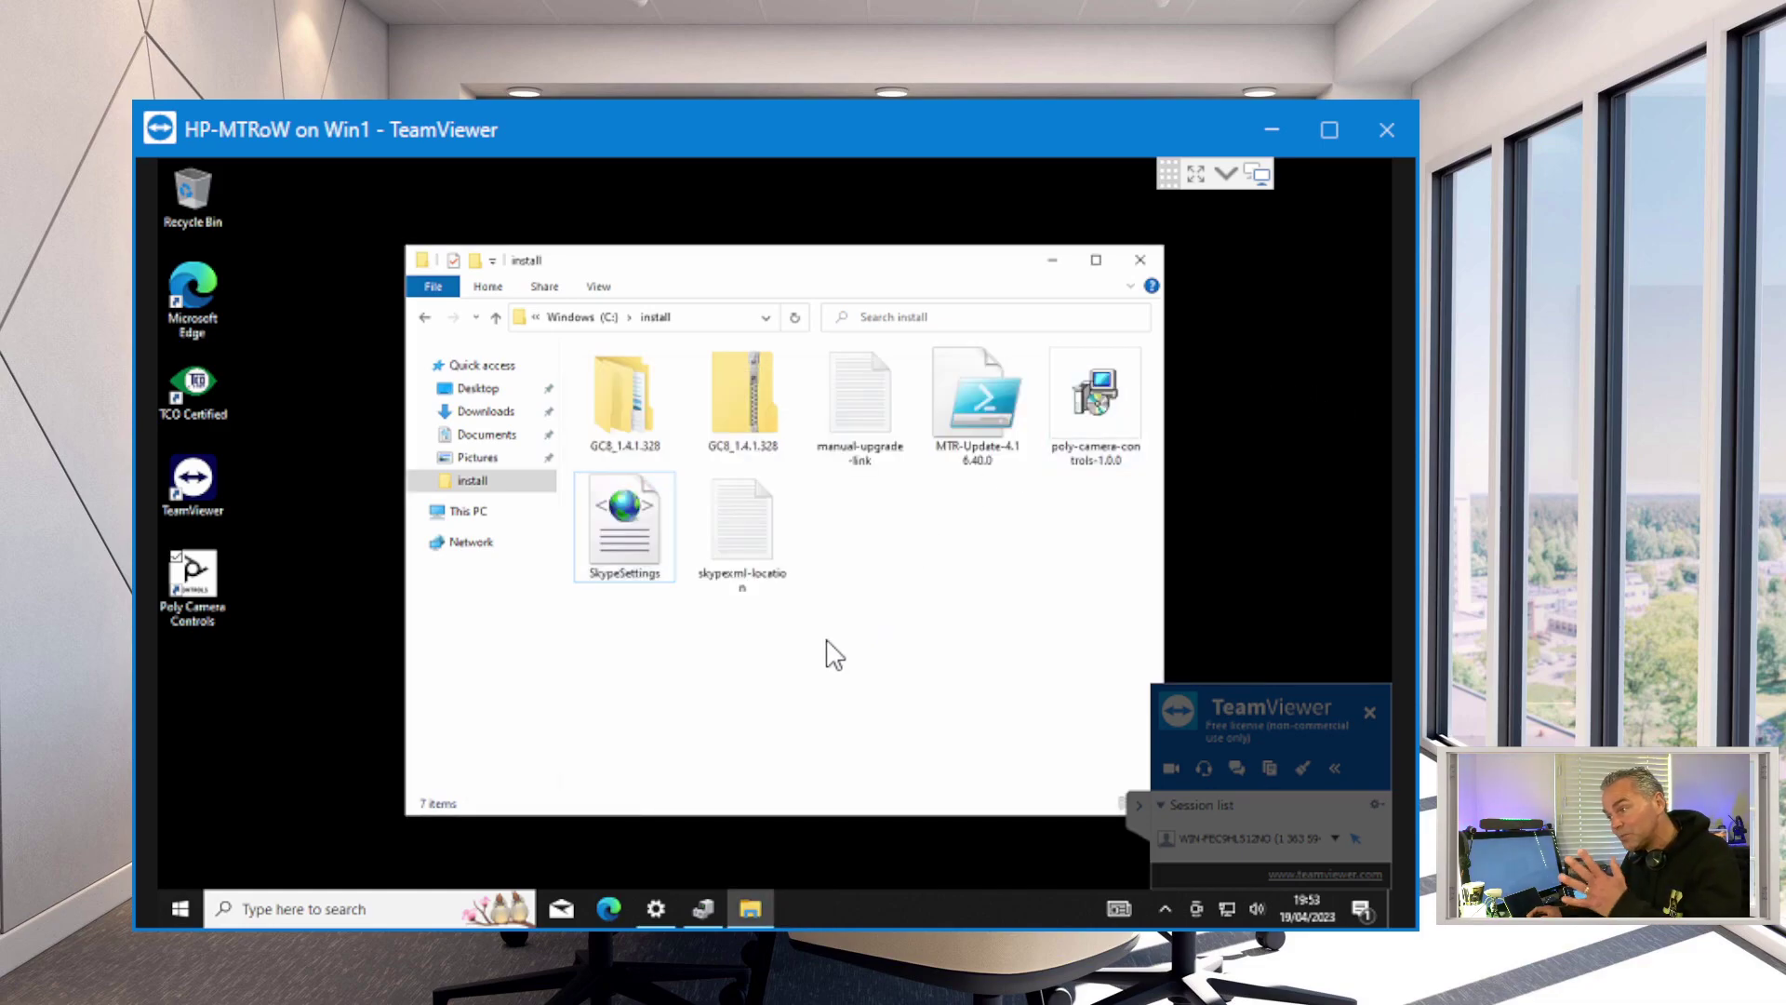
{"action": "double_click", "coordinate": [732, 530]}
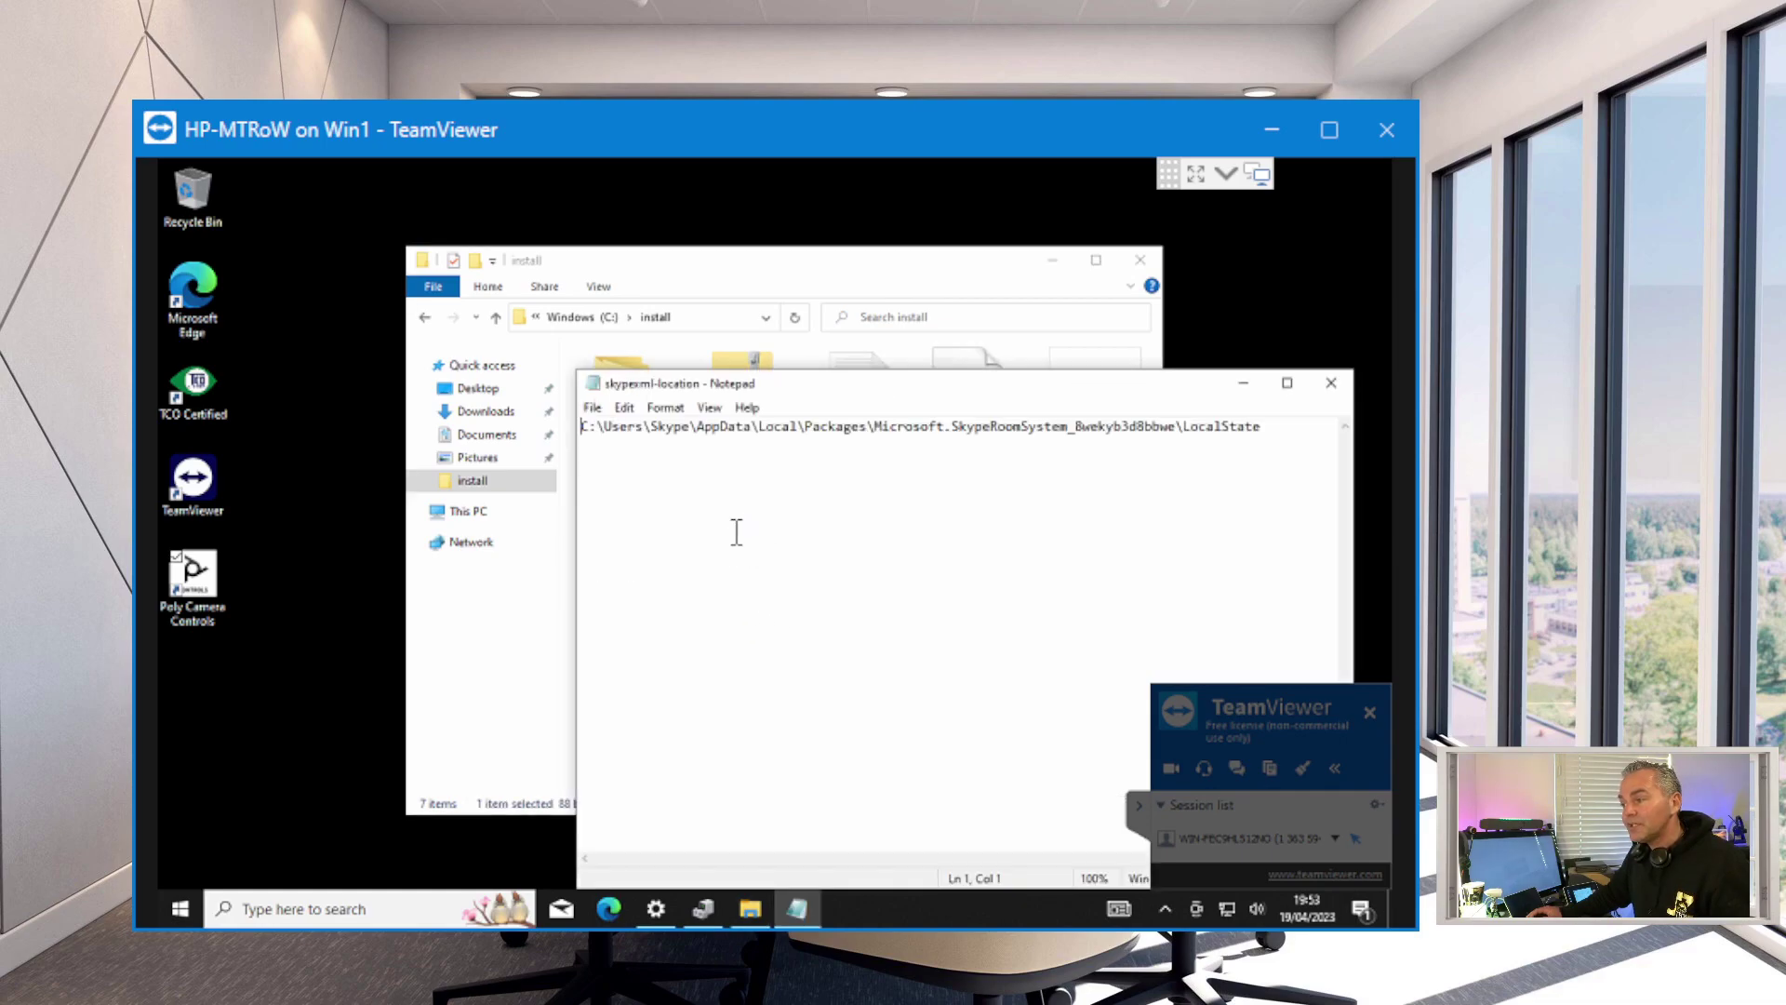
{"action": "left_click_drag", "start_coordinate": [1284, 426], "coordinate": [562, 451]}
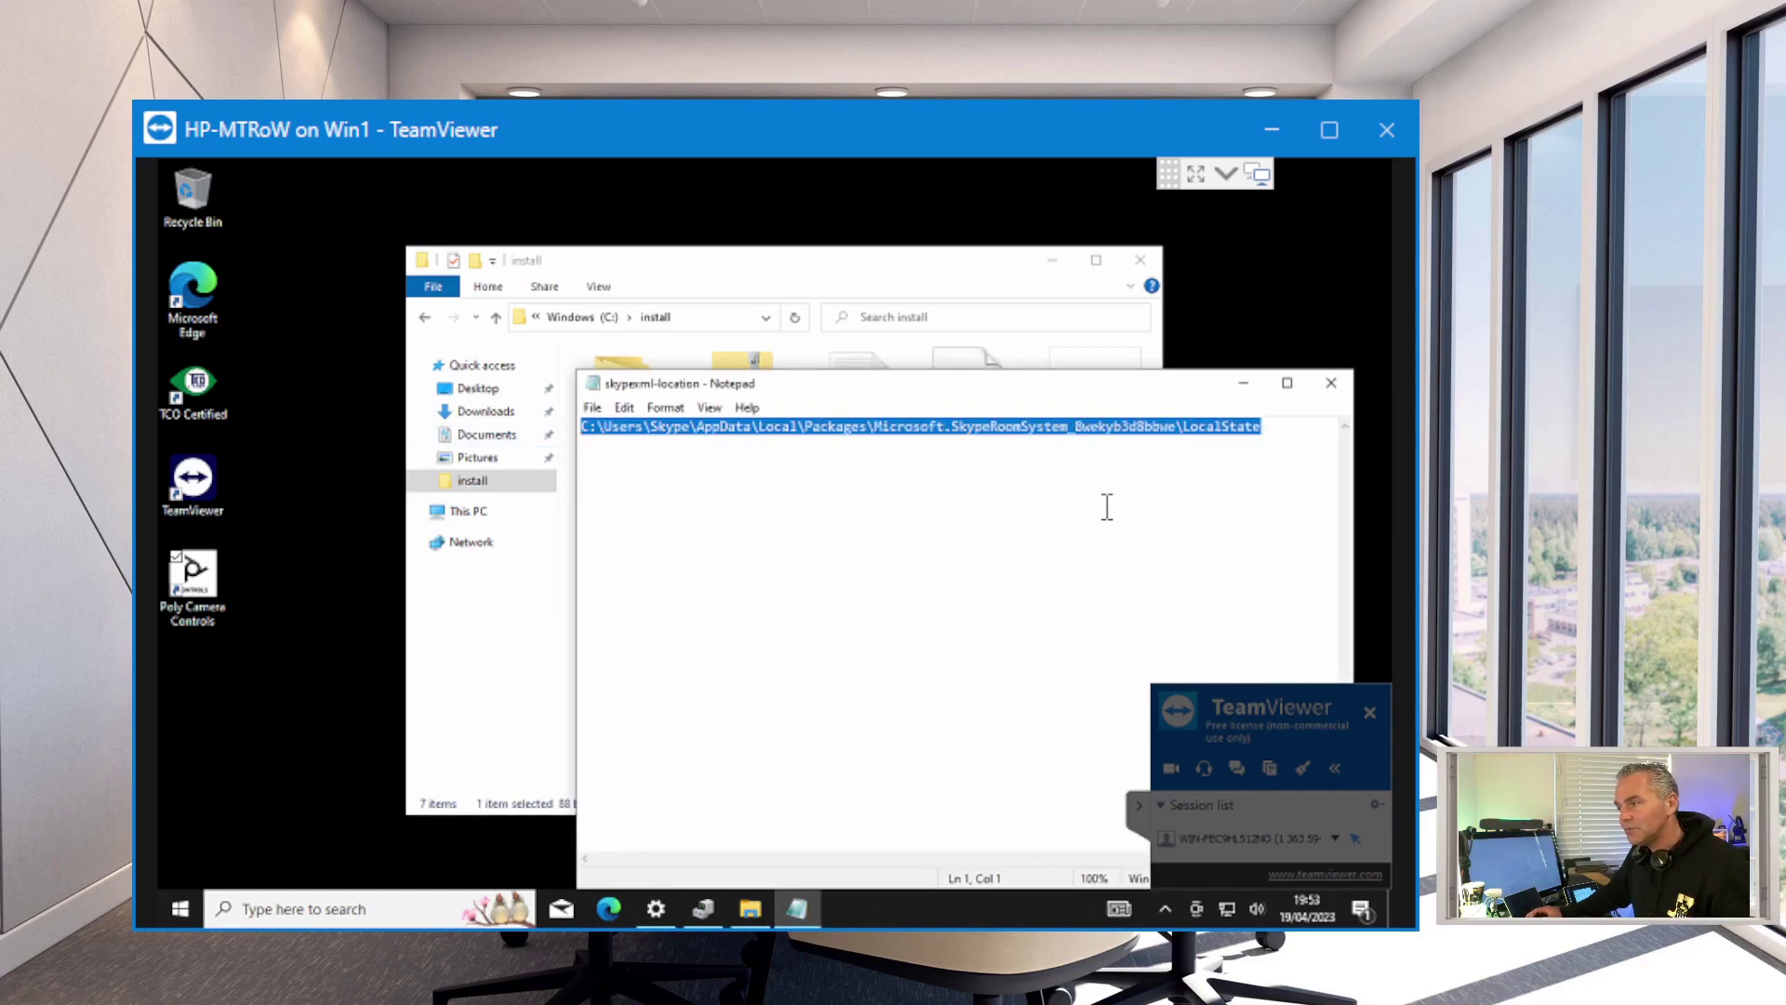
{"action": "left_click", "coordinate": [1330, 382]}
{"action": "left_click", "coordinate": [633, 534]}
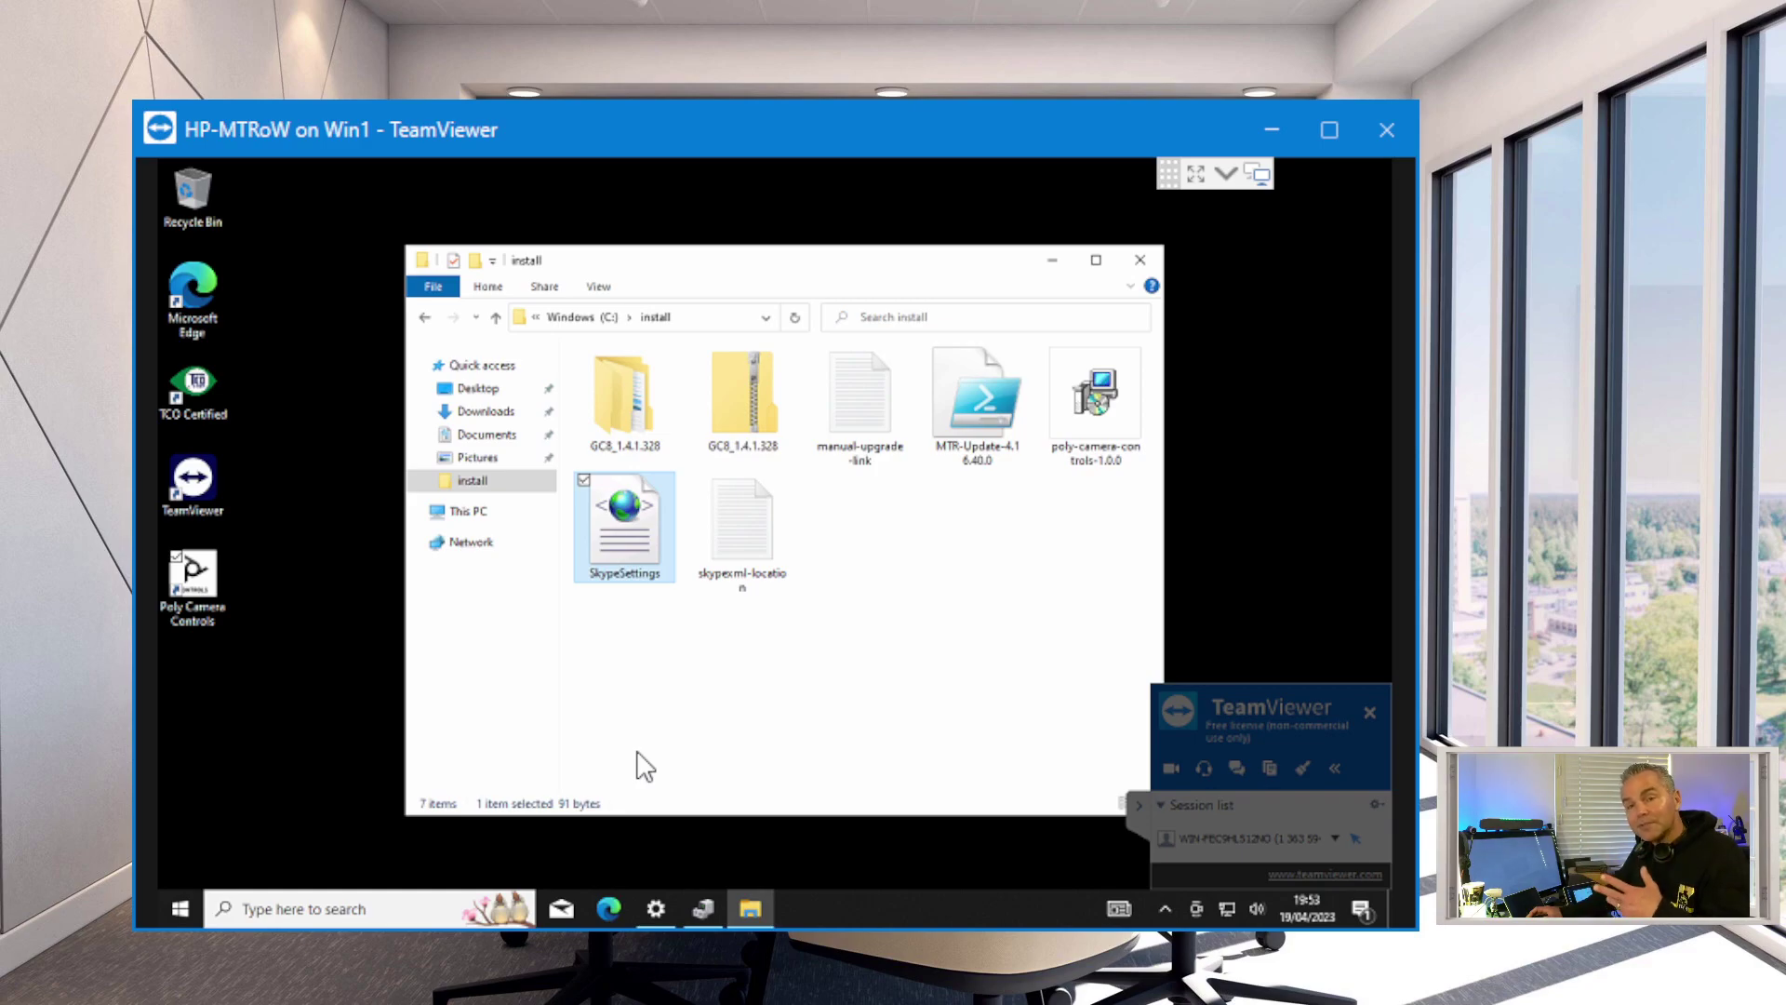
{"action": "left_click", "coordinate": [698, 727]}
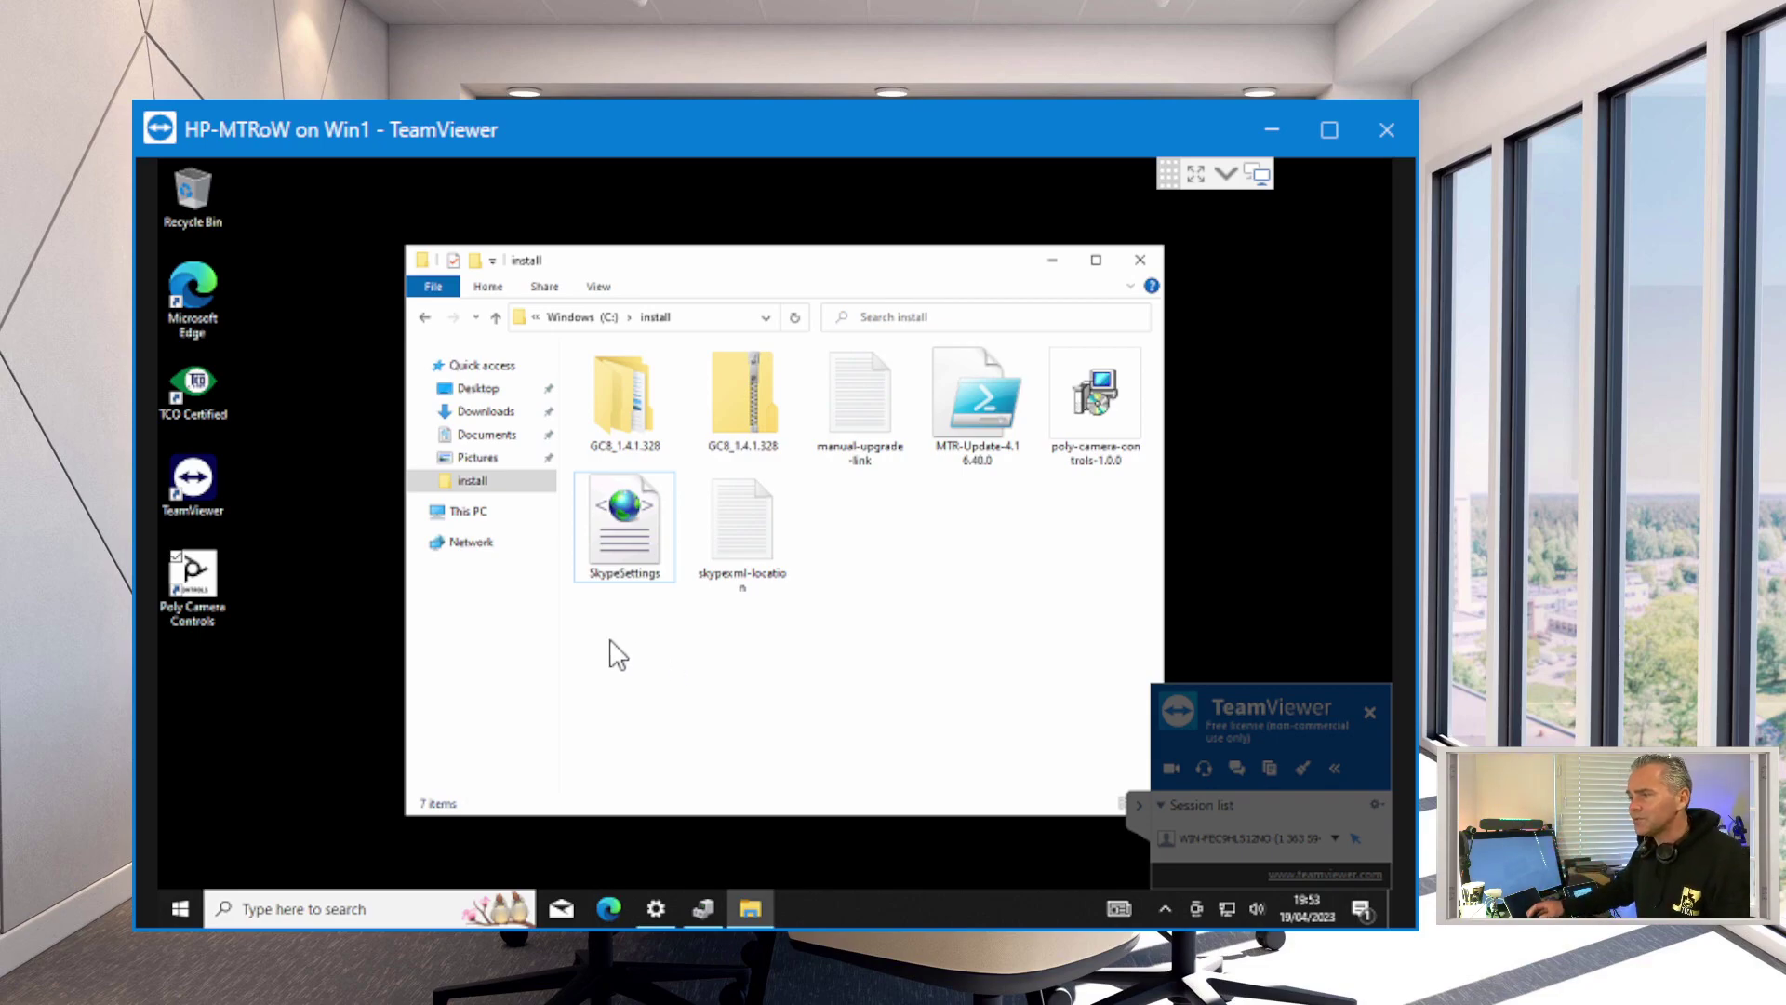
Copy the SkypeSettings file from C:\install.
{"action": "right_click", "coordinate": [623, 546]}
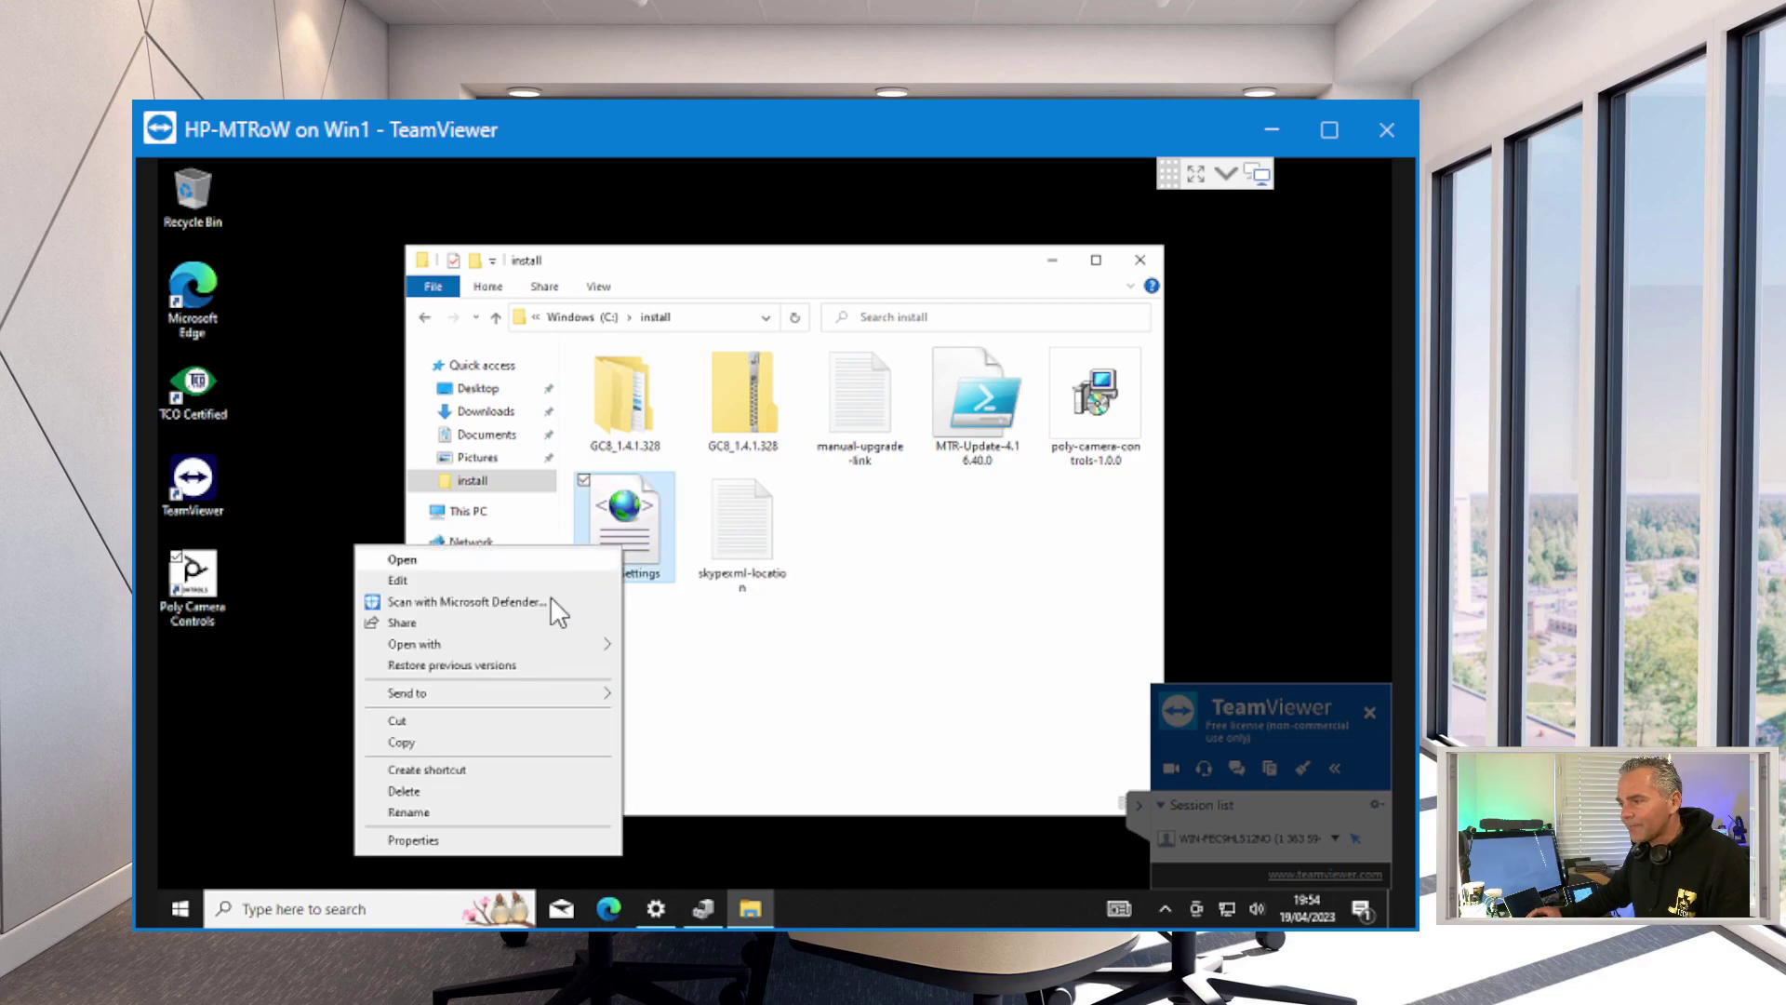
{"action": "left_click", "coordinate": [498, 748]}
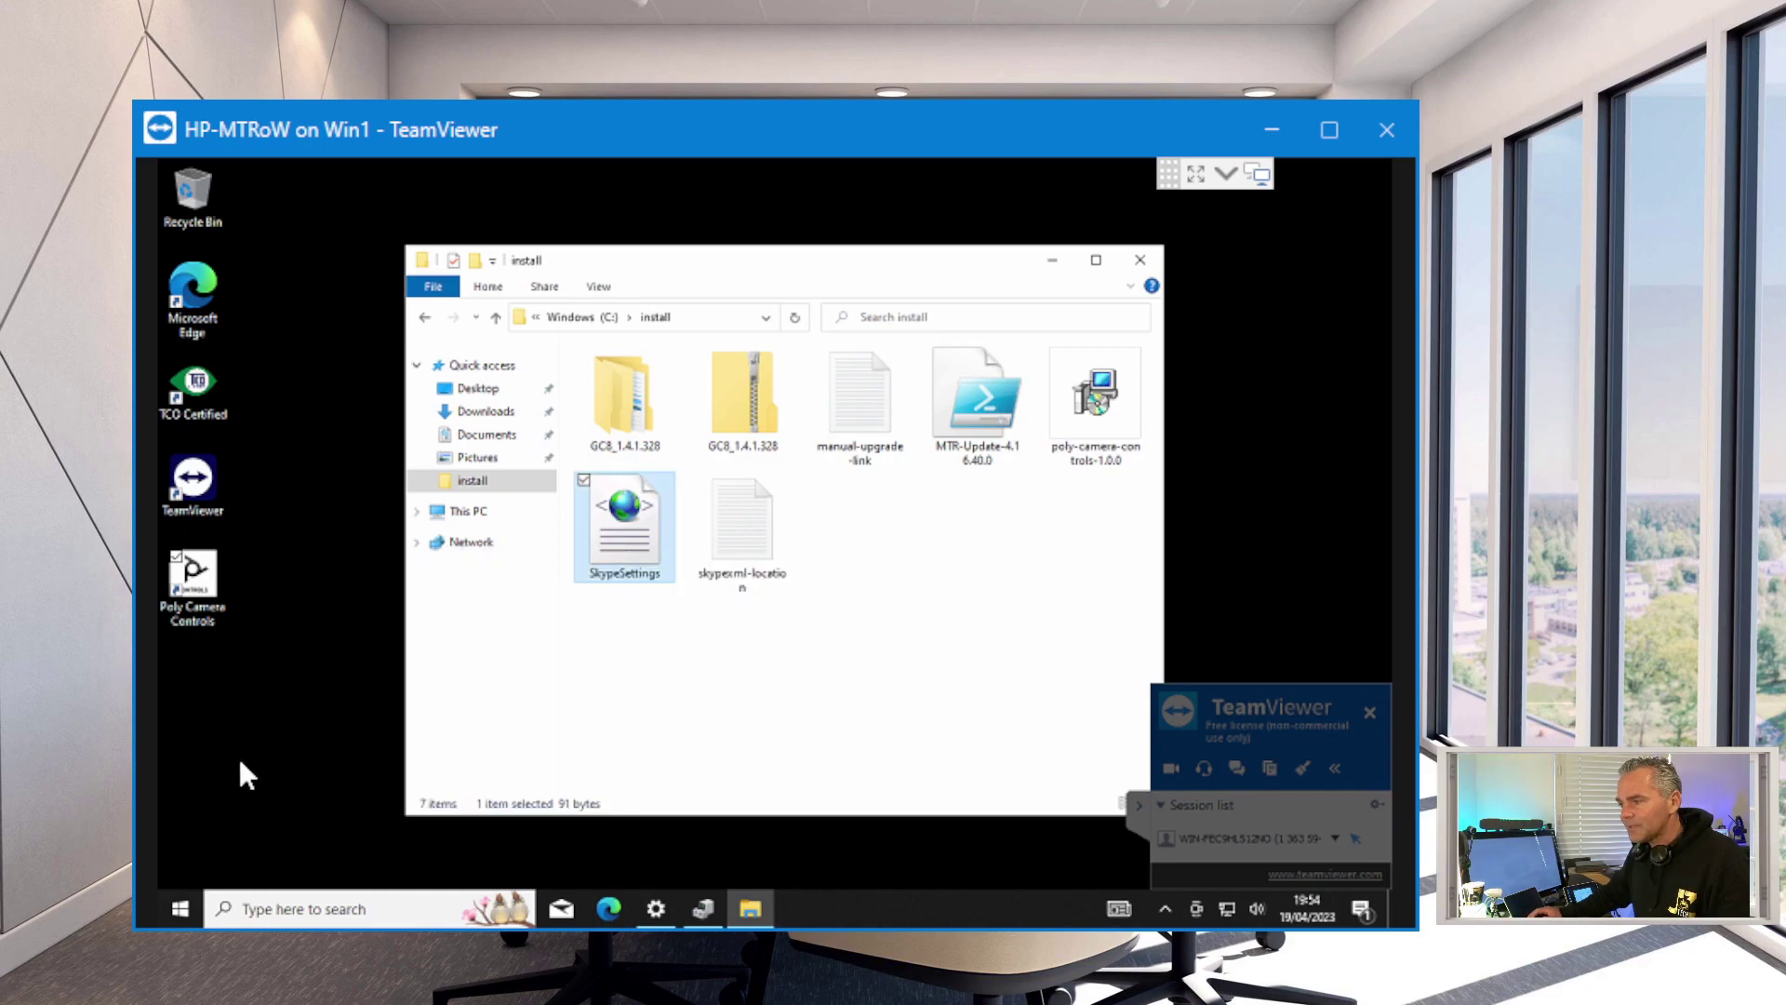
{"action": "left_click", "coordinate": [171, 920]}
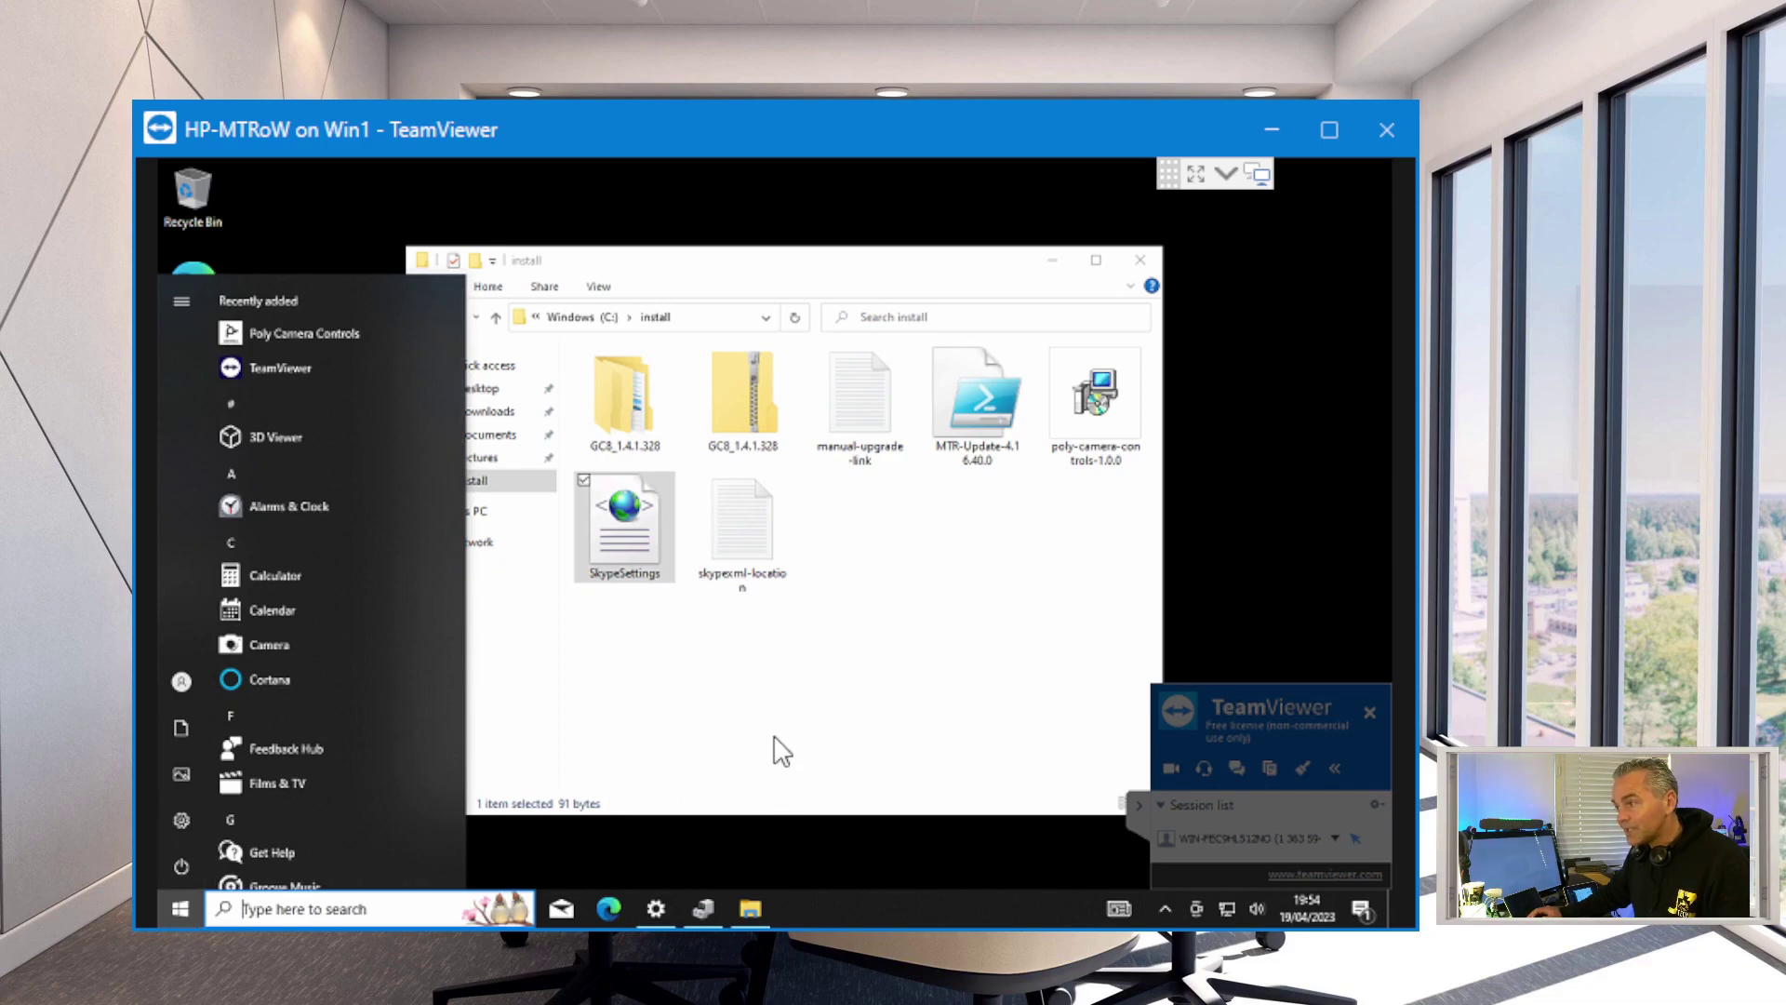
{"action": "left_click", "coordinate": [595, 289]}
Turn on 'Show hidden files, folders and drives' in File Explorer's folder options.
{"action": "left_click", "coordinate": [598, 286]}
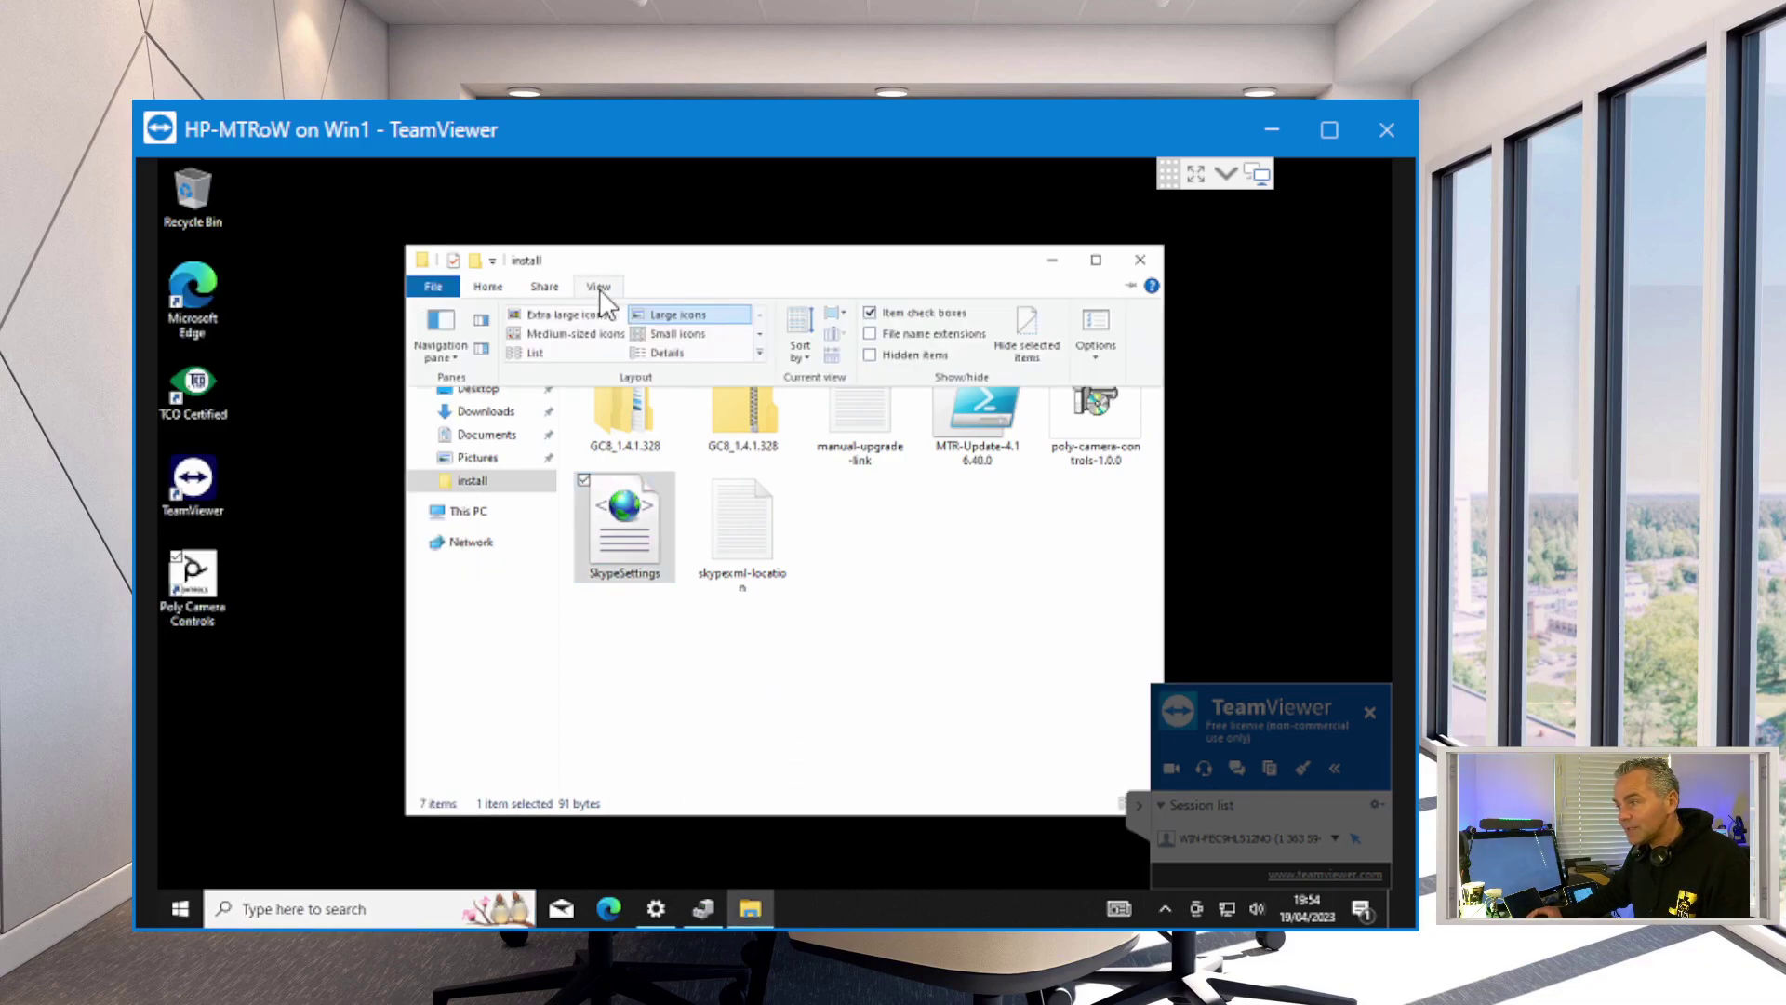
{"action": "left_click", "coordinate": [1096, 335]}
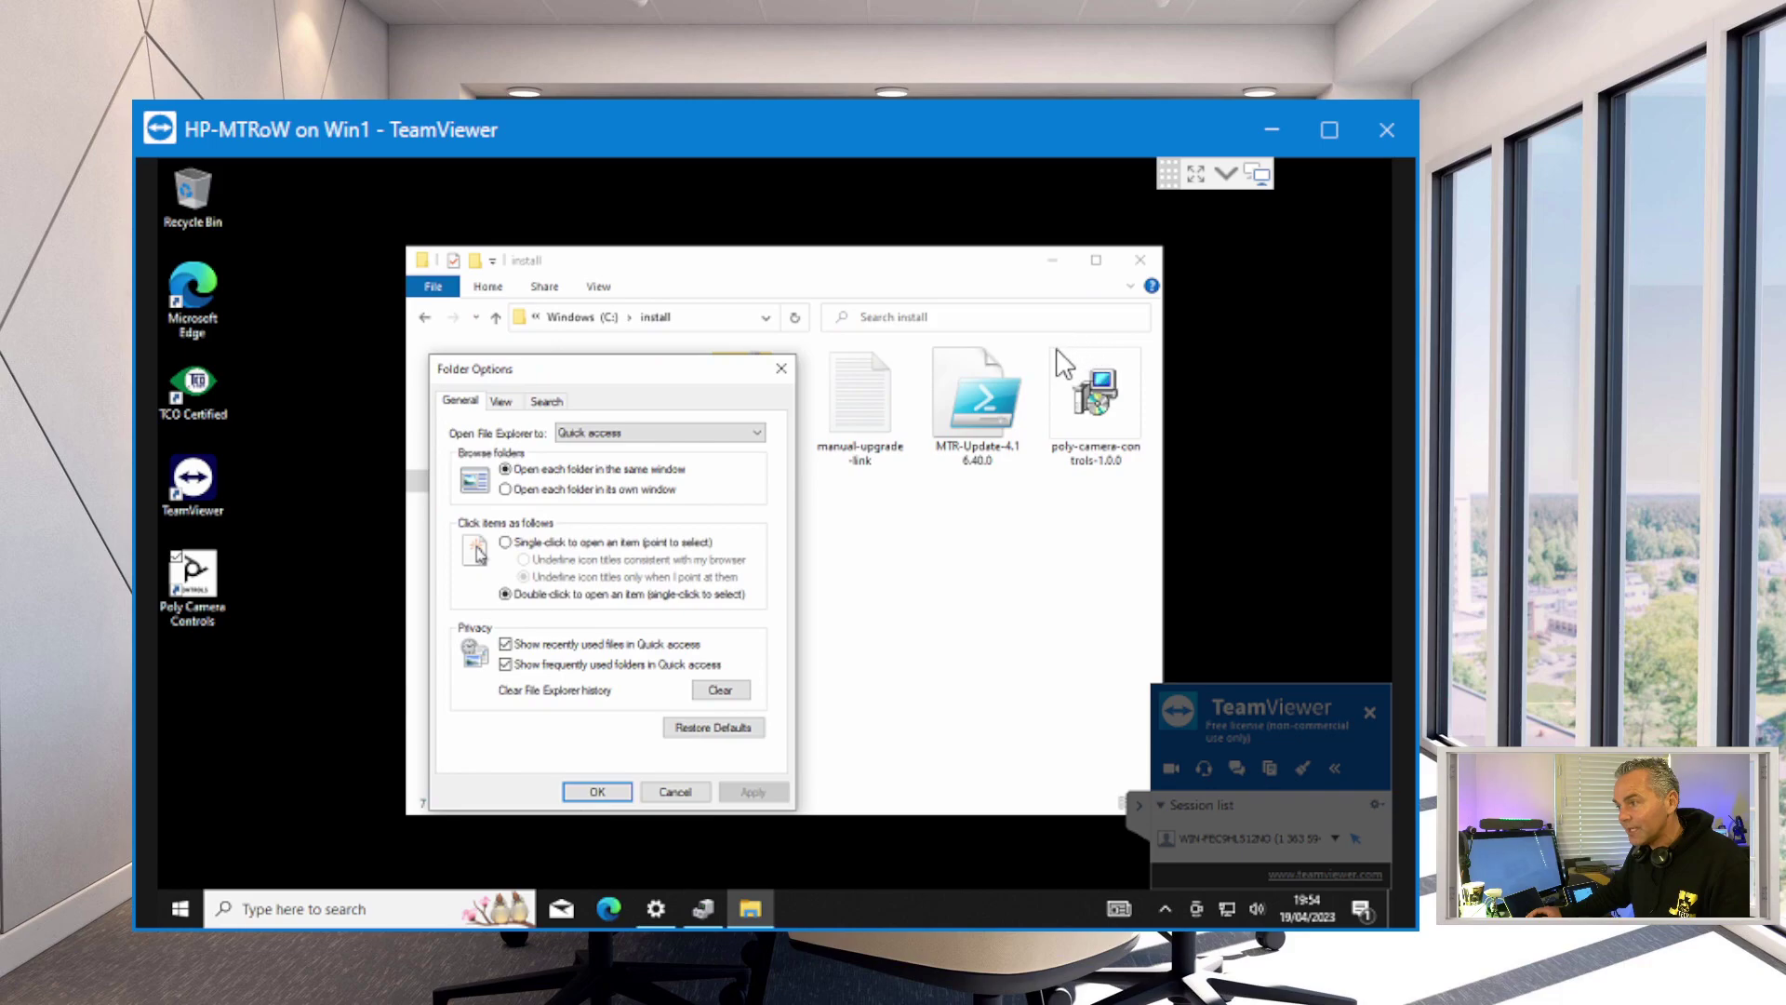
{"action": "left_click", "coordinate": [502, 406]}
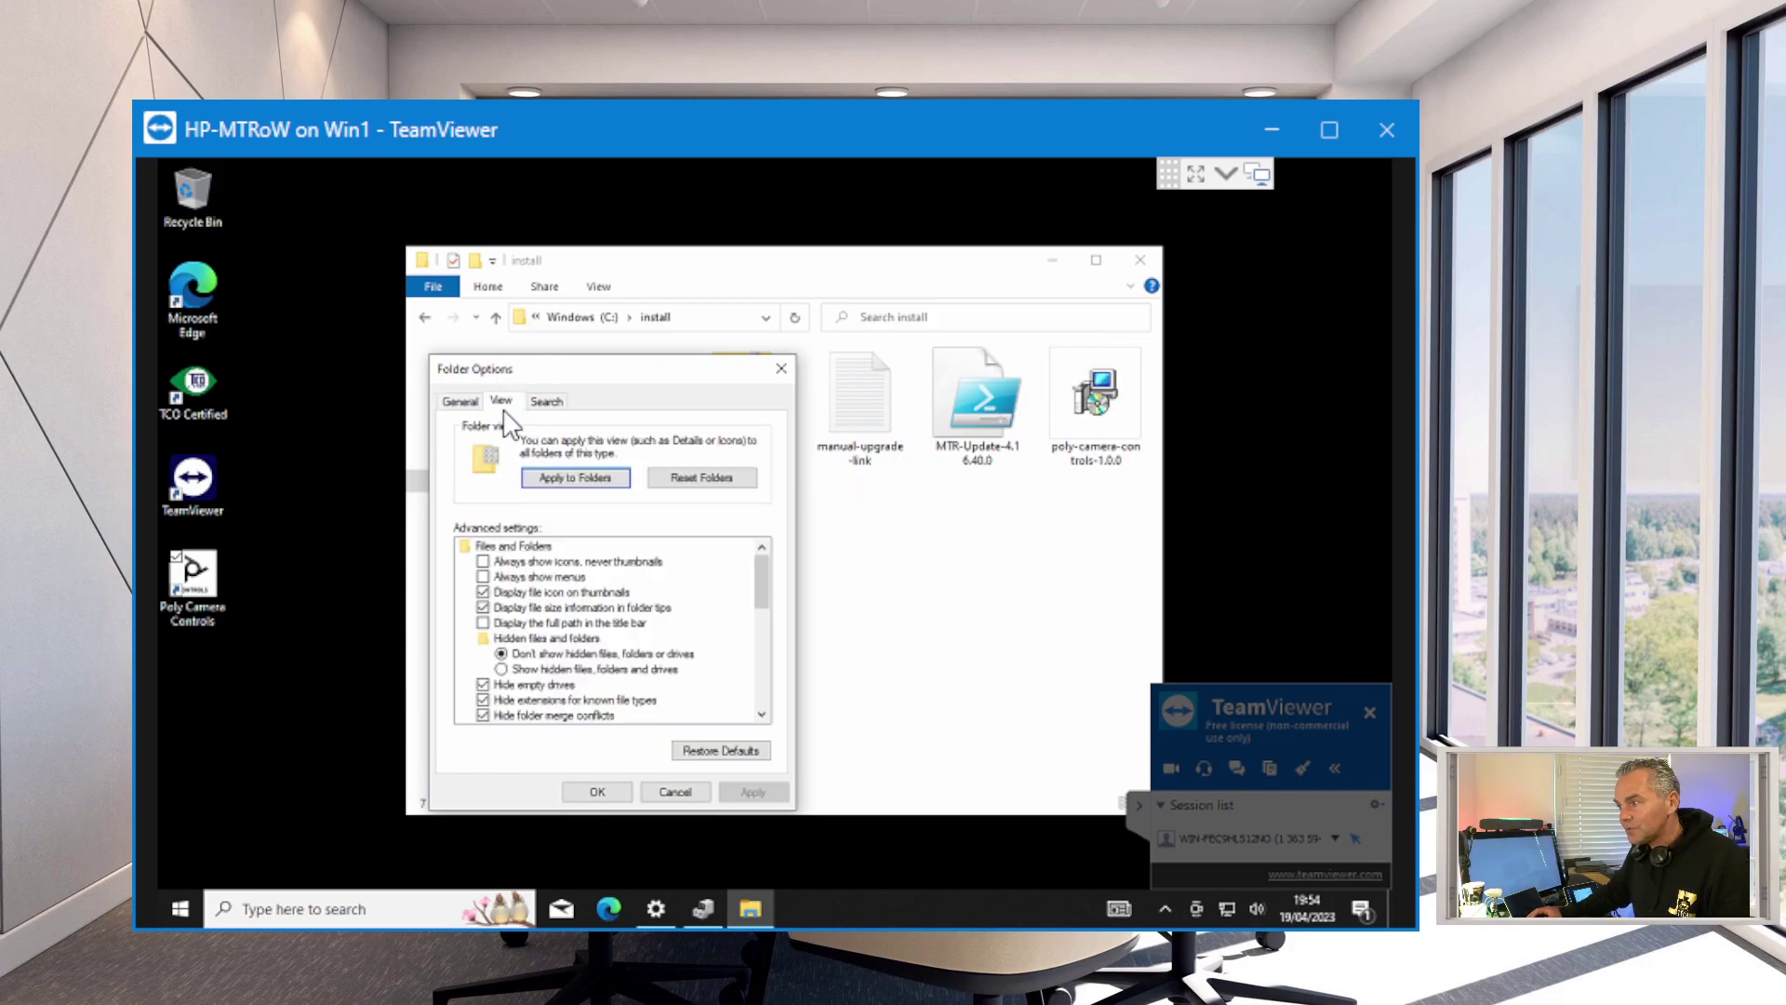
{"action": "left_click", "coordinate": [502, 670]}
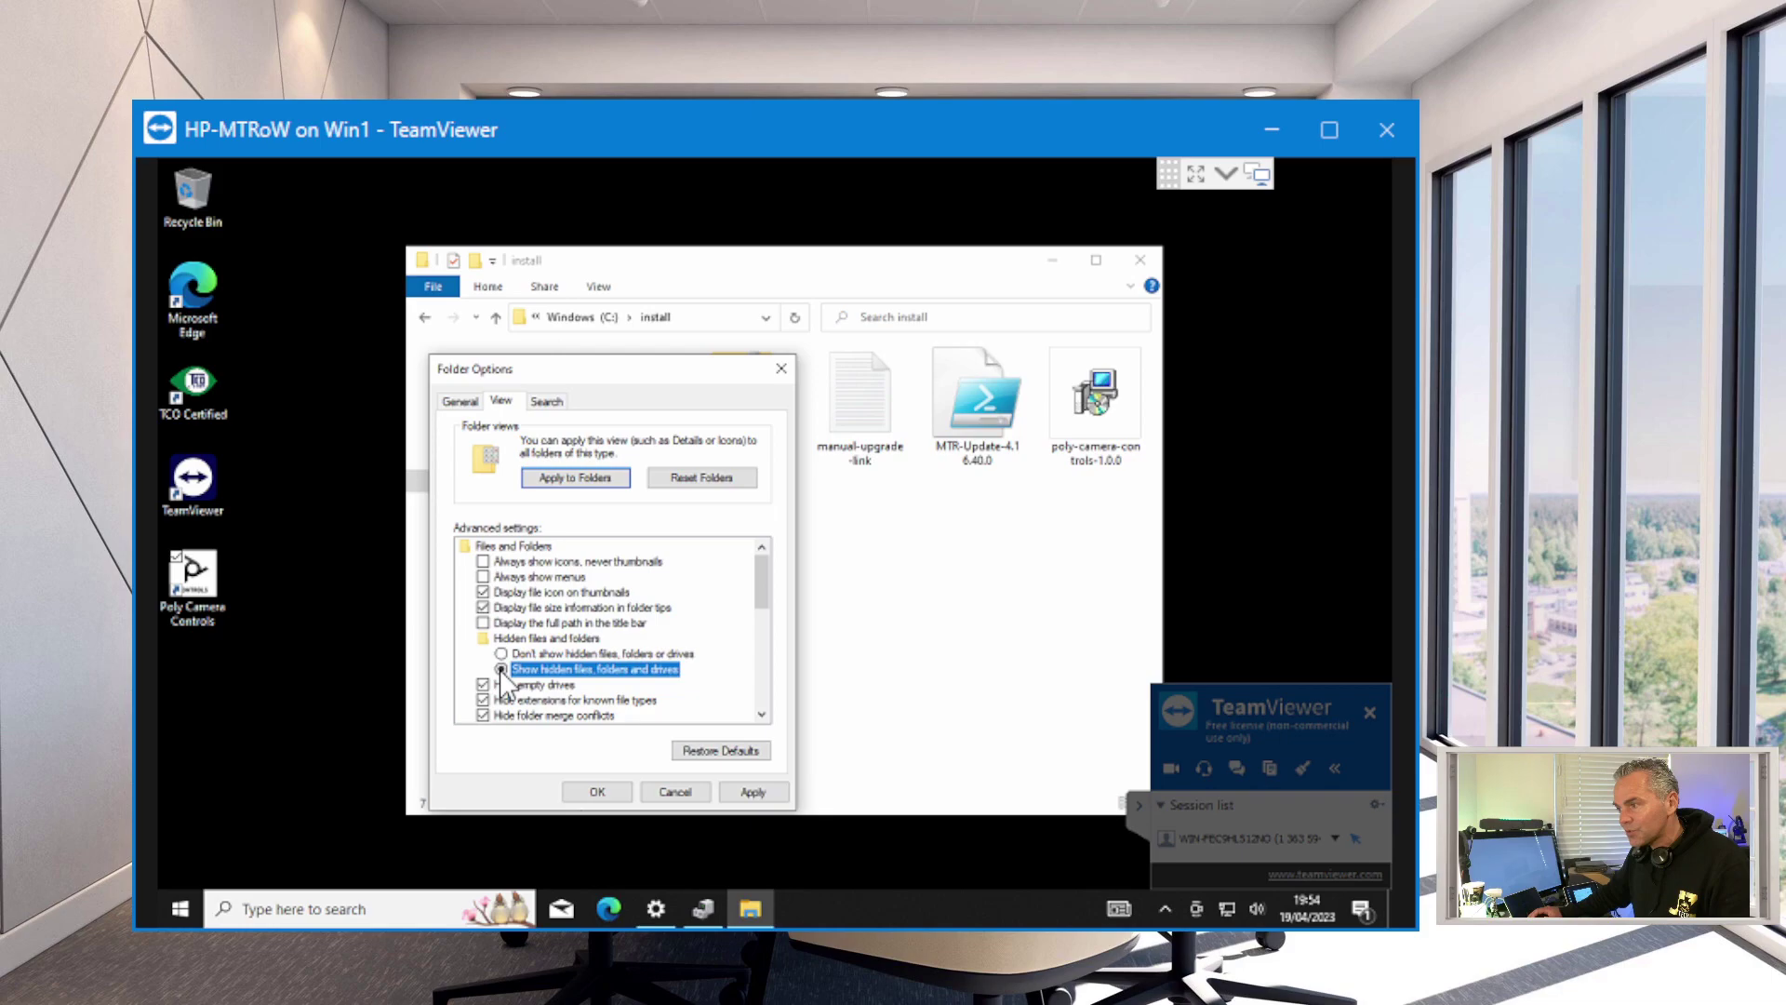
{"action": "left_click", "coordinate": [751, 791]}
{"action": "left_click", "coordinate": [597, 792]}
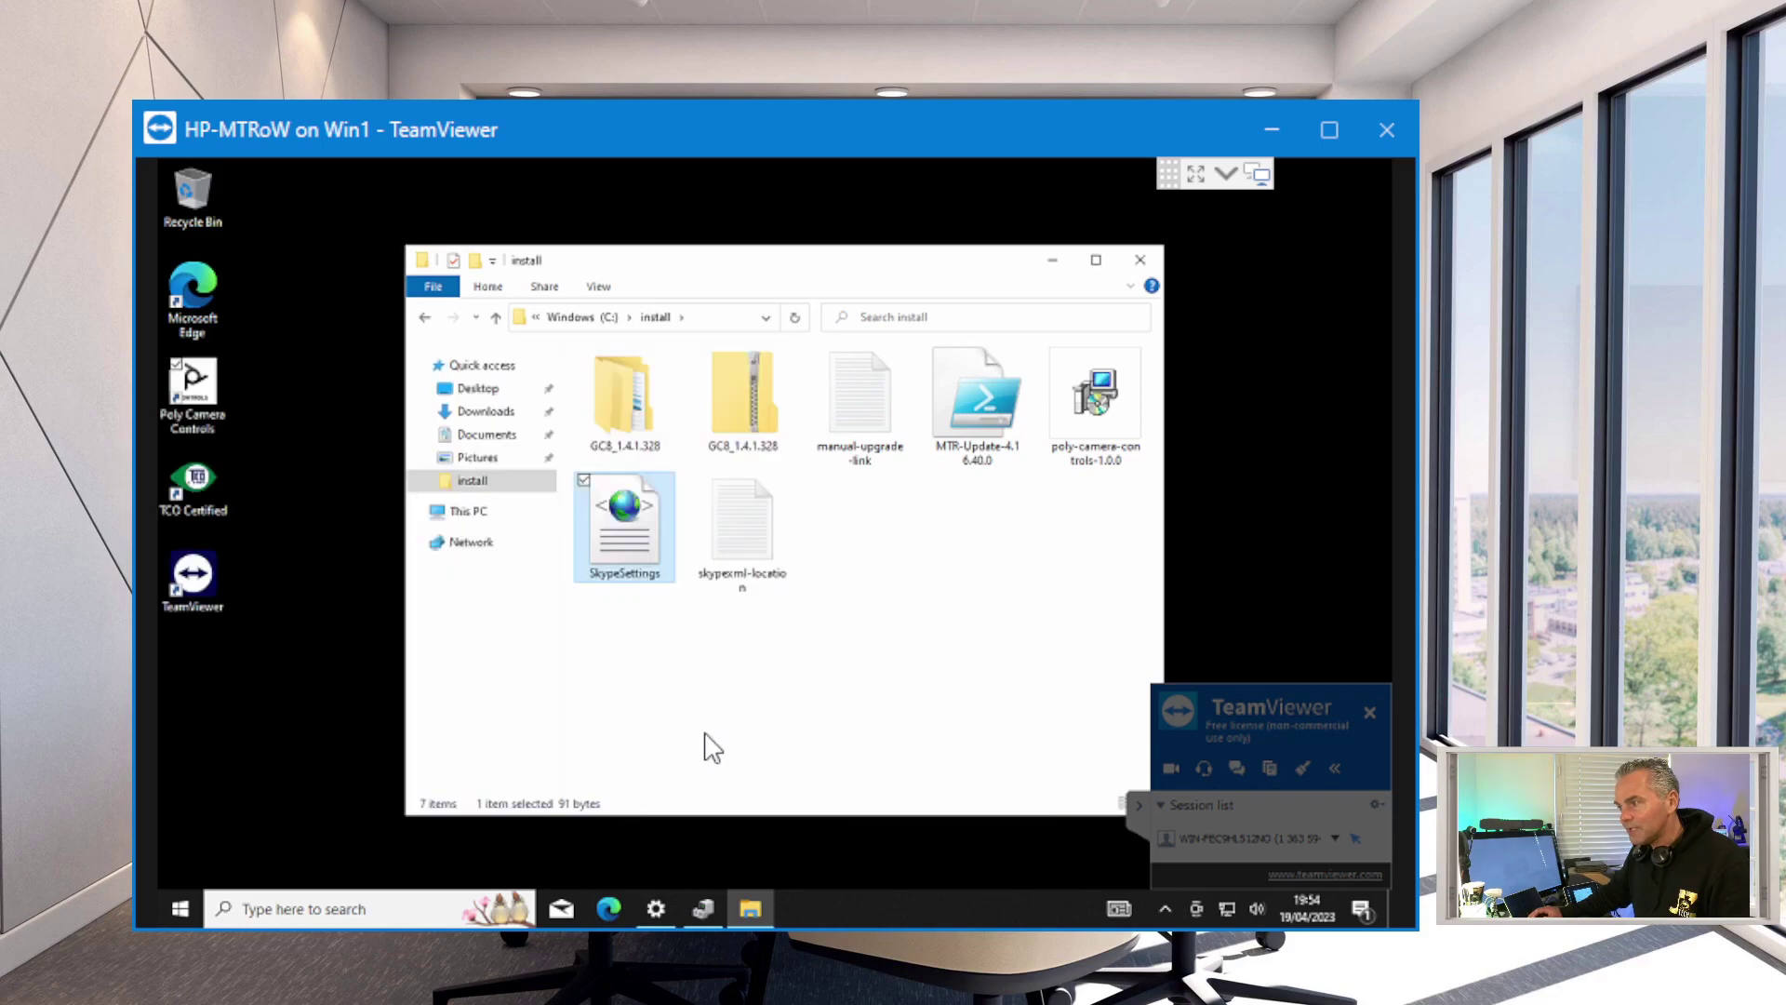
Browse to C:\Users\Skype on the remote PC, granting permanent access to the Skype profile folder.
{"action": "left_click", "coordinate": [468, 514]}
{"action": "double_click", "coordinate": [701, 656]}
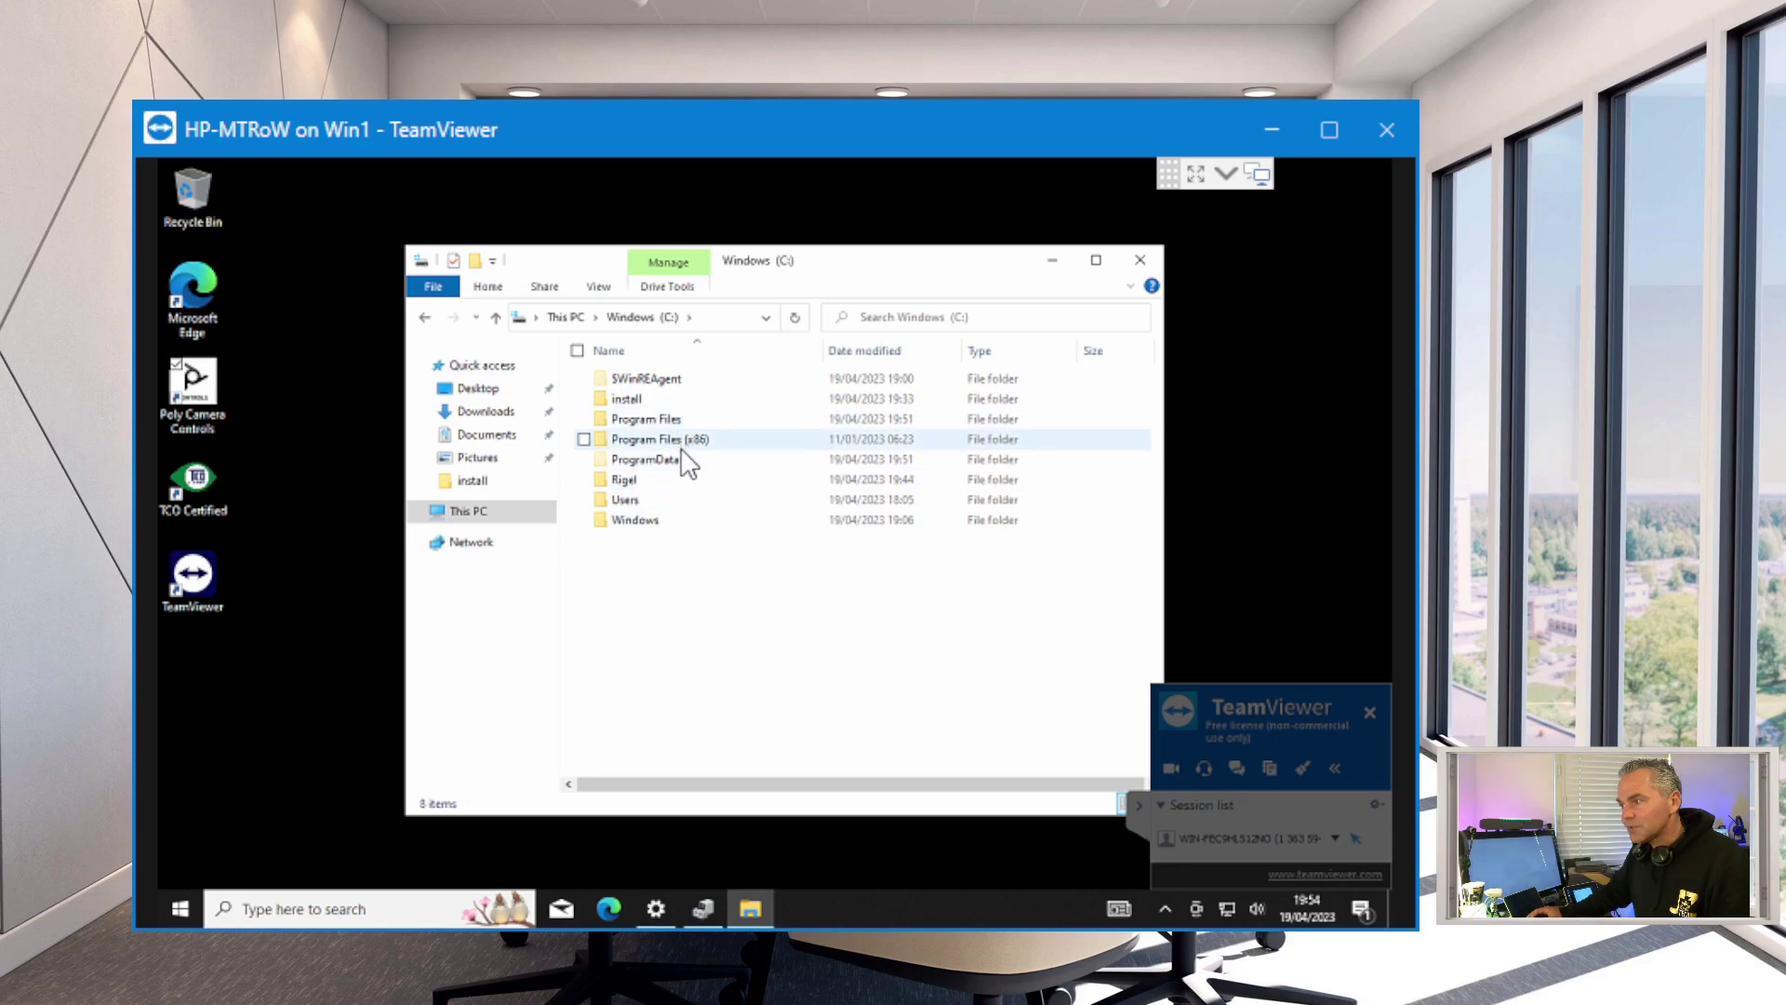
{"action": "double_click", "coordinate": [652, 507]}
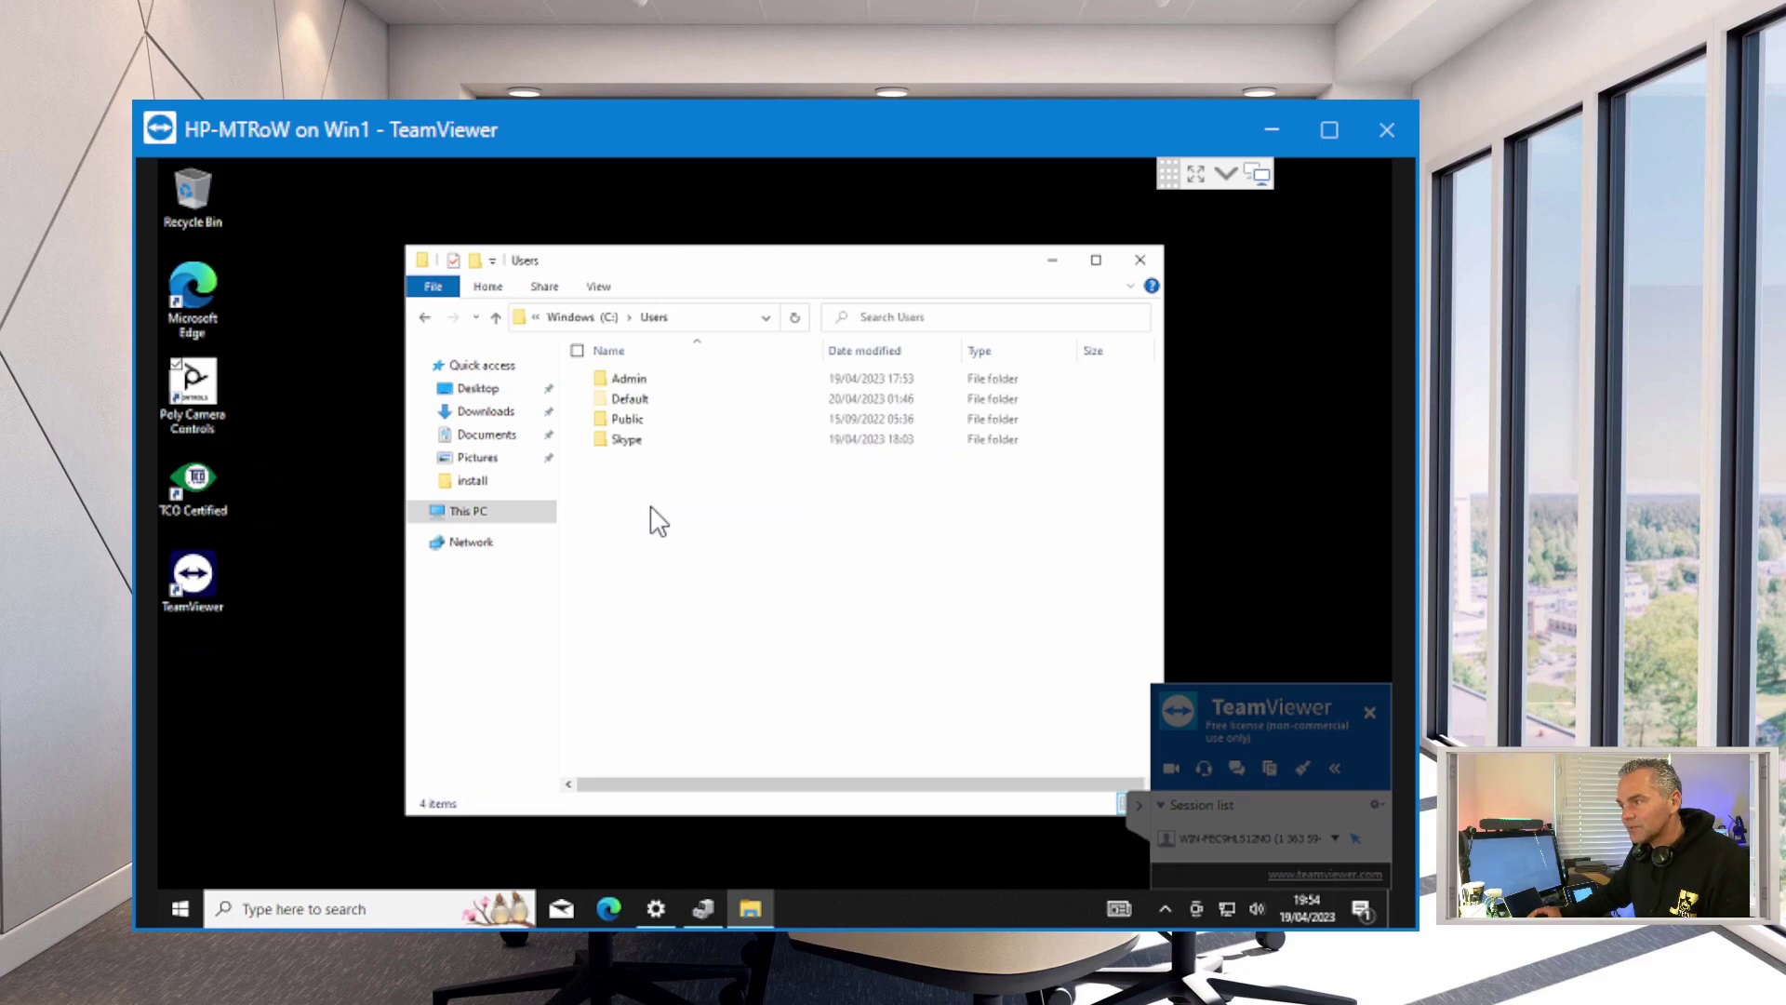
{"action": "left_click", "coordinate": [636, 449]}
{"action": "double_click", "coordinate": [638, 456]}
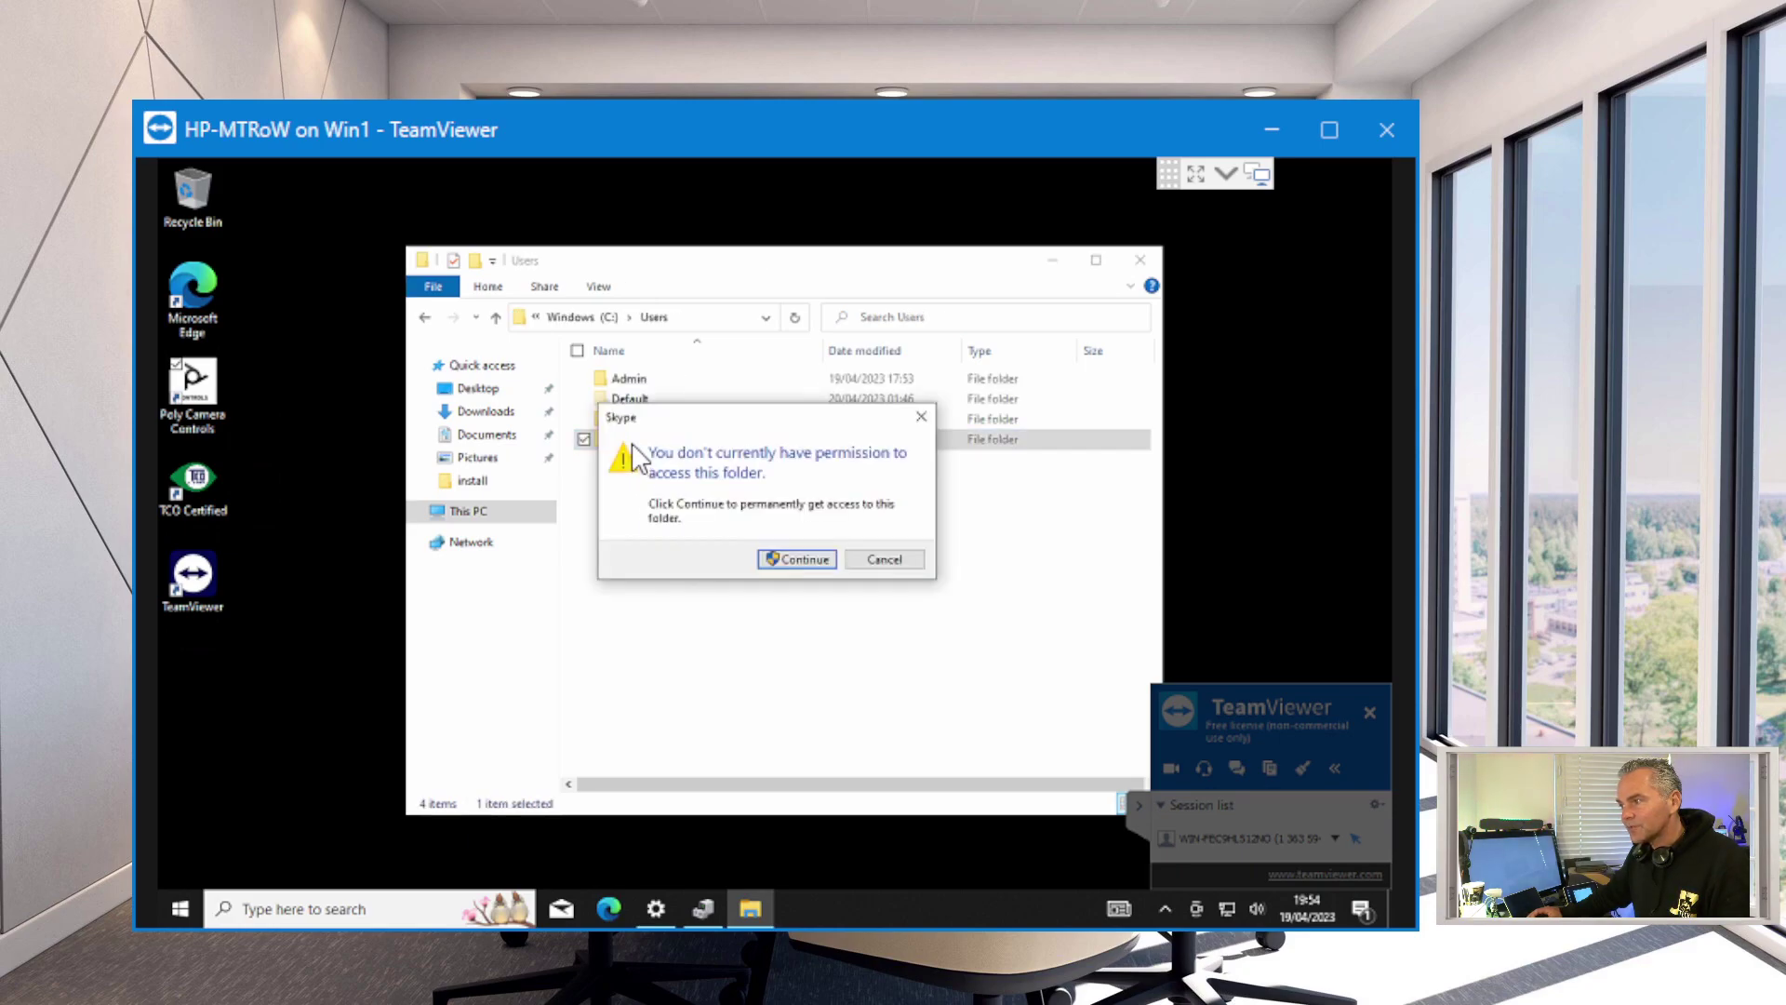
{"action": "left_click", "coordinate": [795, 559]}
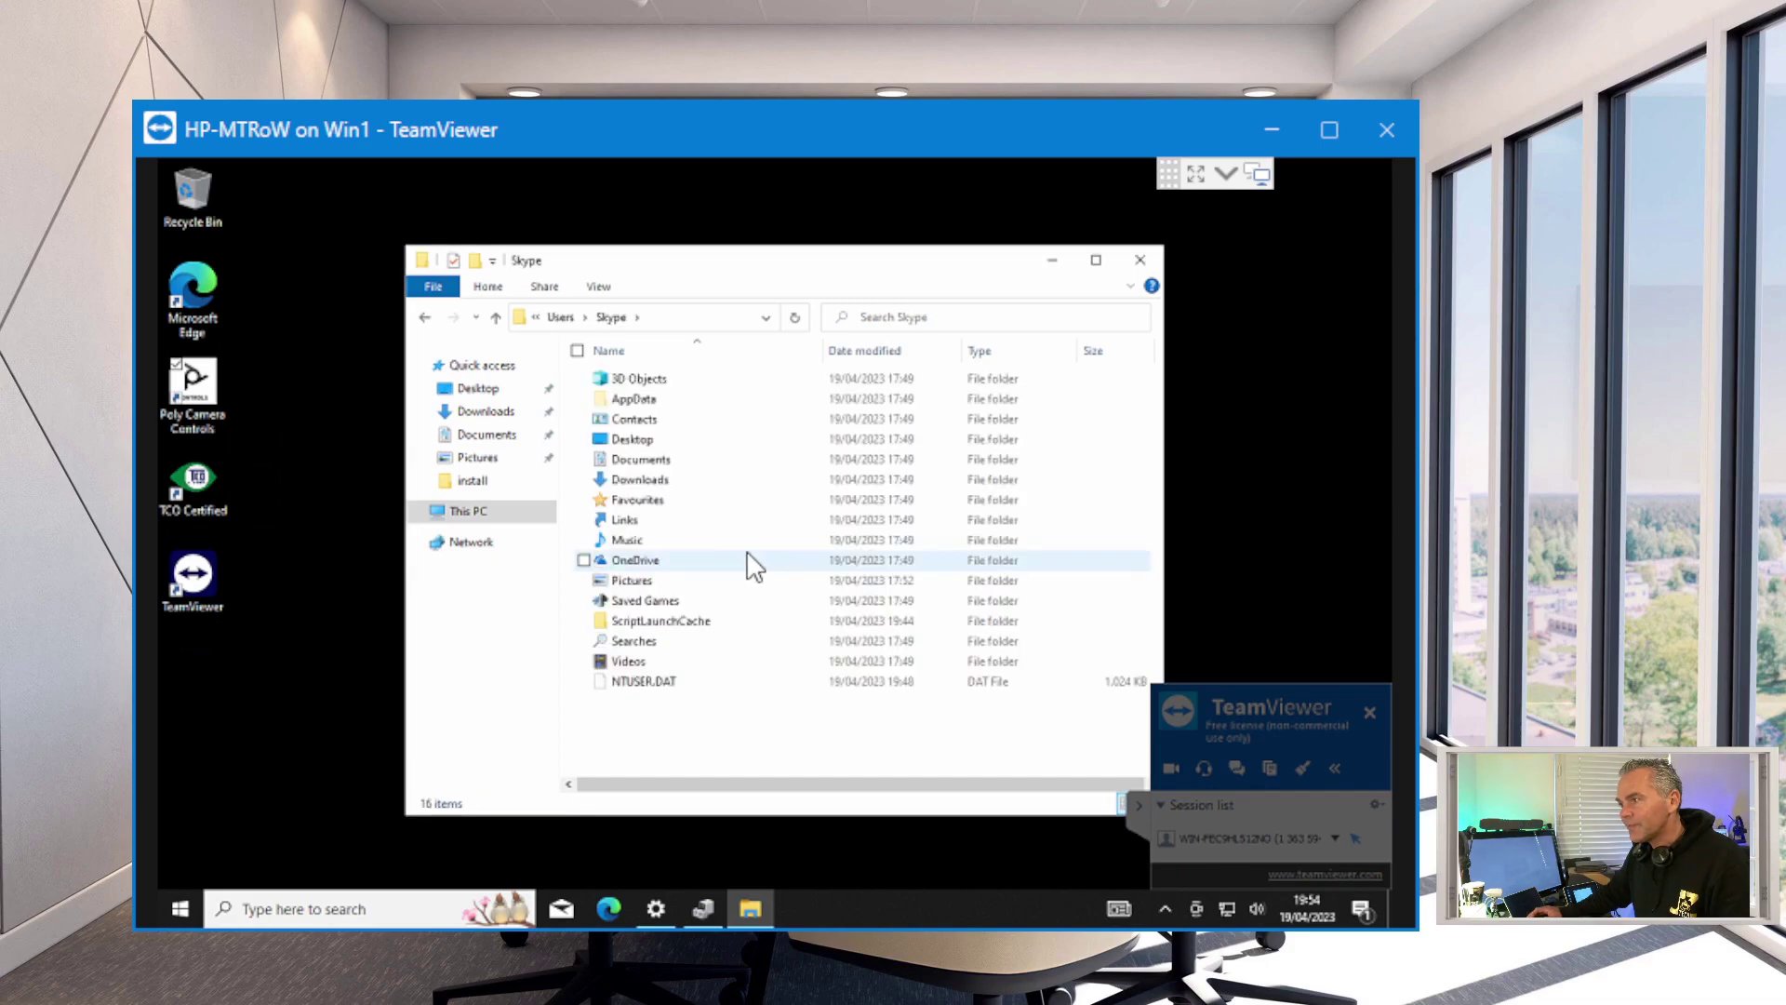
Open AppData\Local\Packages\Microsoft.SkypeRoomSystem_8wekyb3d8bbwe\LocalState in the Skype profile.
{"action": "double_click", "coordinate": [640, 400]}
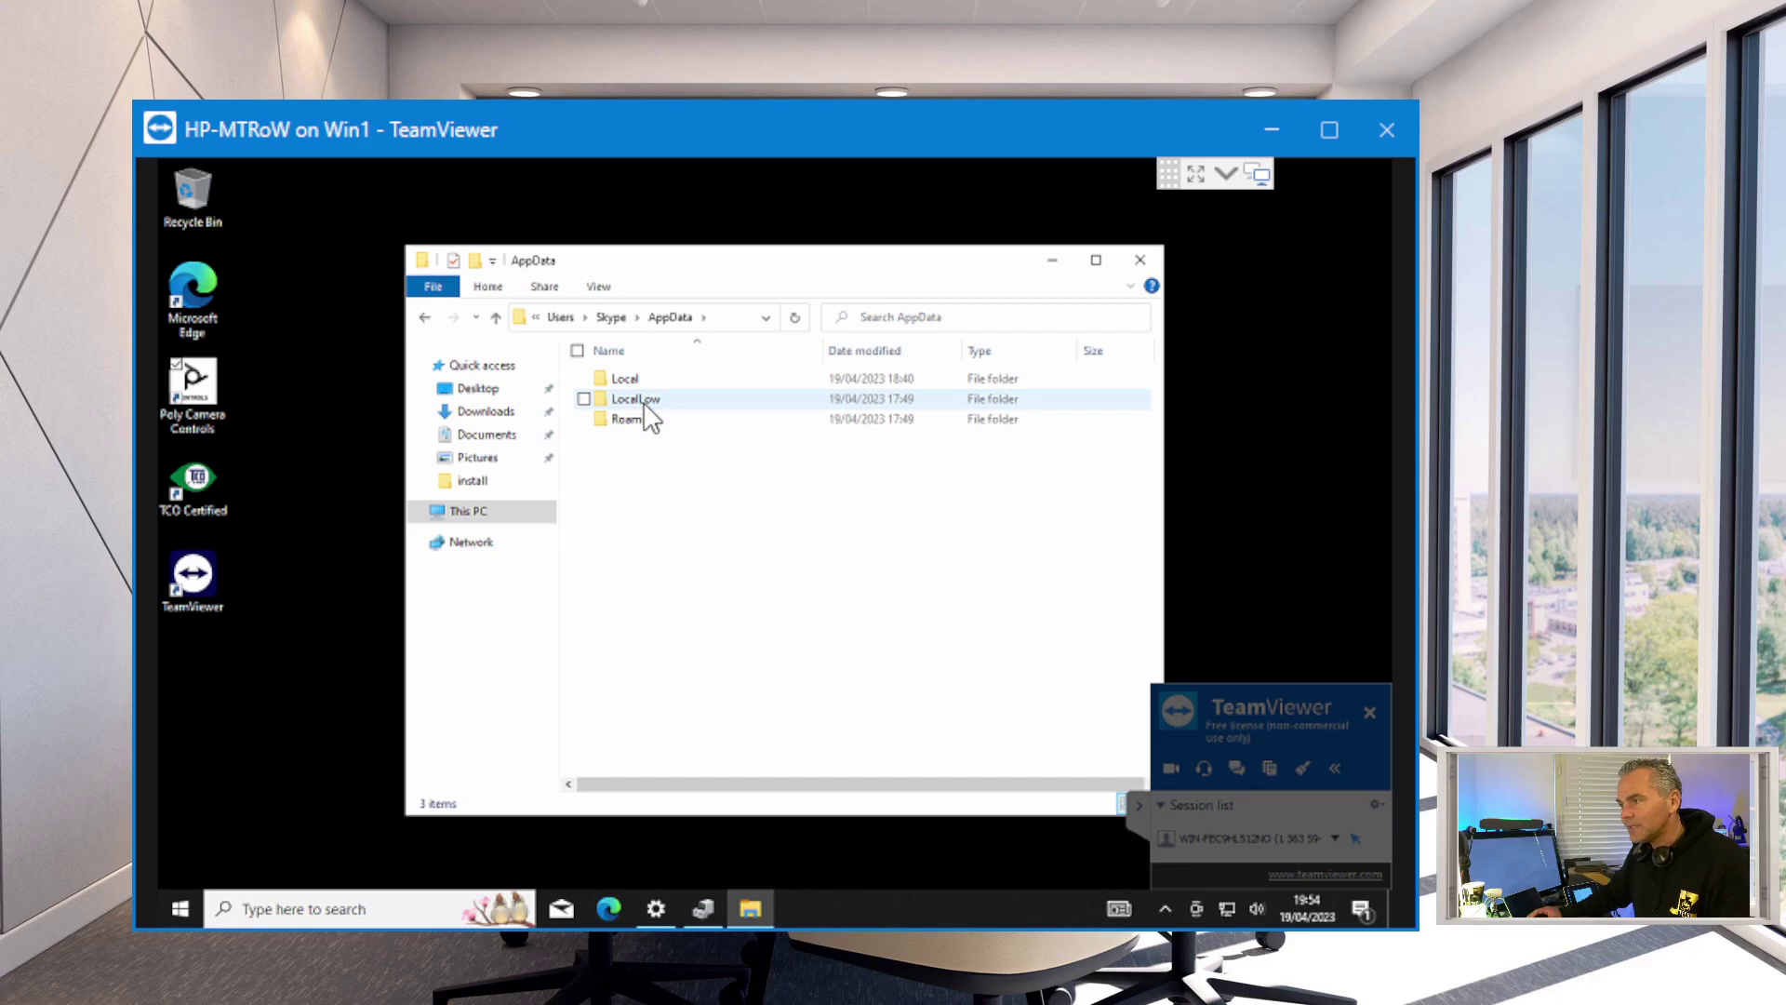
{"action": "double_click", "coordinate": [650, 382]}
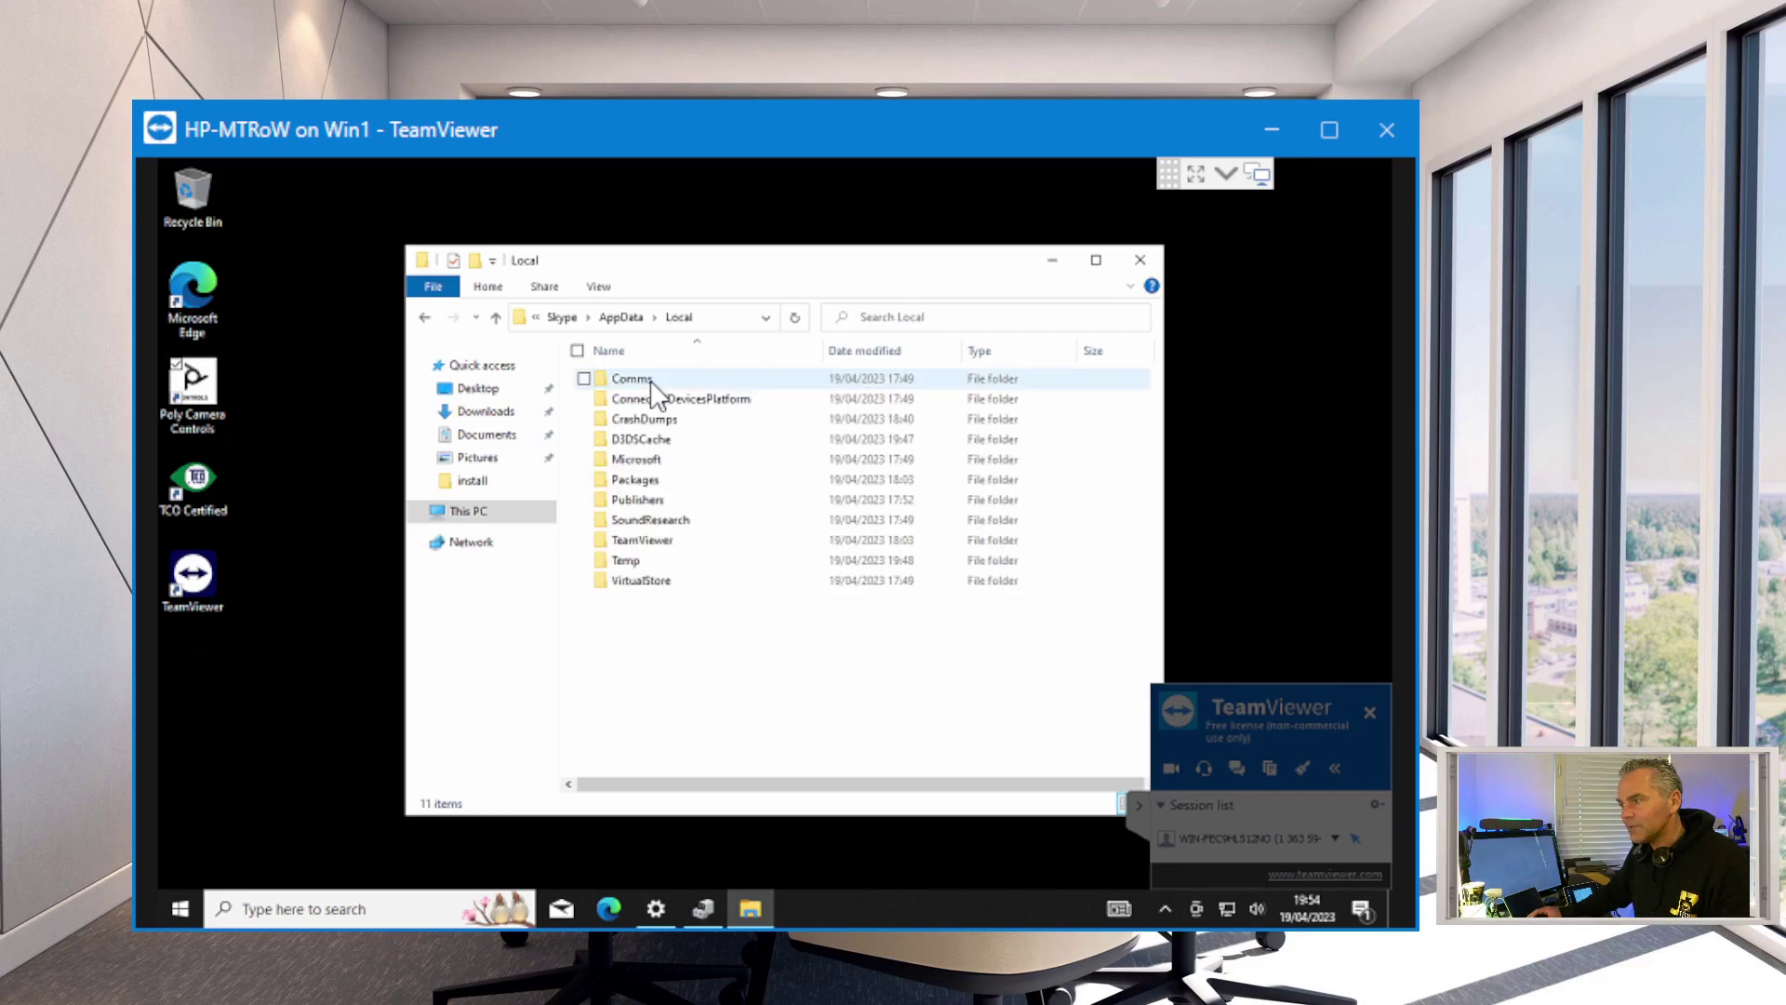
{"action": "left_click", "coordinate": [716, 439]}
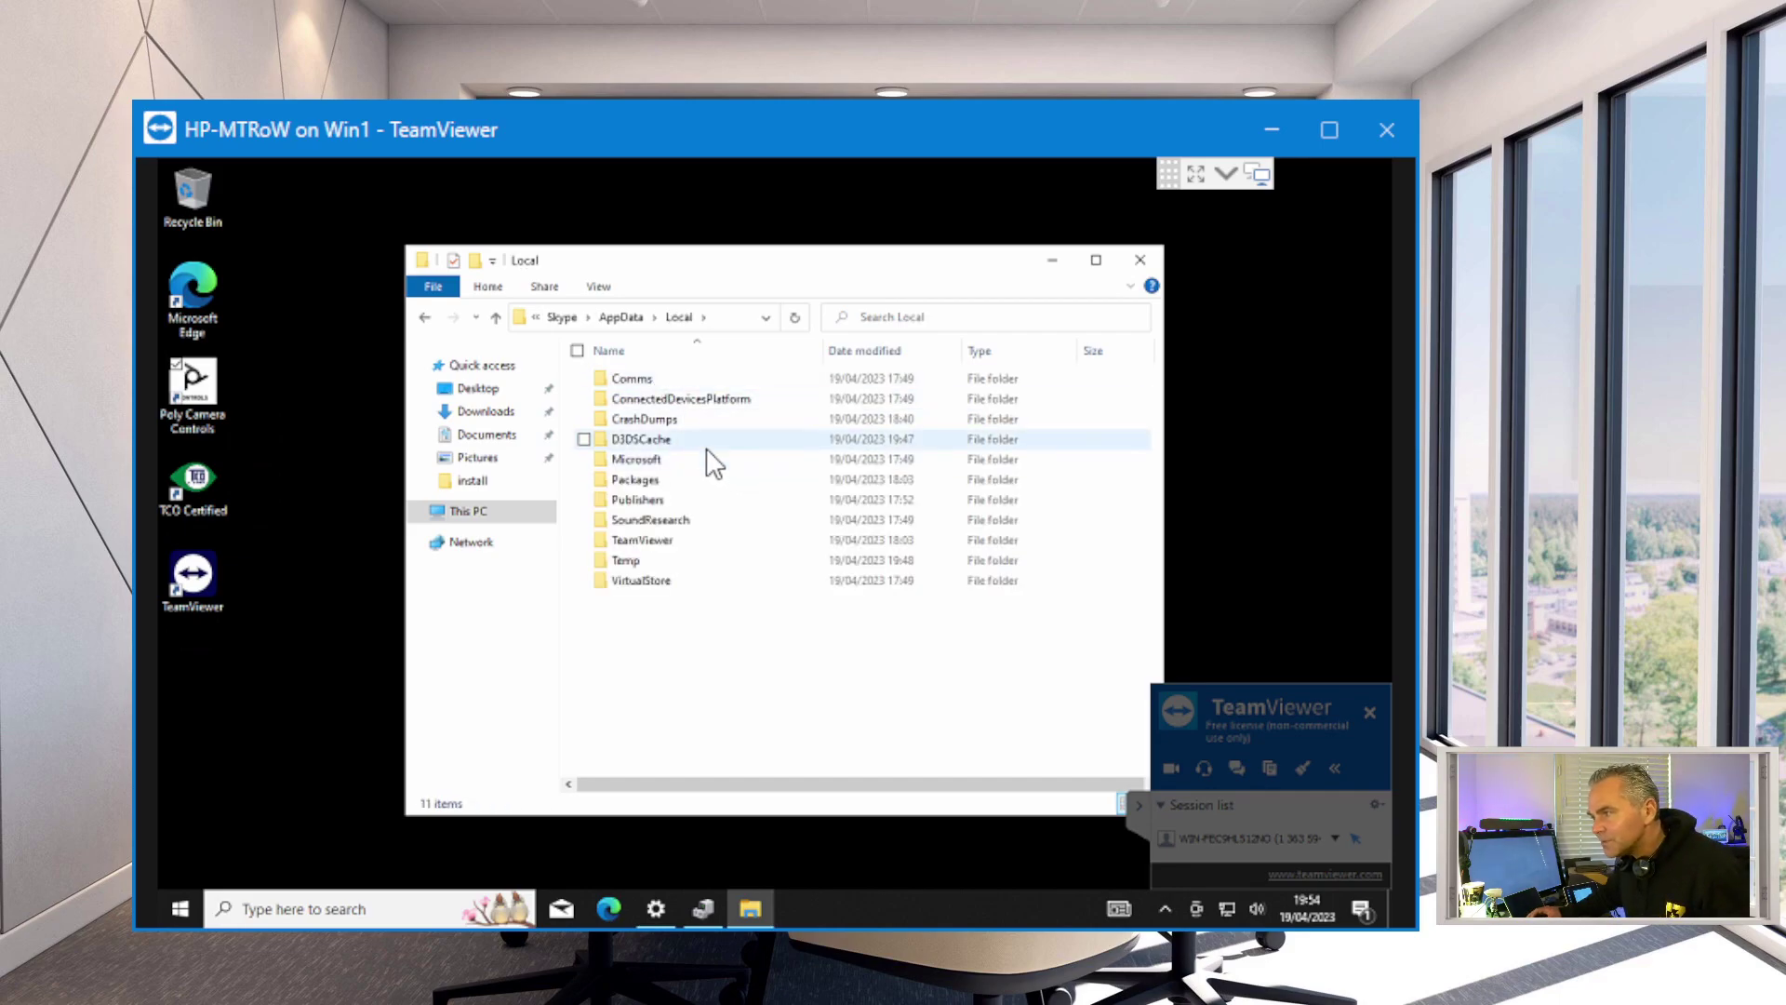
{"action": "double_click", "coordinate": [685, 479]}
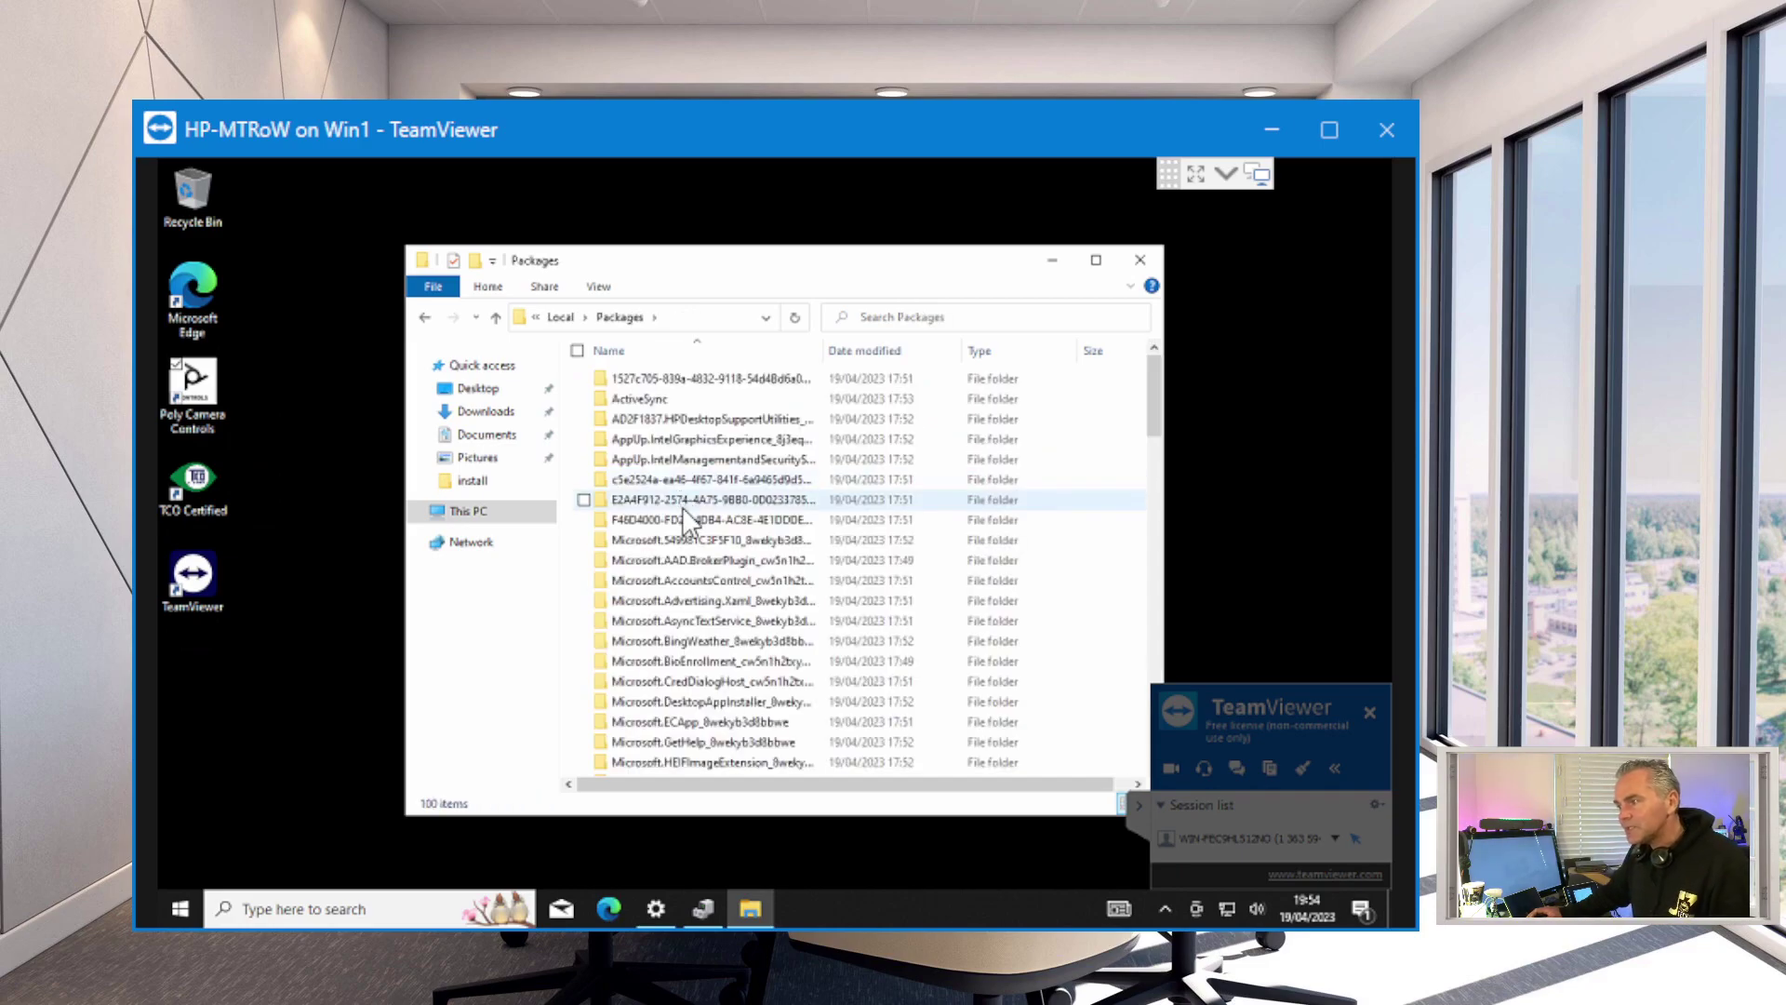
{"action": "scroll", "coordinate": [689, 525], "scroll_direction": "down", "scroll_amount": 4}
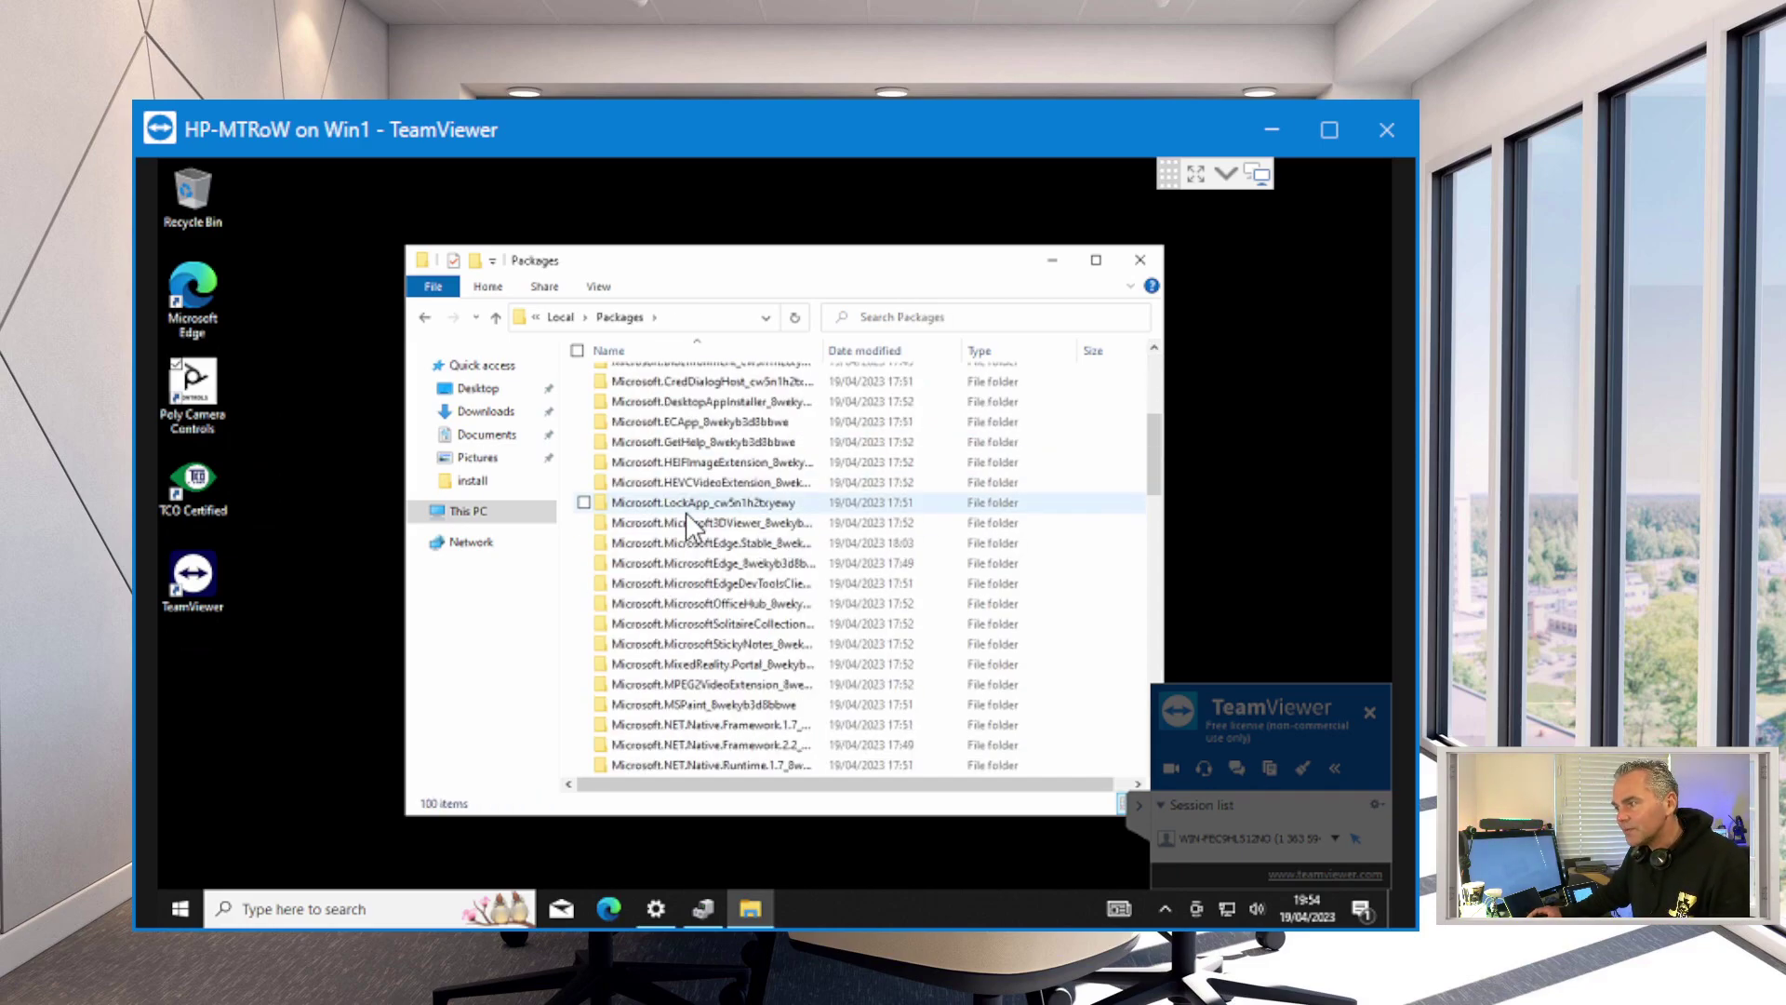
{"action": "scroll", "coordinate": [735, 556], "scroll_direction": "down", "scroll_amount": 3}
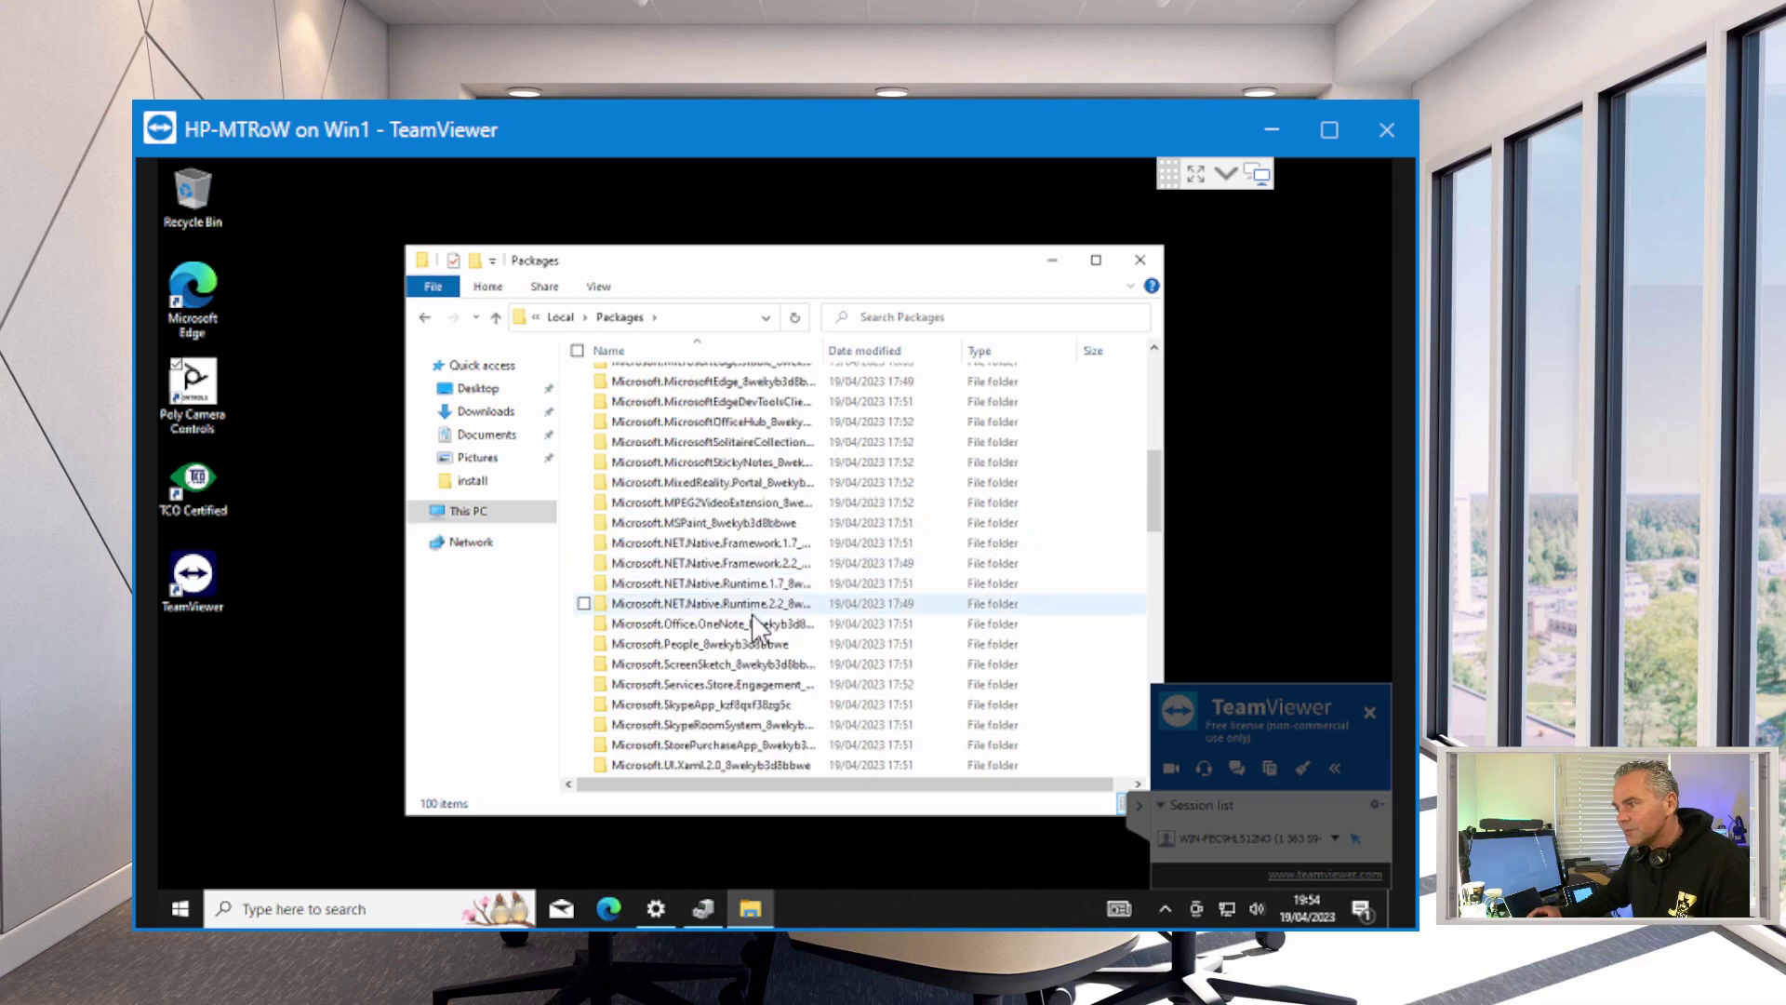
{"action": "double_click", "coordinate": [735, 725]}
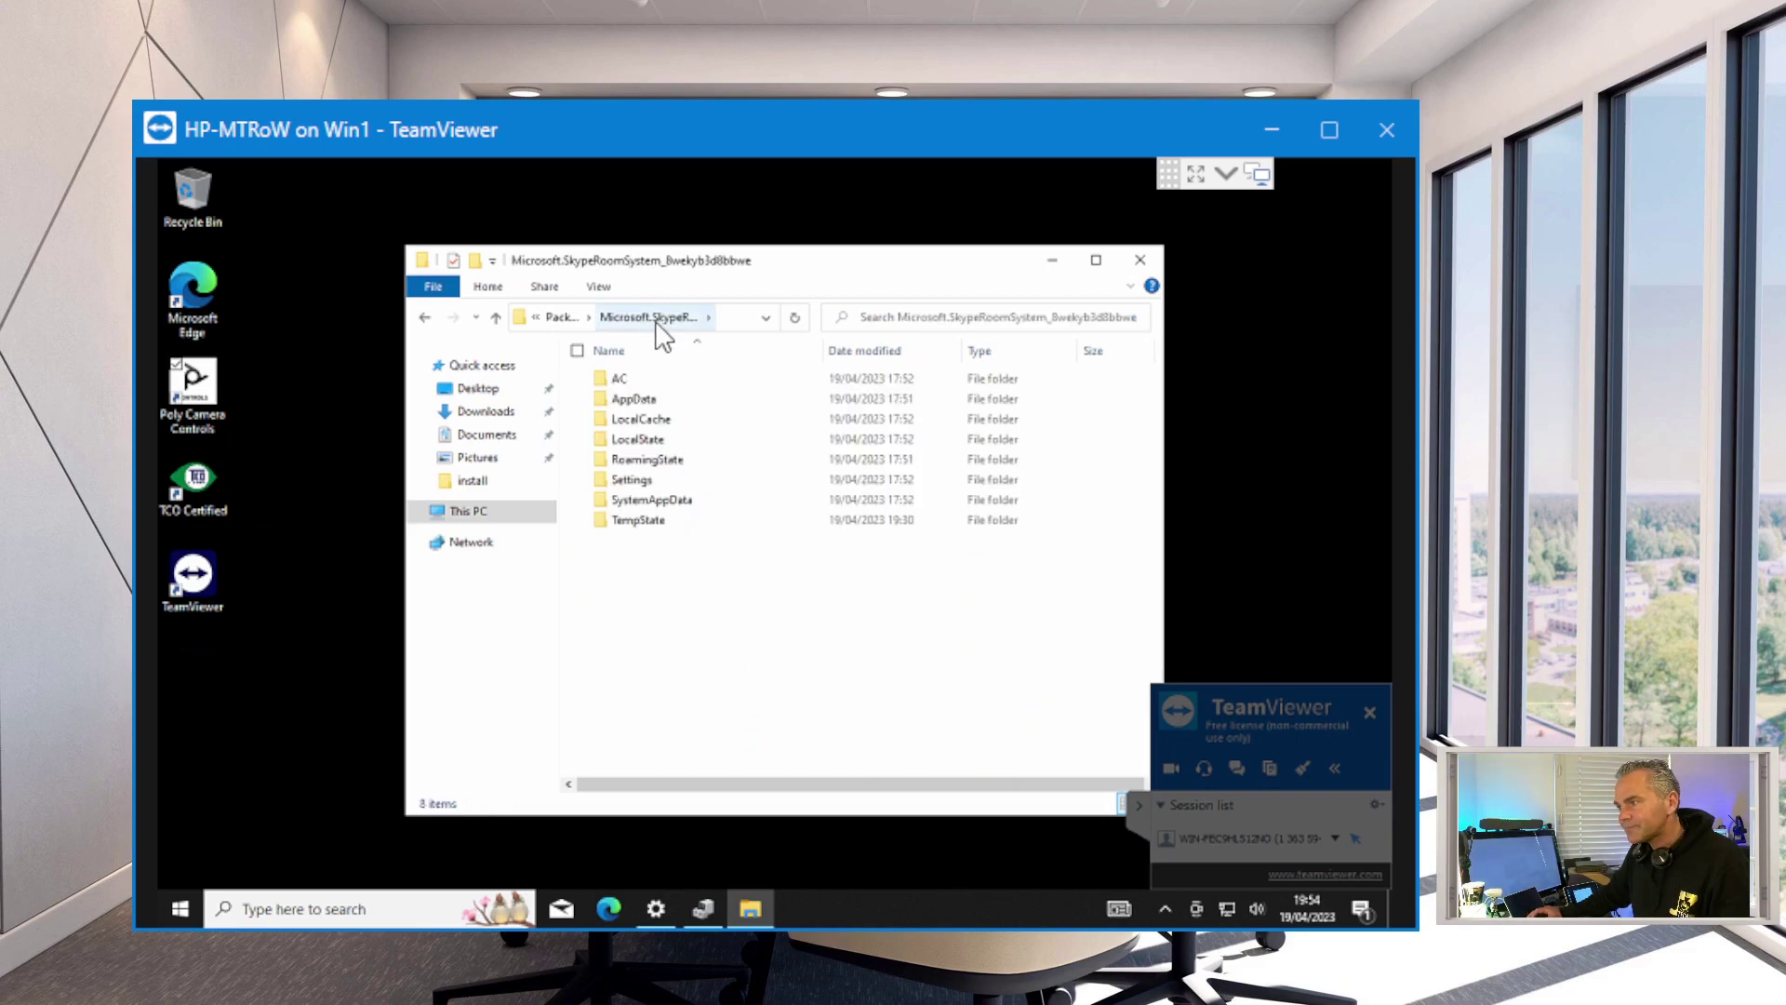
{"action": "double_click", "coordinate": [657, 445]}
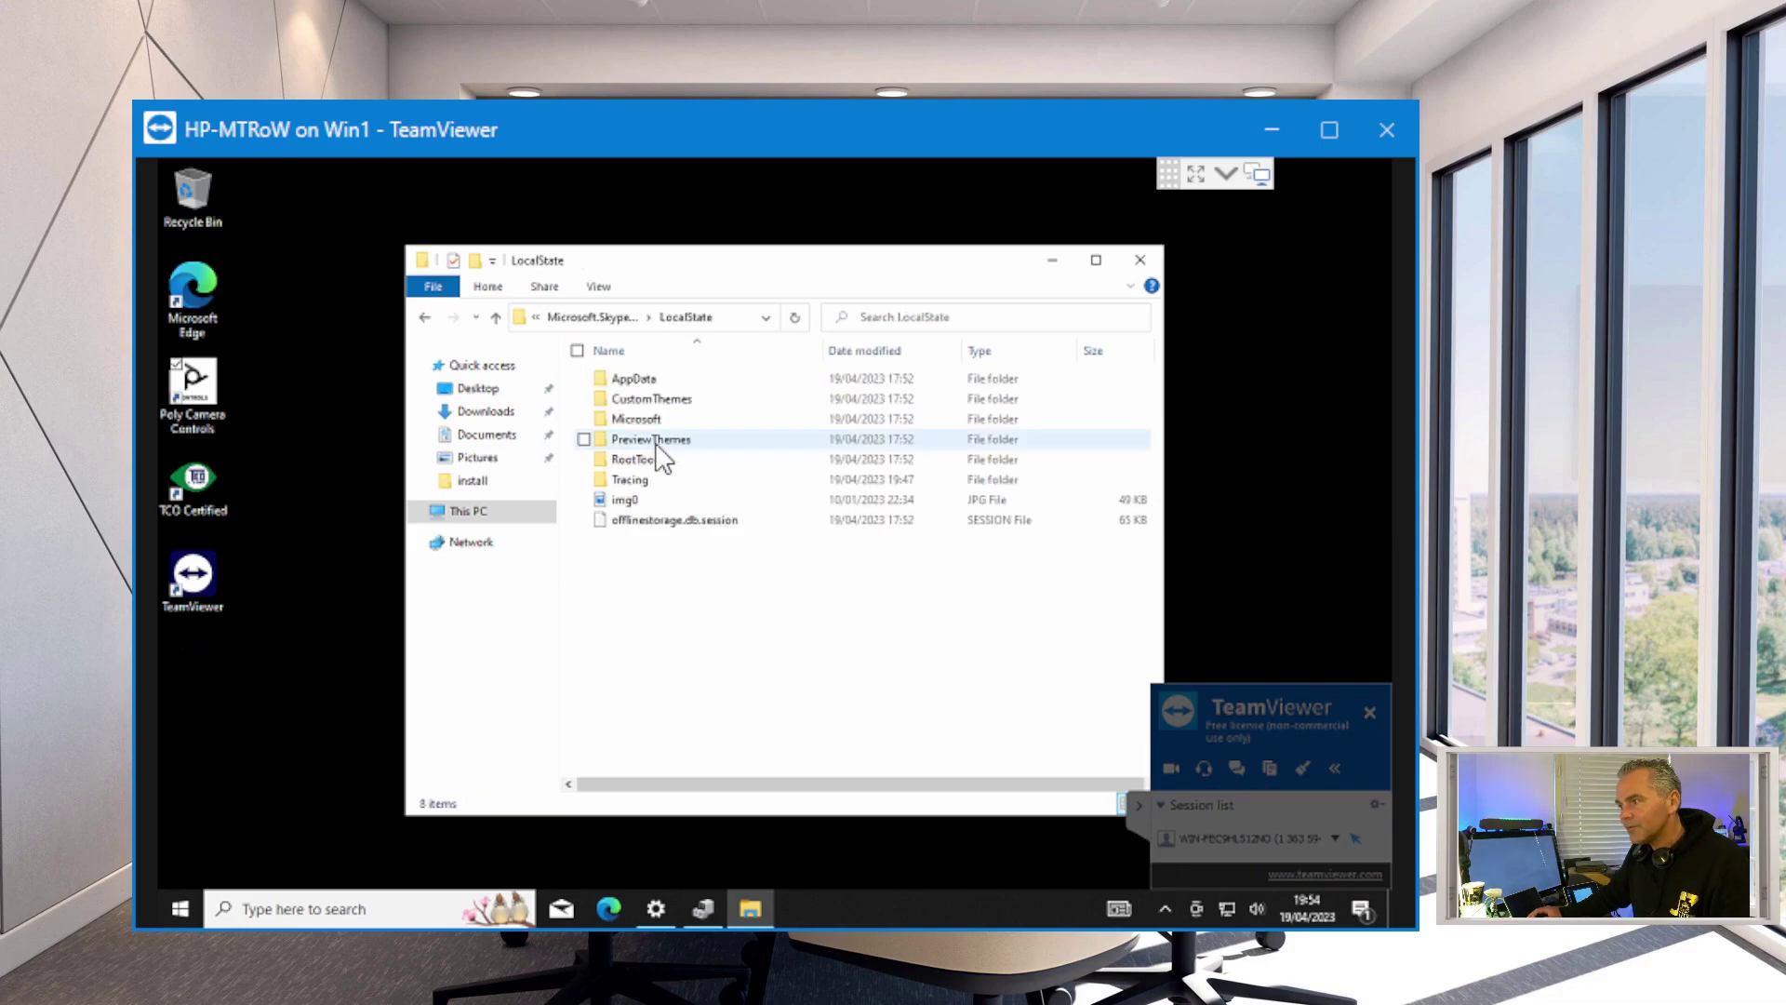
Paste the copied SkypeSettings.xml into the LocalState folder, bringing it to nine items.
{"action": "right_click", "coordinate": [670, 598]}
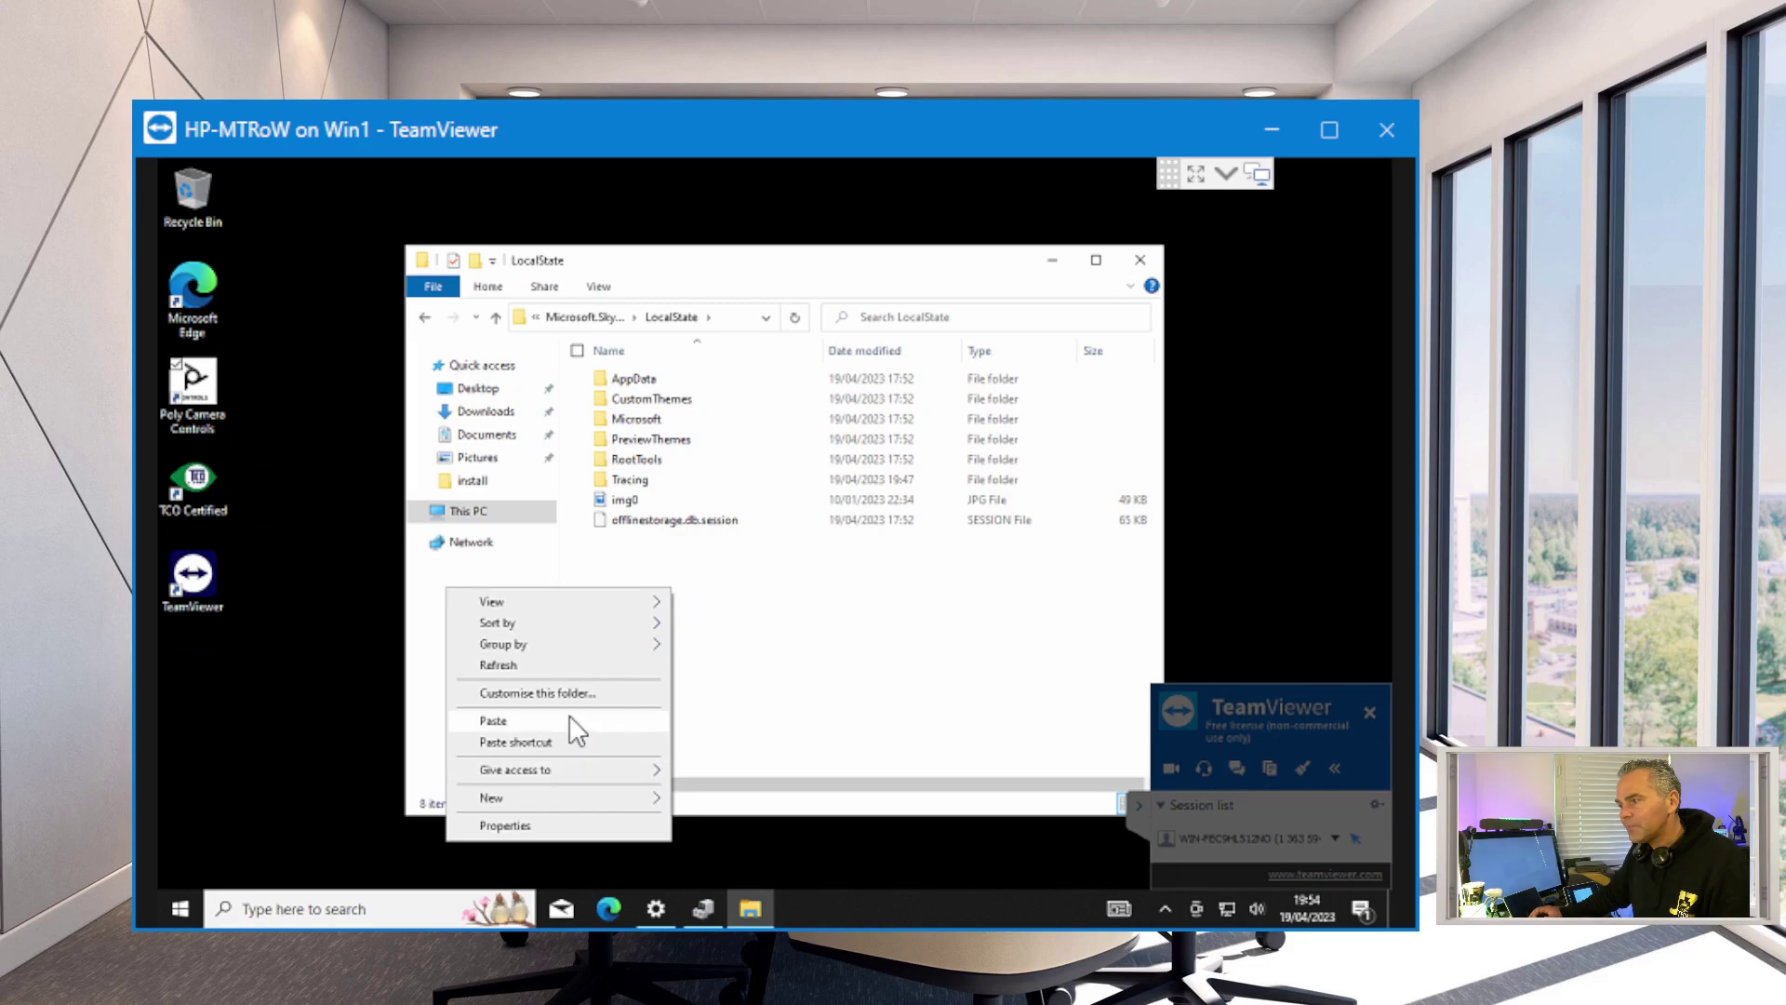
{"action": "left_click", "coordinate": [571, 723]}
{"action": "left_click", "coordinate": [696, 630]}
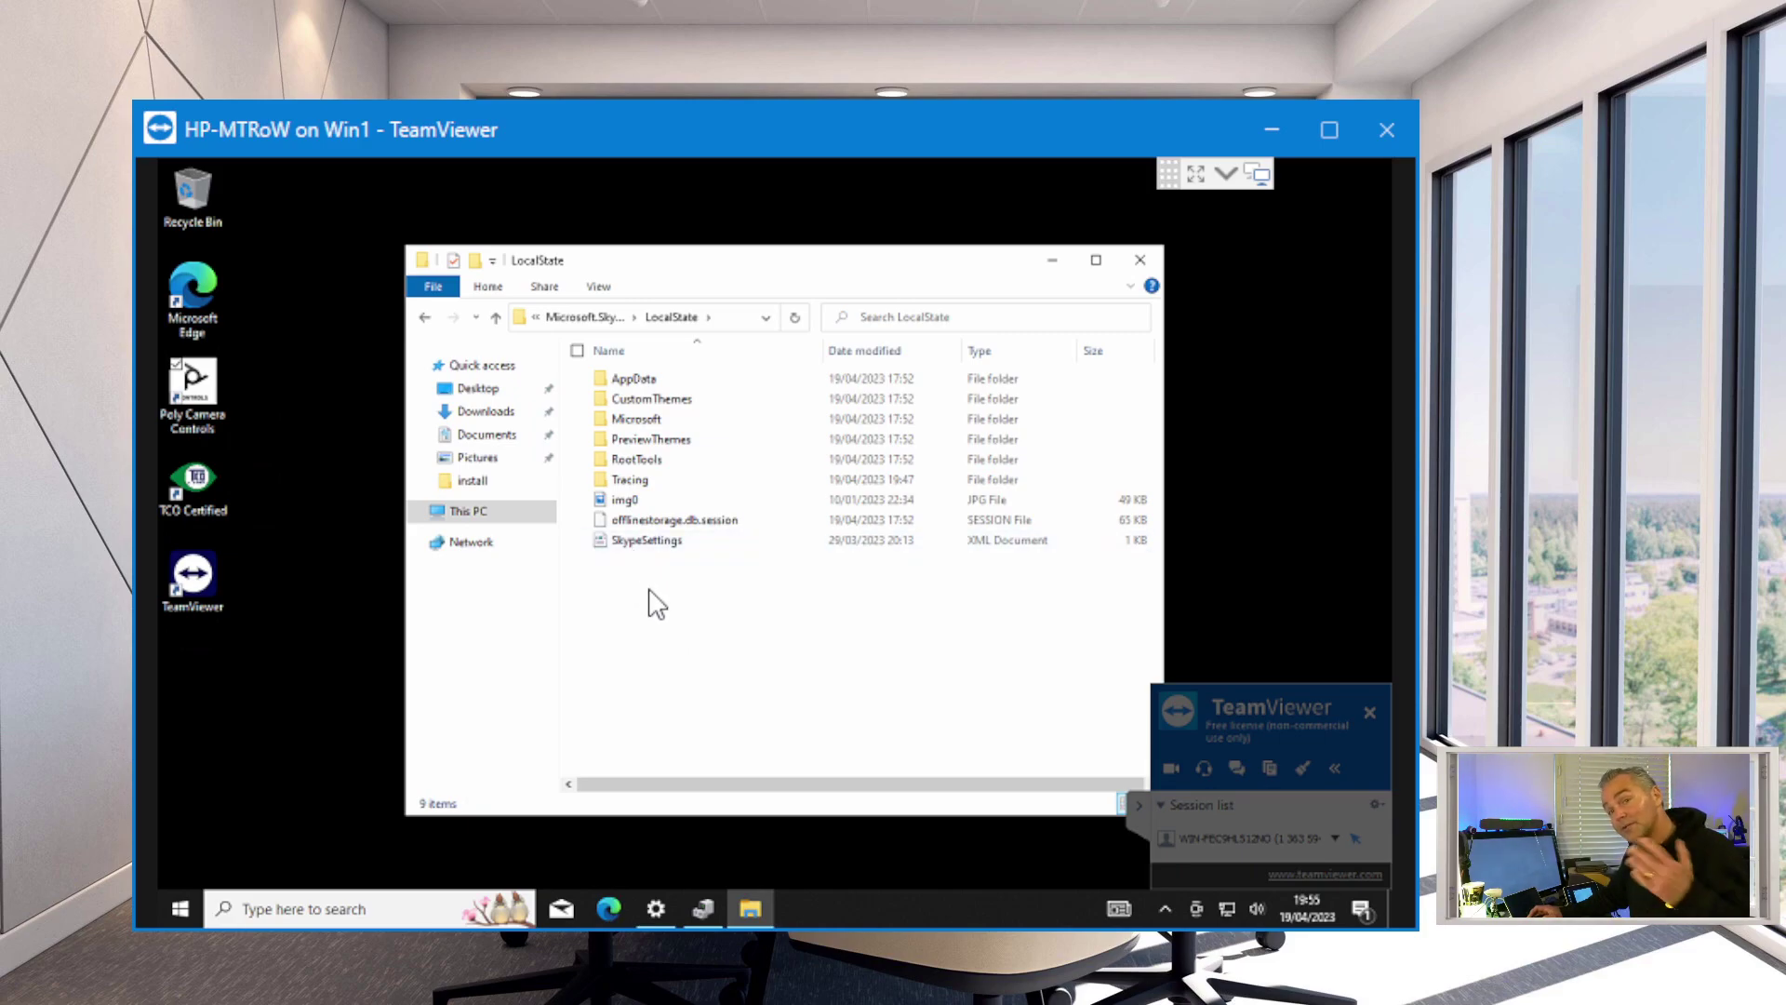
Close the LocalState window and restart the remote HP-MTRoW device from the Start menu.
{"action": "left_click", "coordinate": [1139, 262]}
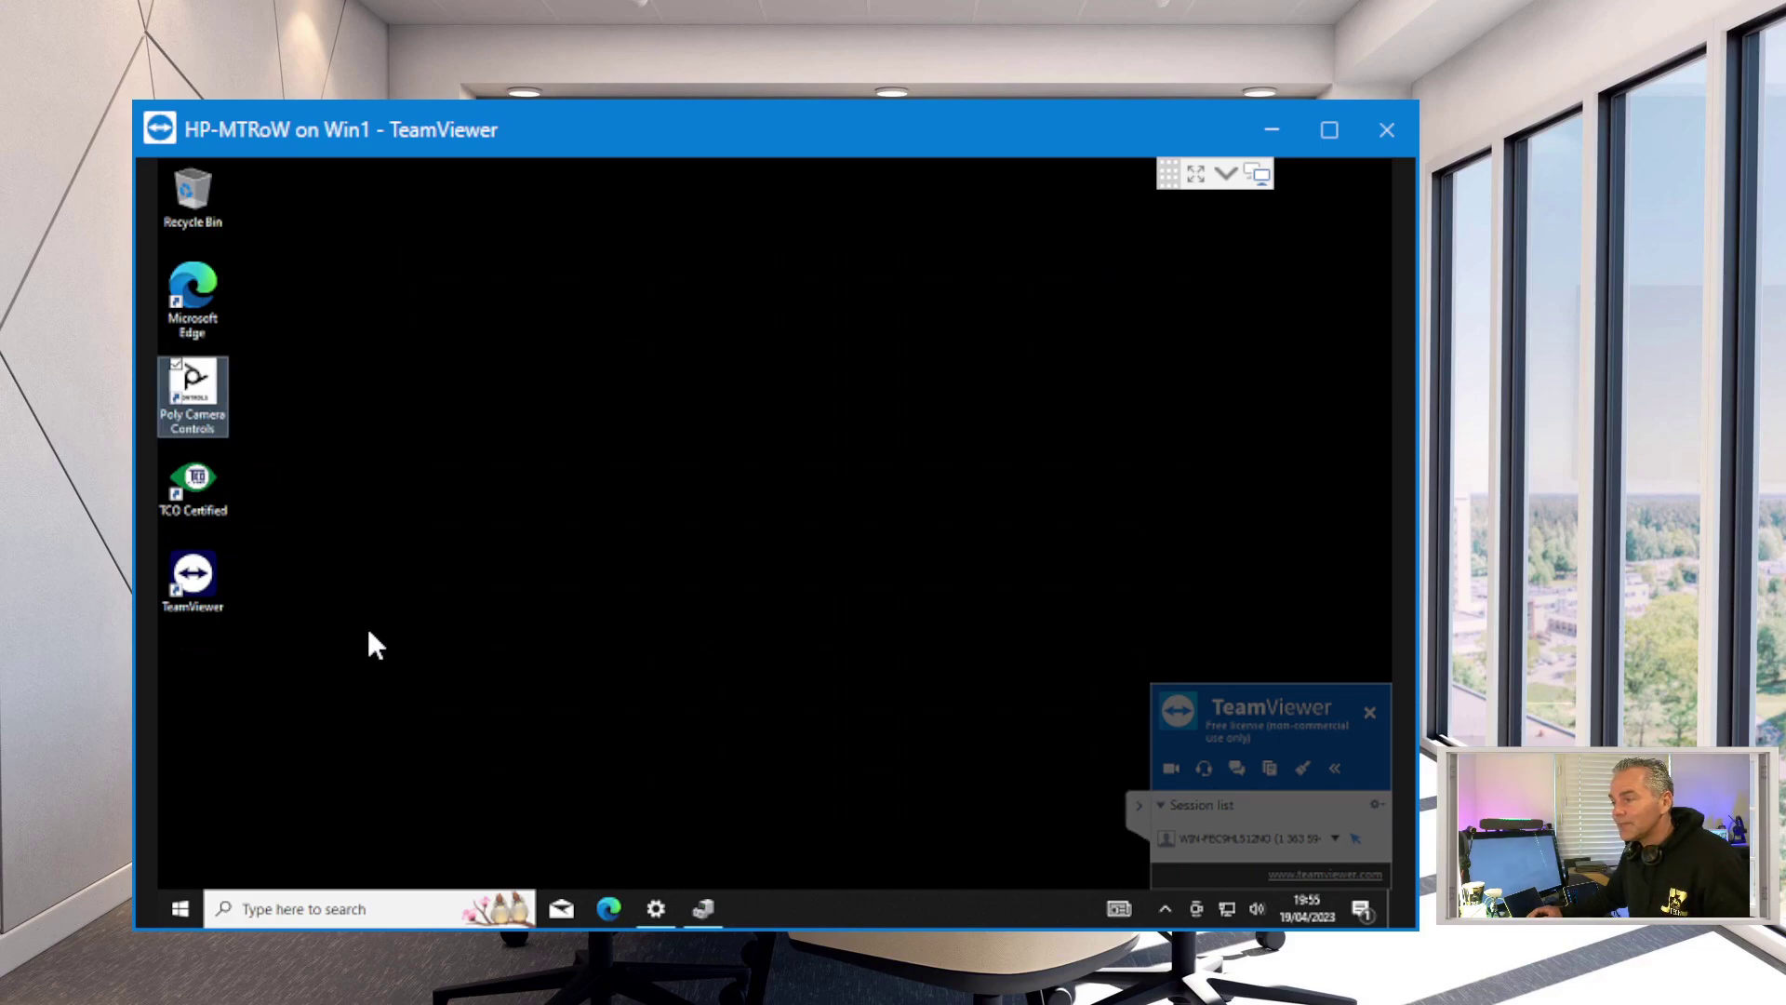
{"action": "left_click", "coordinate": [174, 908]}
{"action": "left_click", "coordinate": [173, 861]}
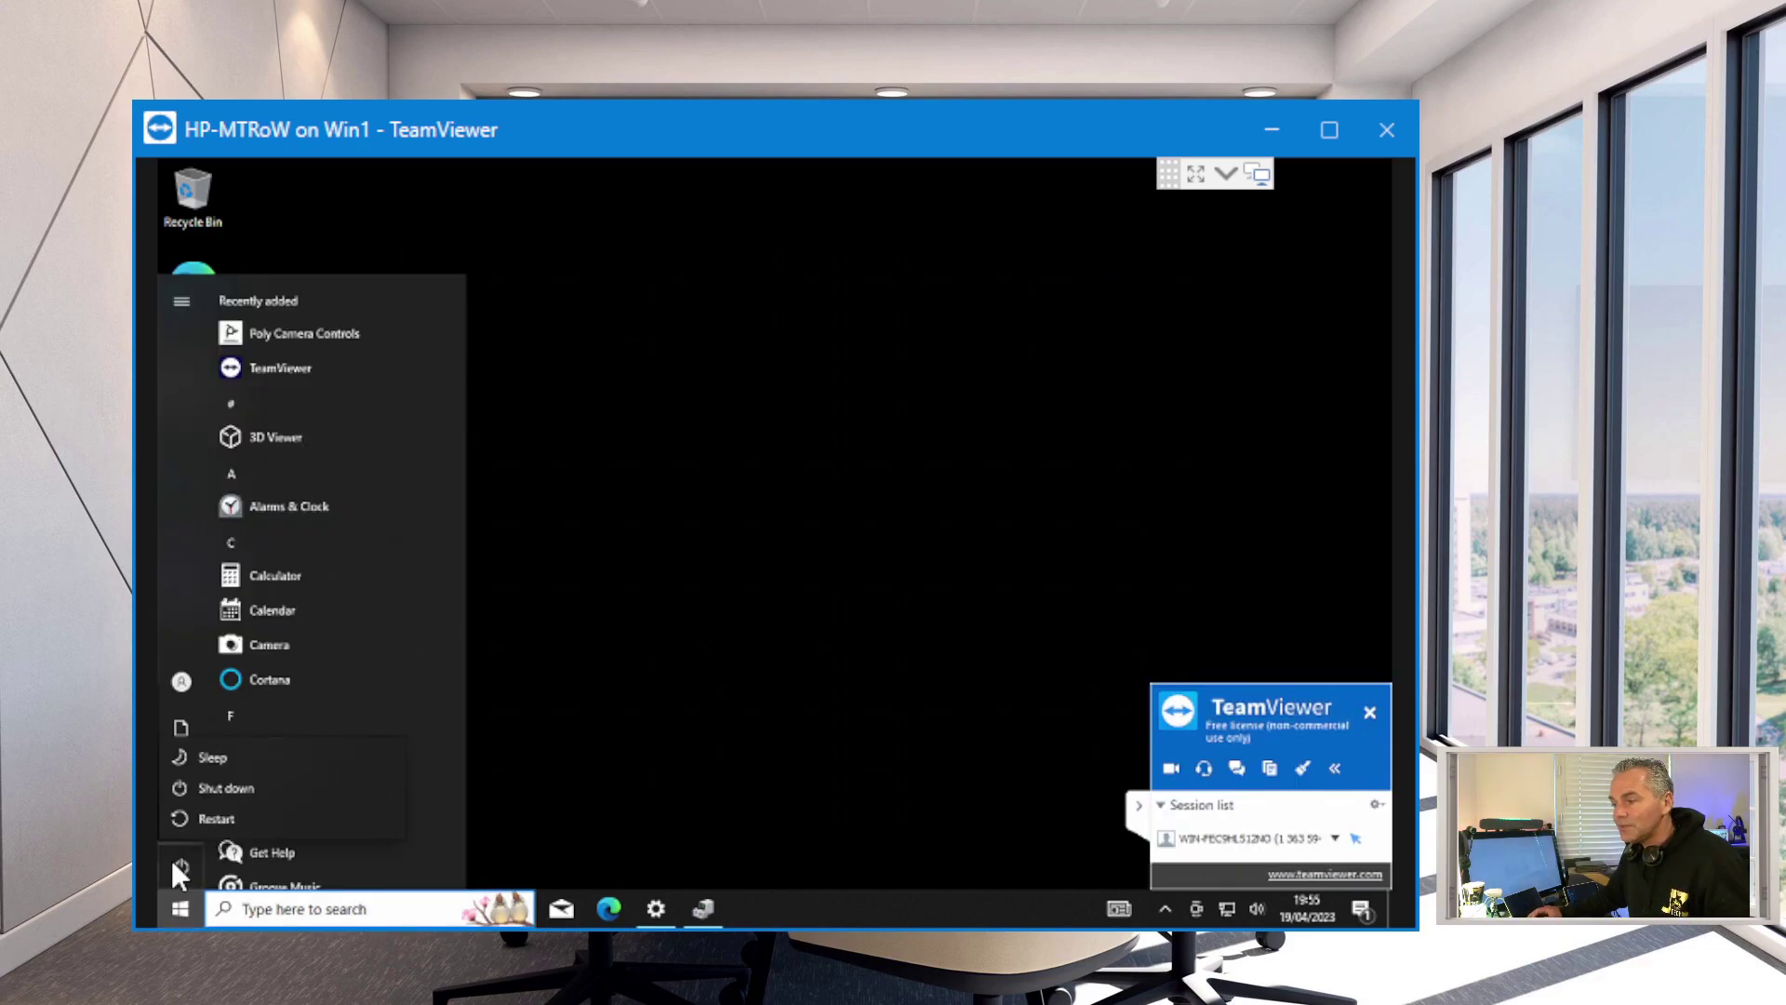
{"action": "left_click", "coordinate": [203, 813]}
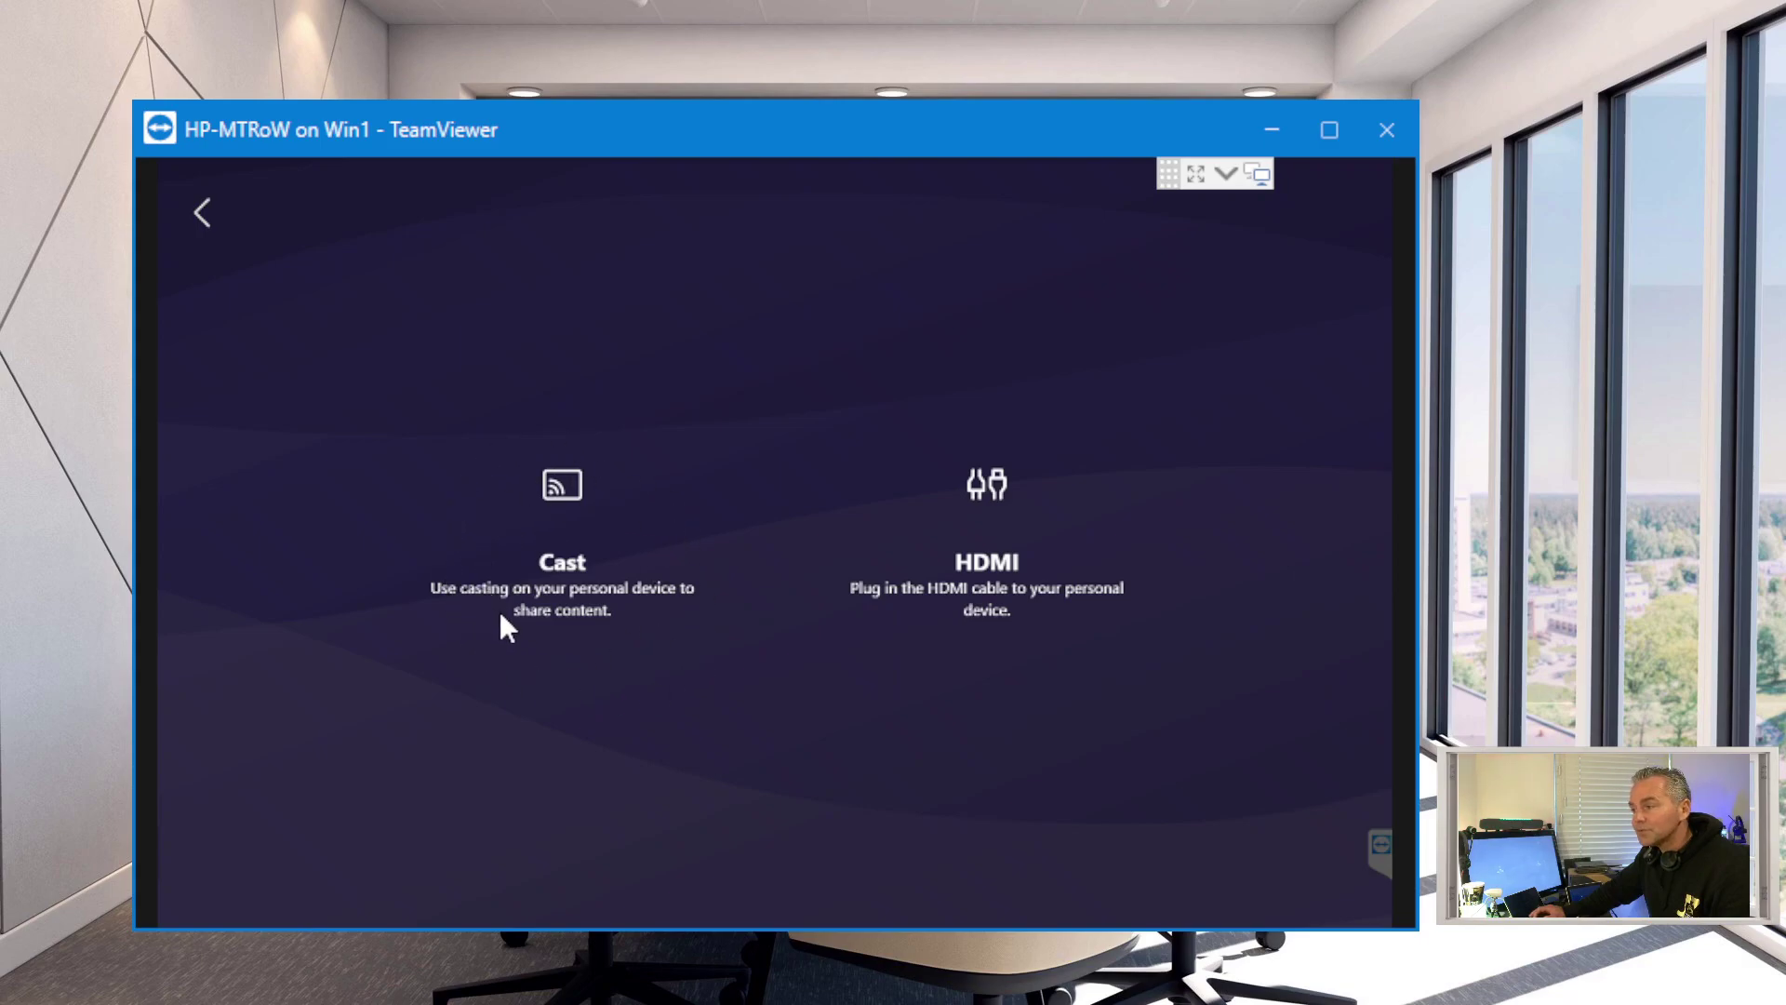
Return to the Teams Rooms home screen and open Room controls for the Poly Studio E70 camera.
{"action": "left_click", "coordinate": [203, 214]}
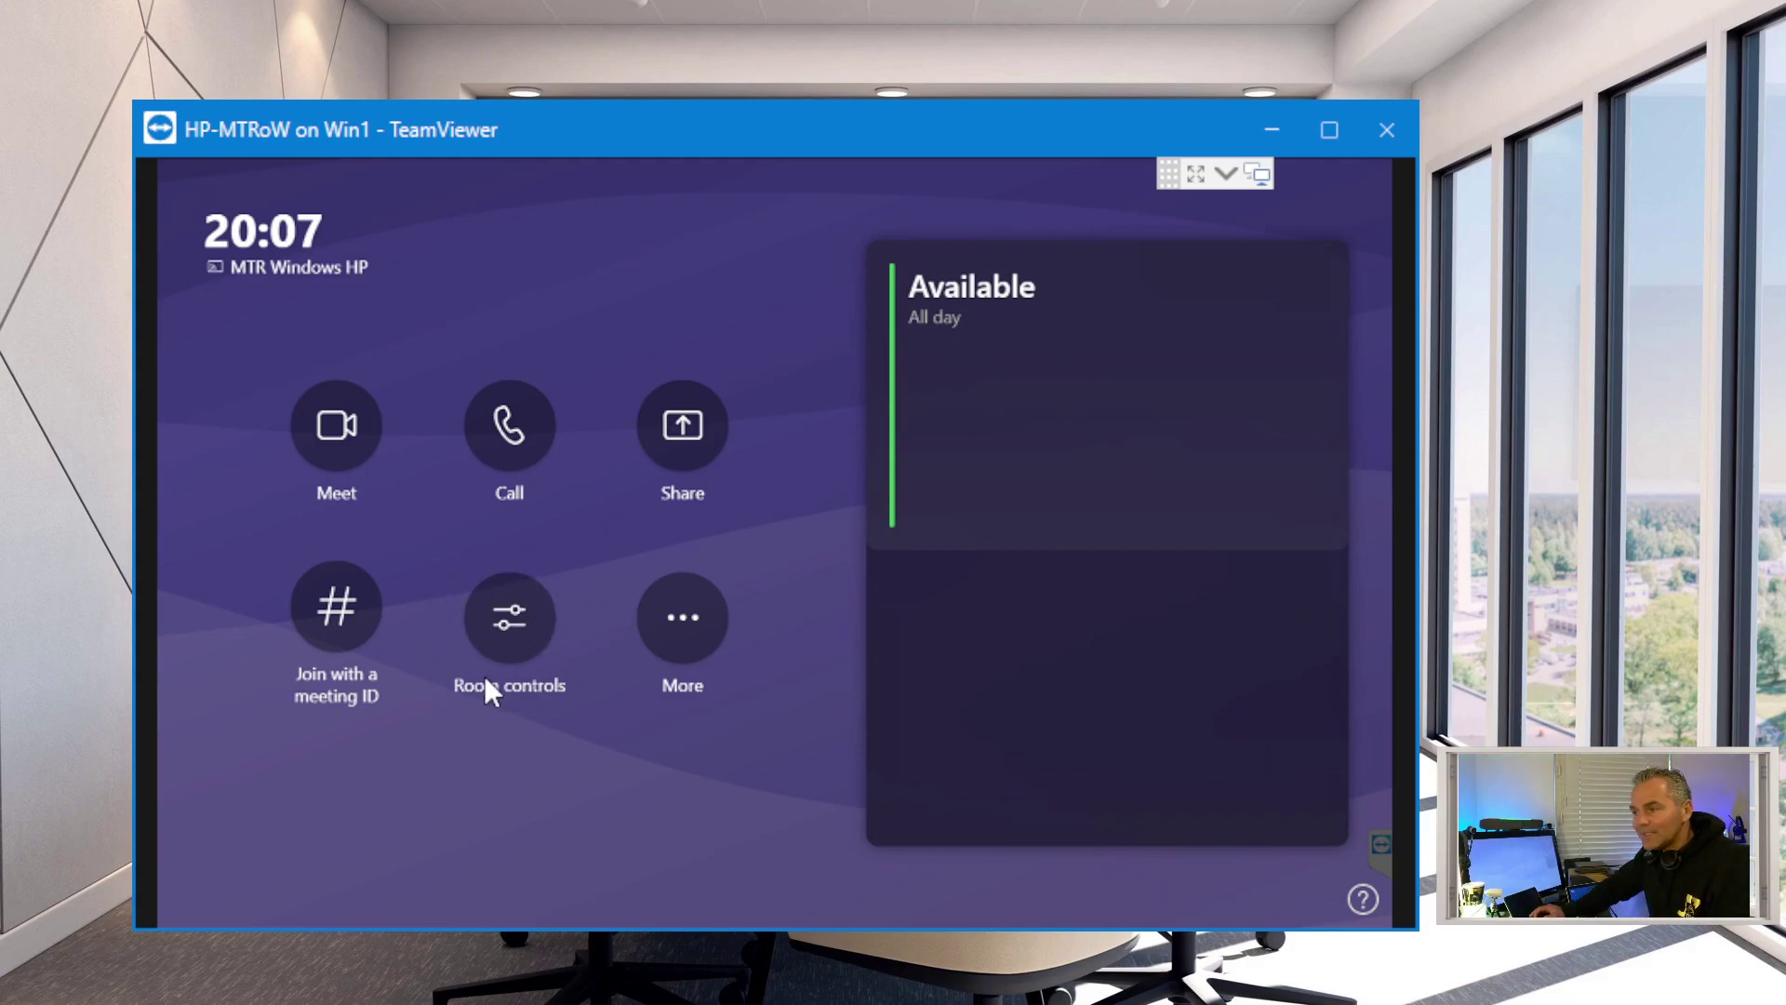
{"action": "left_click", "coordinate": [500, 636]}
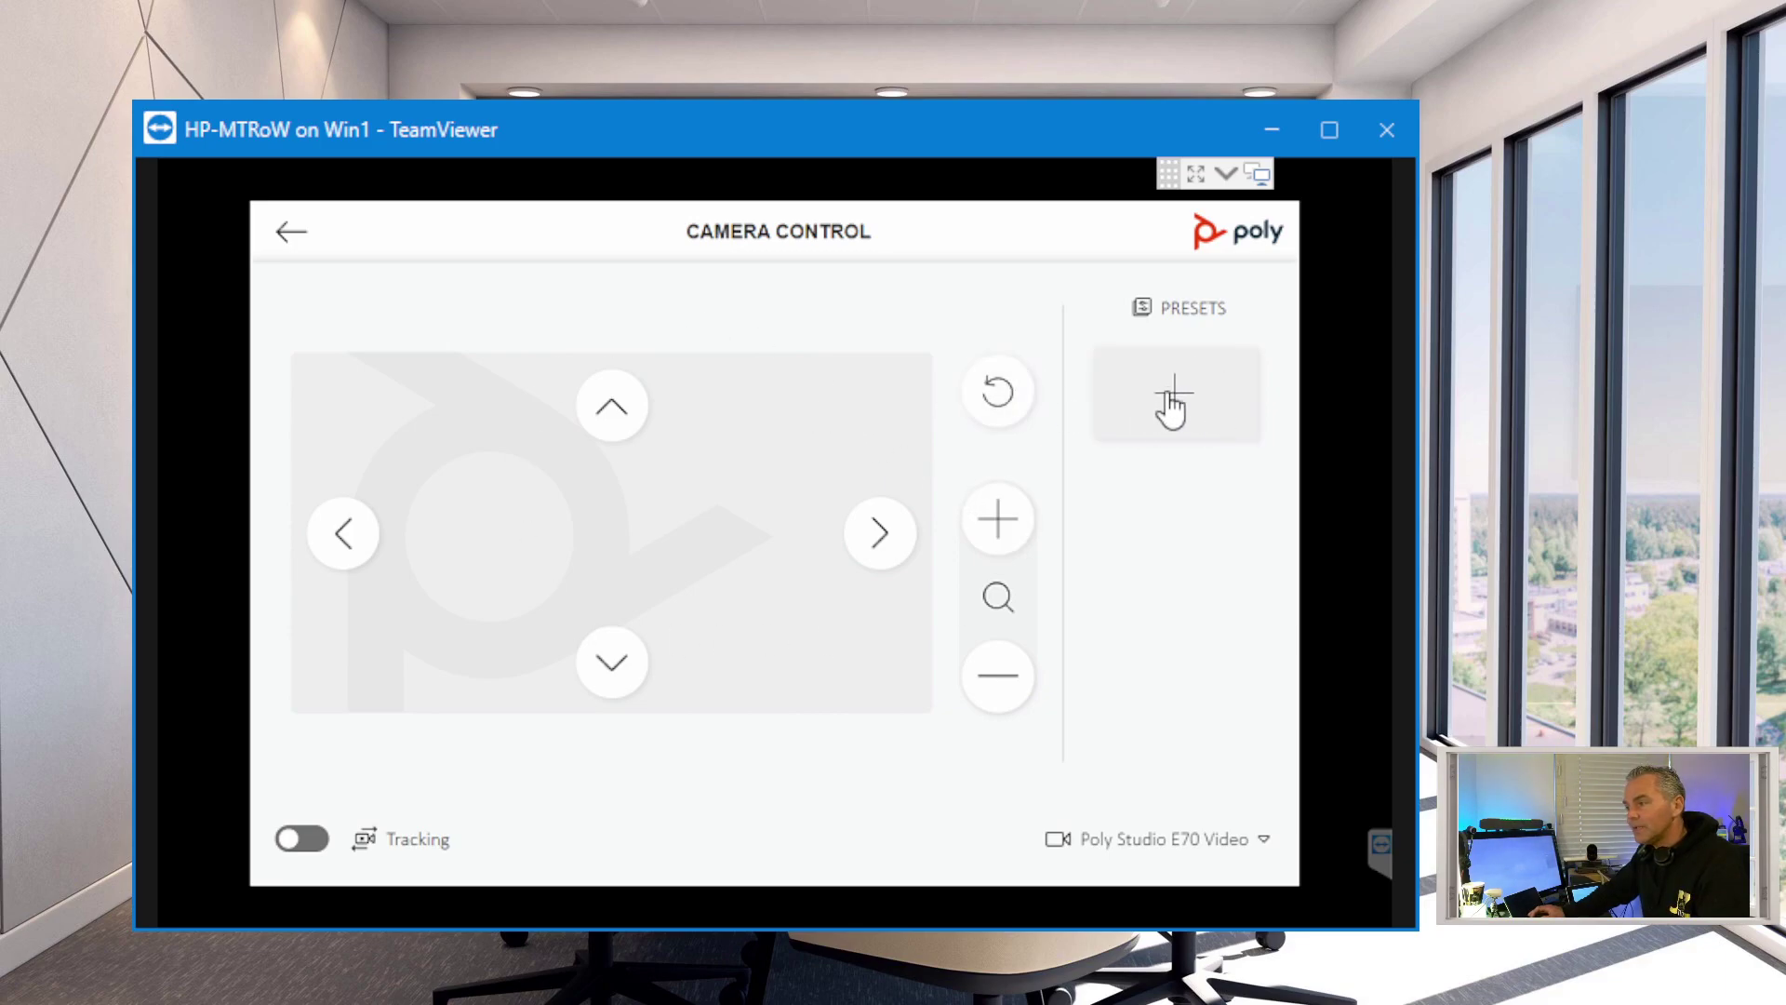
Check the camera selector, switch on Speaker tracking for the E70 camera, then go back home.
{"action": "left_click", "coordinate": [1168, 841]}
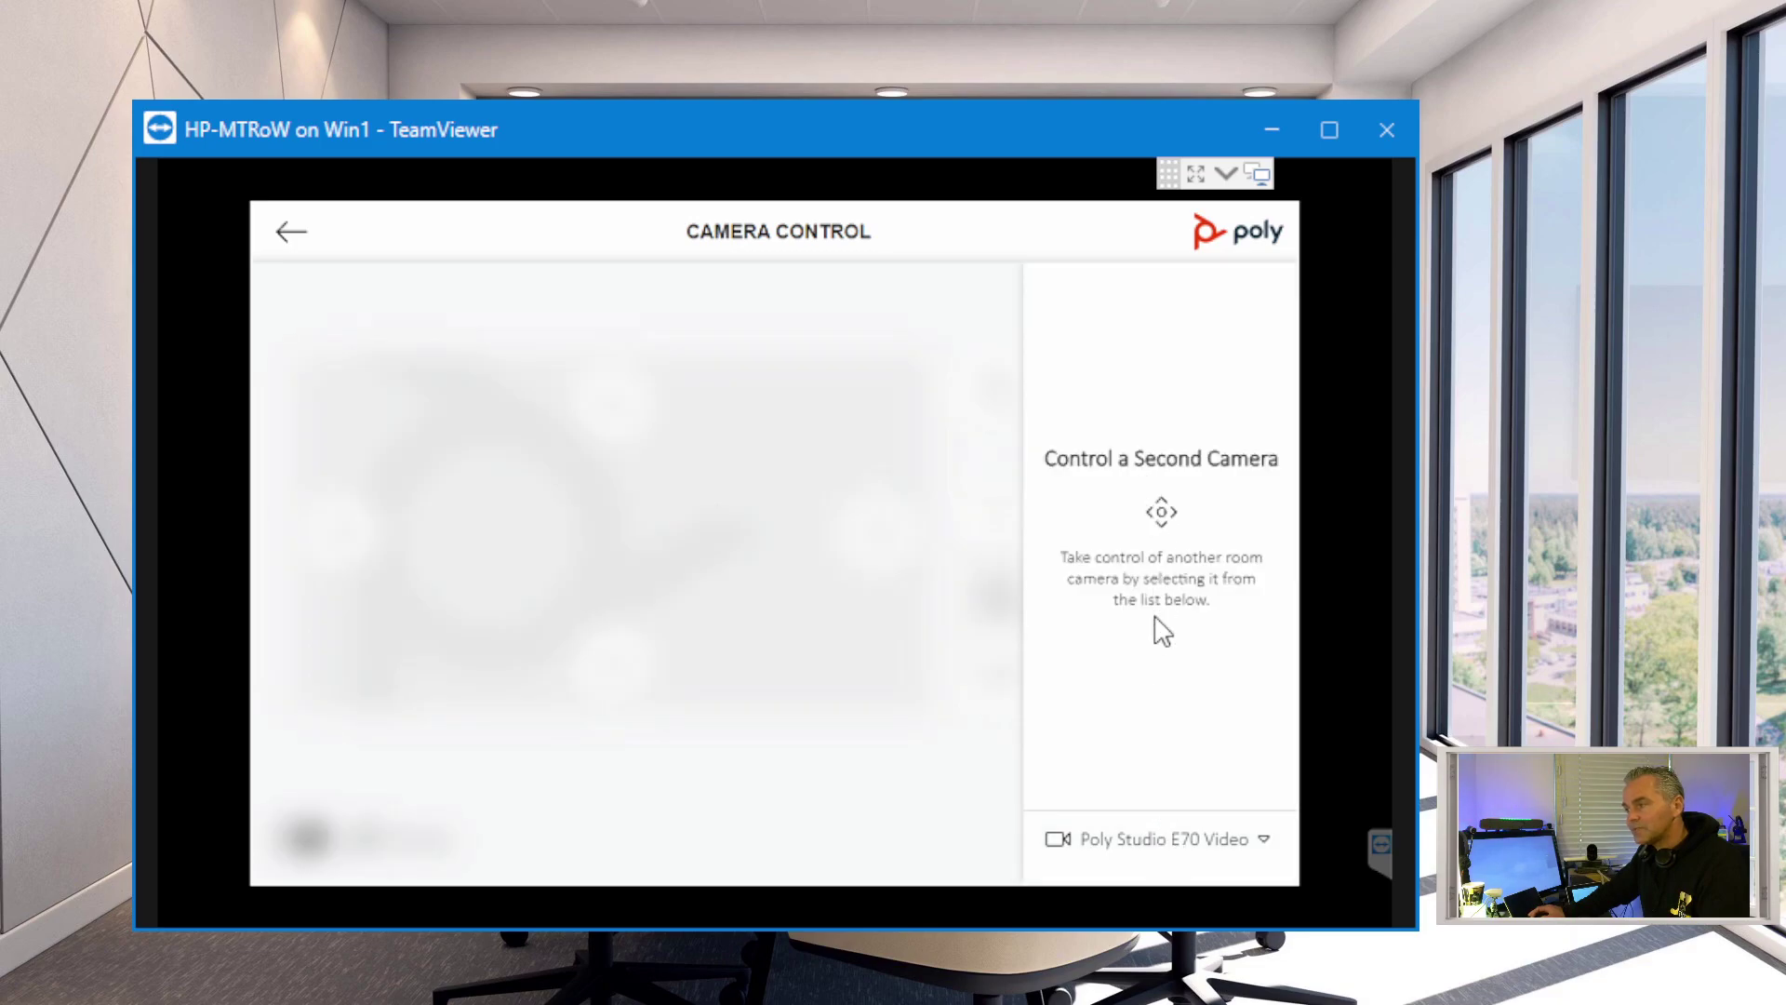
{"action": "left_click", "coordinate": [1156, 842]}
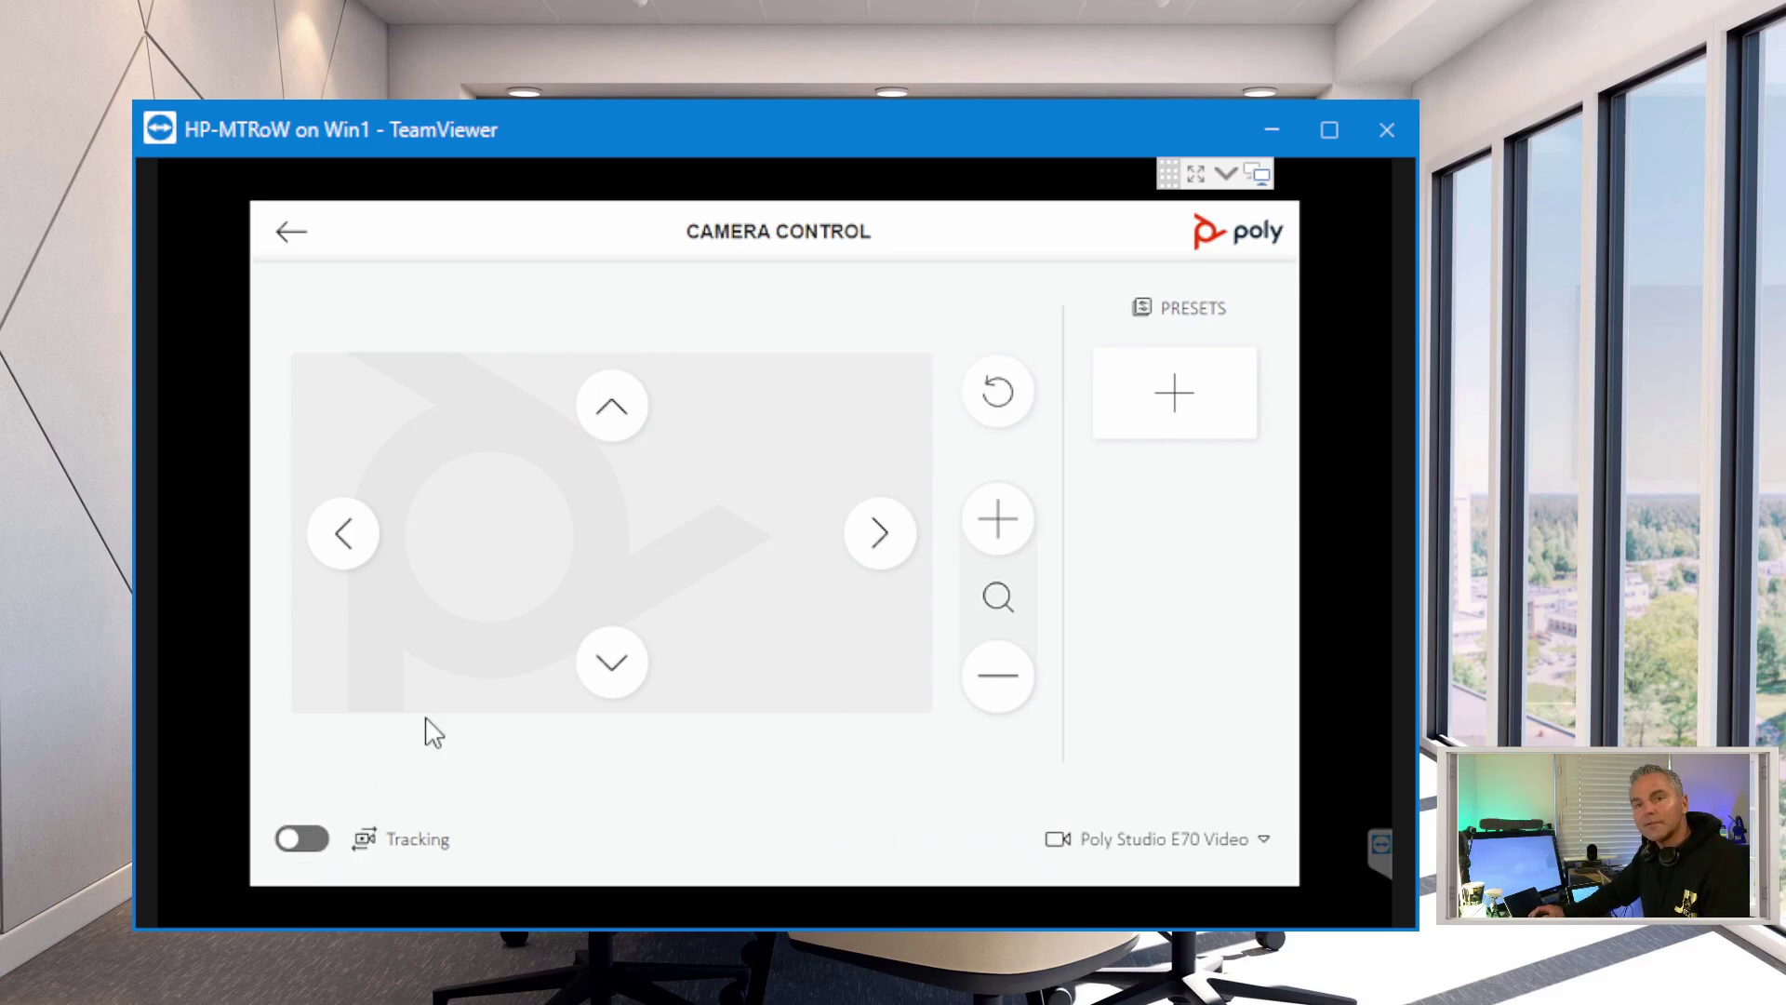
{"action": "left_click", "coordinate": [306, 840]}
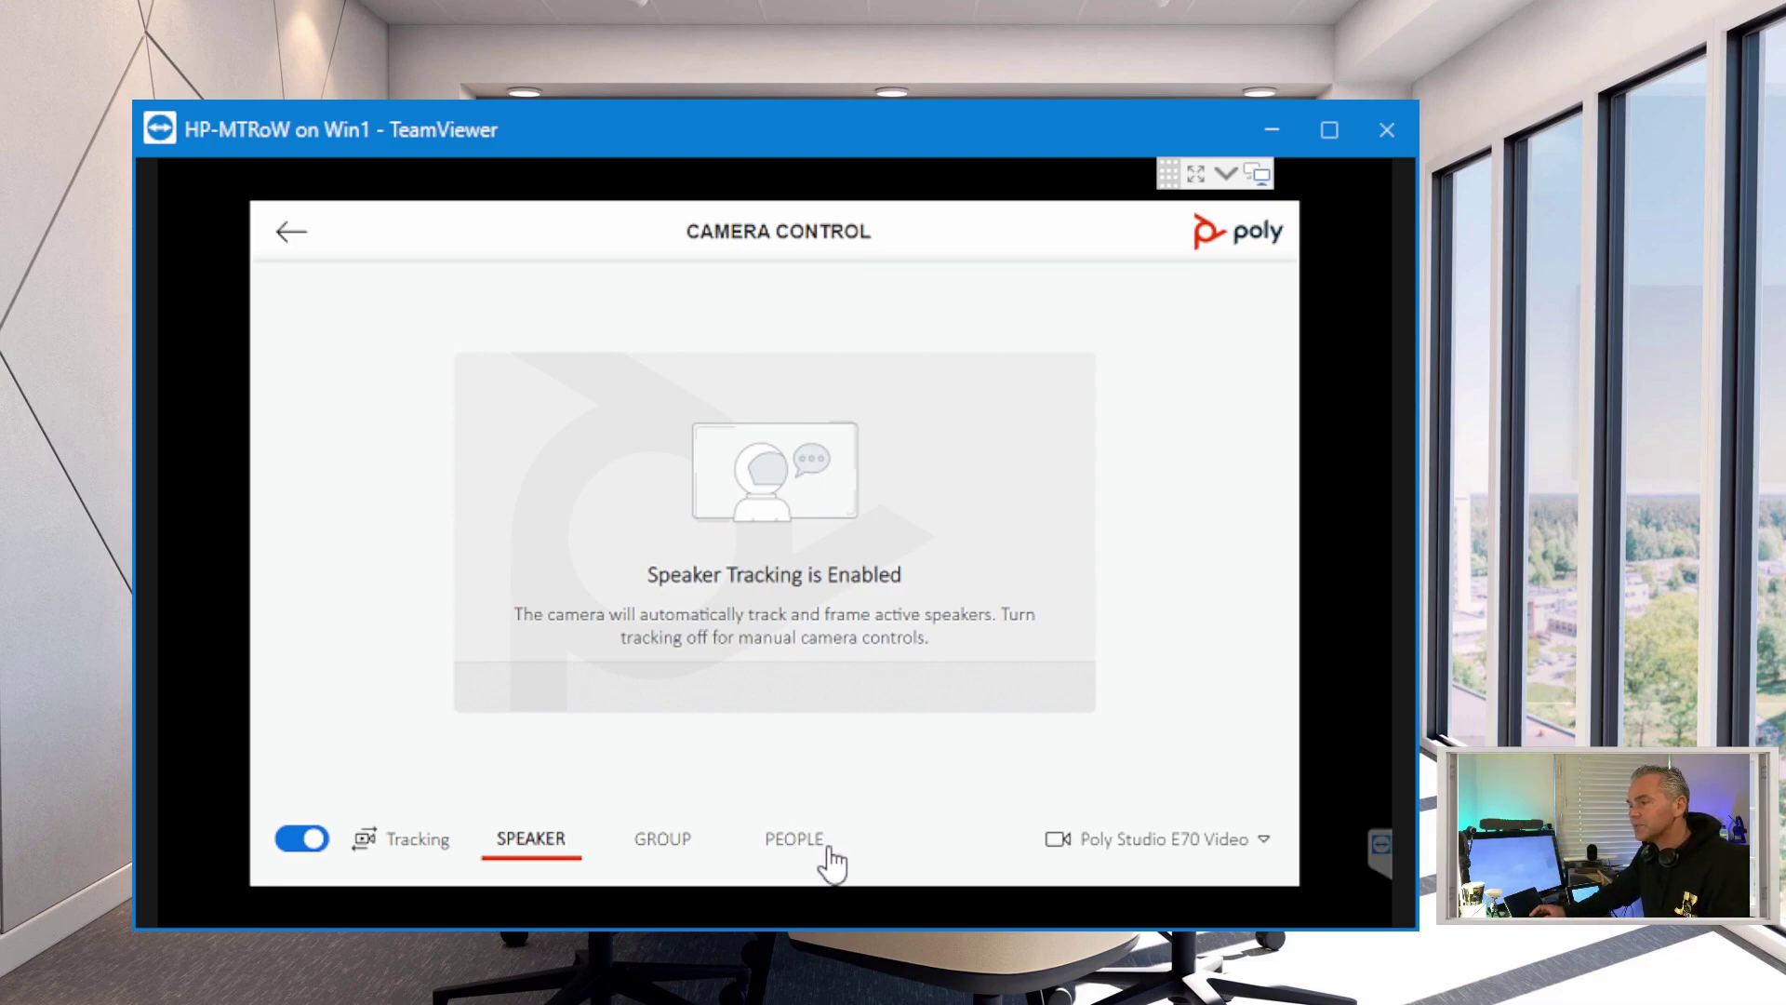
{"action": "left_click", "coordinate": [292, 232]}
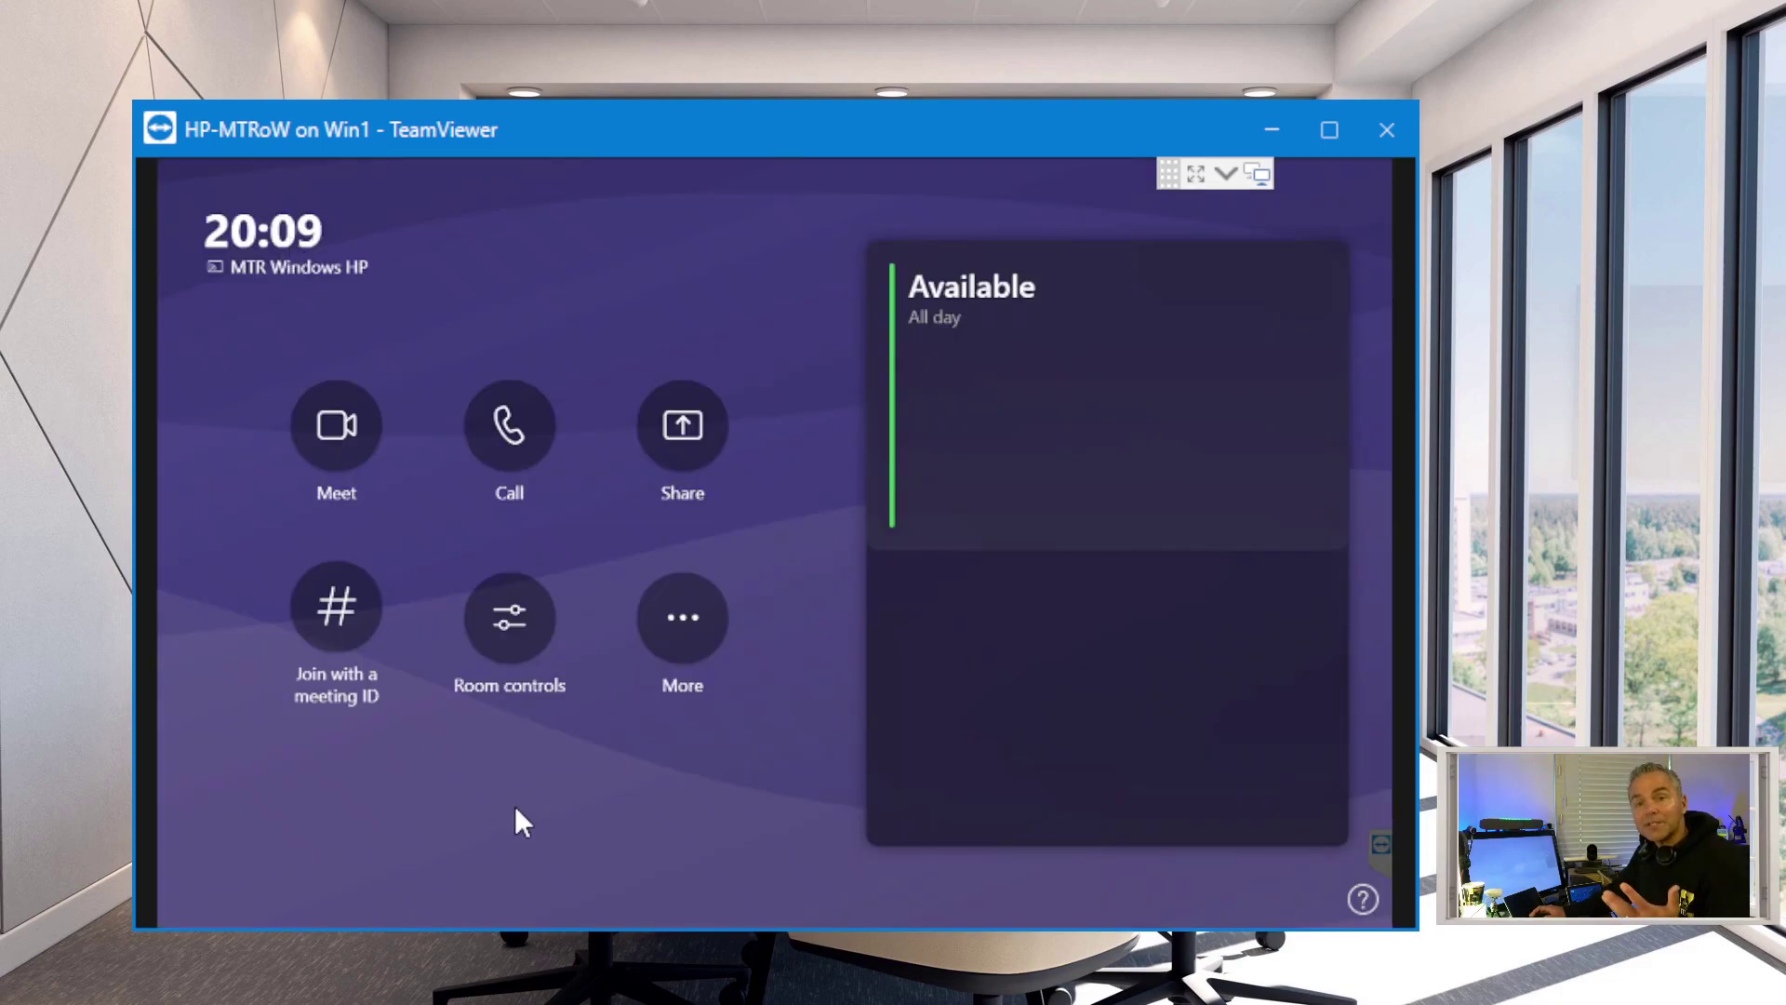
Open Teams Rooms Settings from More and approve the UAC prompt with the administrator password.
{"action": "left_click", "coordinate": [688, 629]}
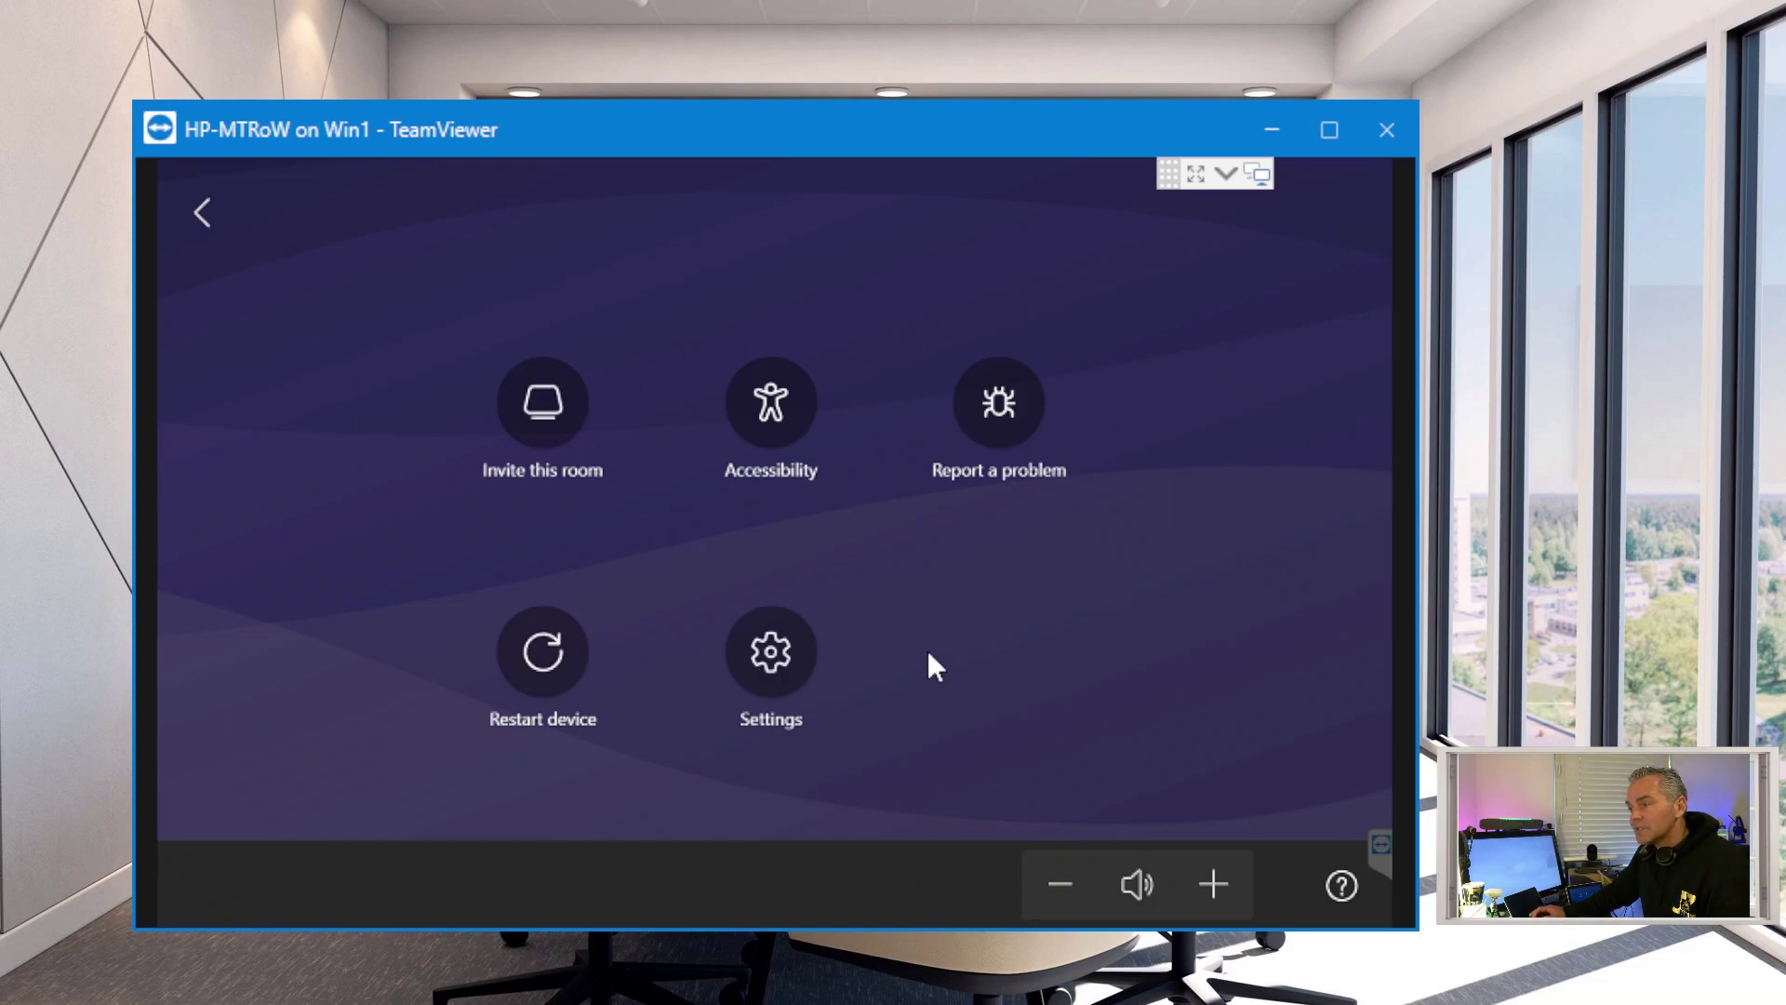
{"action": "left_click", "coordinate": [233, 237]}
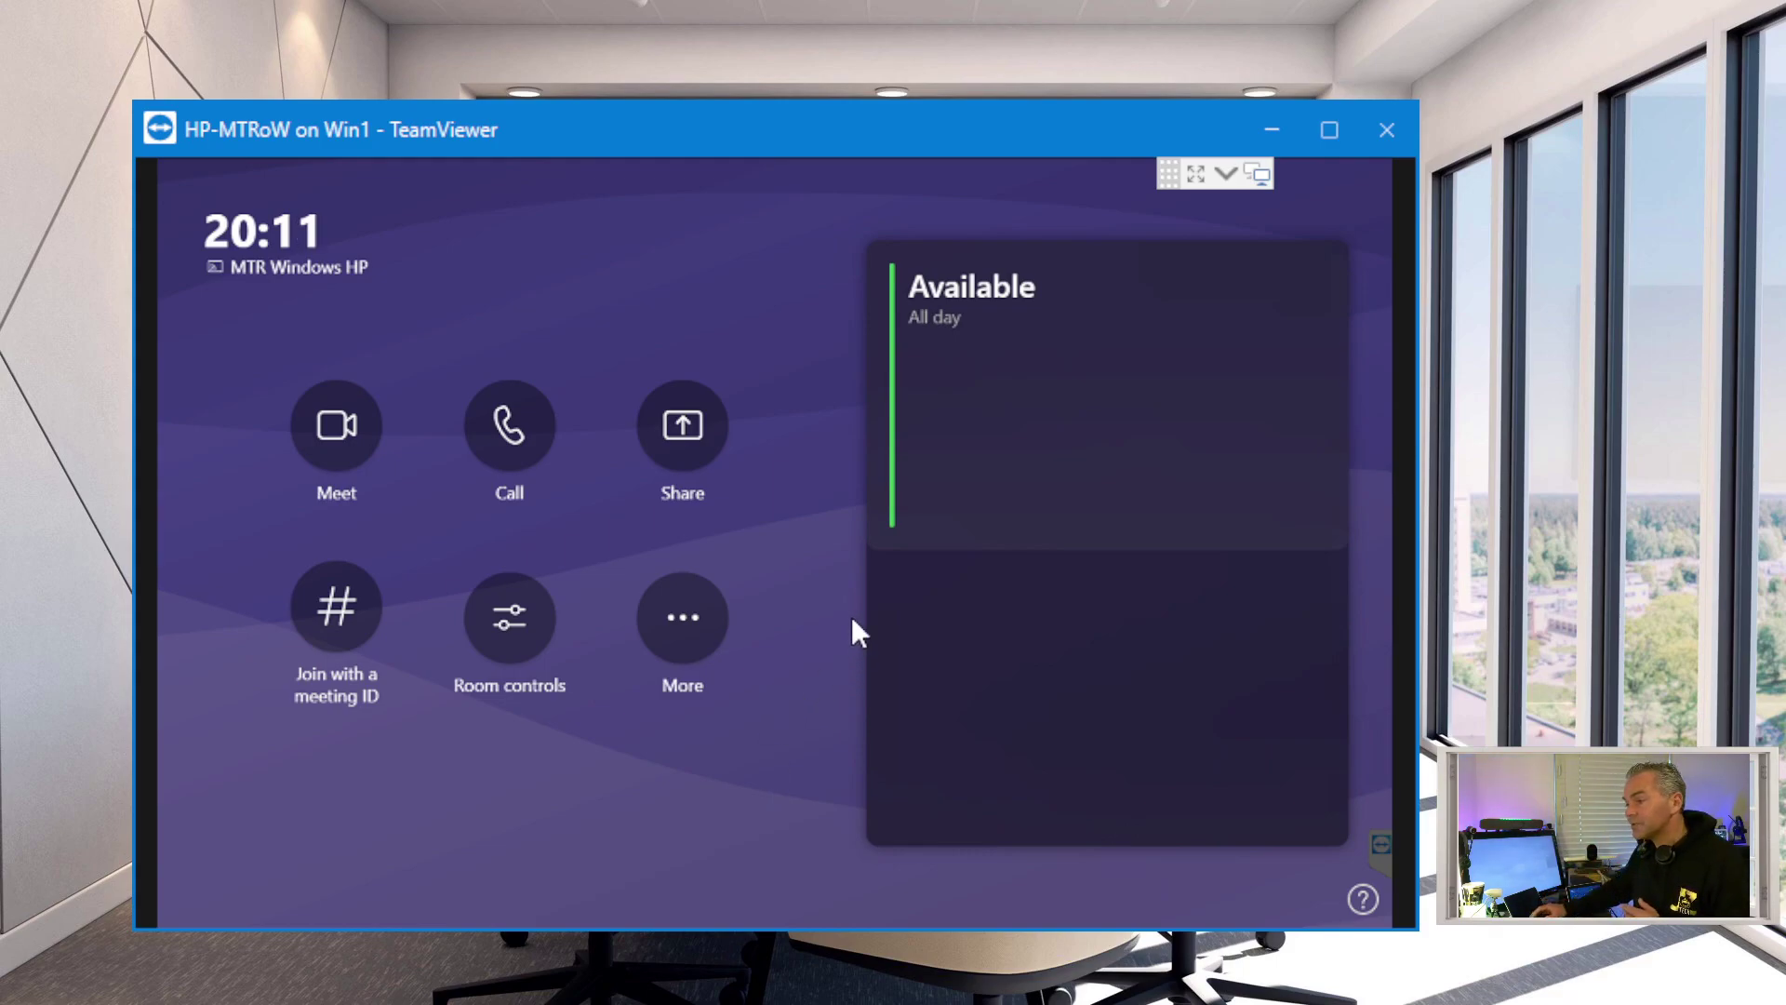
{"action": "left_click", "coordinate": [661, 655]}
{"action": "left_click", "coordinate": [762, 658]}
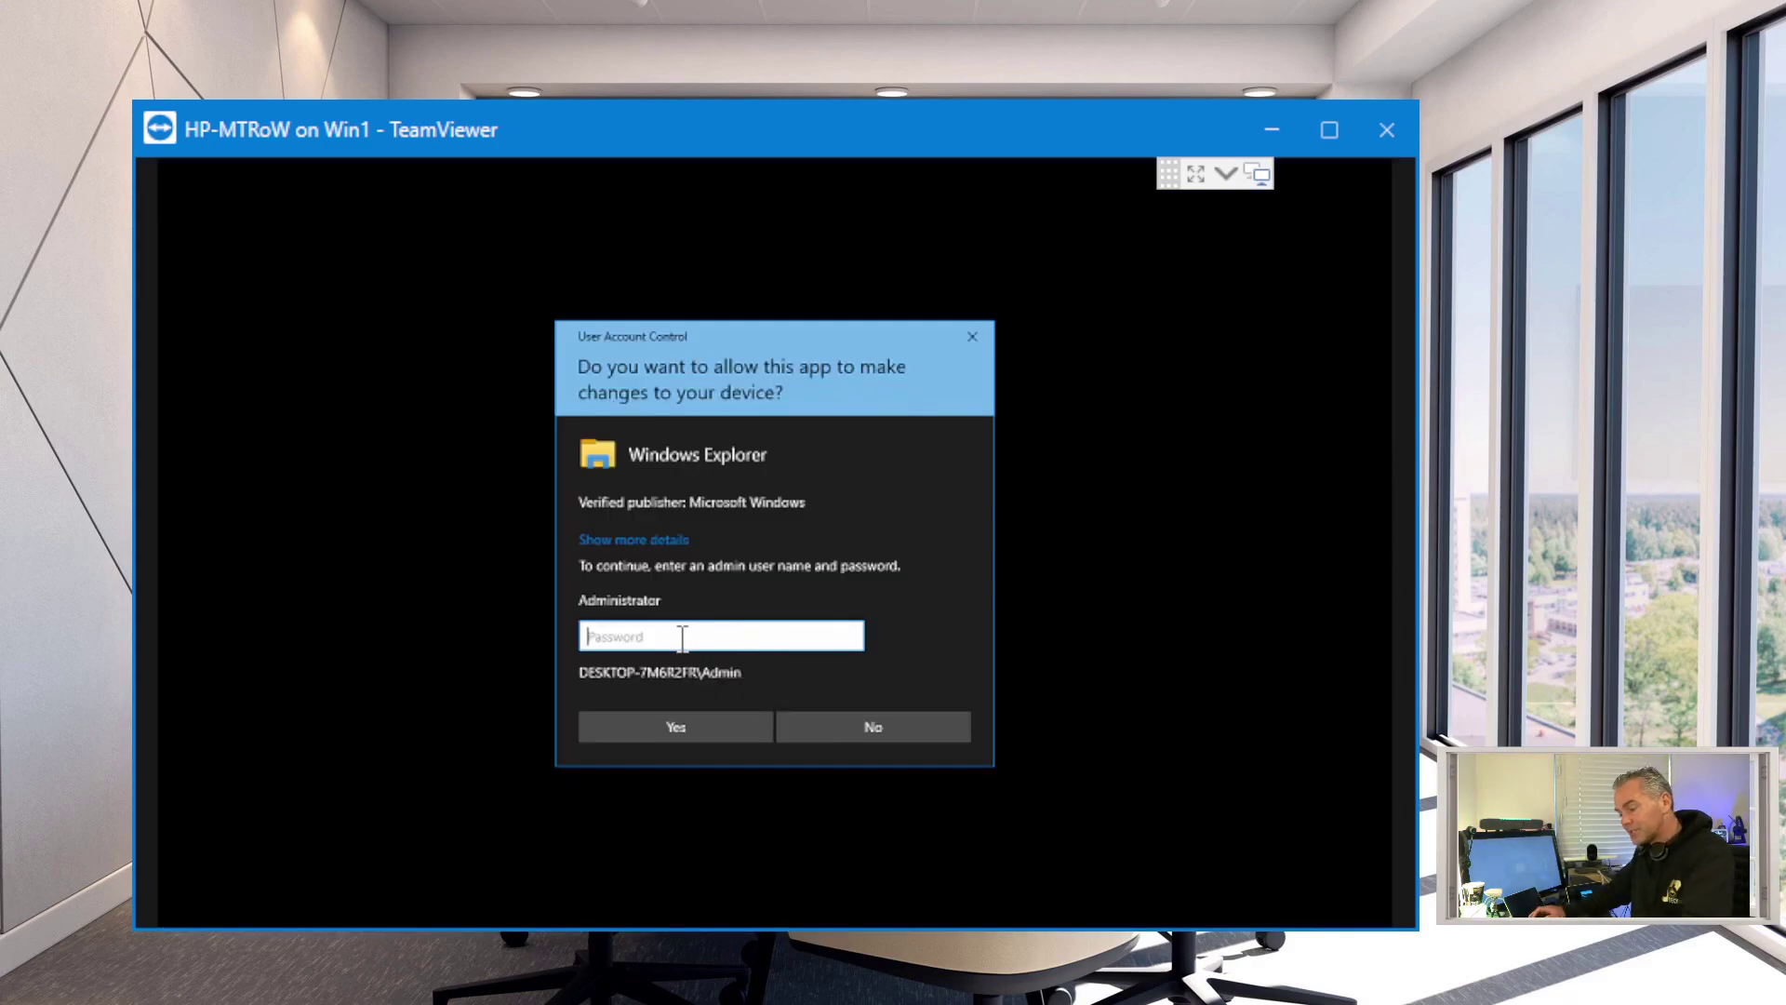
{"action": "type", "text": "•••"}
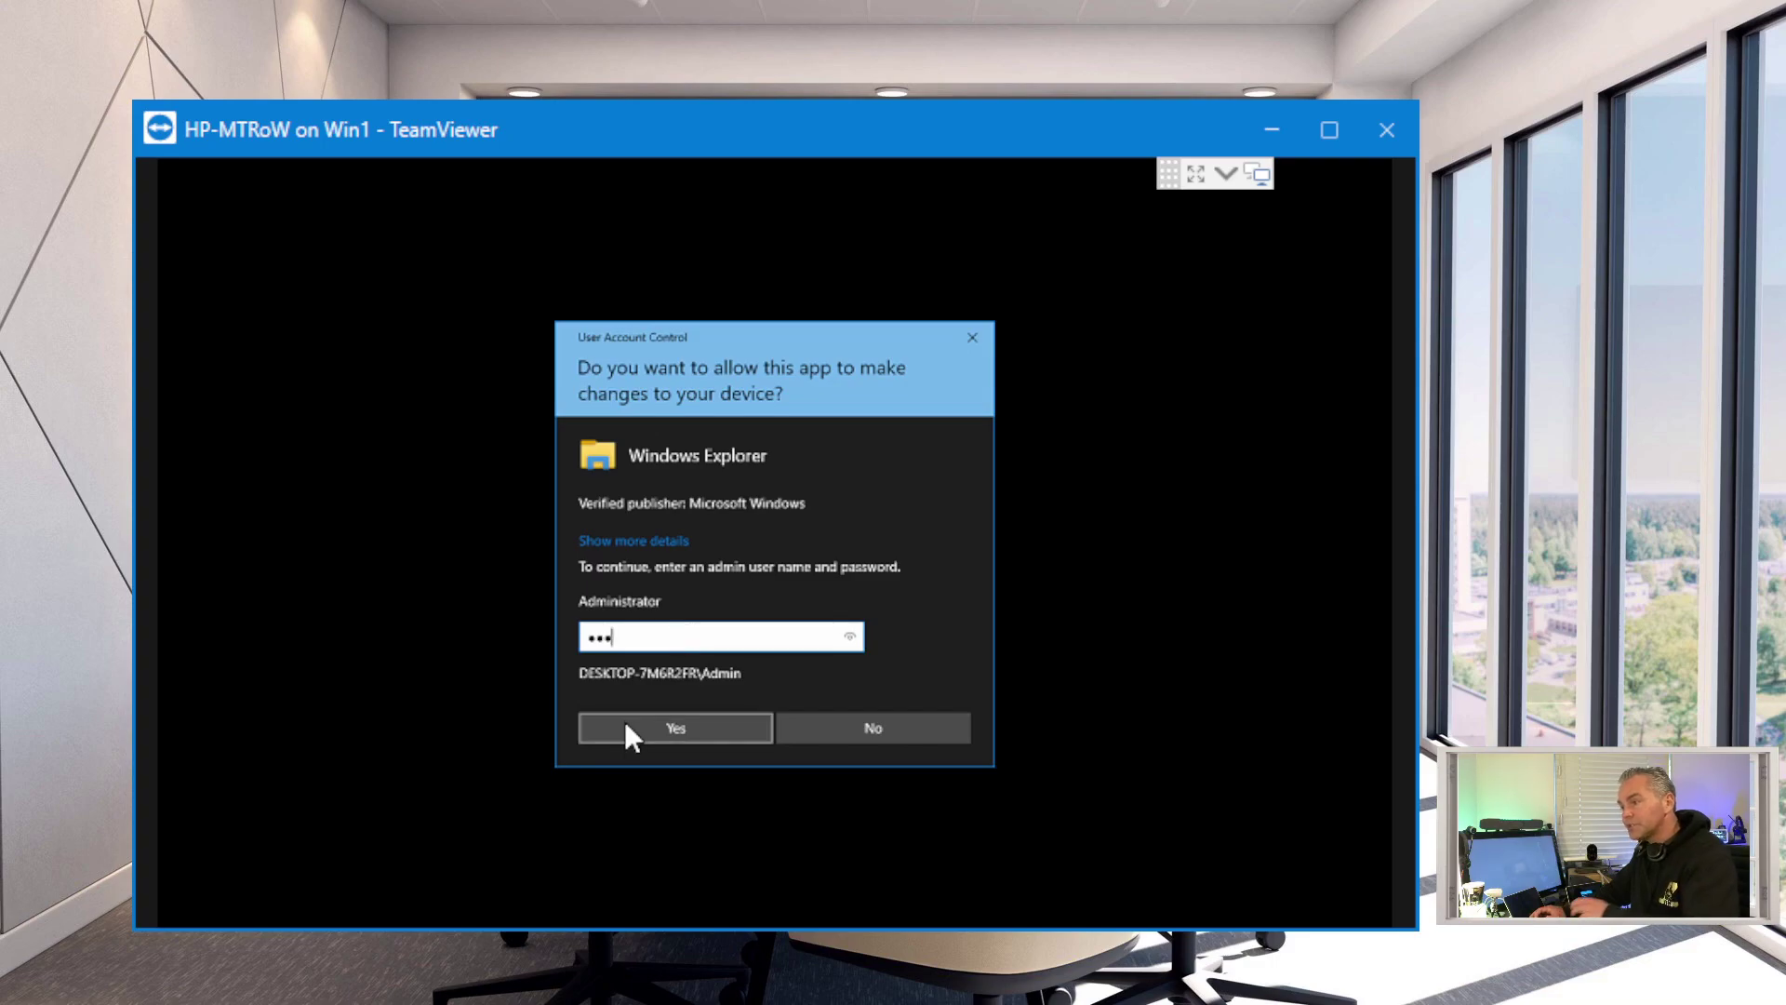
{"action": "left_click", "coordinate": [623, 721]}
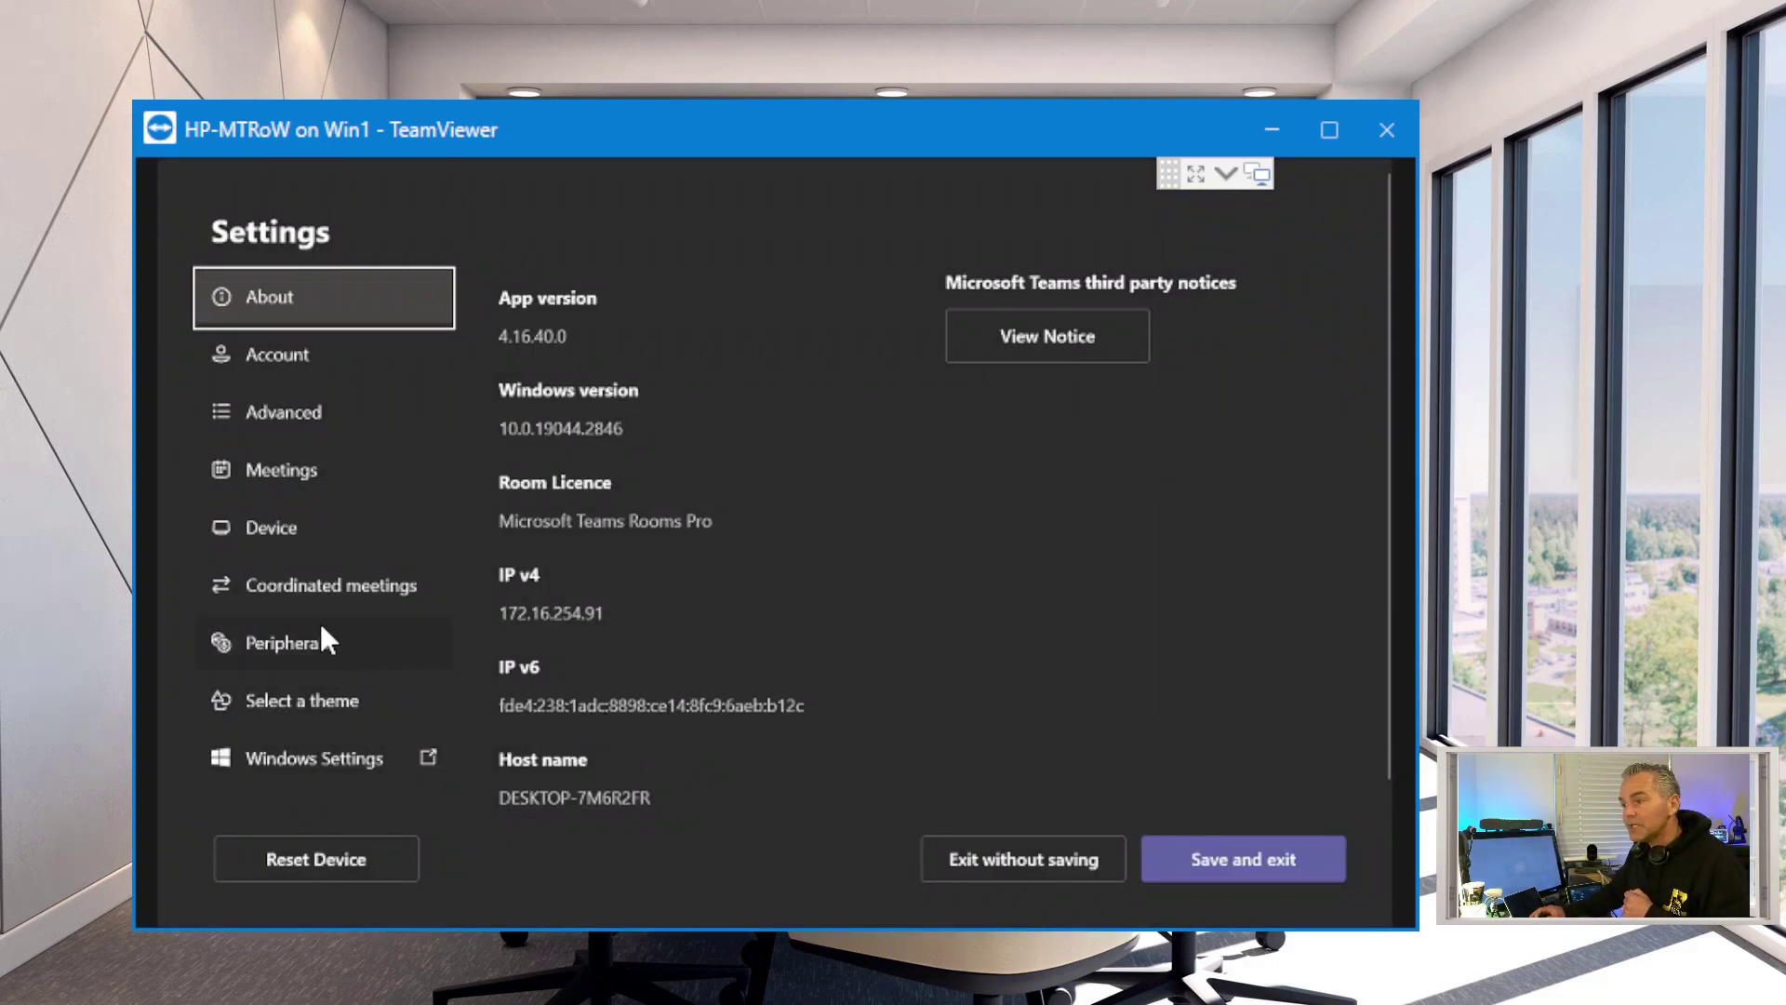
Look through the Device and Coordinated meetings pages, then open Select a theme showing Purple Paradise.
{"action": "left_click", "coordinate": [253, 527]}
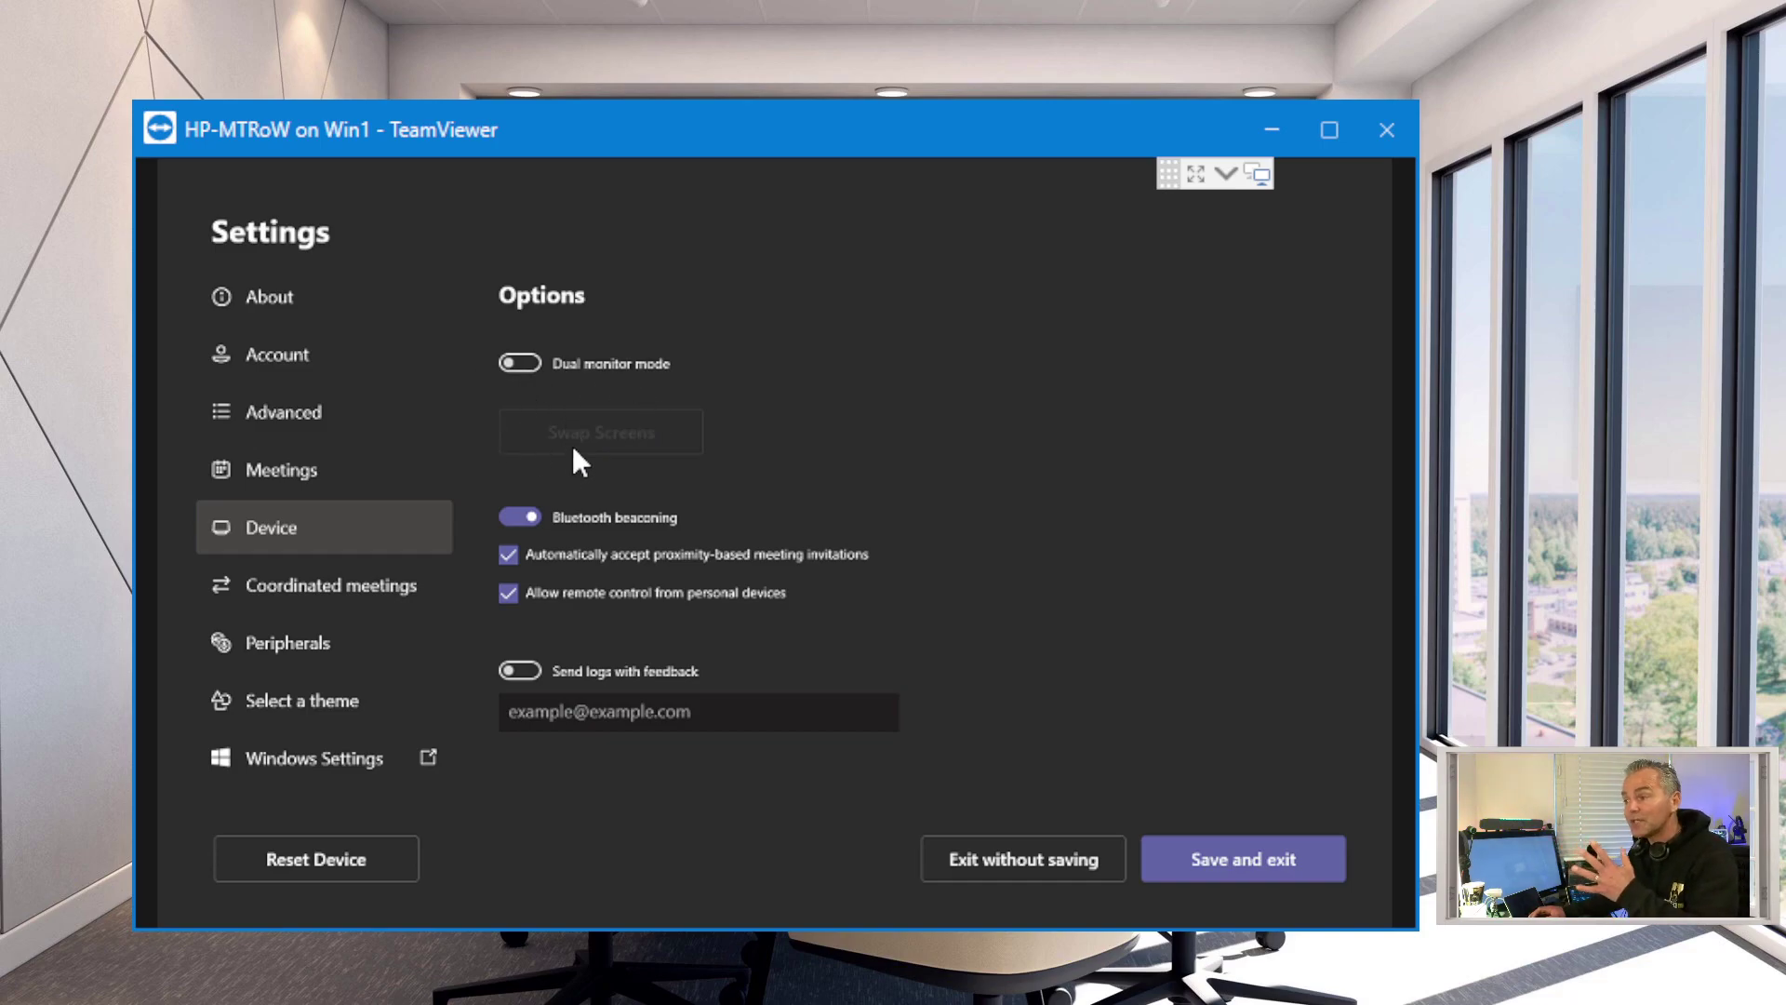
{"action": "left_click", "coordinate": [341, 595]}
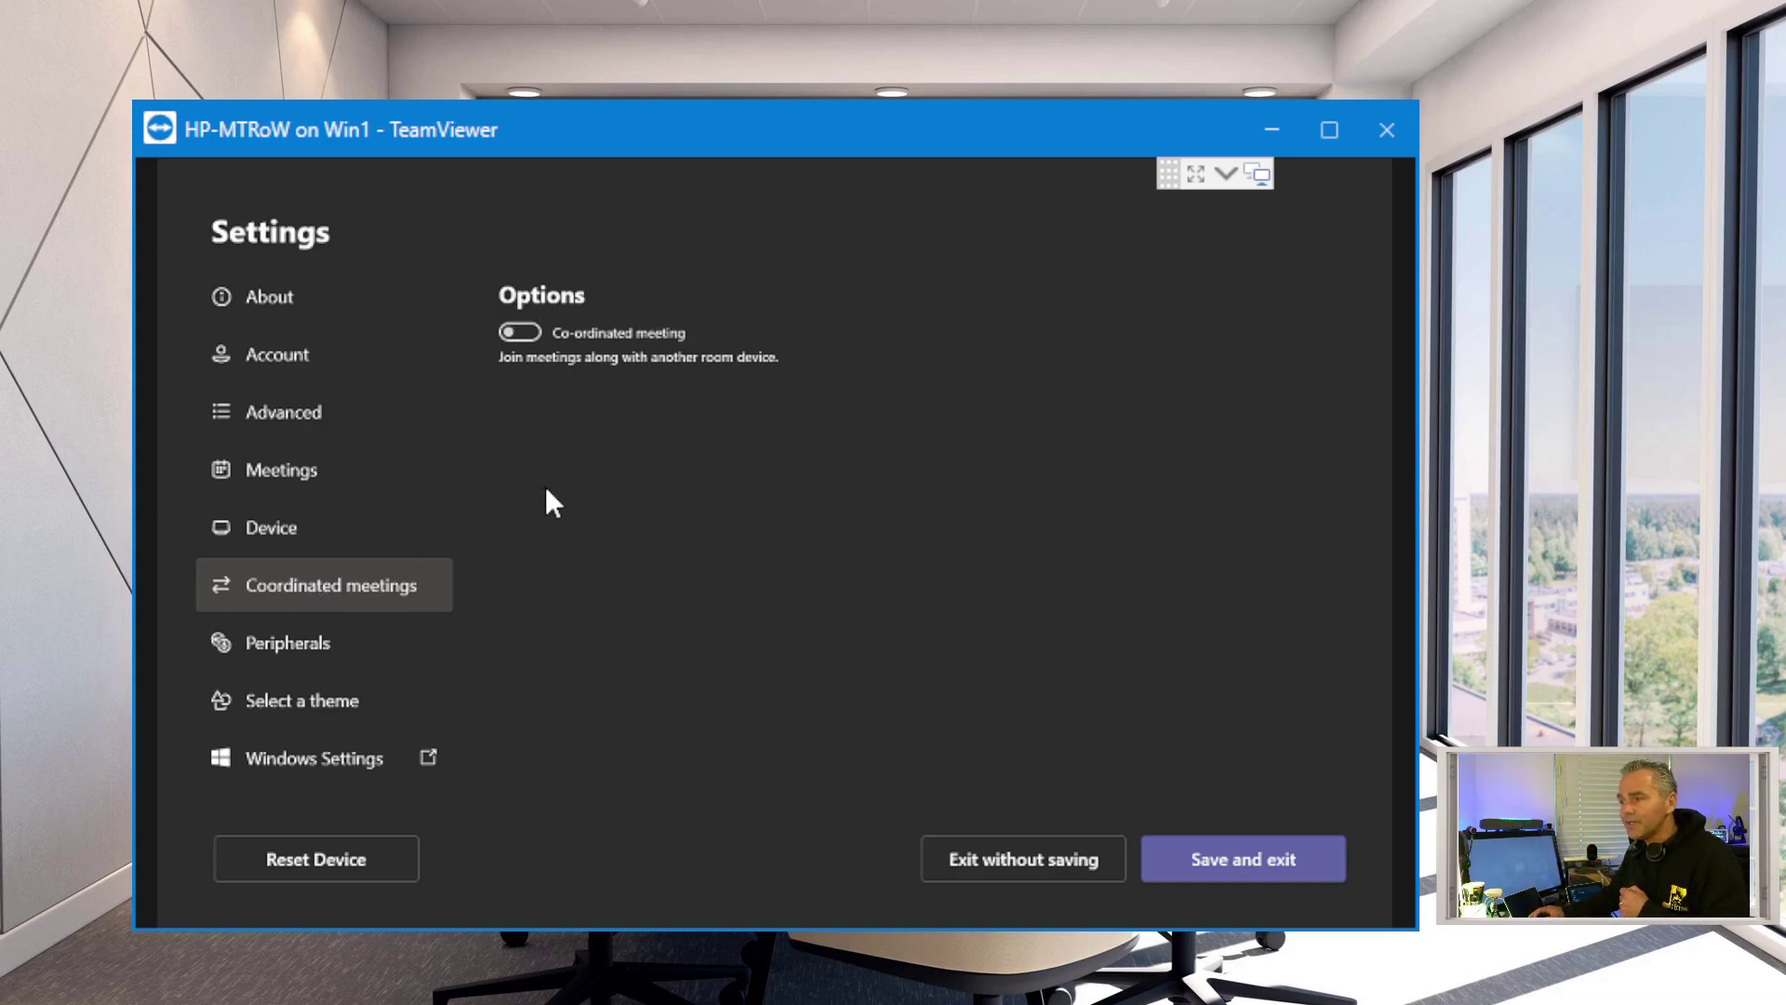
{"action": "left_click", "coordinate": [284, 709]}
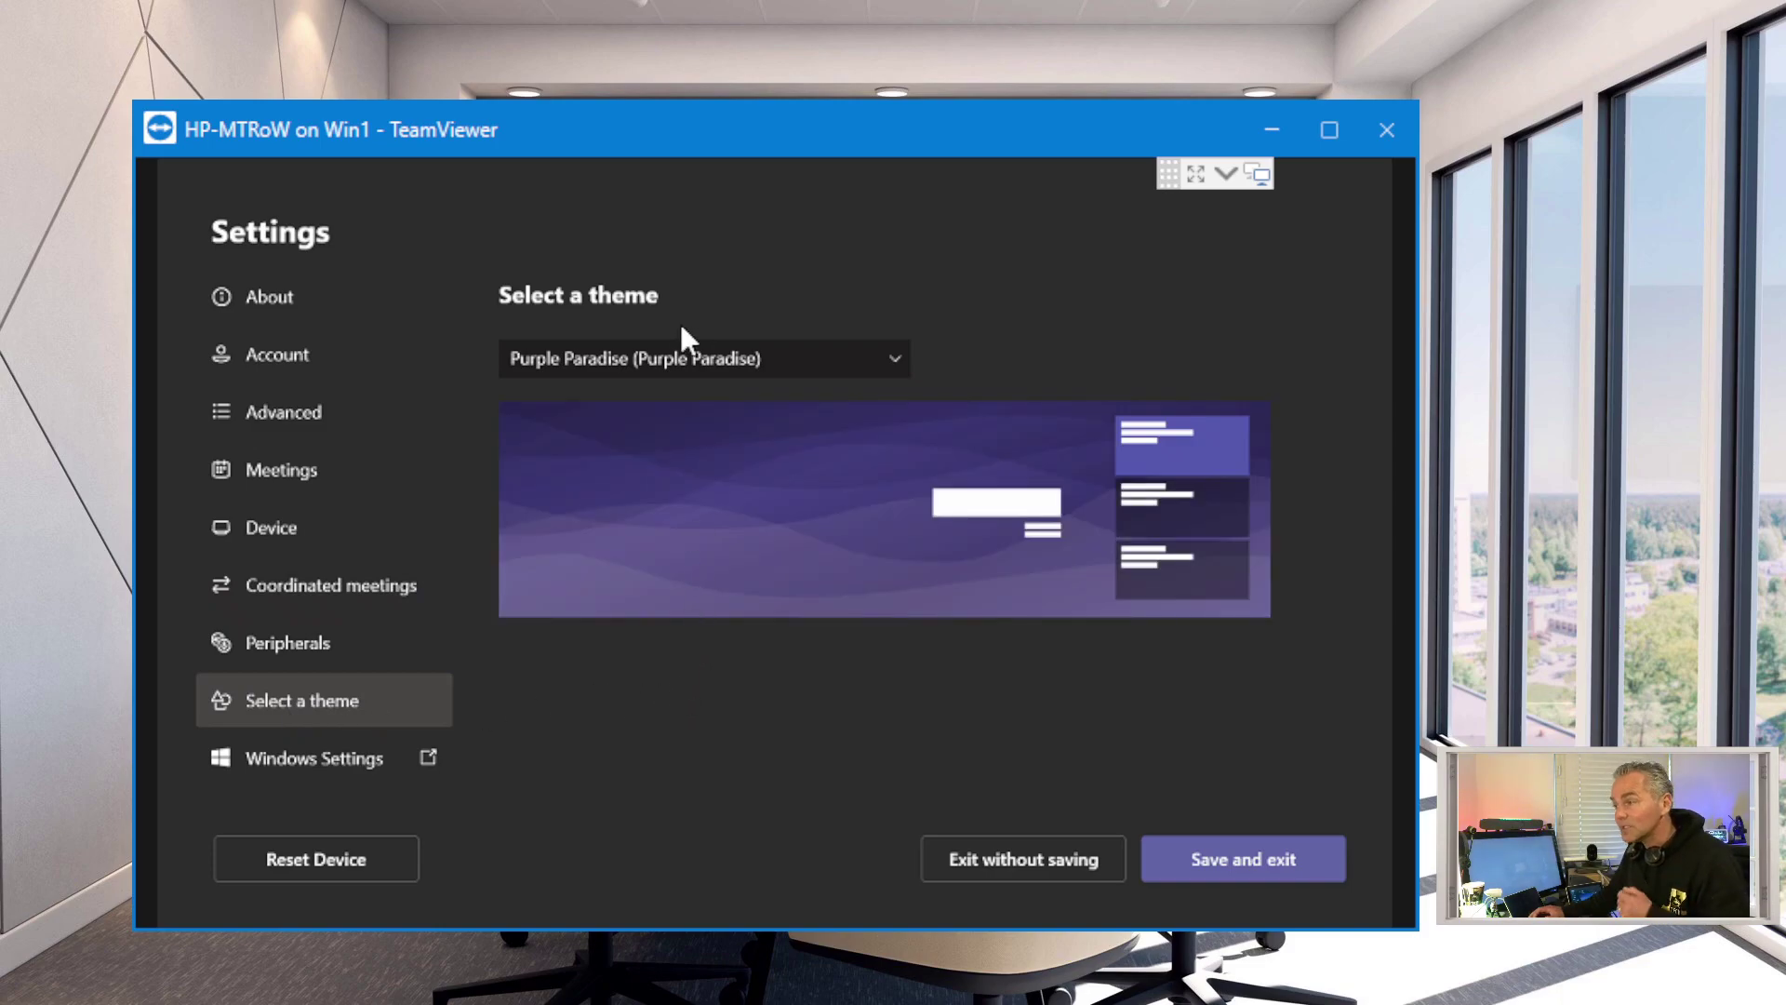
Switch the Teams Rooms theme to Pixel Perfect, then view the Meetings page.
{"action": "left_click", "coordinate": [683, 363]}
{"action": "left_click", "coordinate": [679, 394]}
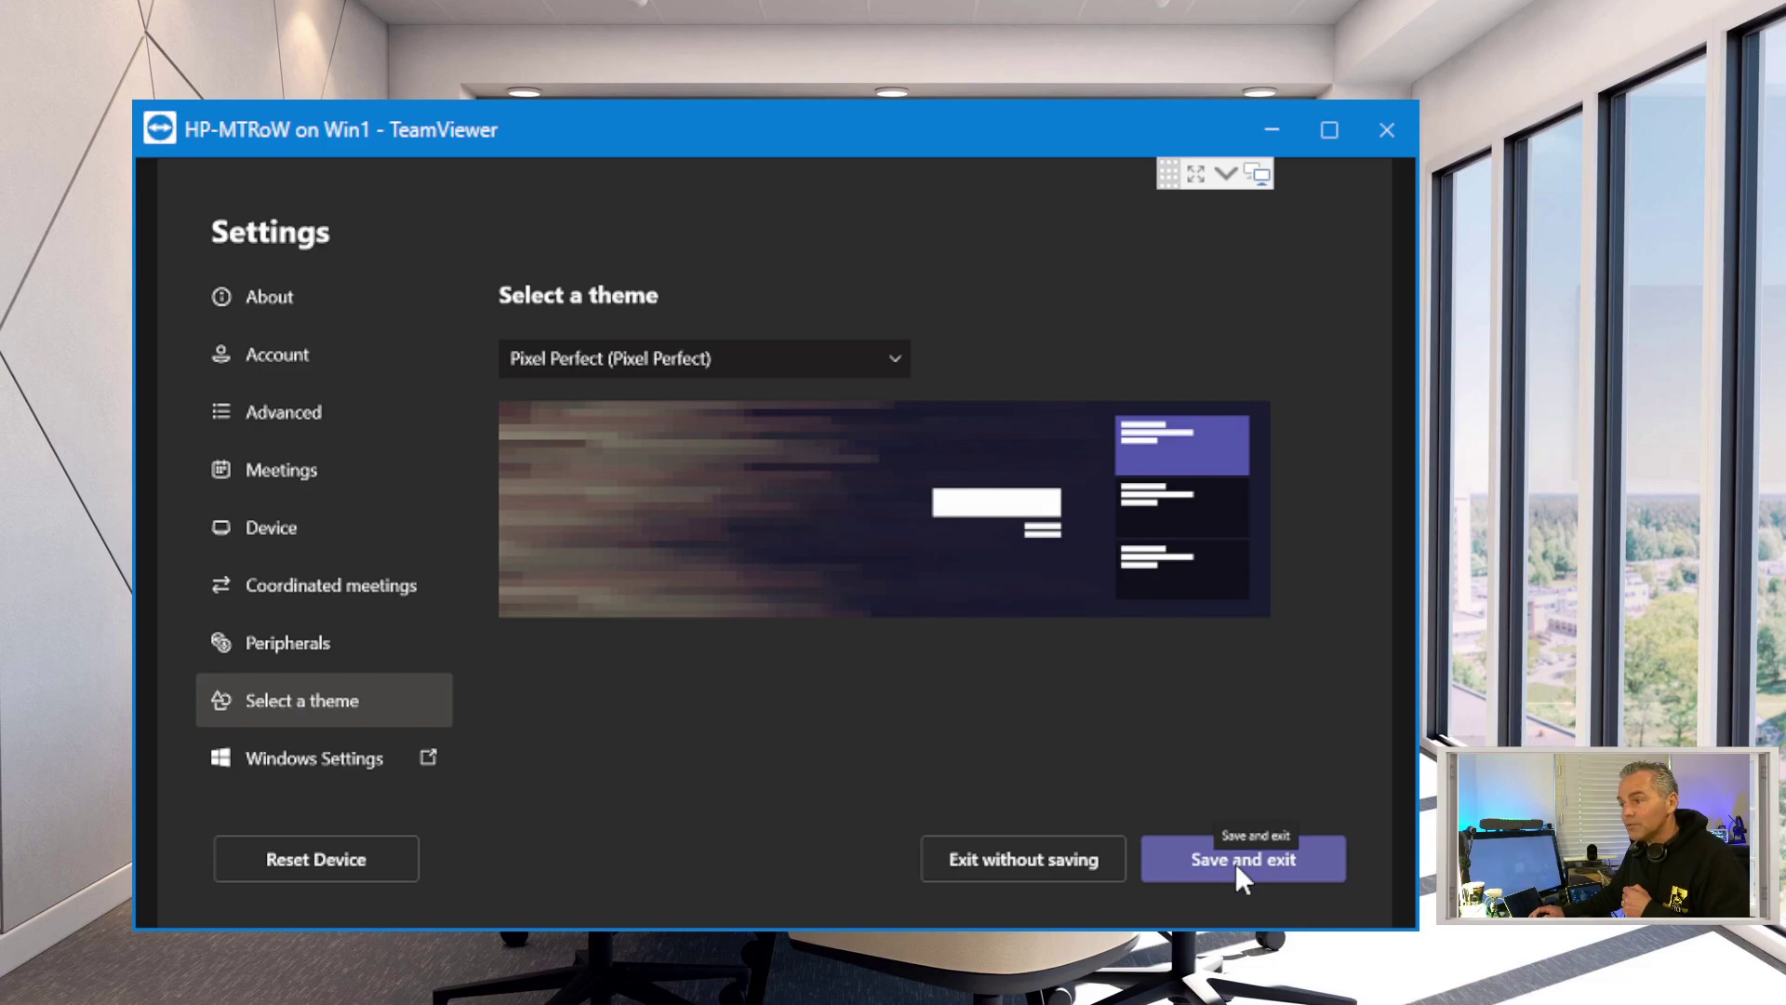
{"action": "left_click", "coordinate": [307, 476]}
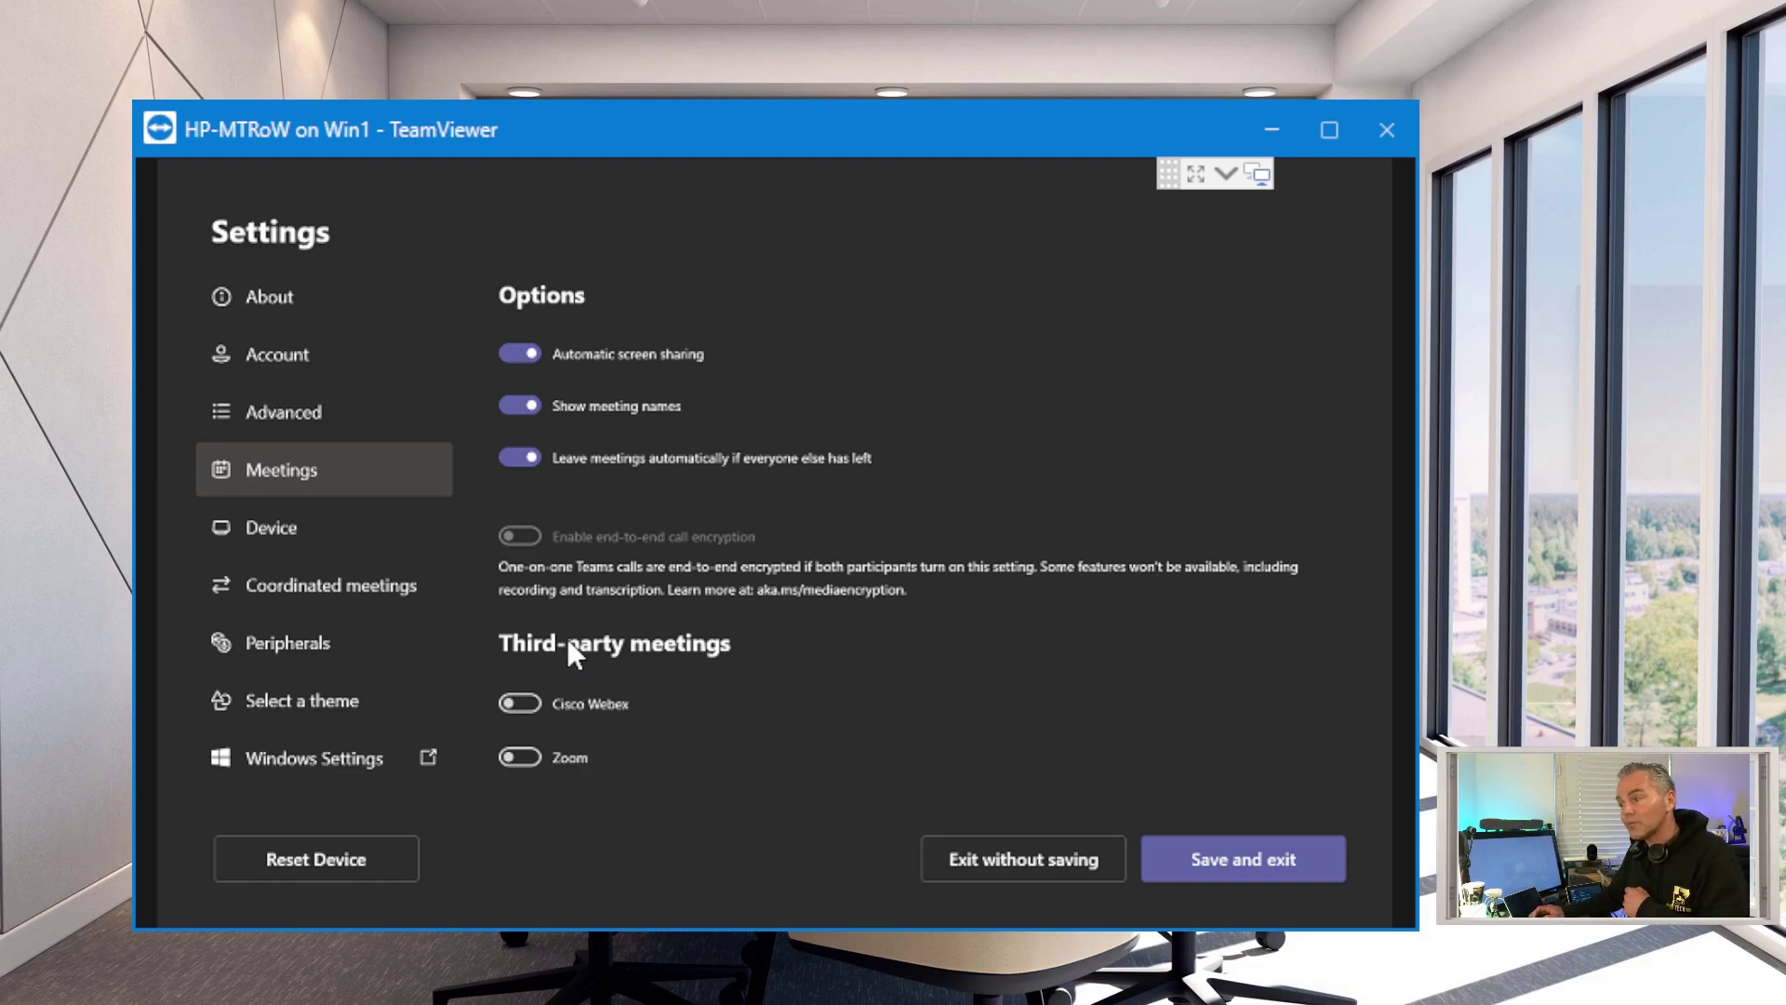
Review the Advanced Exchange sign-in settings, return to Meetings, and exit without saving.
{"action": "left_click", "coordinate": [293, 413]}
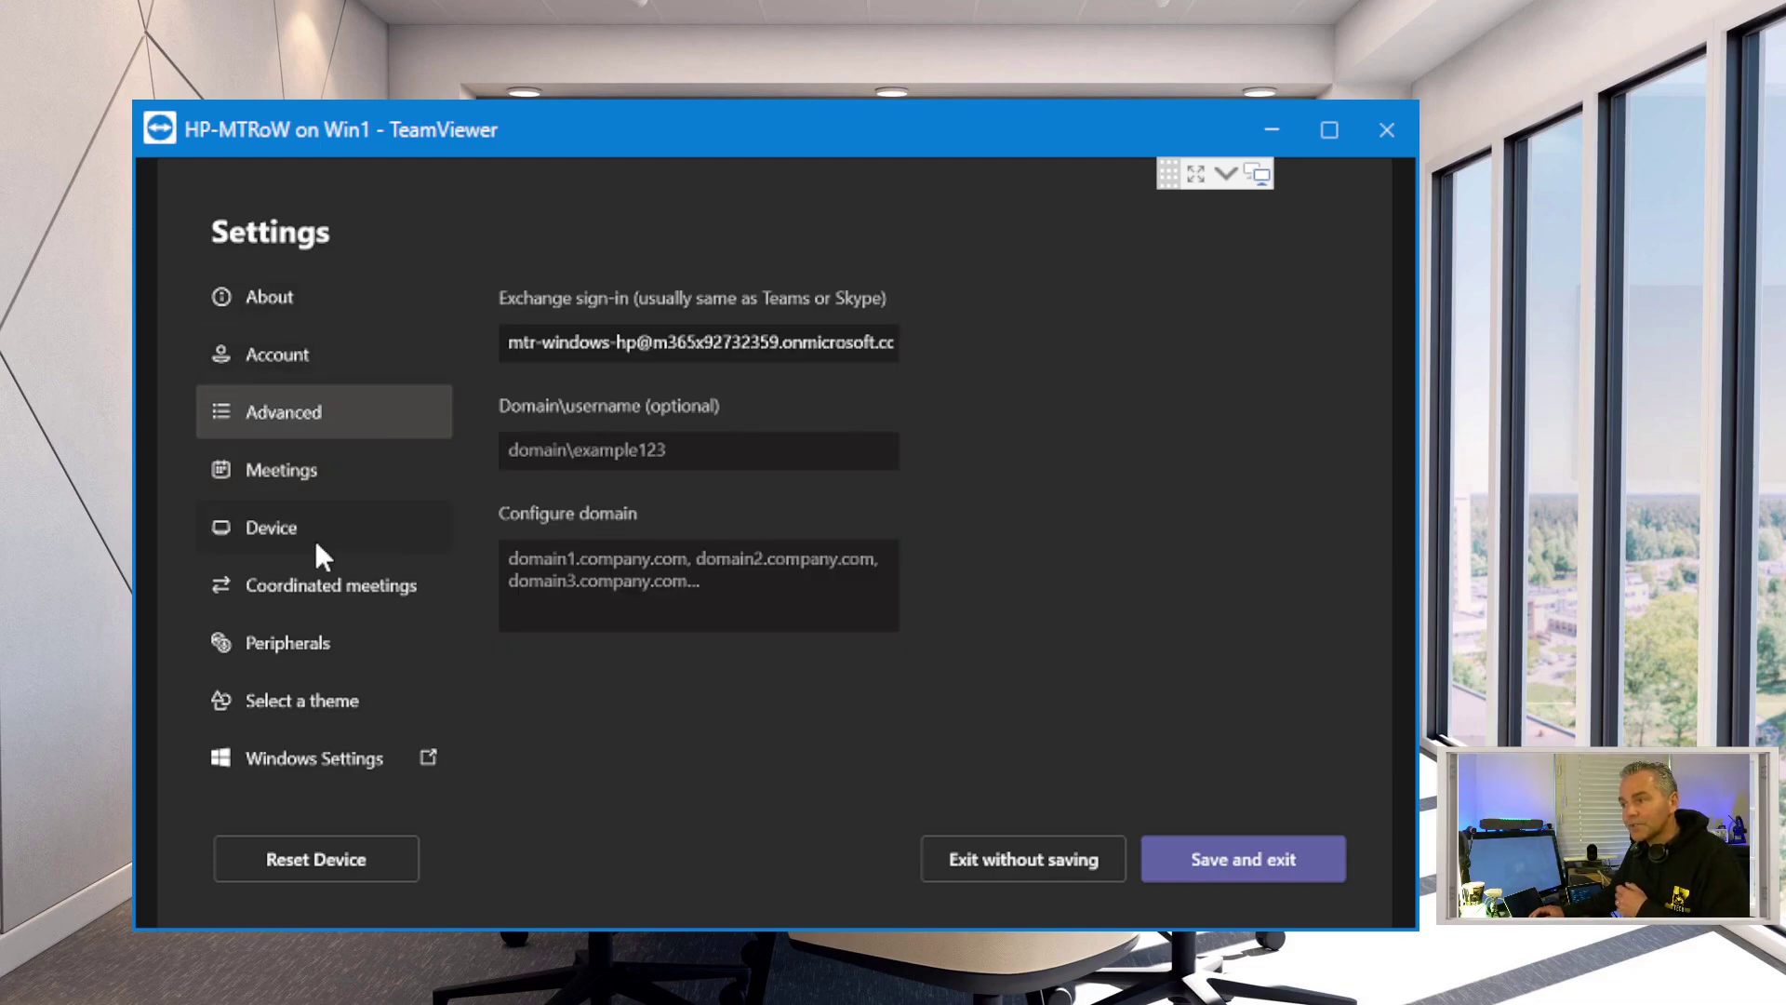
{"action": "left_click", "coordinate": [296, 475]}
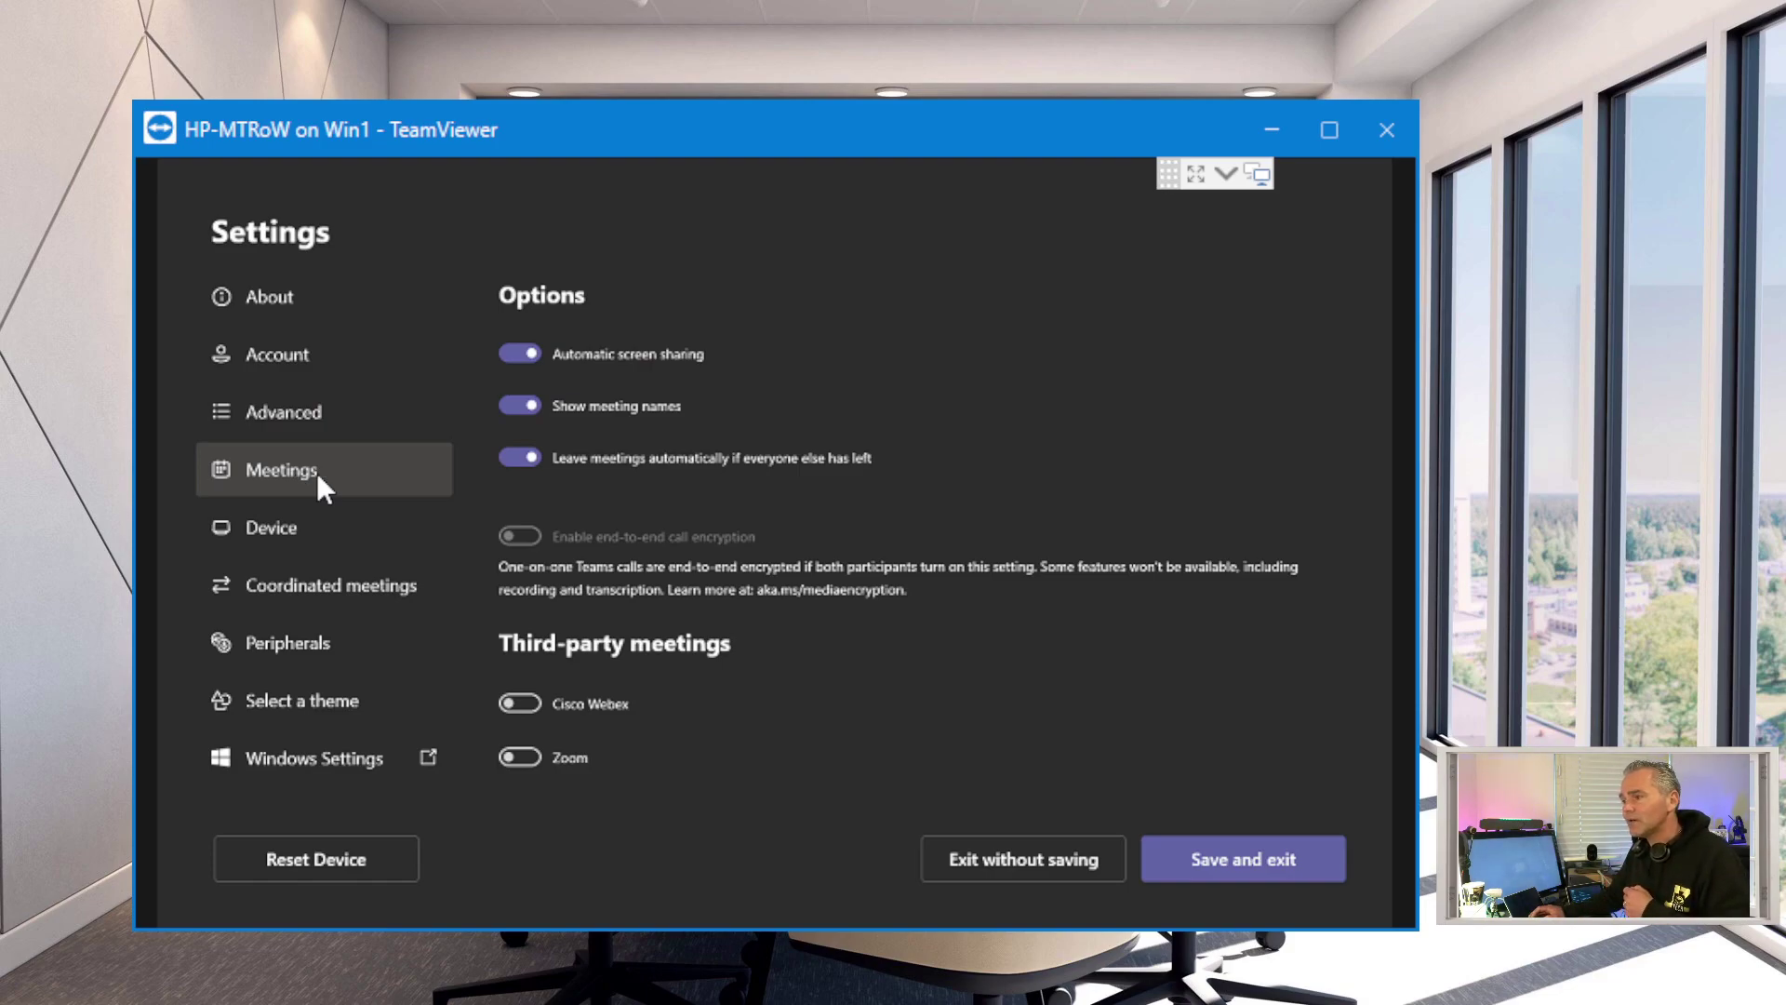
{"action": "left_click", "coordinate": [1006, 859]}
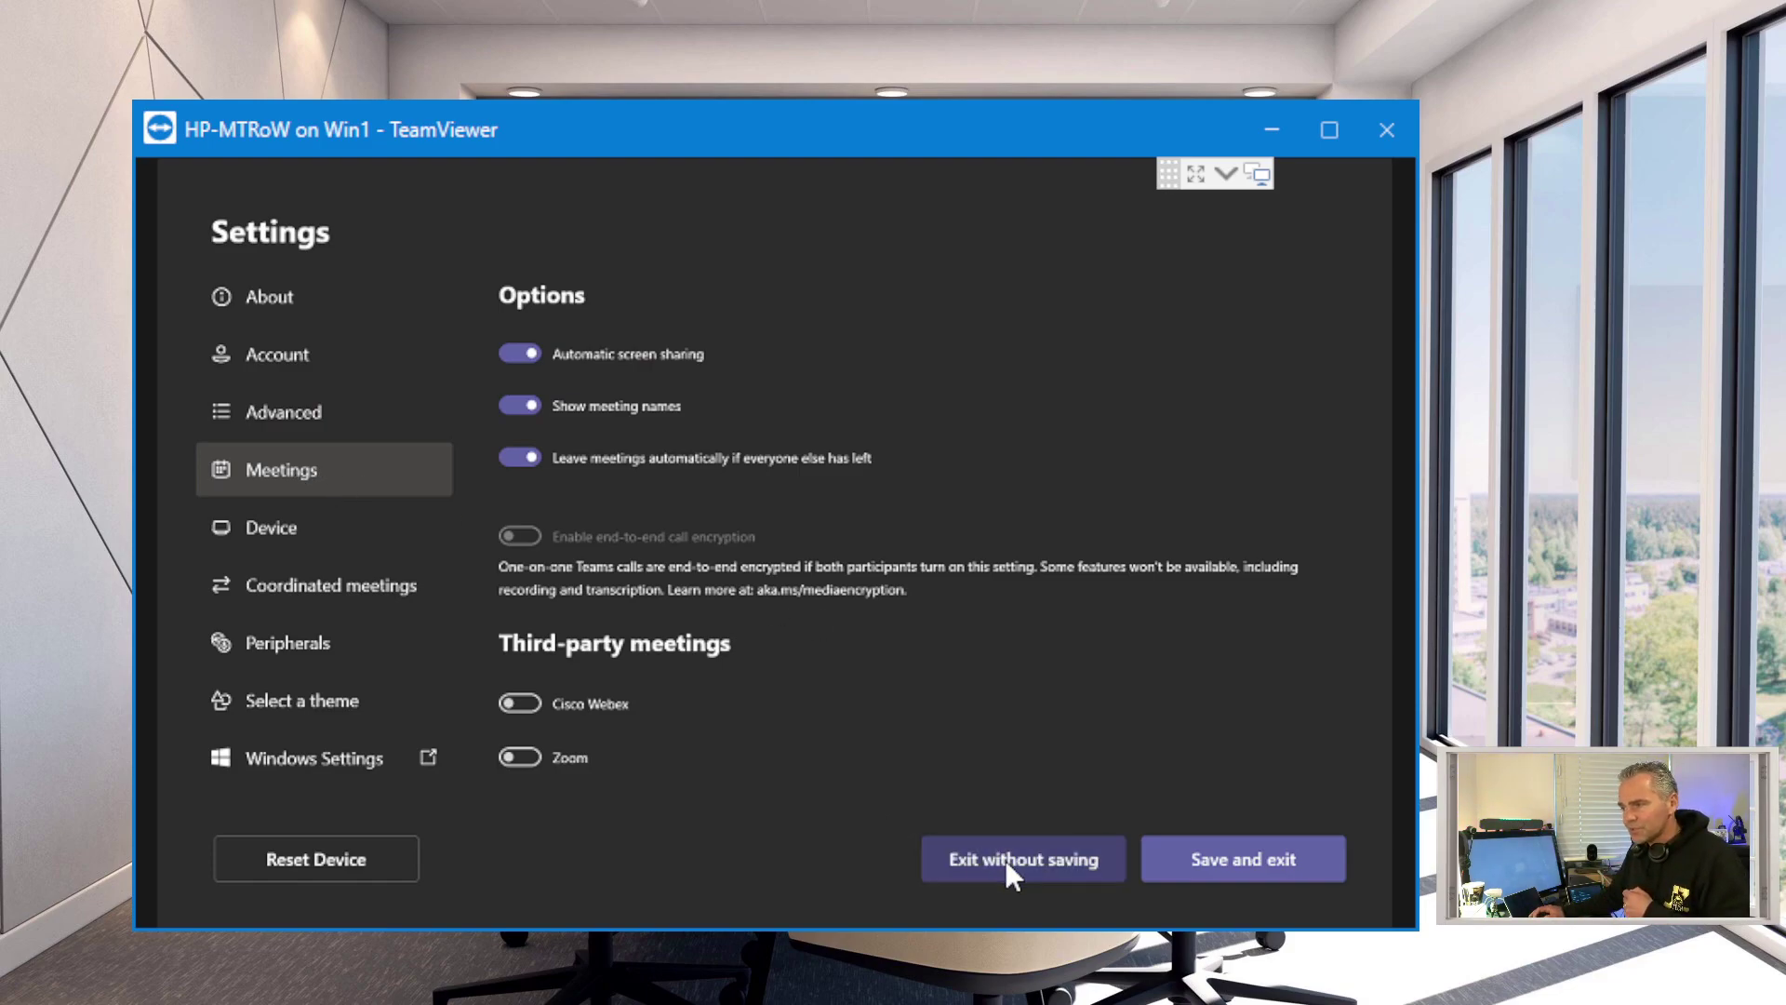